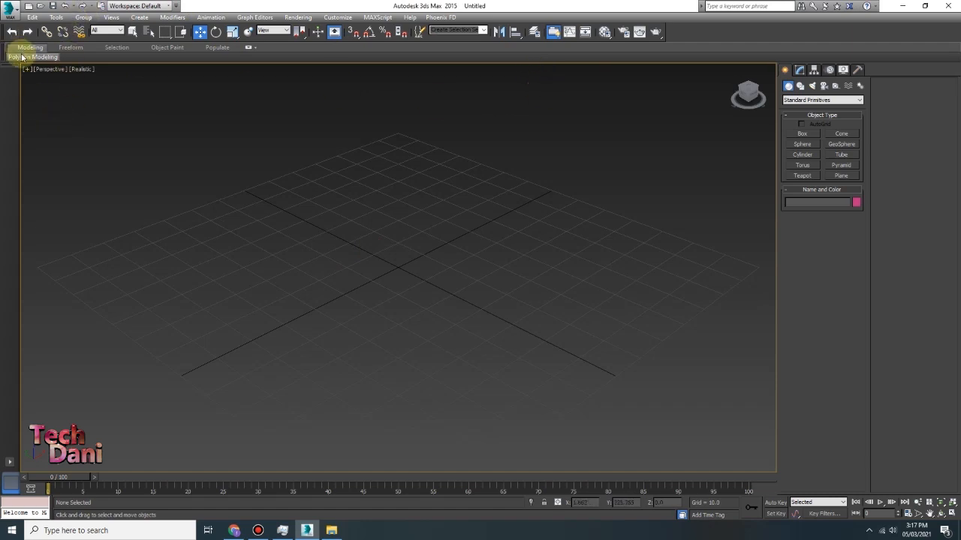
Start a new scene with the New All option, discarding the changes to the current one.
{"action": "left_click", "coordinate": [8, 10]}
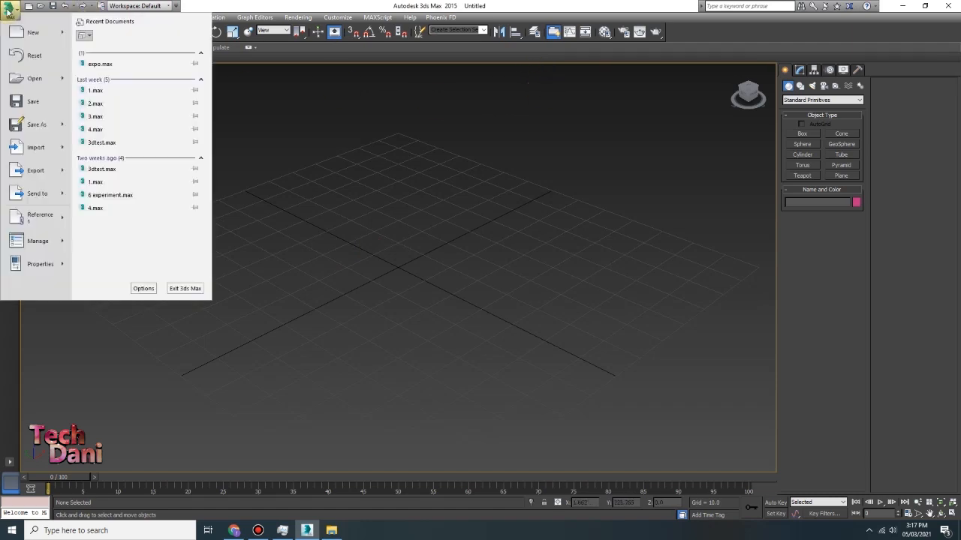
{"action": "mouse_move", "coordinate": [44, 34]}
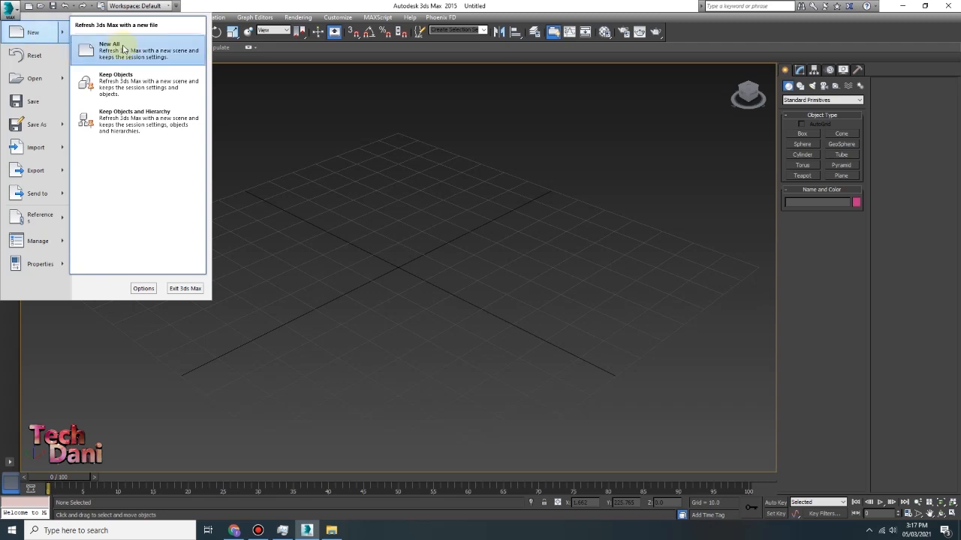
{"action": "left_click", "coordinate": [129, 52]}
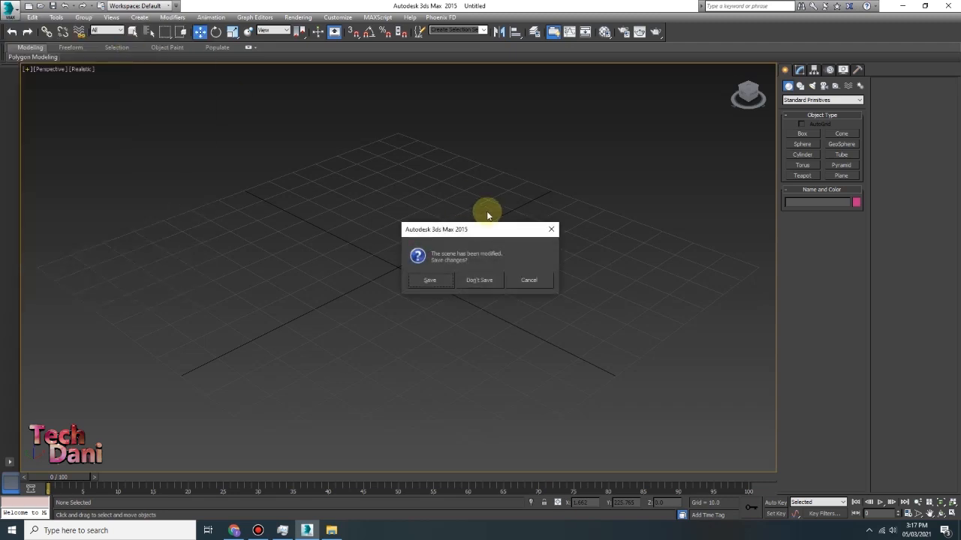
{"action": "left_click", "coordinate": [484, 281]}
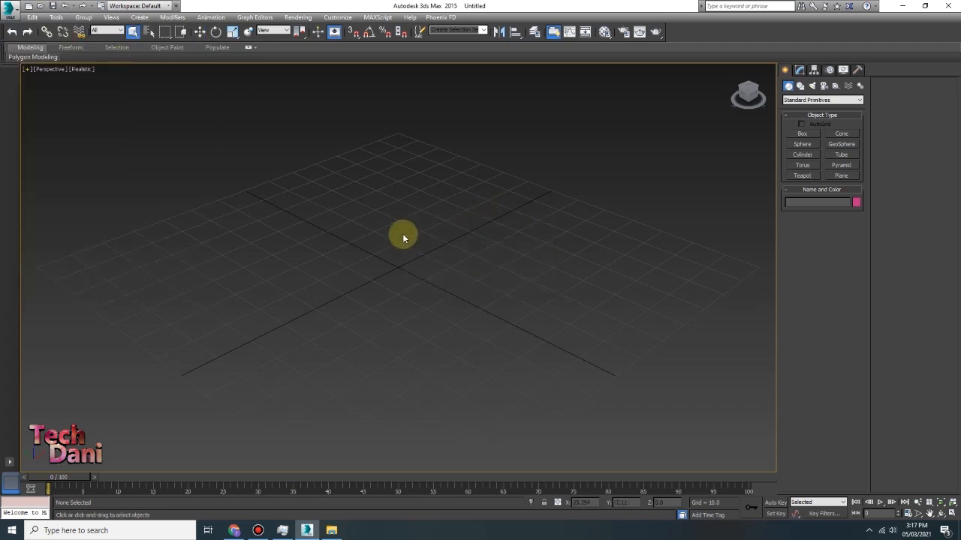
Draw a box on the perspective grid about 72 long, 48 wide and 26 high.
{"action": "left_click", "coordinate": [789, 133]}
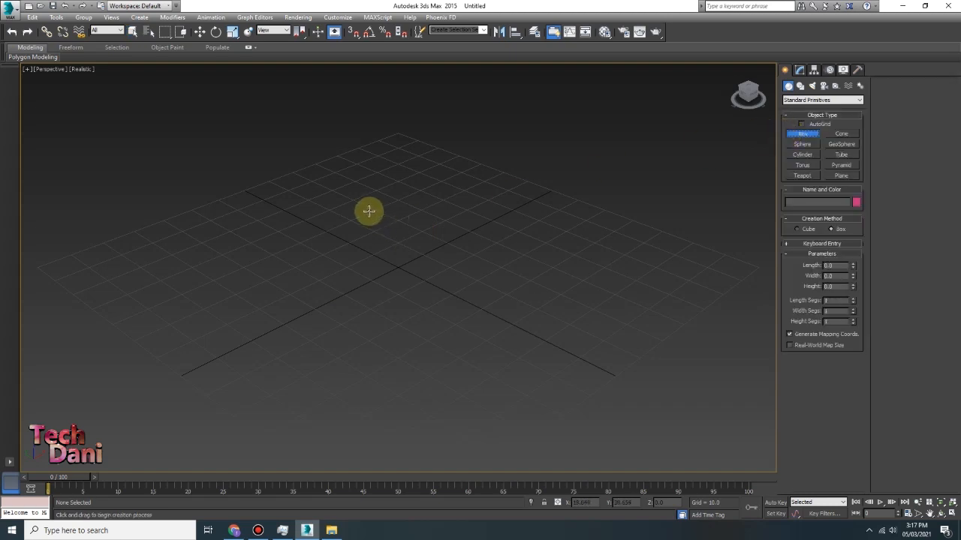
{"action": "left_click_drag", "start_coordinate": [303, 208], "coordinate": [584, 233]}
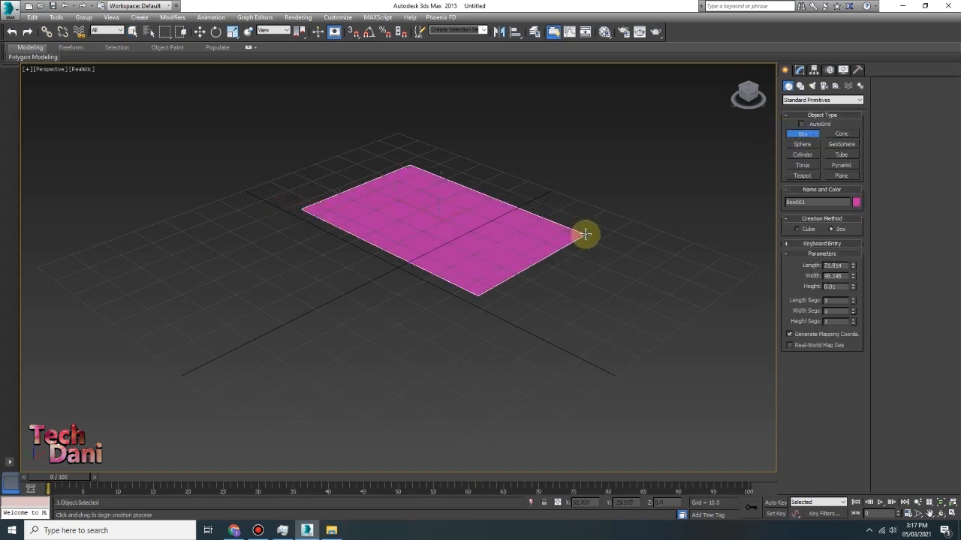
{"action": "left_click", "coordinate": [583, 154]}
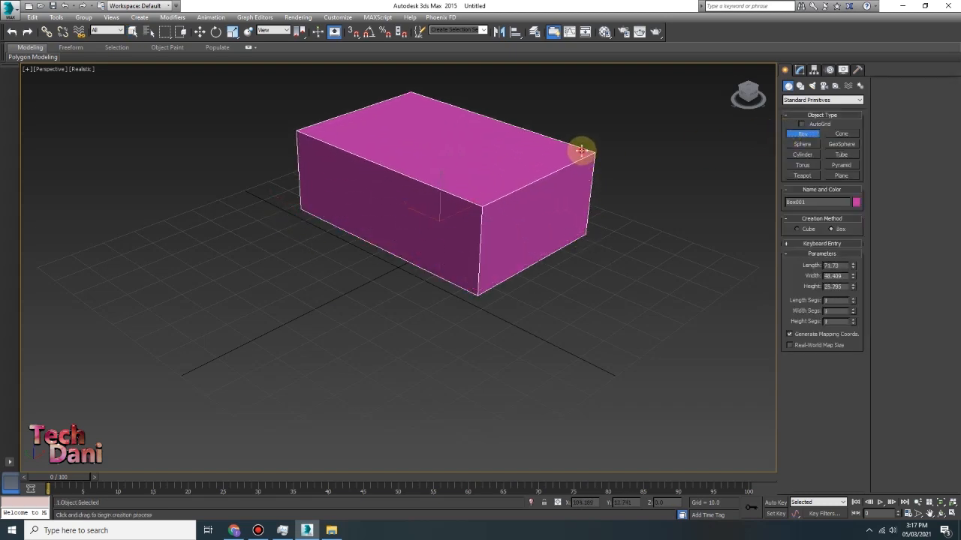
{"action": "right_click", "coordinate": [362, 177]}
Start a new scene with the Keep Objects option, without saving the current changes.
{"action": "left_click", "coordinate": [11, 10]}
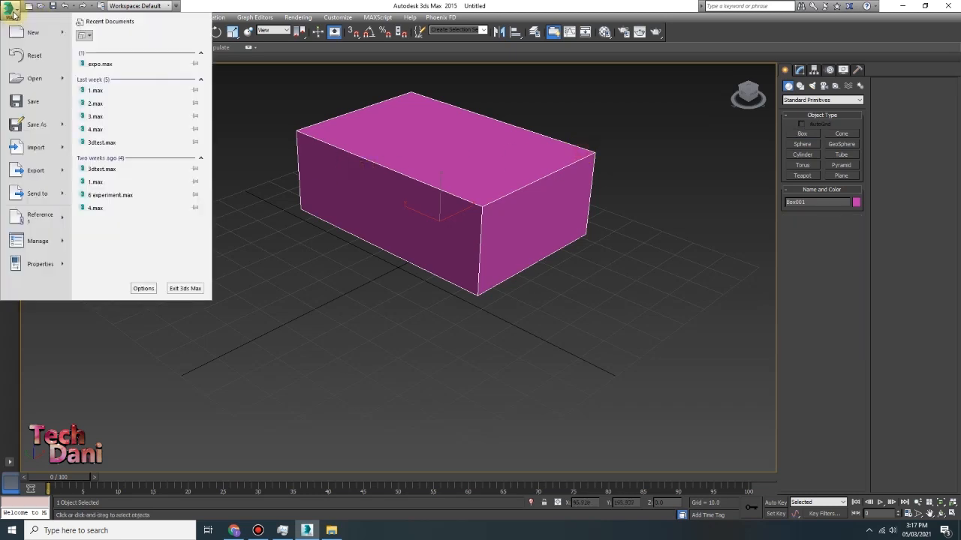
{"action": "mouse_move", "coordinate": [36, 32]}
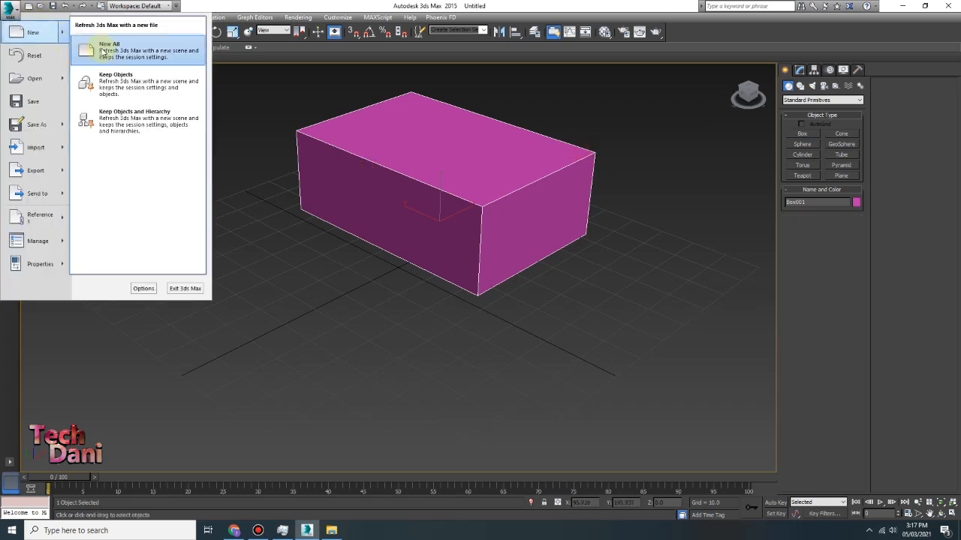
{"action": "left_click", "coordinate": [134, 84]}
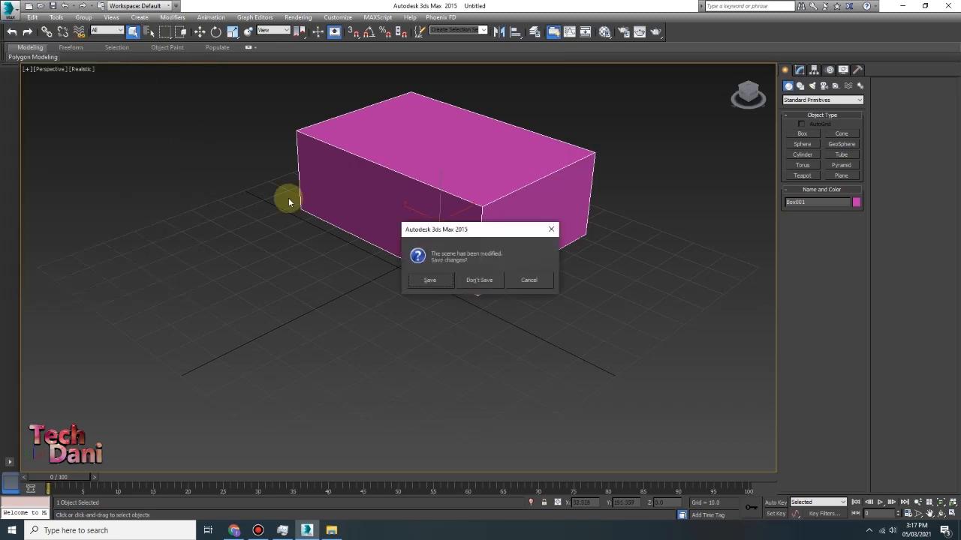
{"action": "left_click", "coordinate": [488, 284]}
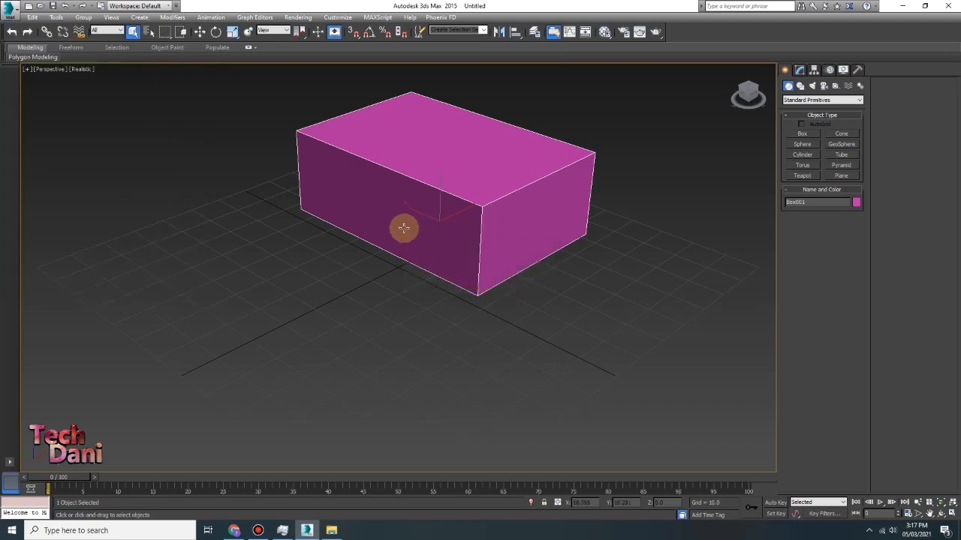
Delete the magenta box from the scene.
{"action": "middle_click_drag", "start_coordinate": [390, 236], "coordinate": [340, 279]}
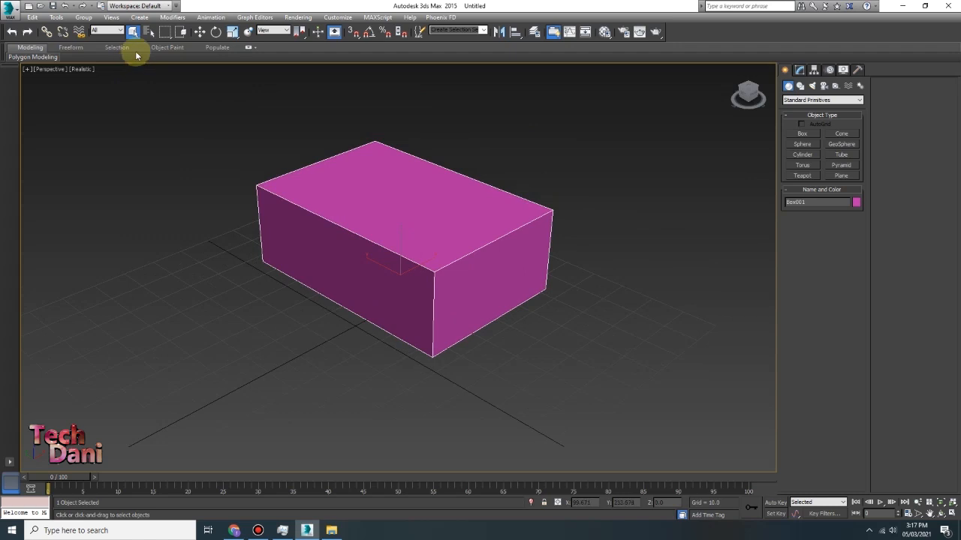
{"action": "left_click", "coordinate": [200, 31]}
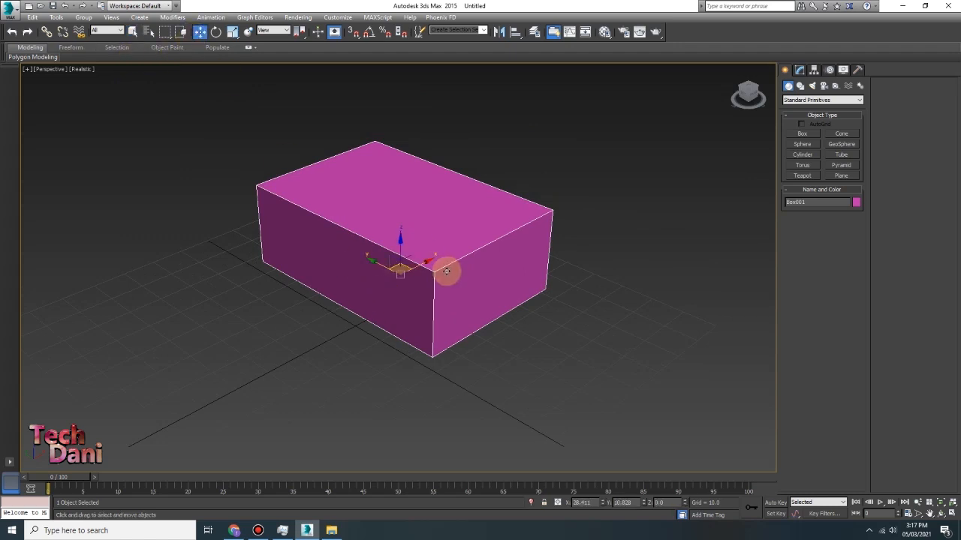
{"action": "key", "text": "Delete"}
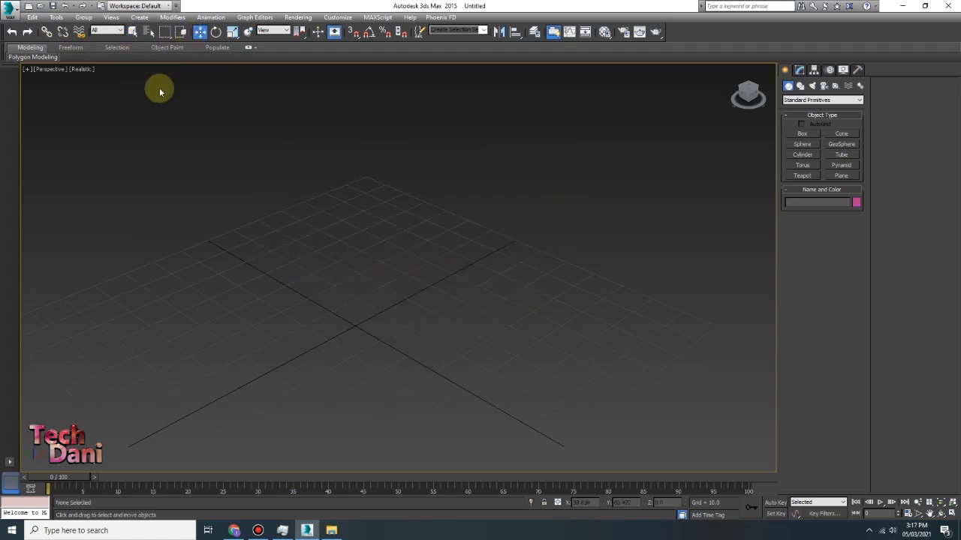
{"action": "left_click", "coordinate": [12, 11]}
{"action": "mouse_move", "coordinate": [34, 32]}
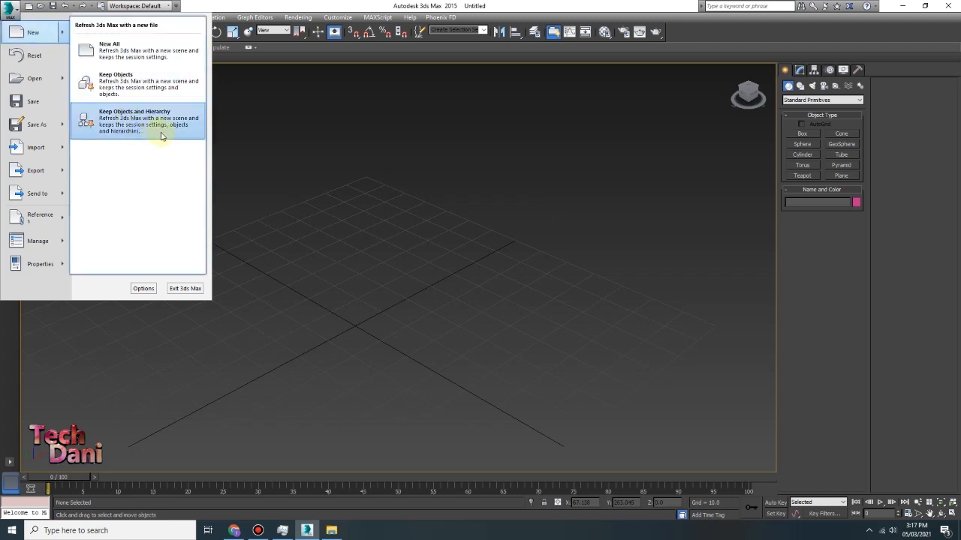
{"action": "left_click", "coordinate": [411, 188]}
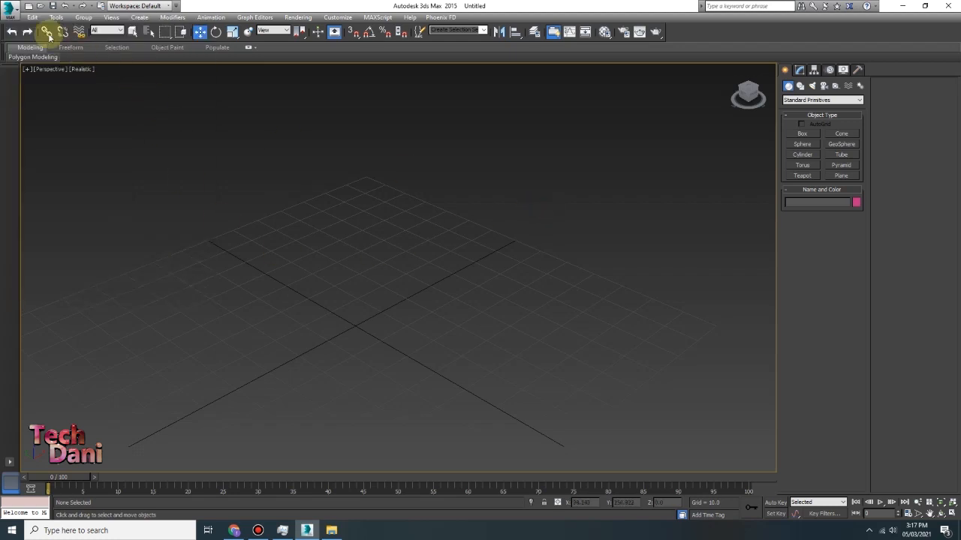
Reset the program to its default scene without saving changes, confirming the reset.
{"action": "left_click", "coordinate": [9, 8]}
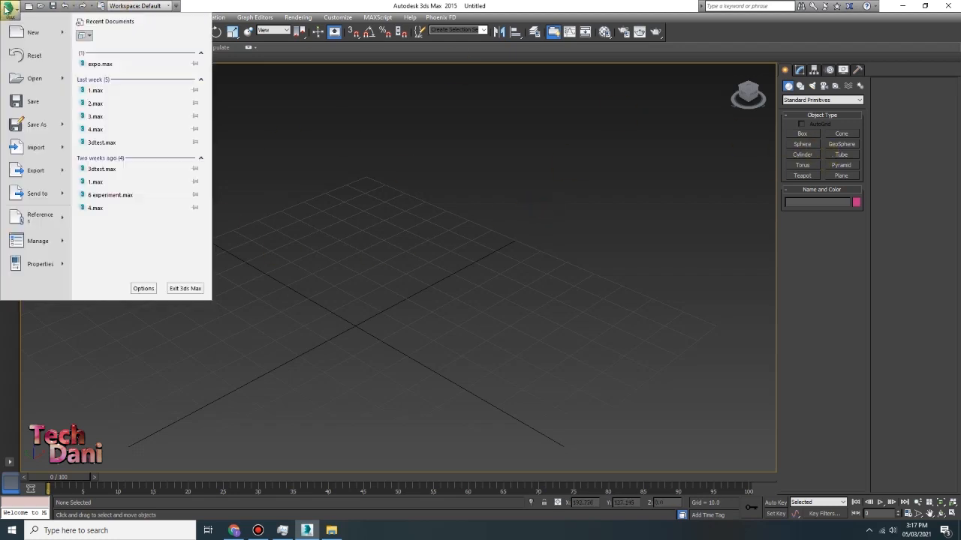
{"action": "left_click", "coordinate": [54, 60]}
{"action": "left_click", "coordinate": [480, 280]}
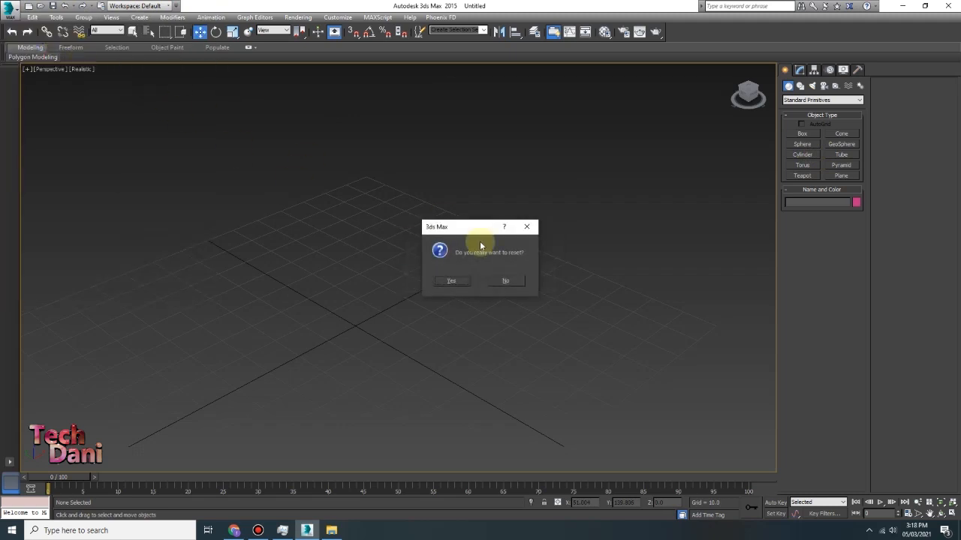
{"action": "left_click", "coordinate": [458, 280]}
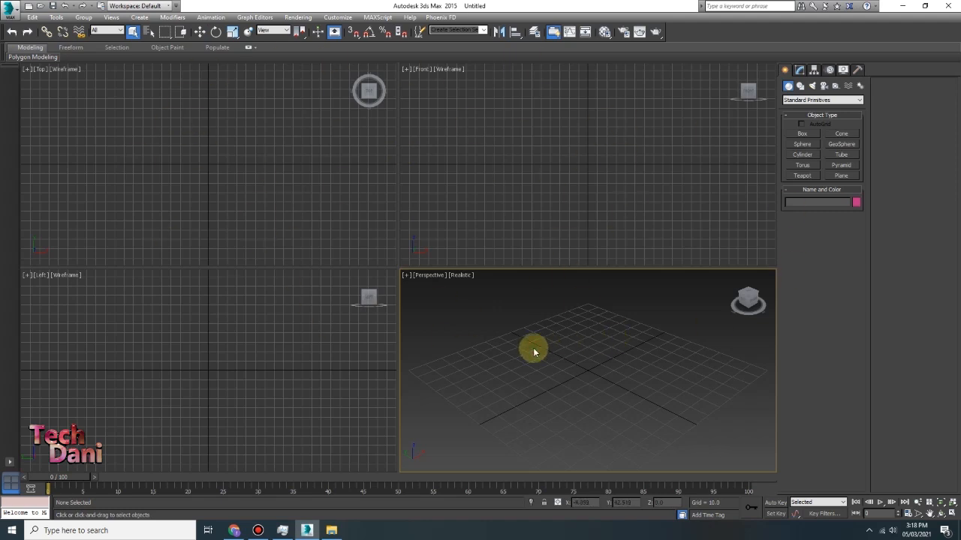
Make the Perspective view active and maximize it to fill the whole viewport area.
{"action": "left_click", "coordinate": [476, 219]}
{"action": "left_click", "coordinate": [509, 334]}
{"action": "key", "text": "alt+w"}
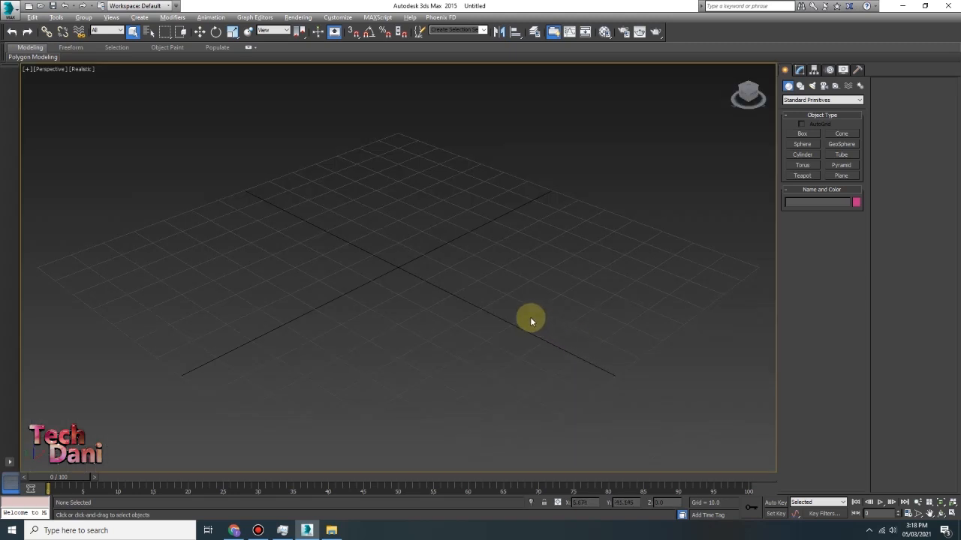
{"action": "left_click", "coordinate": [6, 6]}
{"action": "mouse_move", "coordinate": [35, 78]}
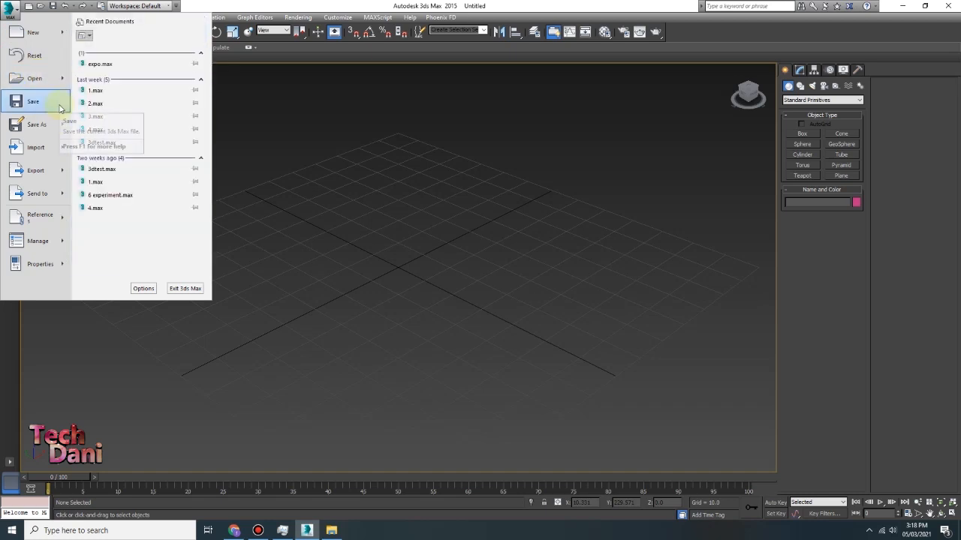
{"action": "mouse_move", "coordinate": [47, 135]}
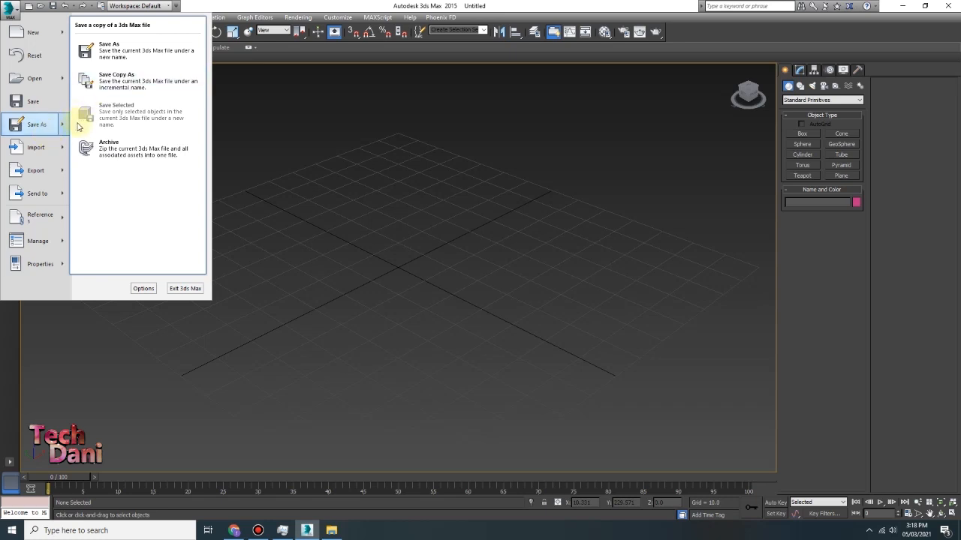
Draw a box on the perspective grid about 53 long, 42 wide and 22 high.
{"action": "left_click", "coordinate": [810, 135]}
{"action": "left_click_drag", "start_coordinate": [290, 208], "coordinate": [489, 221]}
{"action": "left_click", "coordinate": [508, 145]}
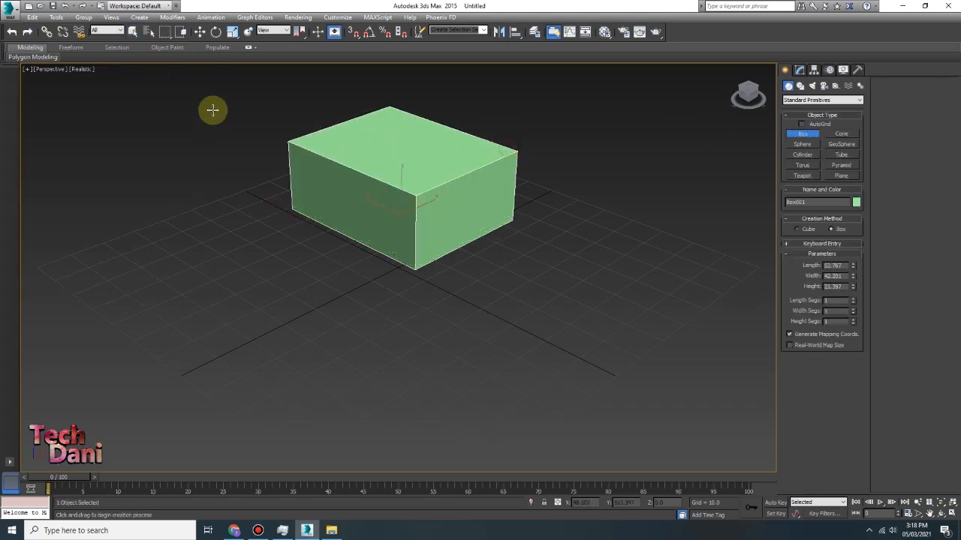
{"action": "left_click", "coordinate": [9, 7]}
{"action": "mouse_move", "coordinate": [45, 124]}
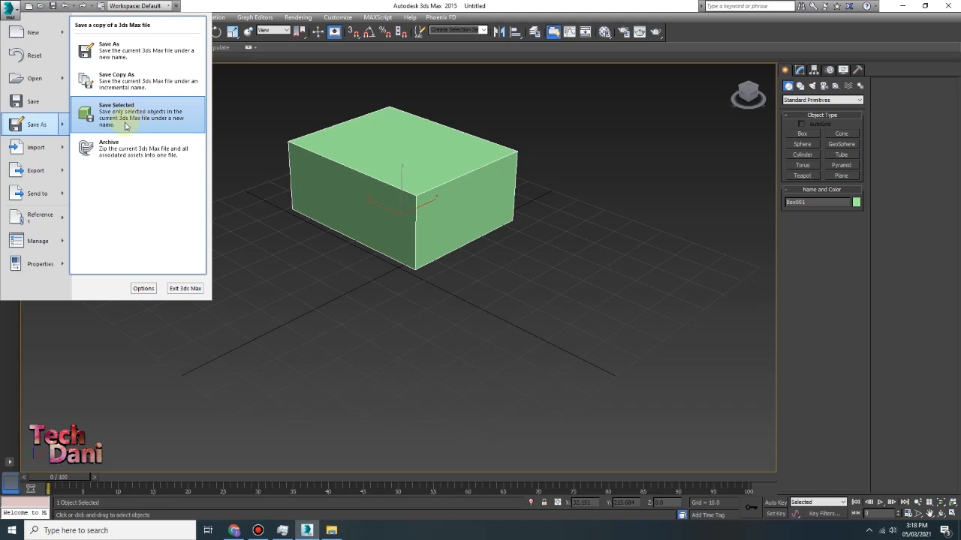
Create a large sphere on the grid beside the green box and finish the Sphere command.
{"action": "left_click", "coordinate": [800, 144]}
{"action": "left_click_drag", "start_coordinate": [692, 201], "coordinate": [585, 157]}
{"action": "right_click", "coordinate": [582, 156]}
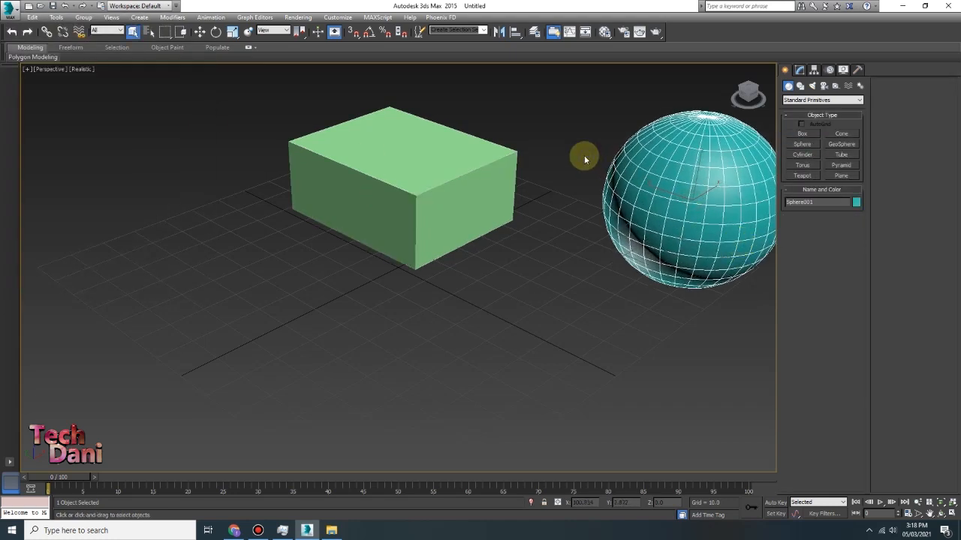
Examine the Save As options with the green box selected and again with the sphere selected.
{"action": "middle_click_drag", "start_coordinate": [573, 172], "coordinate": [393, 188]}
{"action": "left_click", "coordinate": [278, 186]}
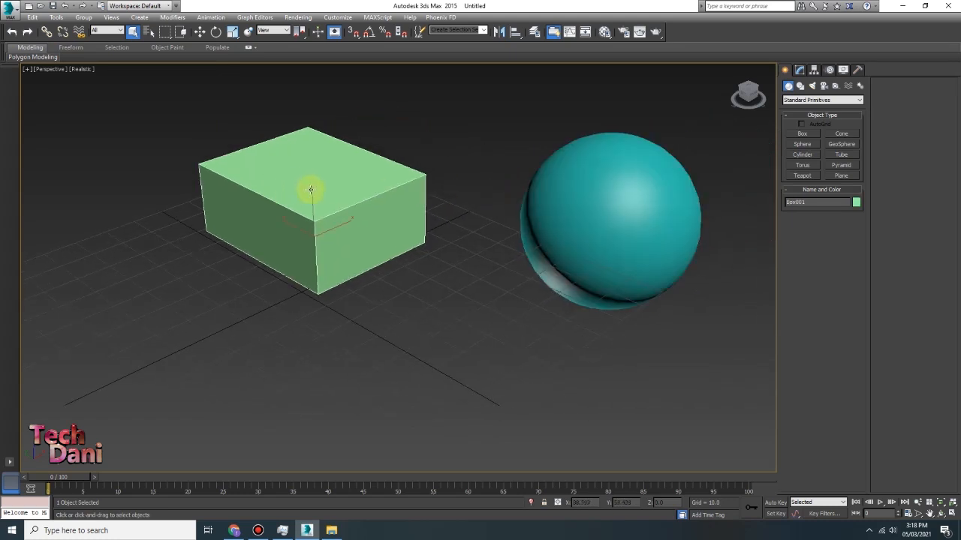
{"action": "left_click", "coordinate": [9, 9]}
{"action": "mouse_move", "coordinate": [45, 127]}
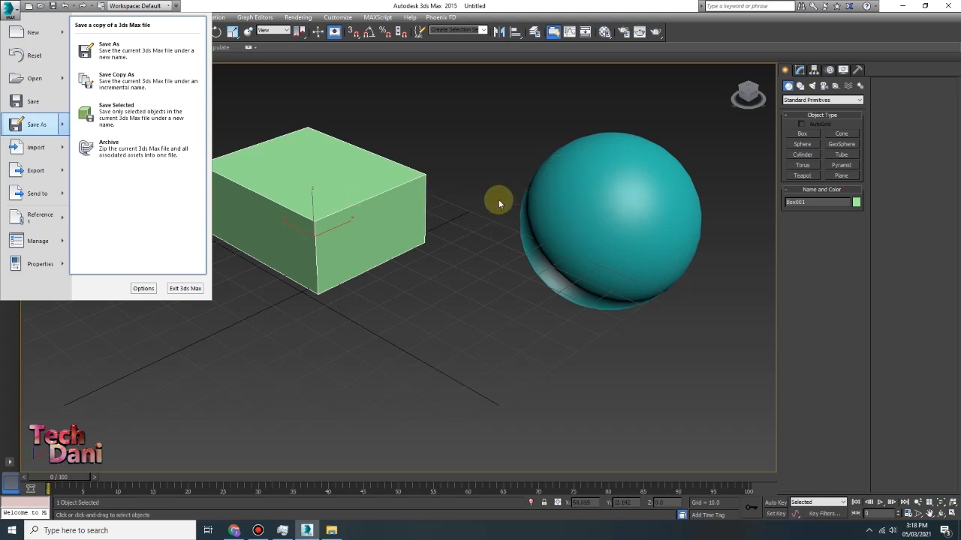
{"action": "left_click", "coordinate": [583, 208]}
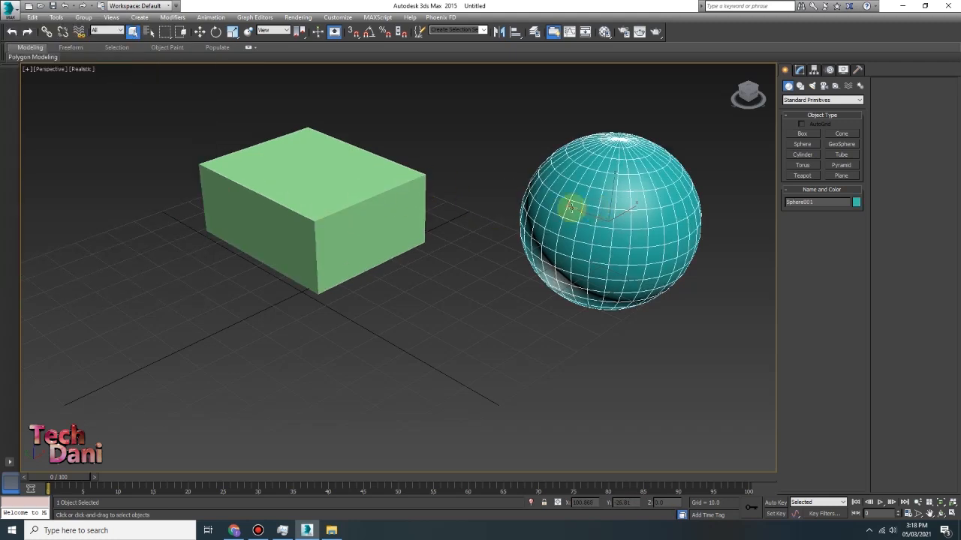
{"action": "left_click", "coordinate": [3, 14]}
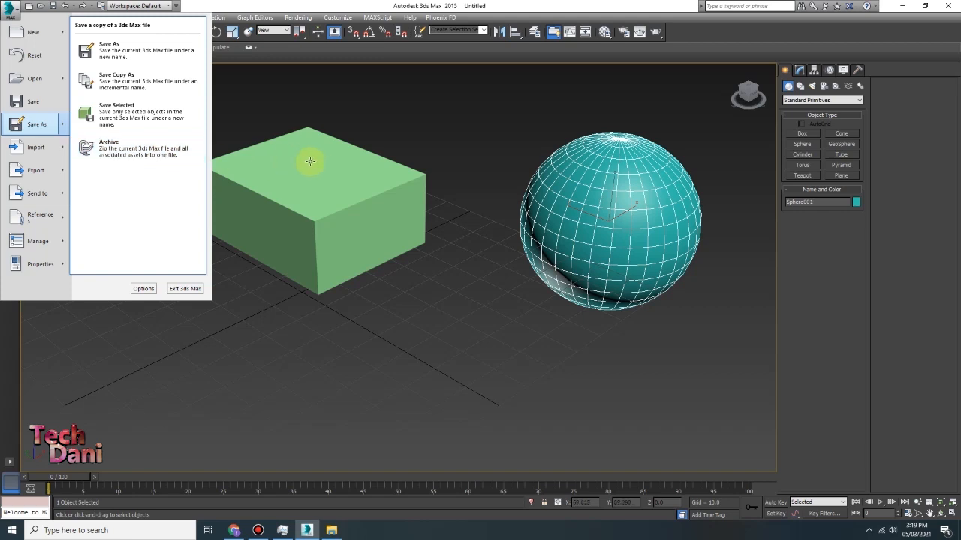
Select the green box and view both objects from several angles.
{"action": "left_click", "coordinate": [320, 132]}
{"action": "middle_click_drag", "start_coordinate": [418, 161], "coordinate": [345, 222]}
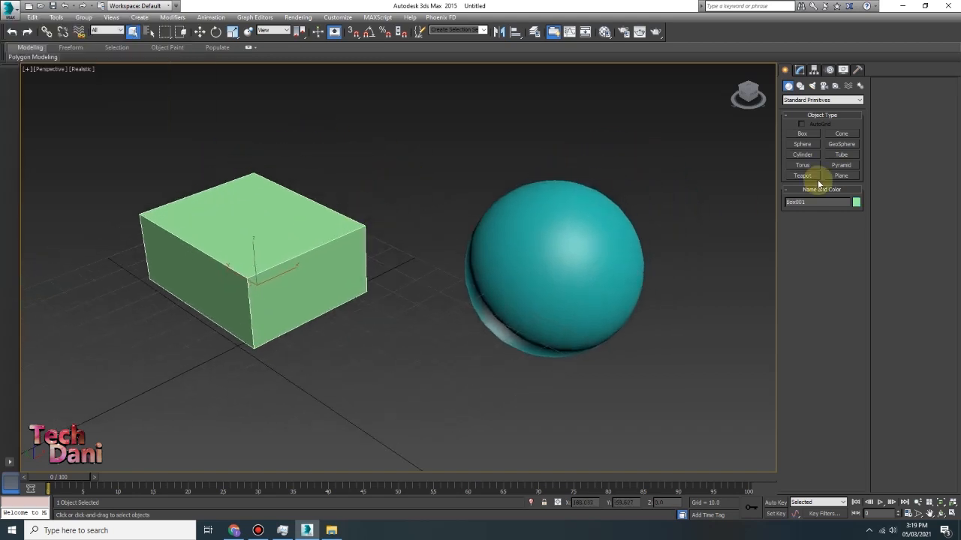
{"action": "scroll", "coordinate": [279, 201], "scroll_direction": "up", "scroll_amount": 2}
{"action": "scroll", "coordinate": [278, 201], "scroll_direction": "down", "scroll_amount": 2}
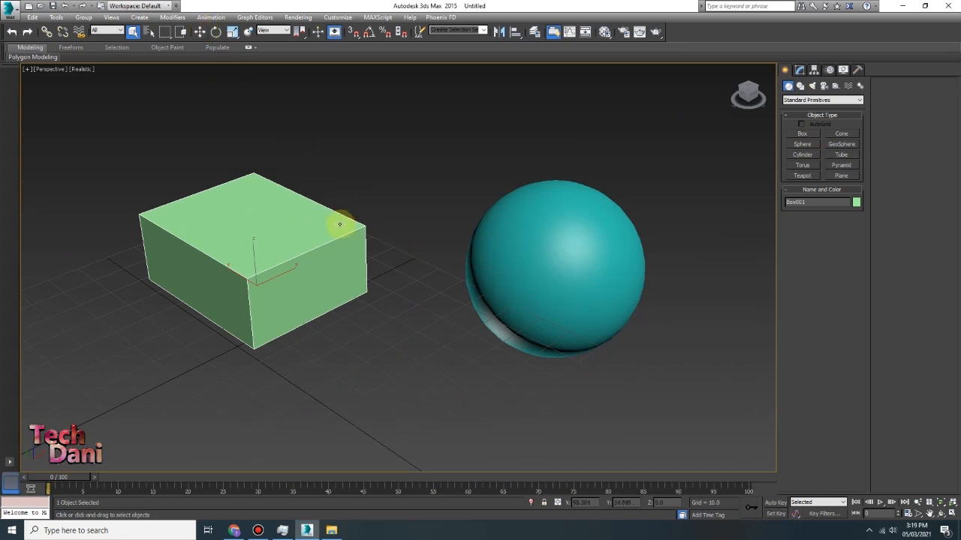
{"action": "middle_click_drag", "start_coordinate": [343, 243], "coordinate": [256, 237], "text": "alt"}
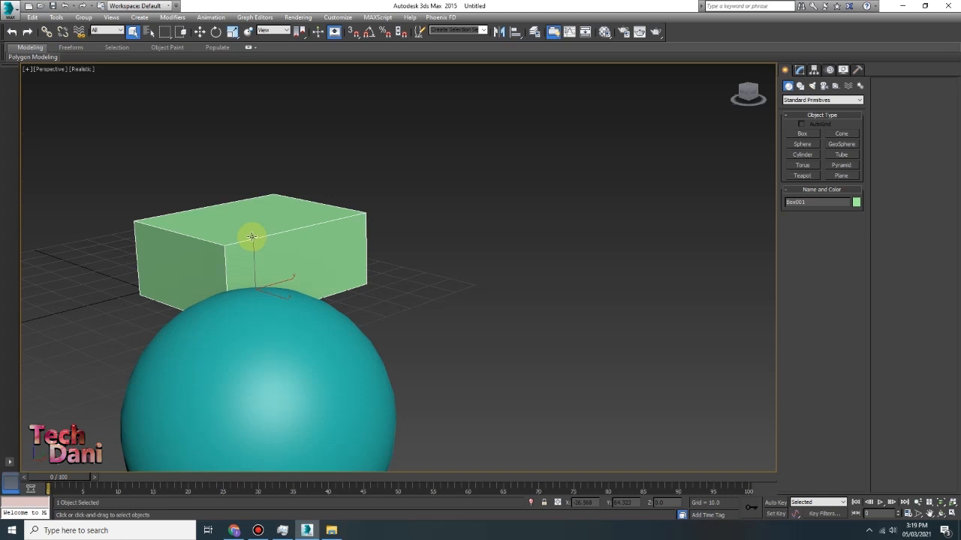
{"action": "middle_click_drag", "start_coordinate": [239, 266], "coordinate": [354, 283], "text": "alt"}
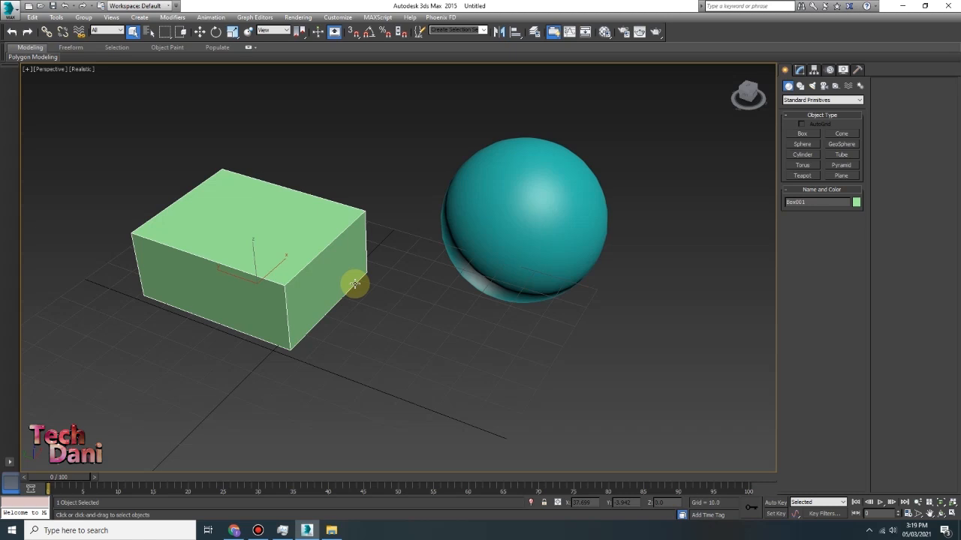
{"action": "mouse_move", "coordinate": [369, 220]}
{"action": "middle_mouse_down"}
{"action": "mouse_move", "coordinate": [304, 223]}
{"action": "mouse_move", "coordinate": [382, 214]}
{"action": "middle_mouse_up"}
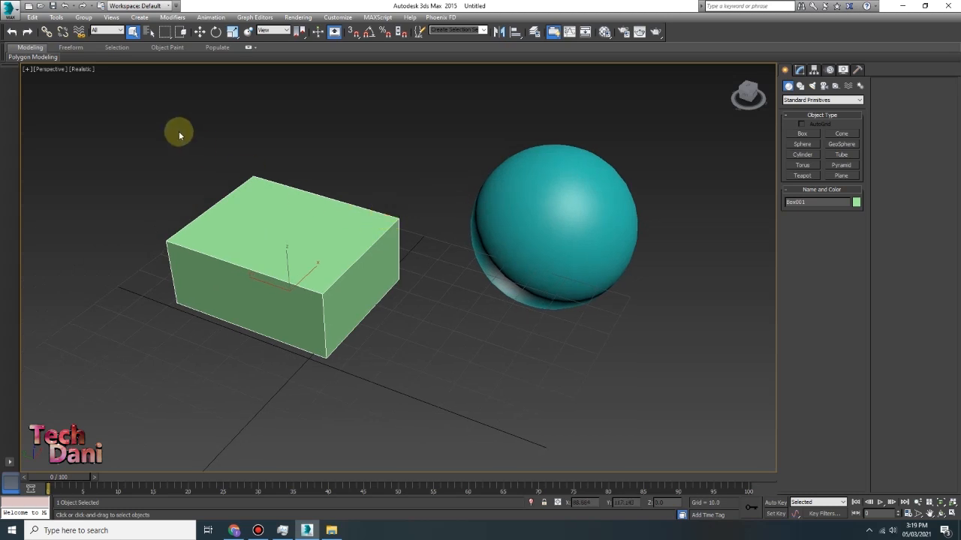
Examine the Save As options, clear the object selection, and review the Import options, including Merge.
{"action": "left_click", "coordinate": [11, 9]}
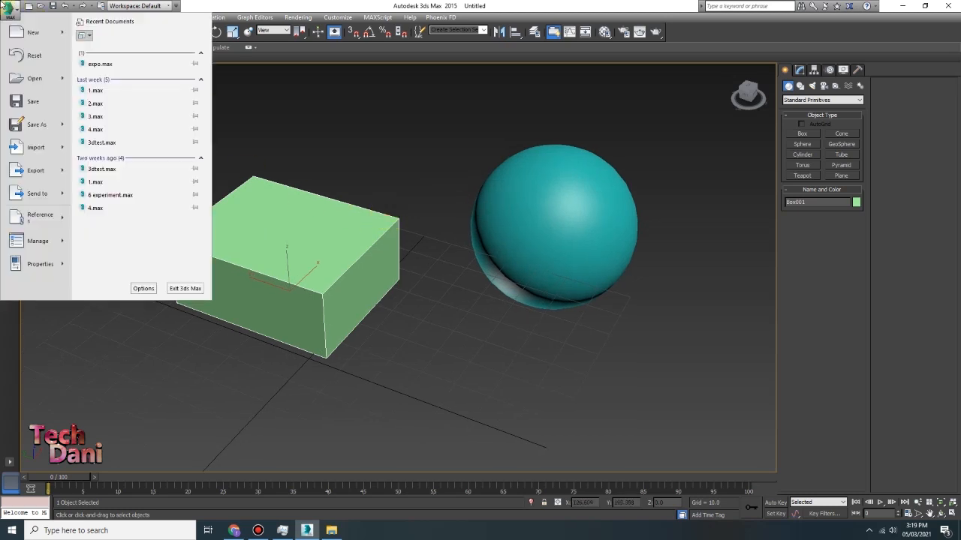
{"action": "mouse_move", "coordinate": [55, 157]}
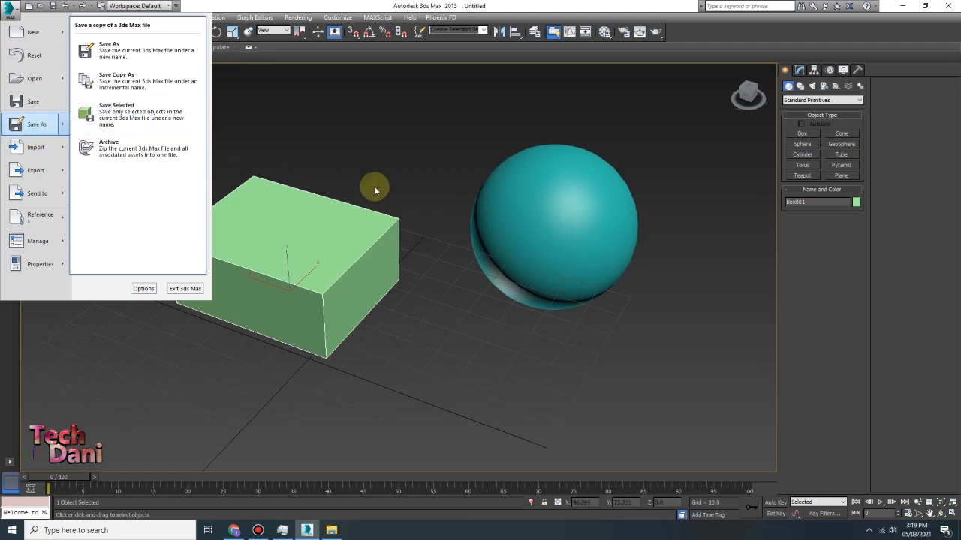
{"action": "left_click", "coordinate": [398, 202]}
{"action": "scroll", "coordinate": [271, 228], "scroll_direction": "up", "scroll_amount": 2}
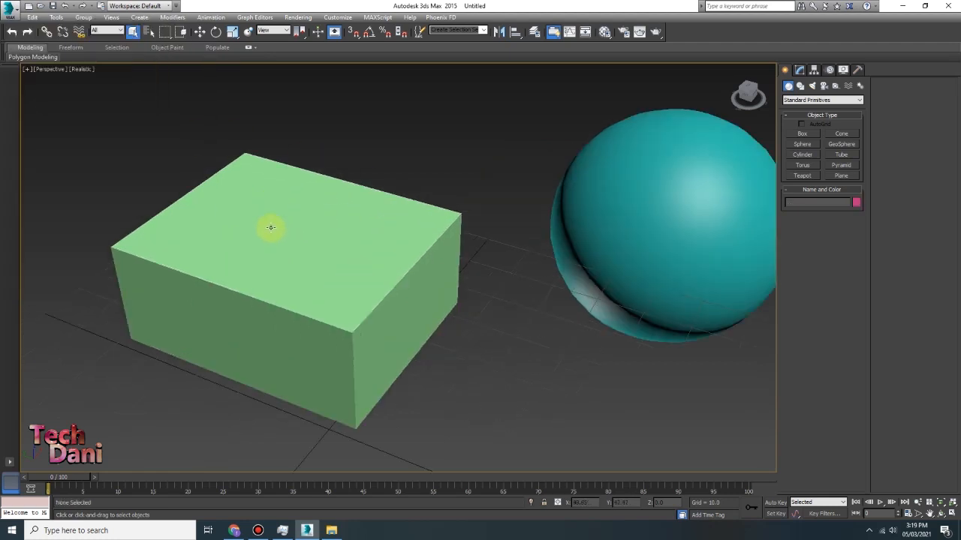
{"action": "left_click", "coordinate": [10, 9]}
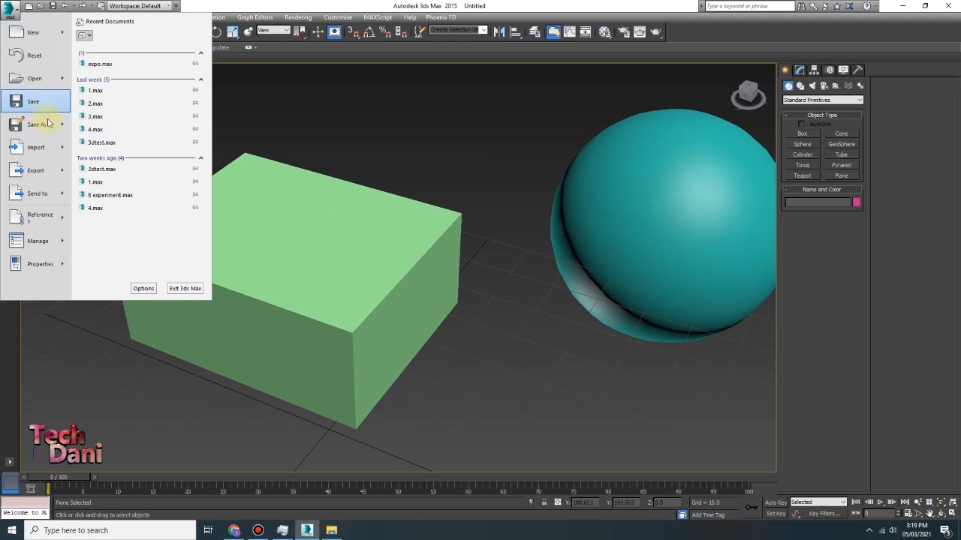
{"action": "mouse_move", "coordinate": [49, 133]}
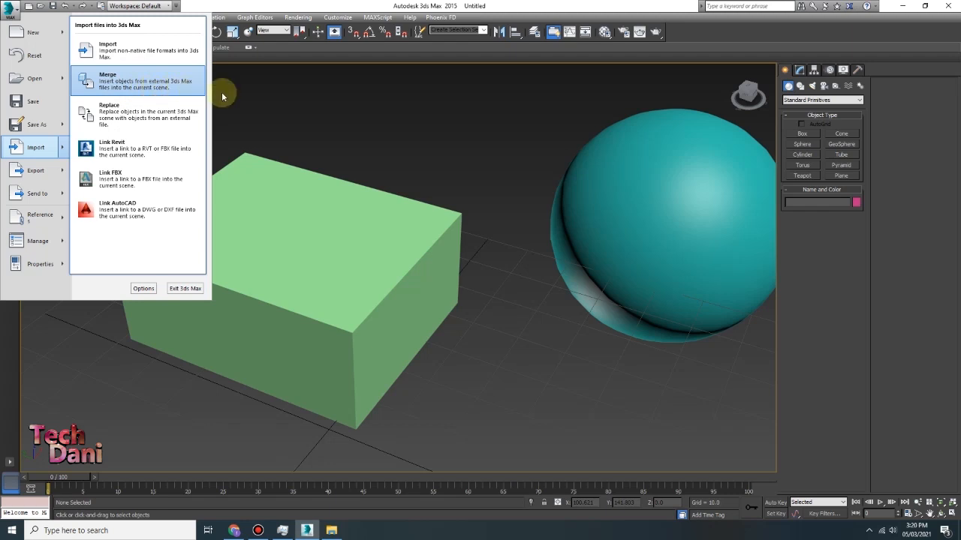
{"action": "middle_click_drag", "start_coordinate": [259, 135], "coordinate": [279, 163]}
{"action": "scroll", "coordinate": [181, 132], "scroll_direction": "down", "scroll_amount": 5}
{"action": "scroll", "coordinate": [256, 197], "scroll_direction": "up", "scroll_amount": 4}
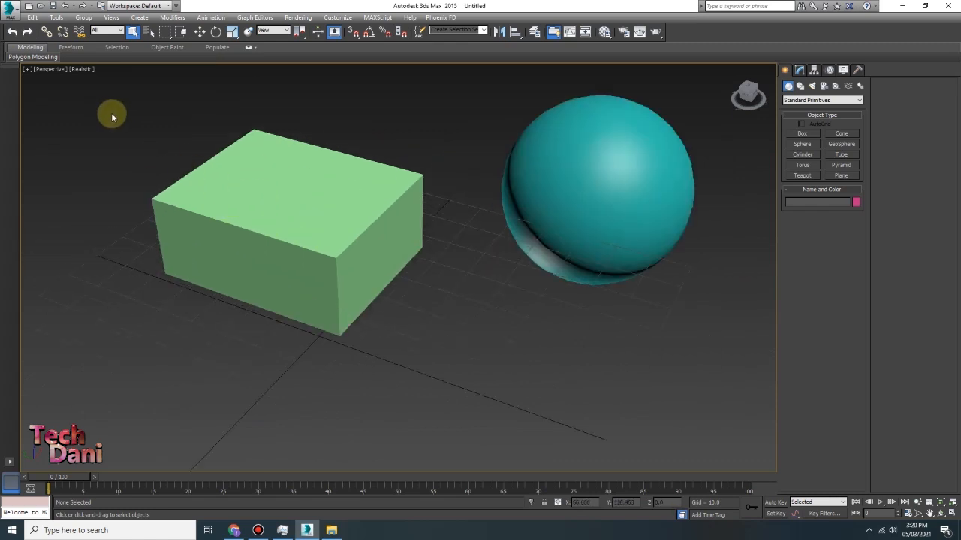
{"action": "left_click", "coordinate": [9, 8]}
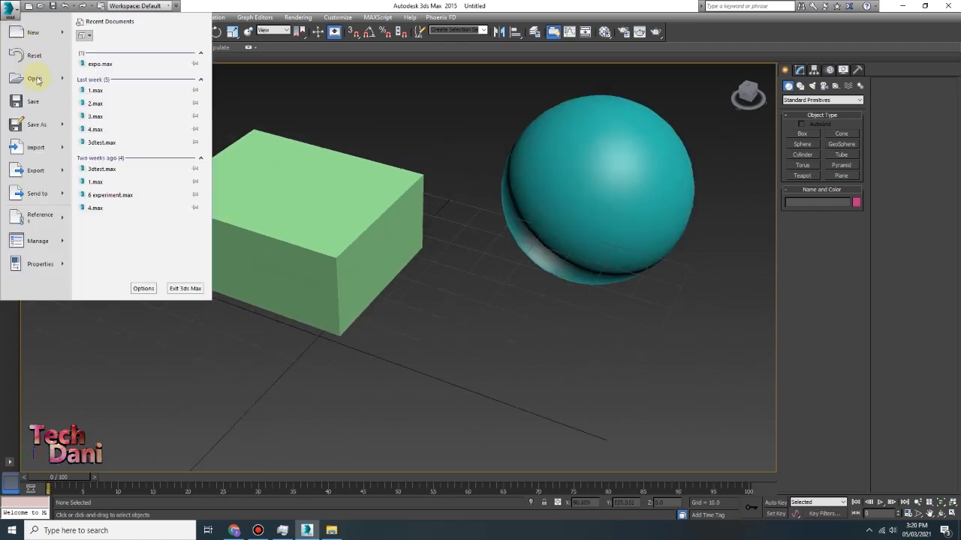
{"action": "left_click", "coordinate": [48, 124]}
{"action": "key", "text": "ctrl+s"}
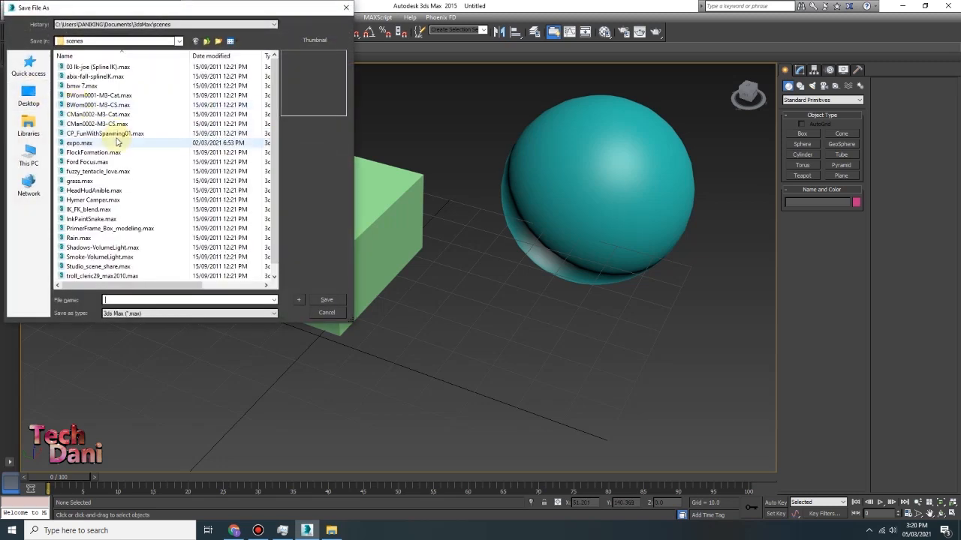
{"action": "left_click", "coordinate": [113, 134]}
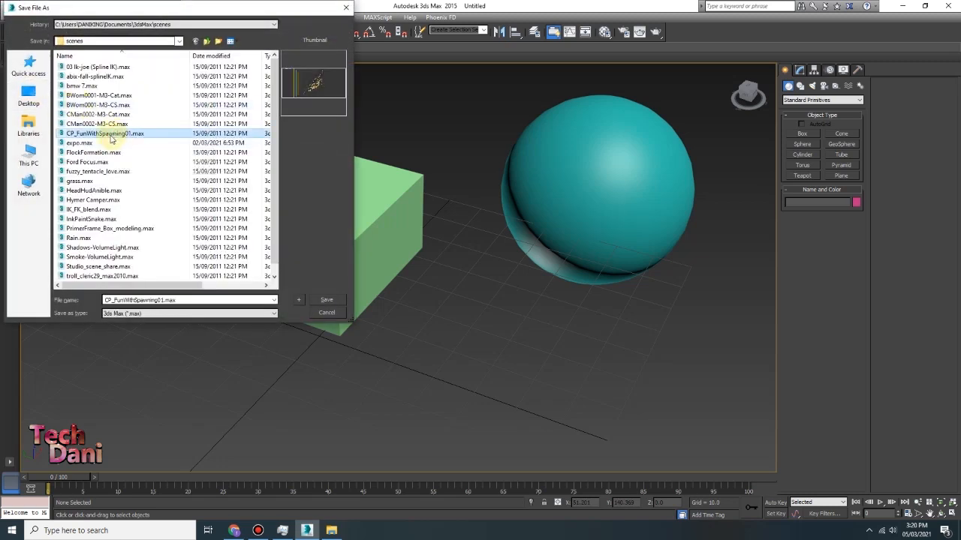
{"action": "left_click", "coordinate": [328, 313]}
Try to merge Ford Focus.max into the scene and inspect the area around the box and sphere.
{"action": "left_click", "coordinate": [9, 9]}
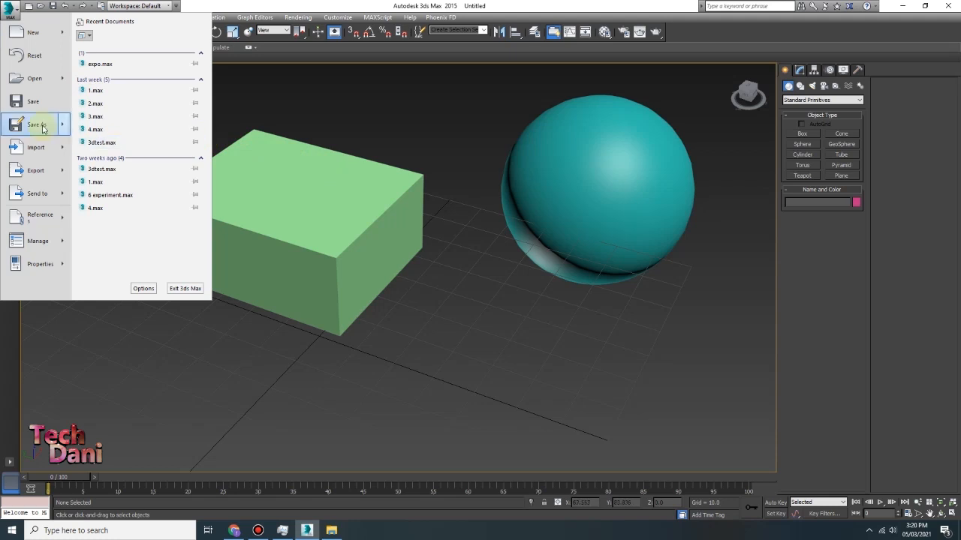
{"action": "mouse_move", "coordinate": [63, 149]}
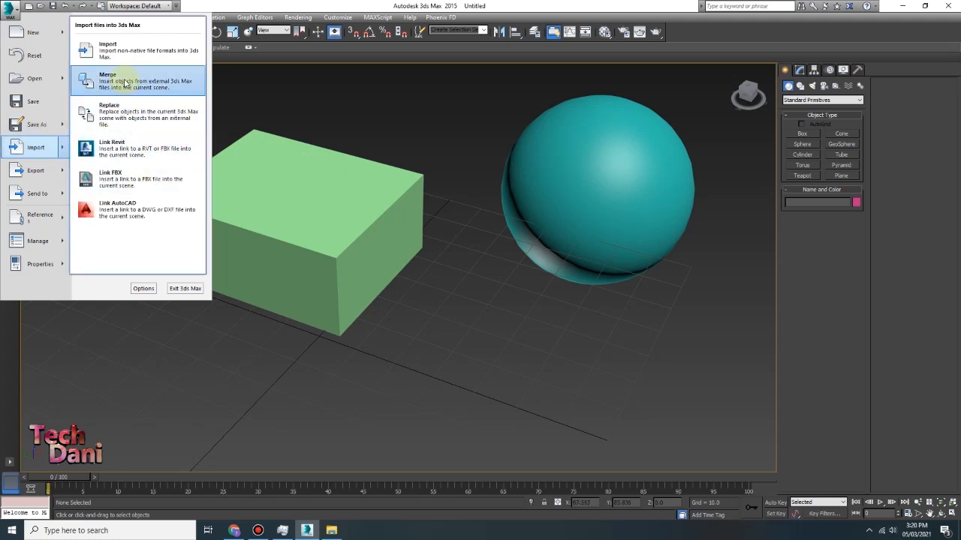
{"action": "left_click", "coordinate": [126, 82]}
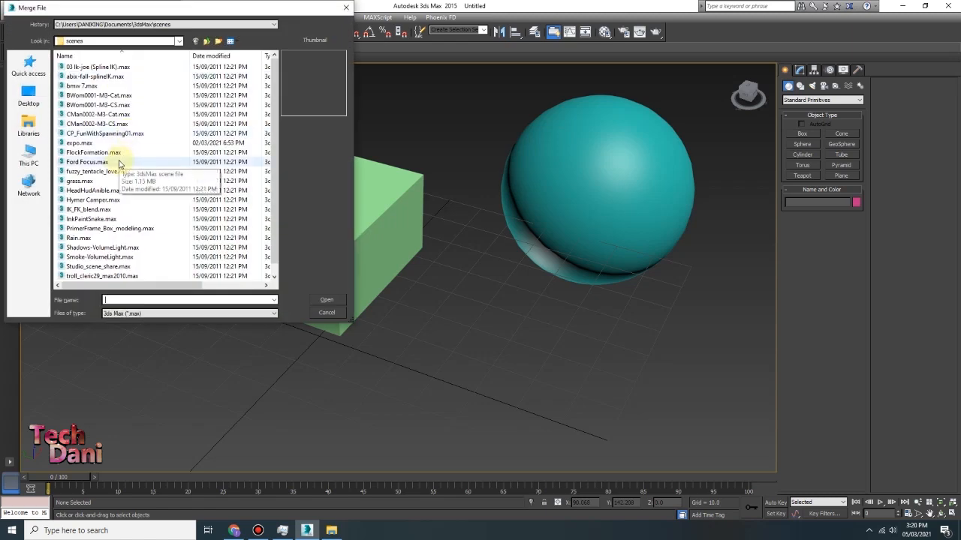
{"action": "double_click", "coordinate": [112, 161]}
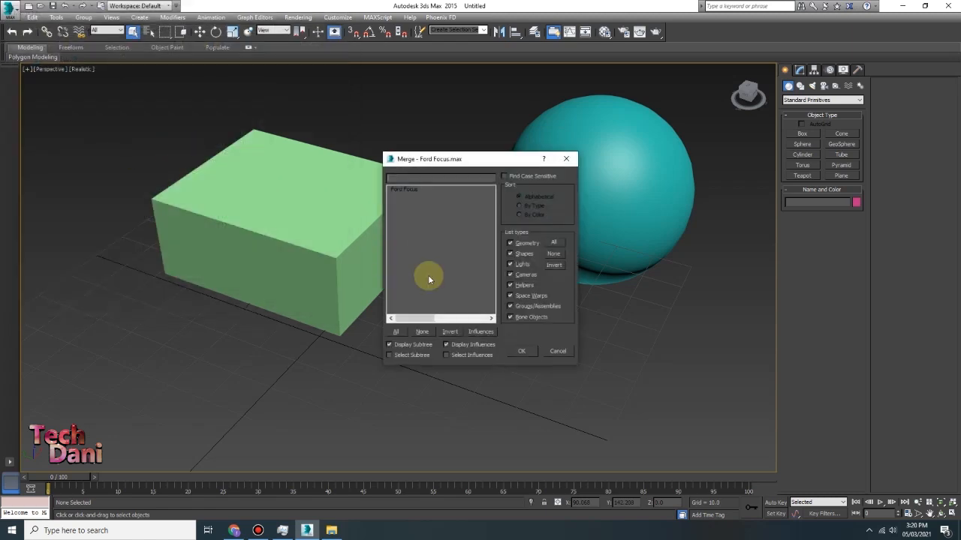
{"action": "left_click", "coordinate": [528, 357]}
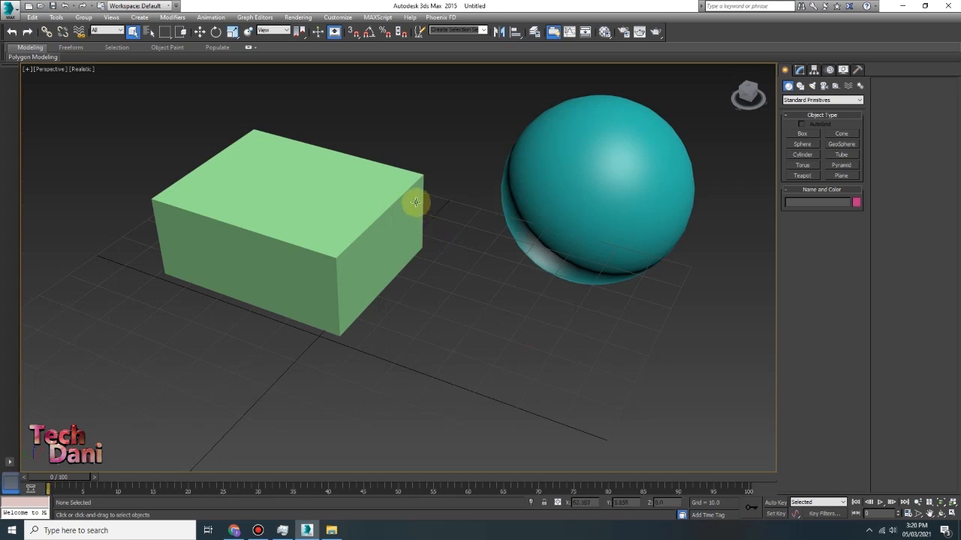
{"action": "scroll", "coordinate": [475, 323], "scroll_direction": "down", "scroll_amount": 6}
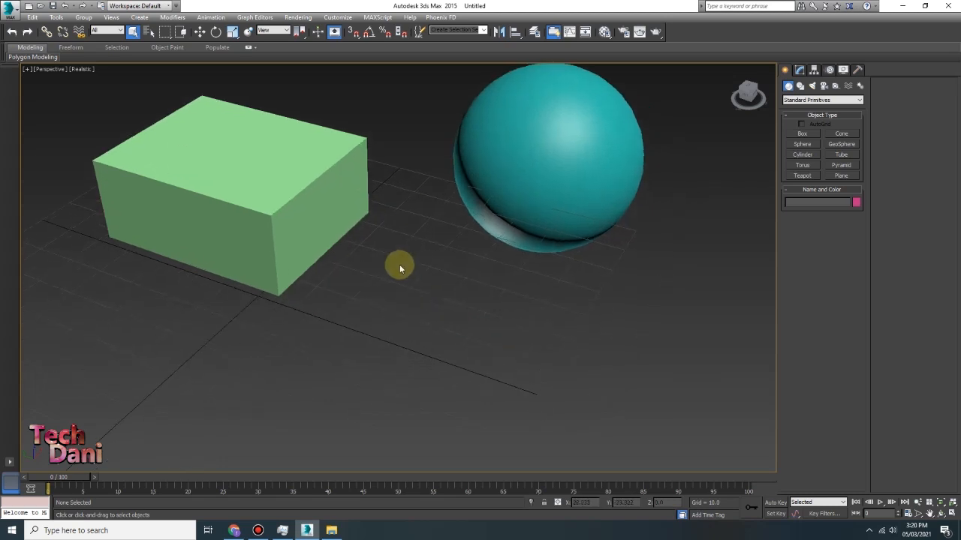
{"action": "left_click_drag", "start_coordinate": [426, 327], "coordinate": [432, 330]}
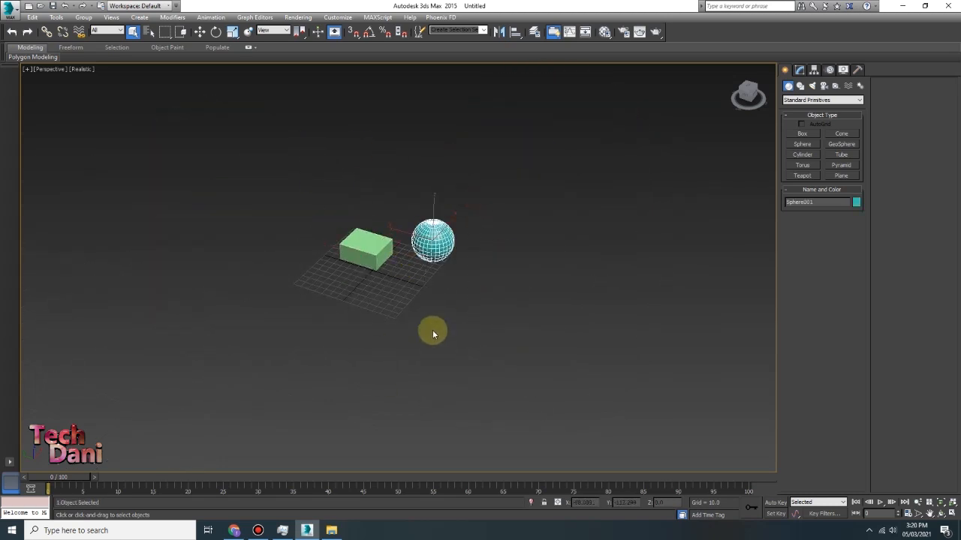
{"action": "scroll", "coordinate": [432, 330], "scroll_direction": "down", "scroll_amount": 6}
{"action": "left_click", "coordinate": [338, 231]}
{"action": "scroll", "coordinate": [339, 231], "scroll_direction": "up", "scroll_amount": 10}
{"action": "middle_click_drag", "start_coordinate": [487, 371], "coordinate": [265, 96]}
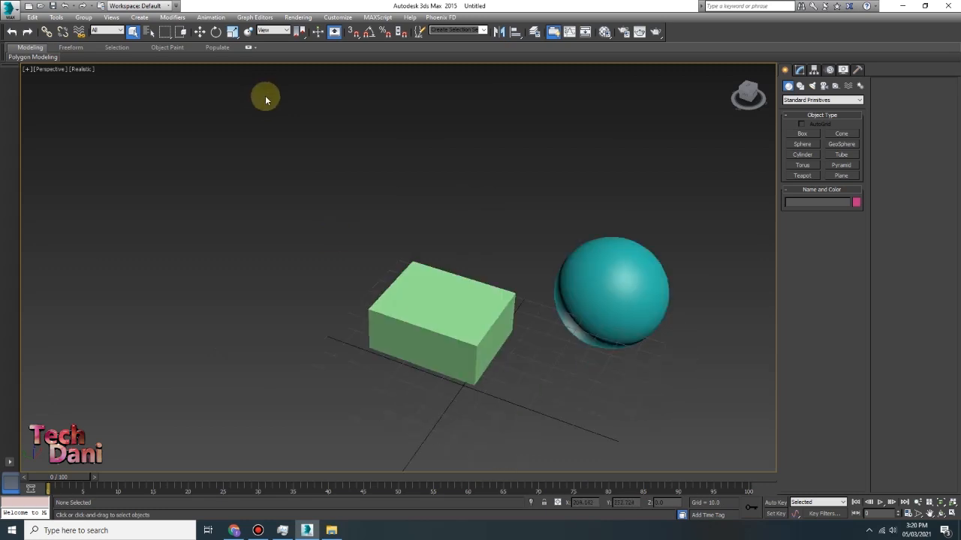
Move the green box off the grid and slide the sphere along its Y axis to about Y -6.38.
{"action": "left_click", "coordinate": [430, 314]}
{"action": "key", "text": "w"}
{"action": "left_click_drag", "start_coordinate": [422, 322], "coordinate": [257, 275]}
{"action": "left_click", "coordinate": [693, 257]}
{"action": "left_click", "coordinate": [633, 315]}
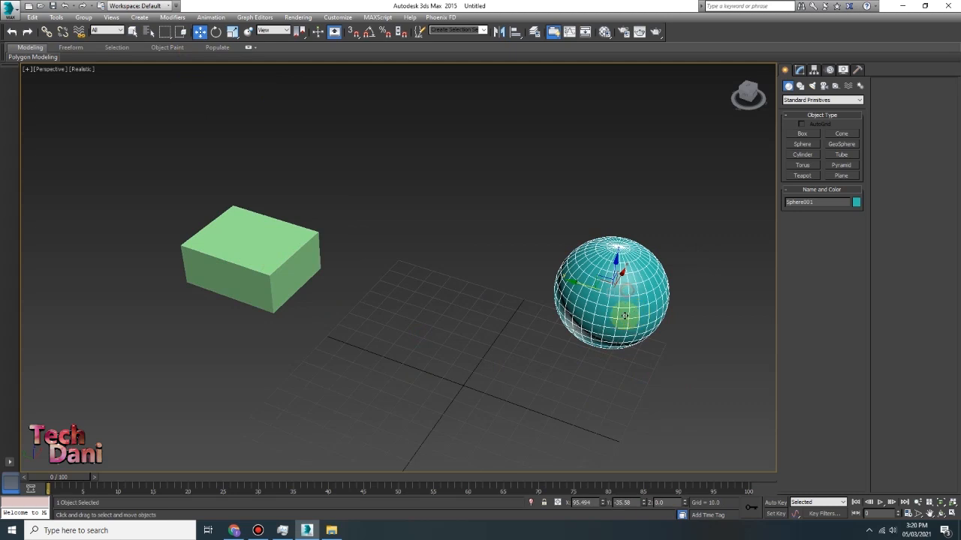
{"action": "left_click_drag", "start_coordinate": [570, 285], "coordinate": [515, 267]}
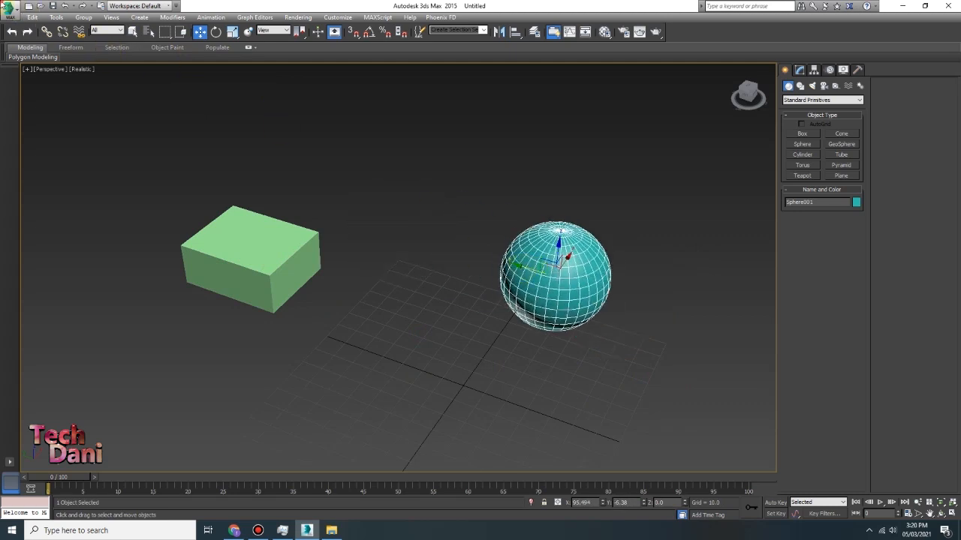
Merge only the Plane01 object from grass.max into the scene and clear the selection.
{"action": "left_click", "coordinate": [3, 6]}
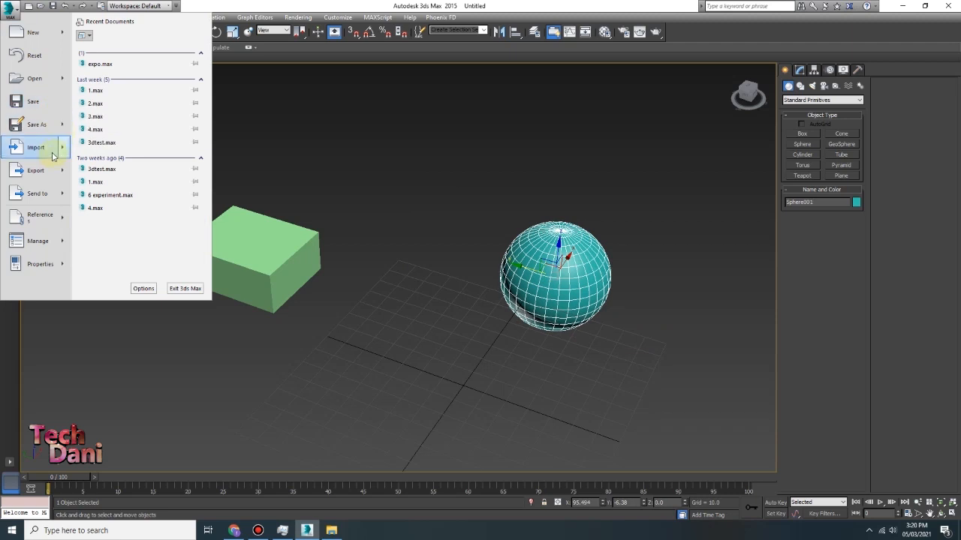
{"action": "mouse_move", "coordinate": [53, 156]}
{"action": "left_click", "coordinate": [112, 71]}
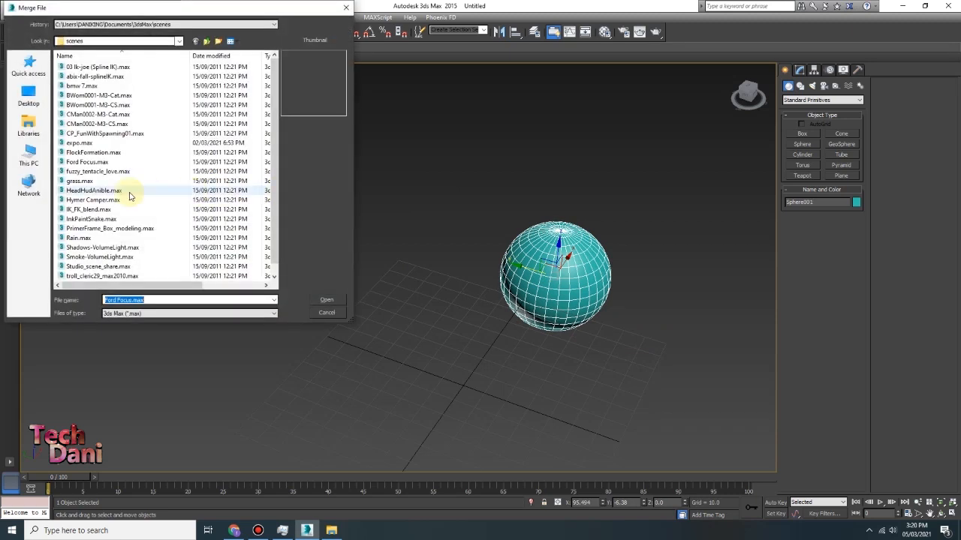
{"action": "double_click", "coordinate": [105, 181]}
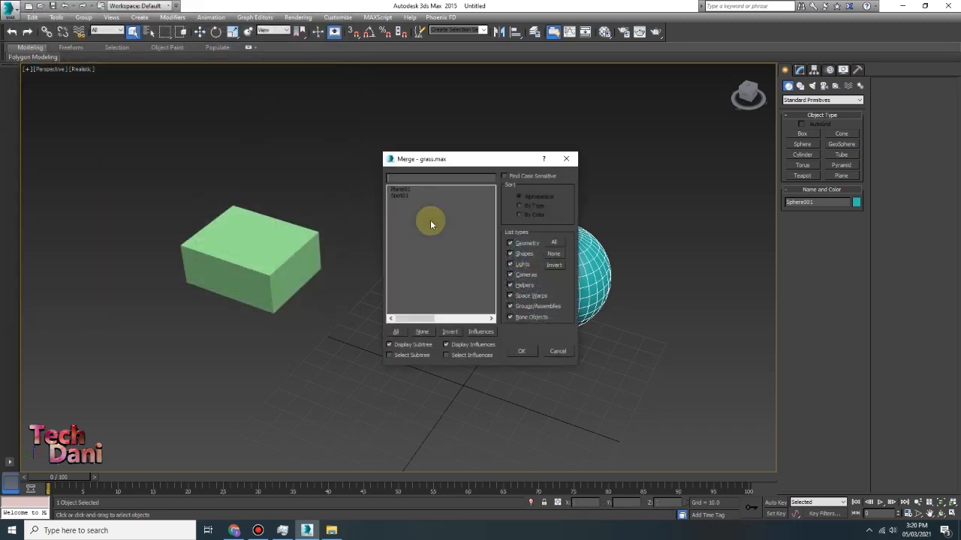
{"action": "left_click", "coordinate": [401, 189]}
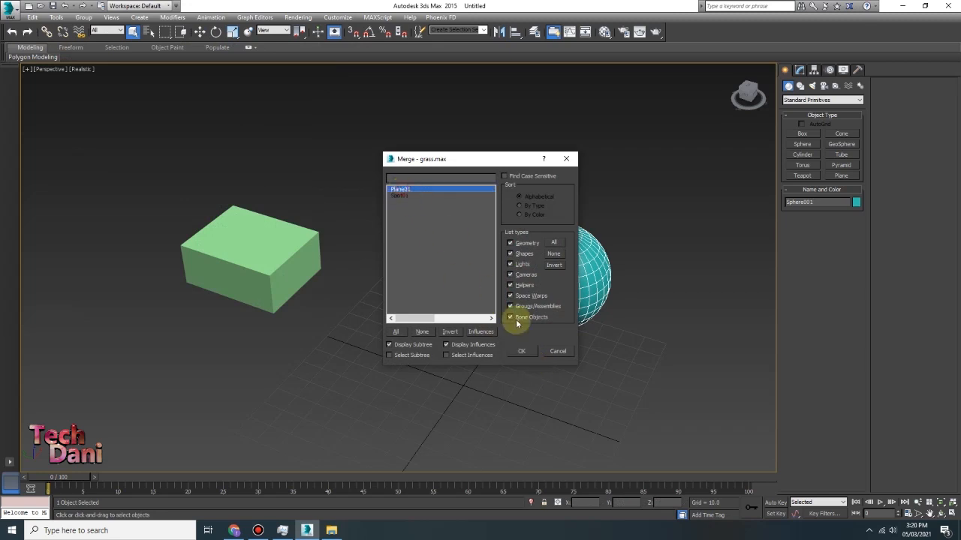
{"action": "left_click", "coordinate": [520, 351]}
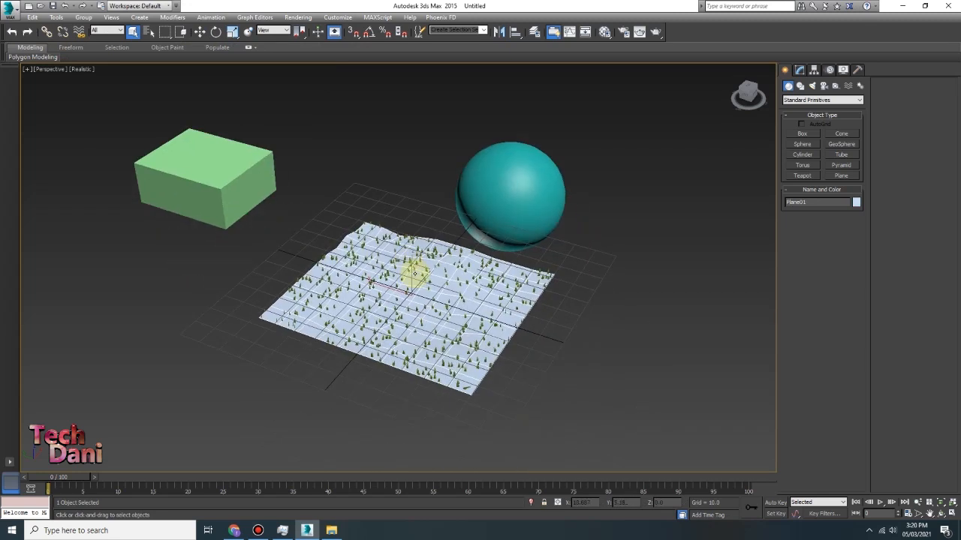
{"action": "scroll", "coordinate": [409, 270], "scroll_direction": "up", "scroll_amount": 5}
{"action": "left_click", "coordinate": [399, 157]}
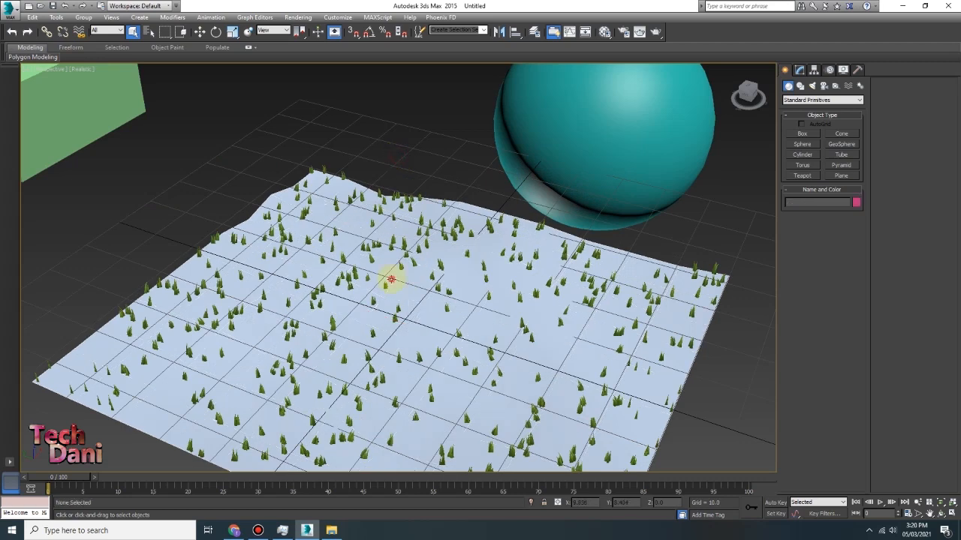
Inspect the merged grass plane up close, then delete it from the scene.
{"action": "scroll", "coordinate": [395, 234], "scroll_direction": "up", "scroll_amount": 4}
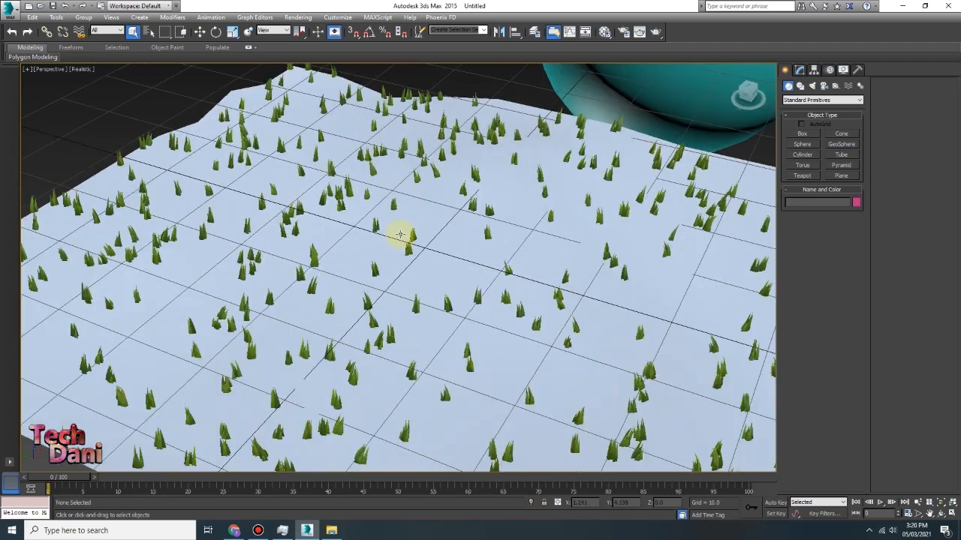
{"action": "scroll", "coordinate": [401, 235], "scroll_direction": "down", "scroll_amount": 9}
{"action": "left_click", "coordinate": [402, 235]}
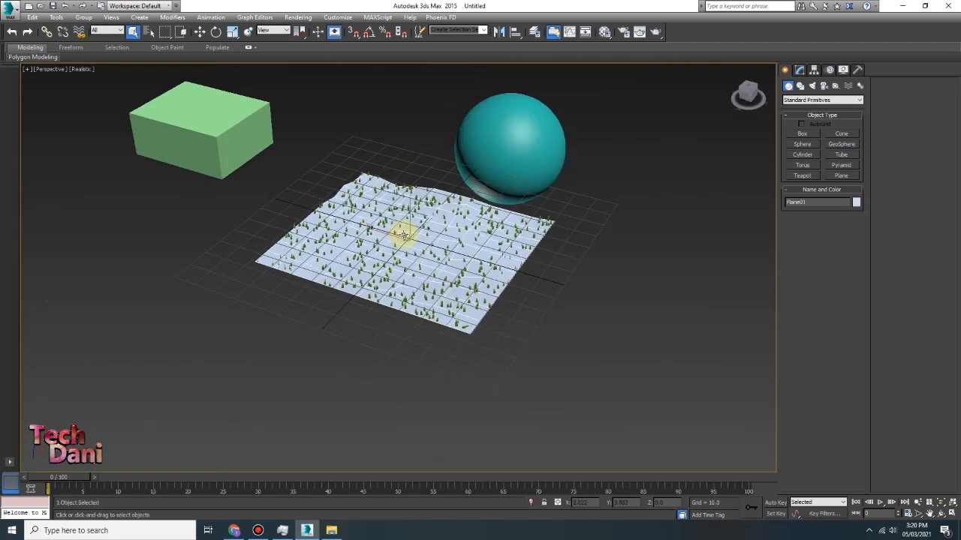
{"action": "key", "text": "Delete"}
{"action": "left_click", "coordinate": [11, 6]}
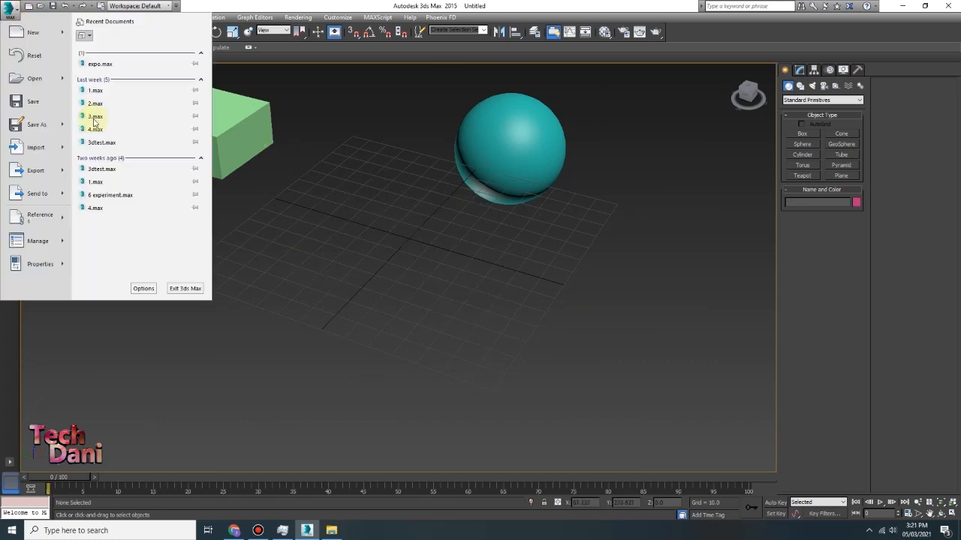
{"action": "left_click", "coordinate": [361, 220]}
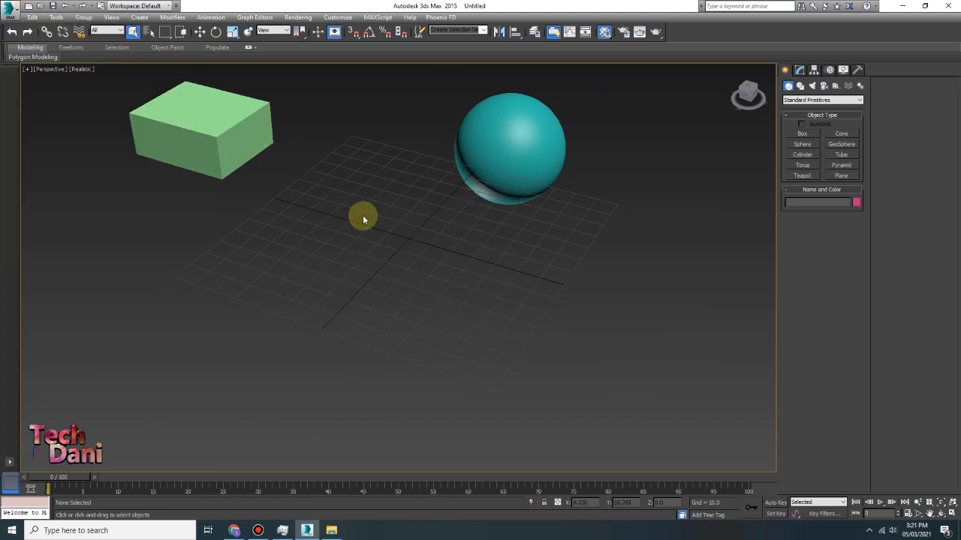
{"action": "key", "text": "m"}
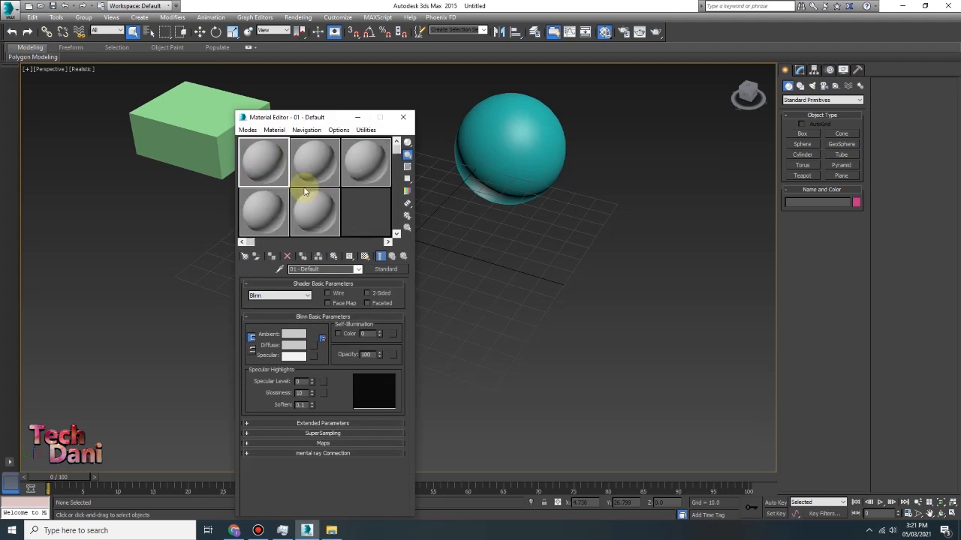
{"action": "left_click", "coordinate": [403, 117]}
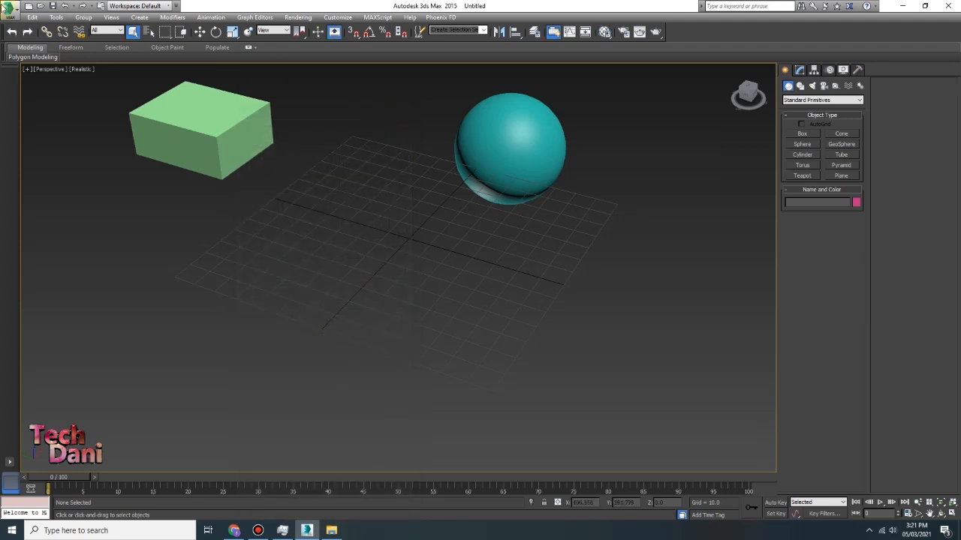
Examine the Import and Export options with nothing selected, then select the sphere.
{"action": "left_click", "coordinate": [6, 6]}
{"action": "mouse_move", "coordinate": [60, 167]}
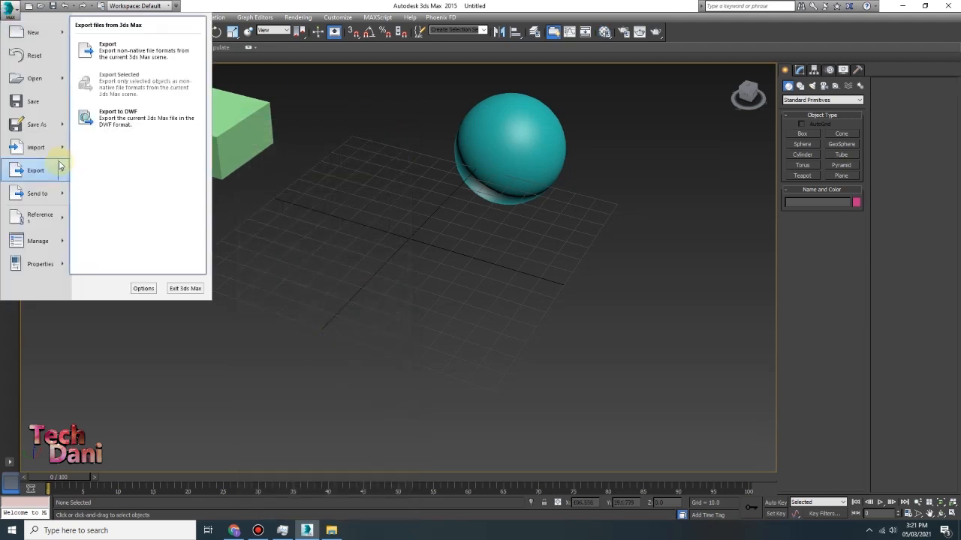
{"action": "mouse_move", "coordinate": [45, 148]}
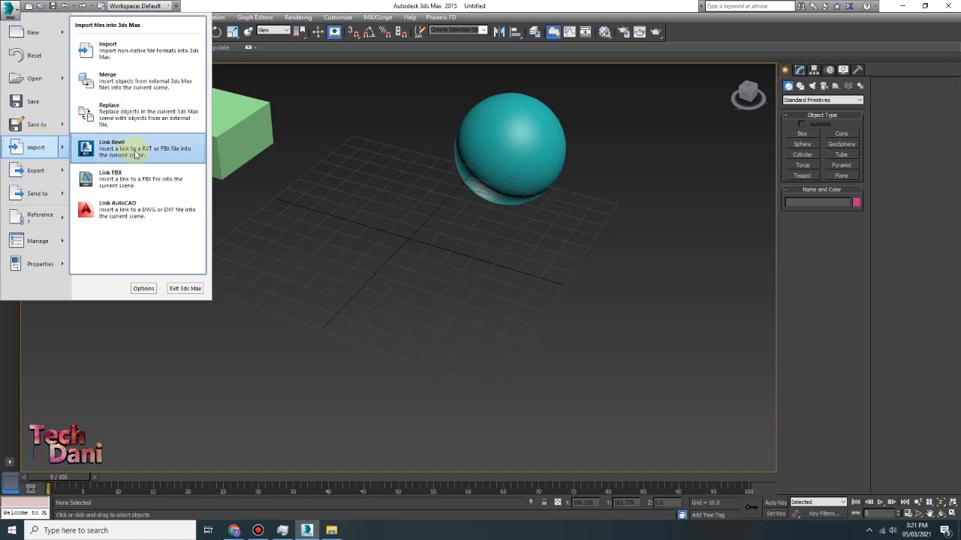
{"action": "left_click", "coordinate": [65, 171]}
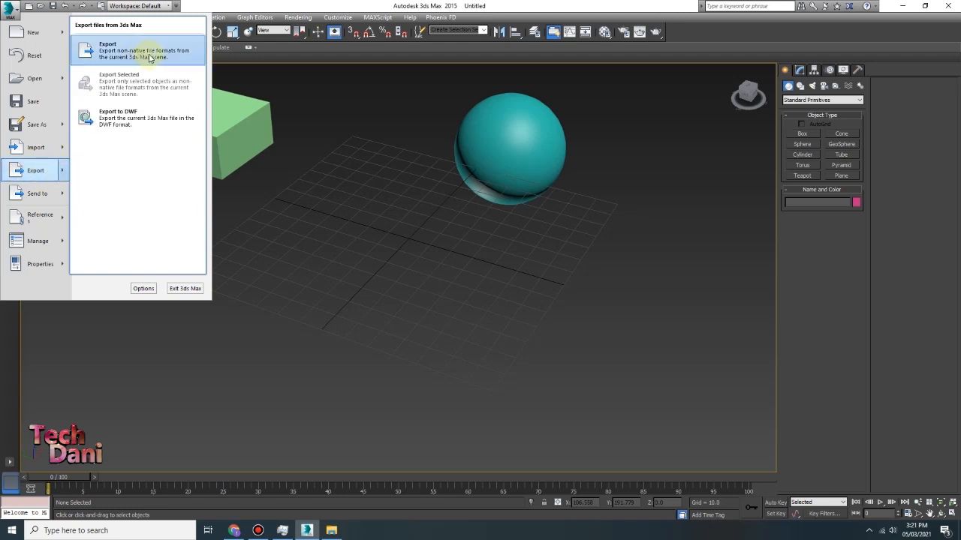
{"action": "left_click", "coordinate": [500, 137]}
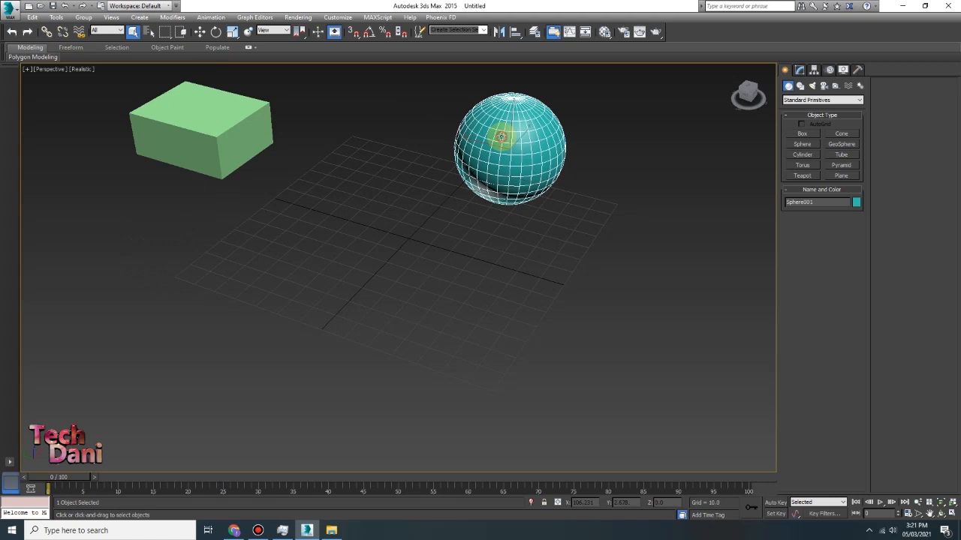
Examine the file formats available for exporting to the Desktop, then close the export dialog without saving.
{"action": "left_click", "coordinate": [6, 9]}
{"action": "left_click", "coordinate": [36, 170]}
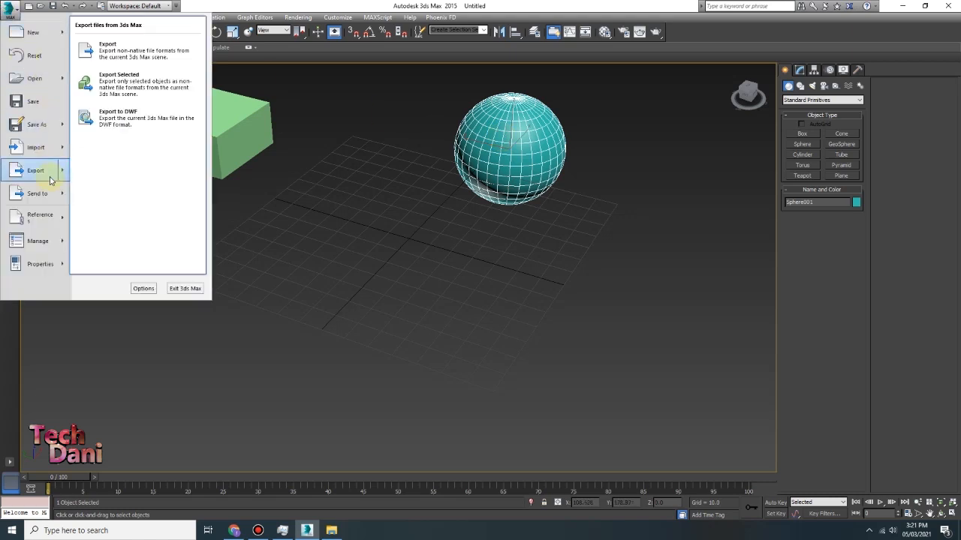
{"action": "left_click", "coordinate": [115, 63]}
{"action": "left_click", "coordinate": [28, 66]}
{"action": "left_click", "coordinate": [29, 97]}
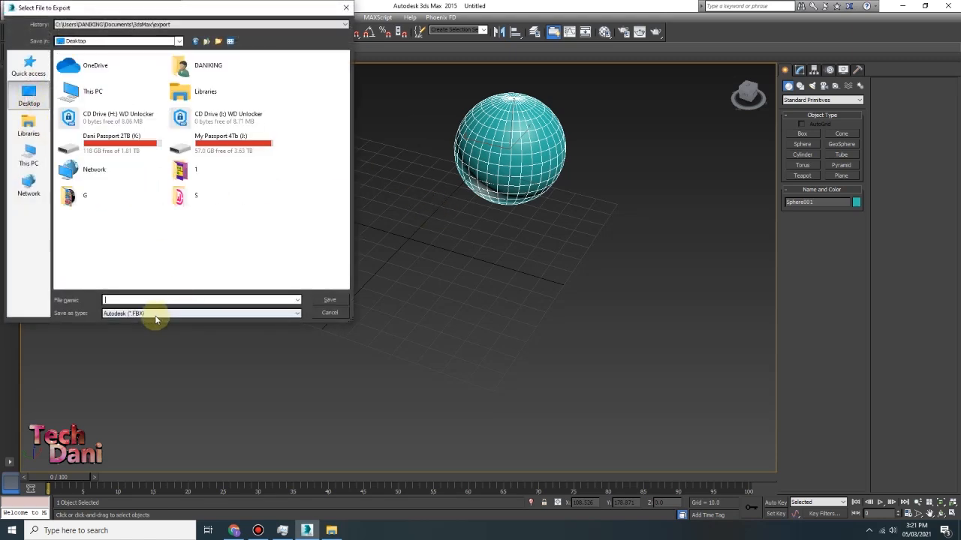
{"action": "left_click", "coordinate": [155, 319]}
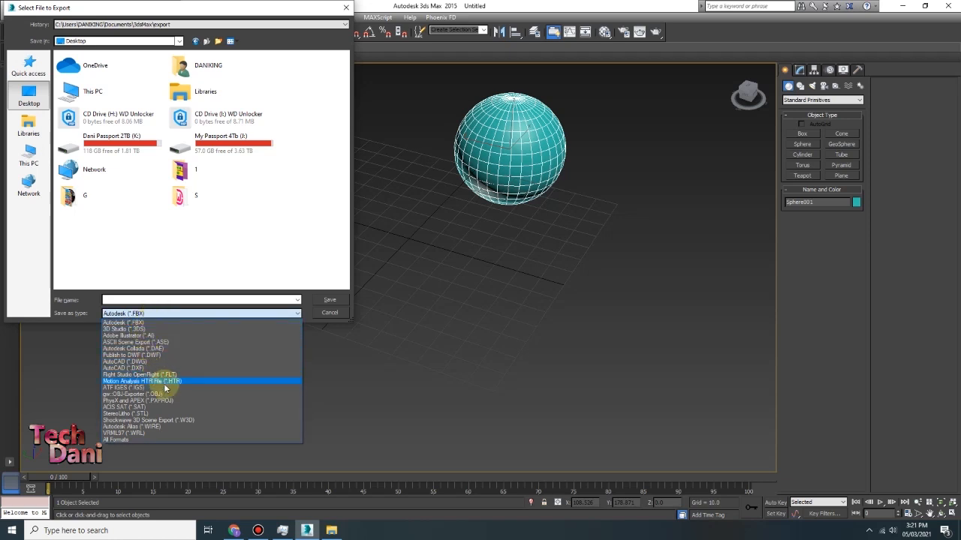
{"action": "left_click", "coordinate": [277, 269]}
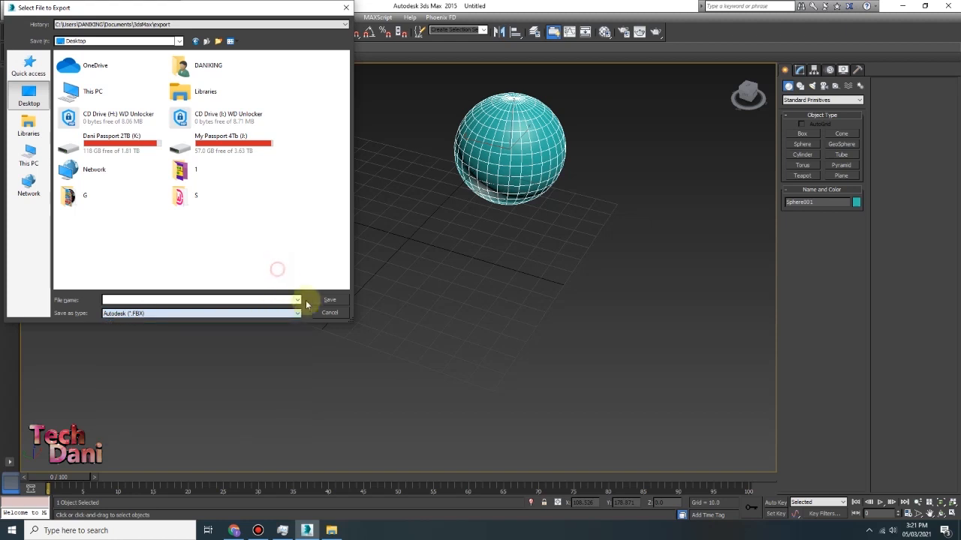
{"action": "left_click", "coordinate": [327, 313]}
Review the Send To targets from Maya to Mudbox, the References options and the Properties entries of the application menu.
{"action": "left_click", "coordinate": [7, 12]}
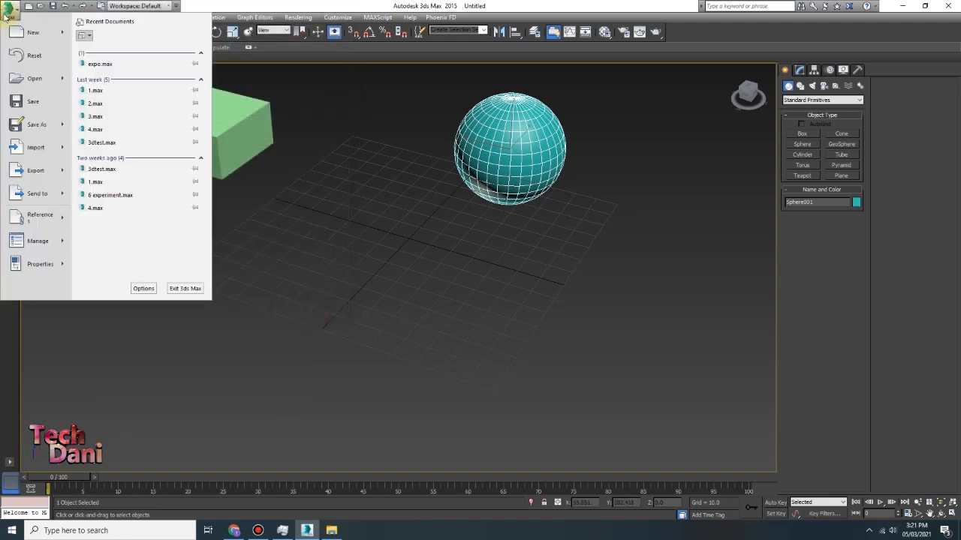
{"action": "mouse_move", "coordinate": [53, 197]}
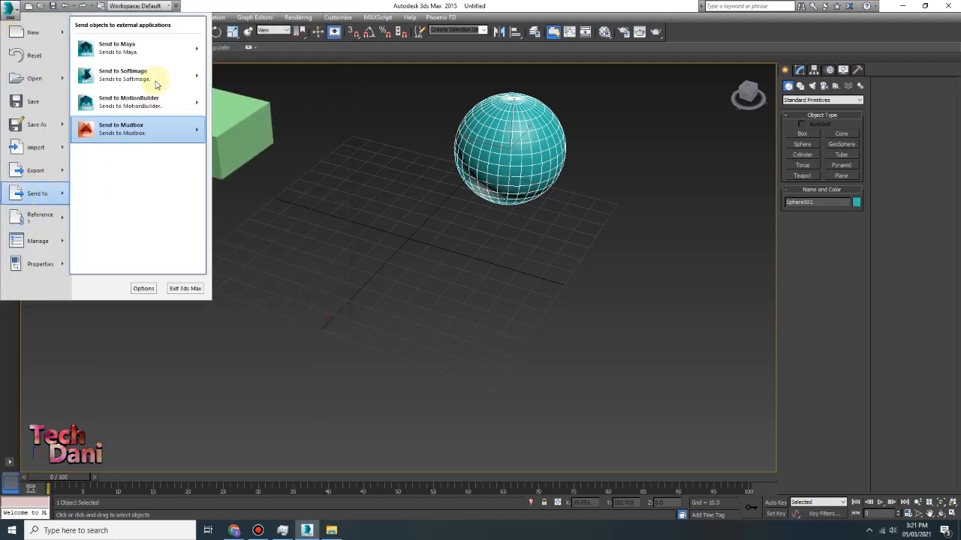
{"action": "mouse_move", "coordinate": [148, 65]}
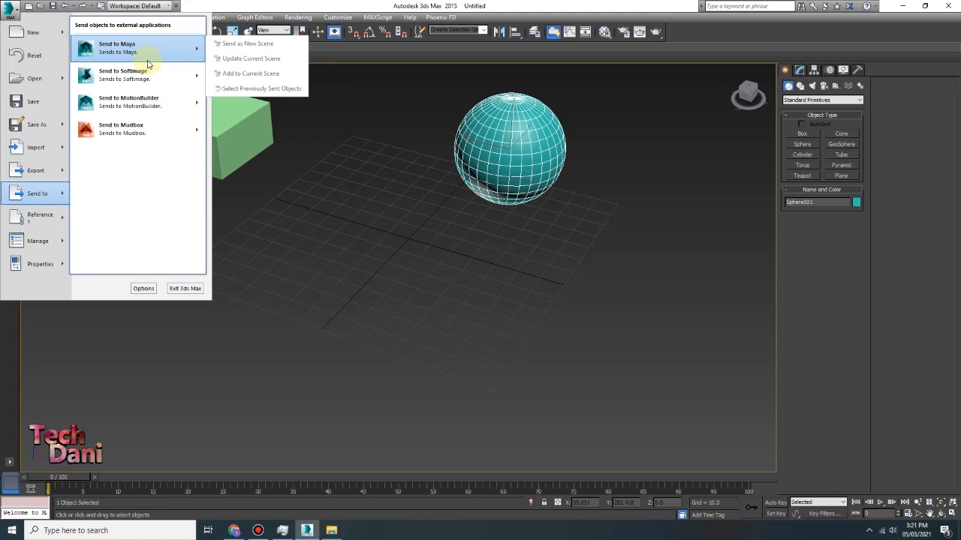
{"action": "mouse_move", "coordinate": [139, 82]}
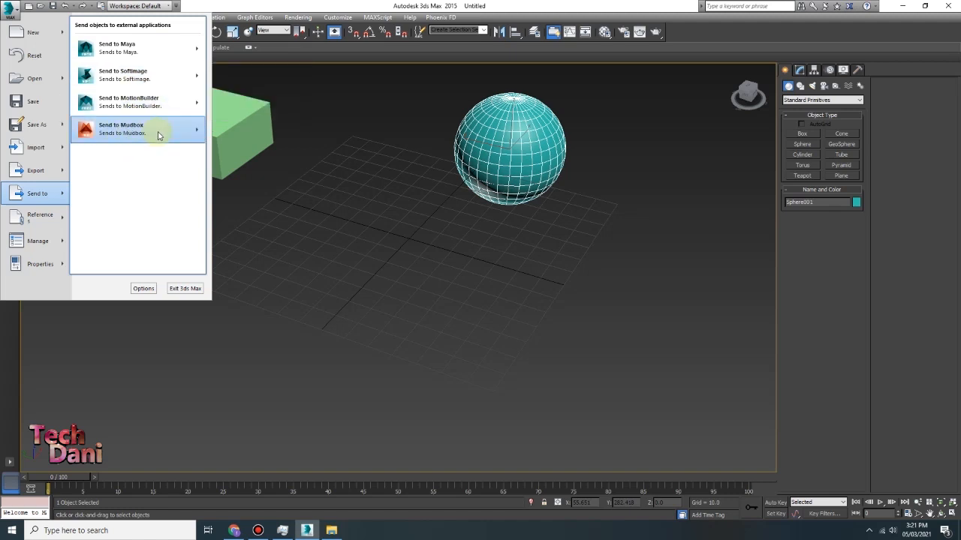
{"action": "mouse_move", "coordinate": [135, 132]}
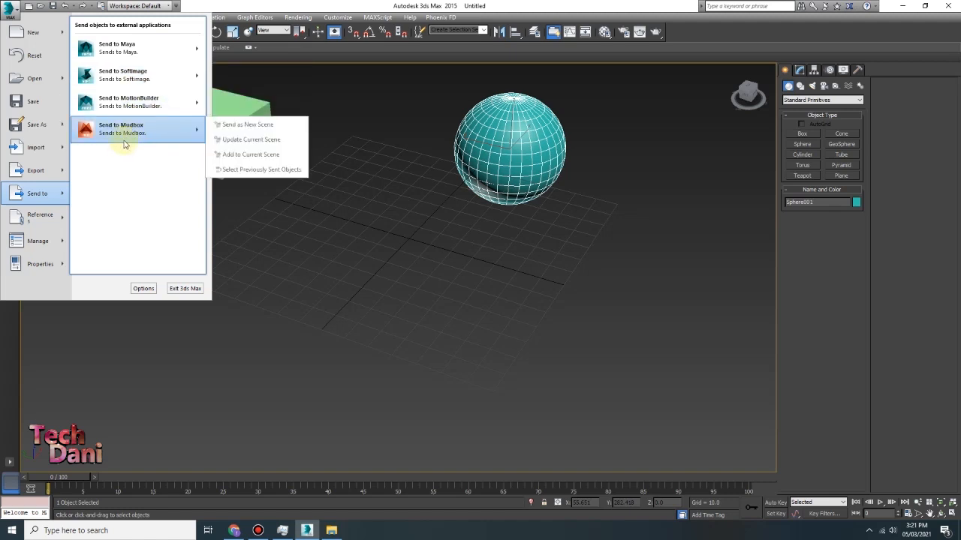
{"action": "mouse_move", "coordinate": [61, 223]}
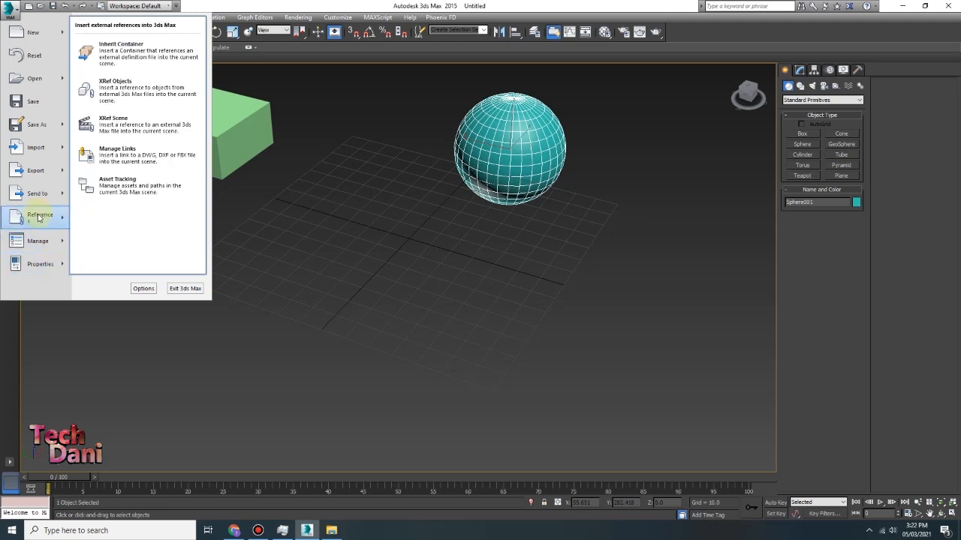
{"action": "mouse_move", "coordinate": [45, 272]}
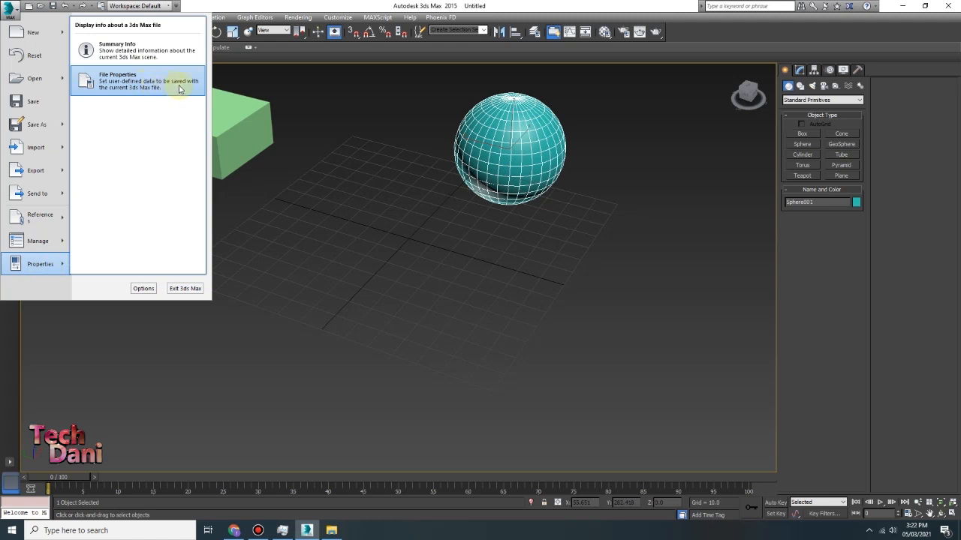
{"action": "mouse_move", "coordinate": [51, 243]}
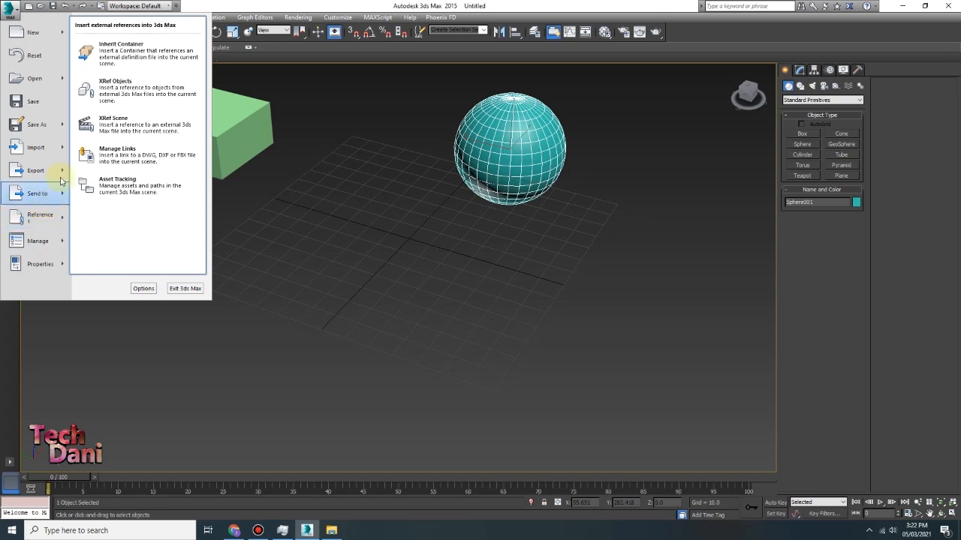
{"action": "left_click", "coordinate": [8, 7]}
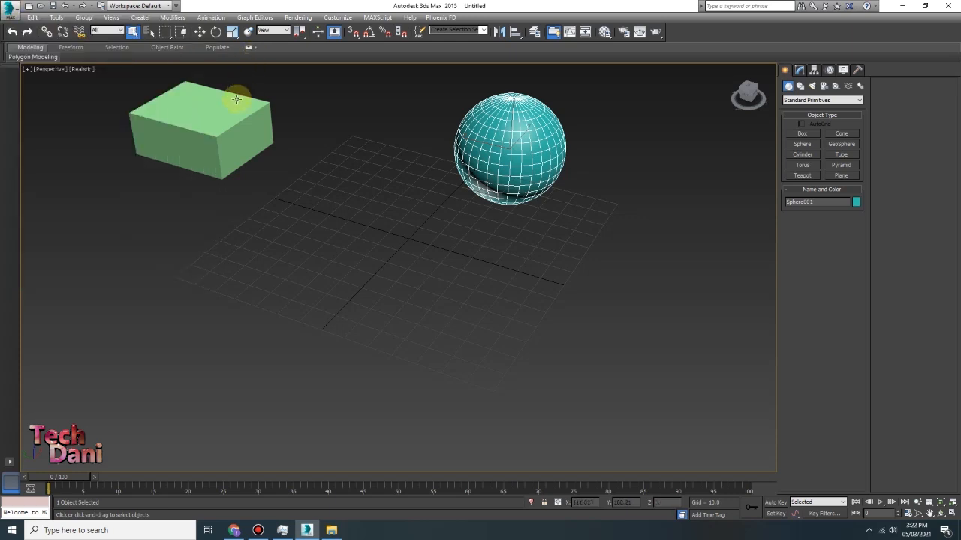
Delete the sphere and the green box from the scene.
{"action": "left_click", "coordinate": [459, 184]}
{"action": "left_click", "coordinate": [507, 179]}
{"action": "key", "text": "Delete"}
{"action": "left_click", "coordinate": [223, 118]}
{"action": "key", "text": "Delete"}
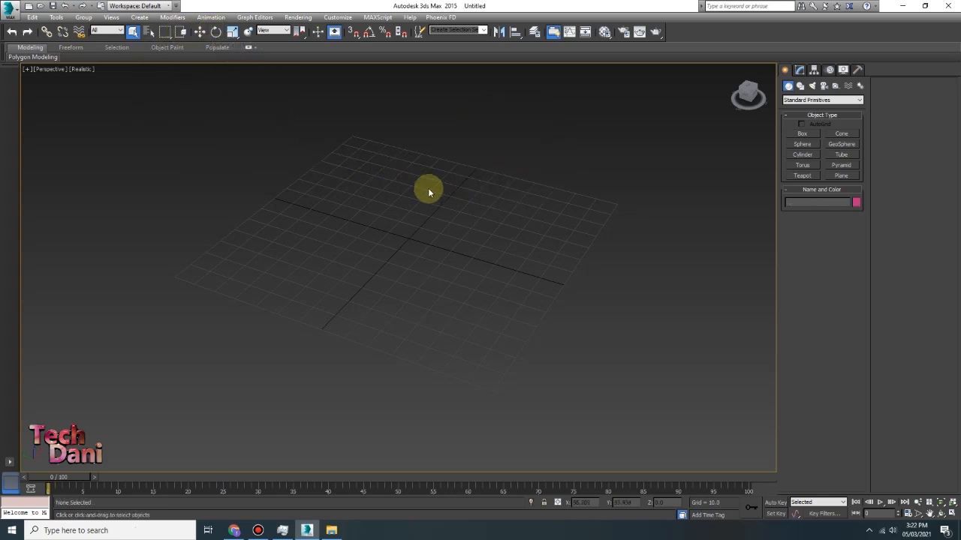
Create a large, low box covering most of the grid and finish box creation.
{"action": "scroll", "coordinate": [428, 190], "scroll_direction": "up", "scroll_amount": 5}
{"action": "left_click", "coordinate": [801, 134]}
{"action": "right_click", "coordinate": [527, 167]}
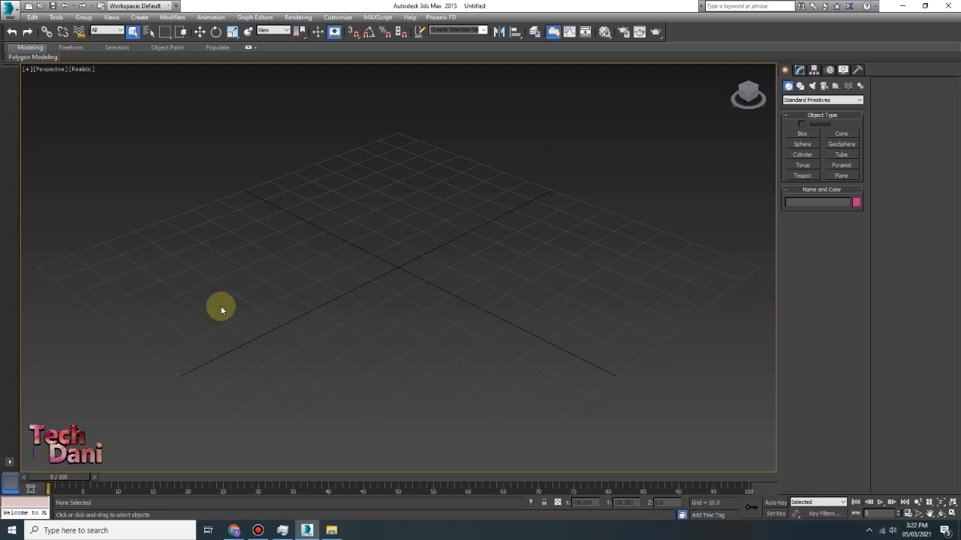
{"action": "left_click", "coordinate": [801, 134]}
{"action": "left_click_drag", "start_coordinate": [214, 251], "coordinate": [610, 252]}
{"action": "left_click", "coordinate": [526, 159]}
{"action": "right_click", "coordinate": [240, 95]}
{"action": "middle_click_drag", "start_coordinate": [237, 131], "coordinate": [268, 201]}
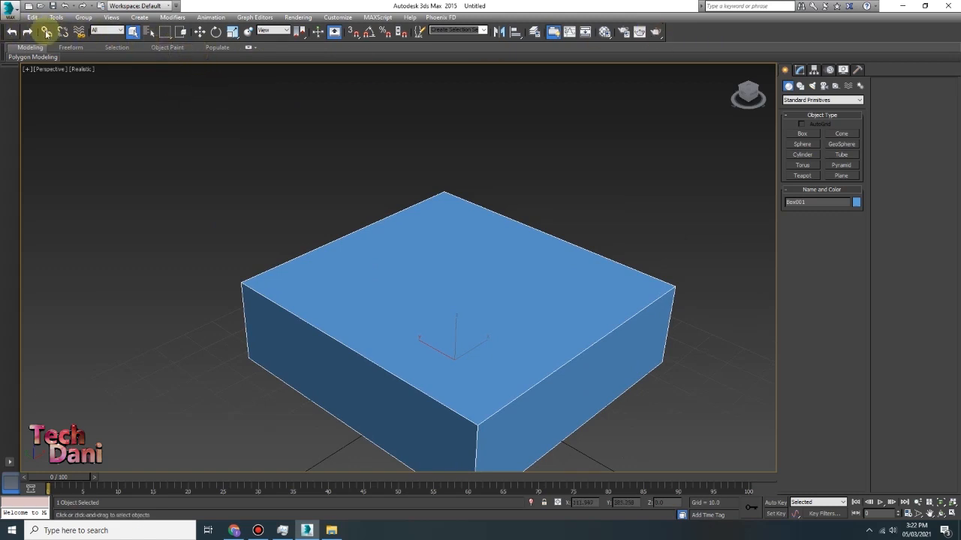
Move the blue box to a new position, then rotate it so it tilts away from the grid.
{"action": "left_click", "coordinate": [200, 32]}
{"action": "left_click_drag", "start_coordinate": [429, 337], "coordinate": [380, 274]}
{"action": "left_click", "coordinate": [216, 31]}
{"action": "left_click_drag", "start_coordinate": [436, 315], "coordinate": [460, 274]}
Scale the tilted blue box unevenly along its axes so its shape becomes skewed.
{"action": "left_click", "coordinate": [234, 33]}
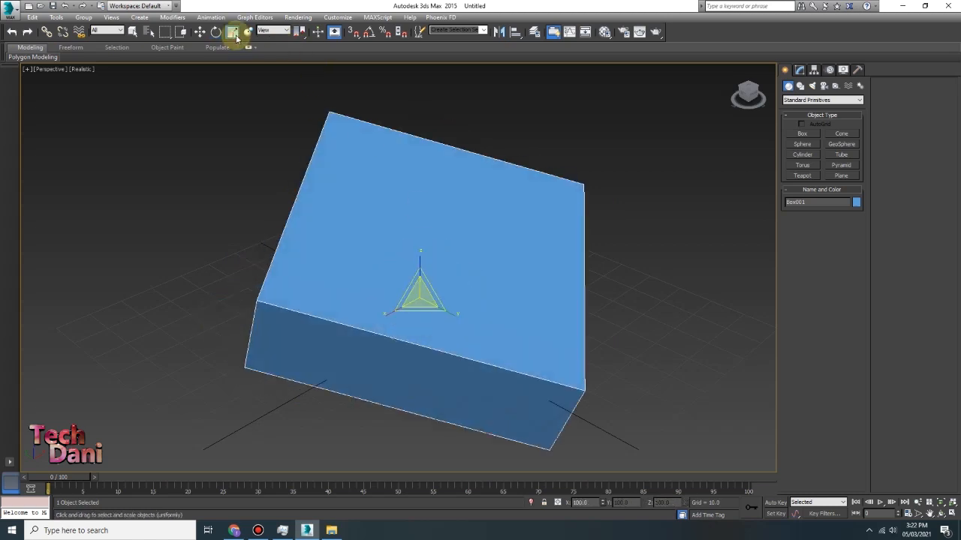
{"action": "left_click_drag", "start_coordinate": [419, 298], "coordinate": [428, 274]}
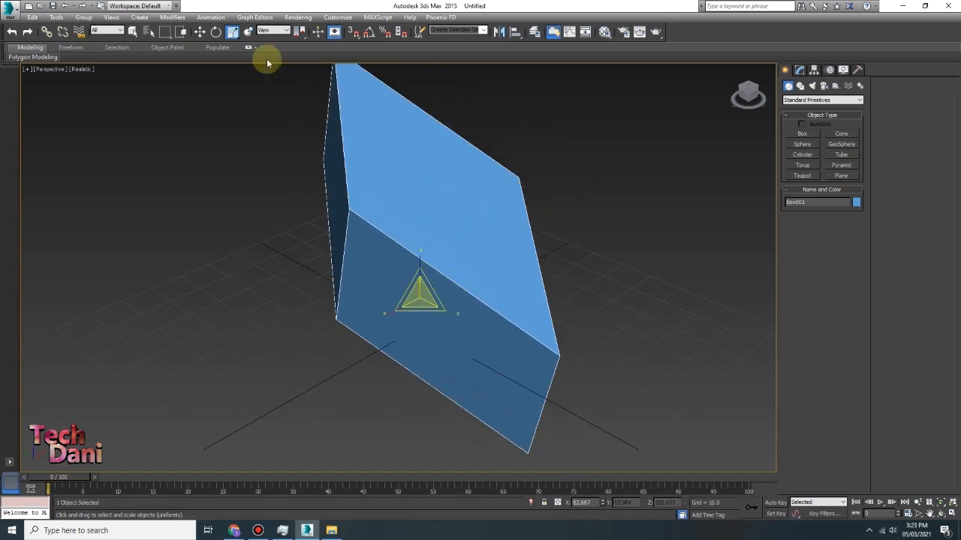
{"action": "left_click", "coordinate": [200, 32]}
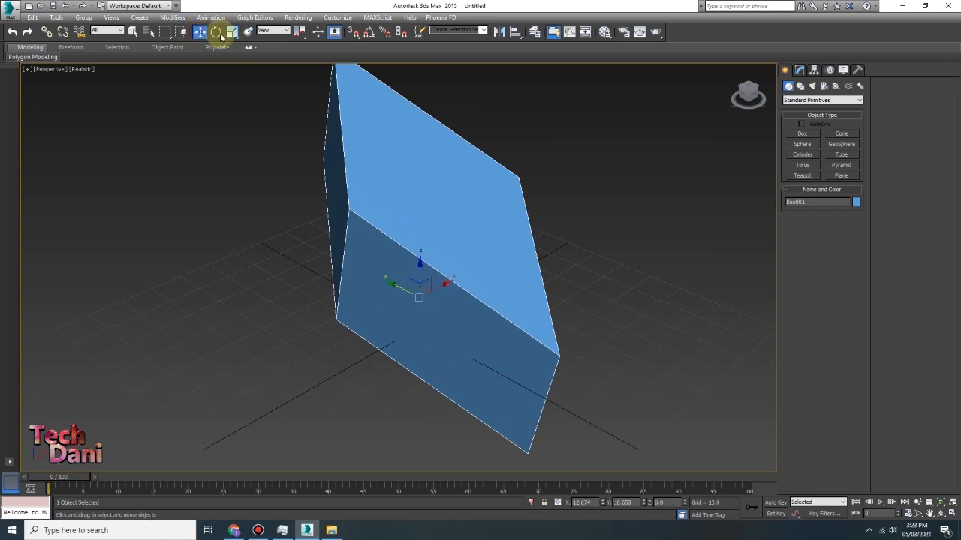
Create a second box beside the blue one, about 145 long, 154 wide and 103 high.
{"action": "left_click", "coordinate": [248, 34]}
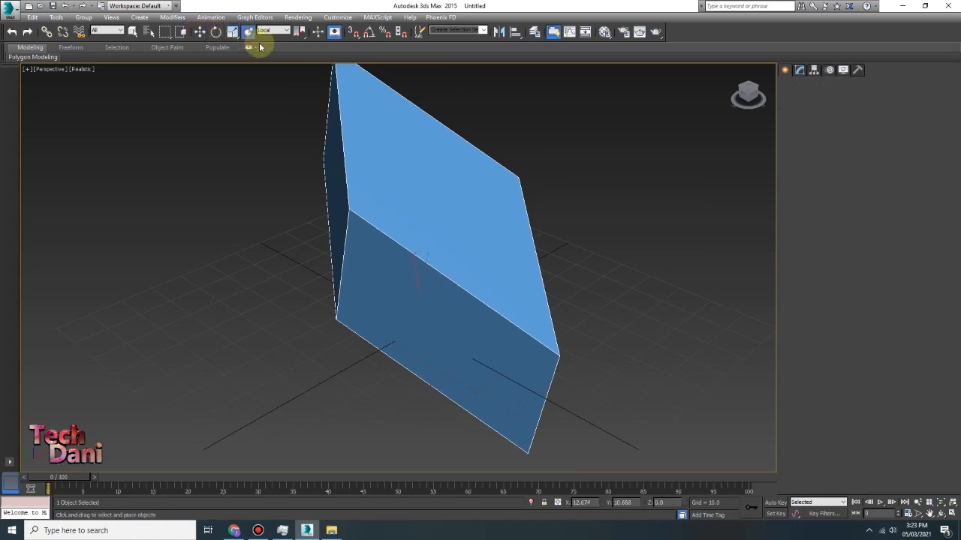
{"action": "scroll", "coordinate": [391, 197], "scroll_direction": "down", "scroll_amount": 5}
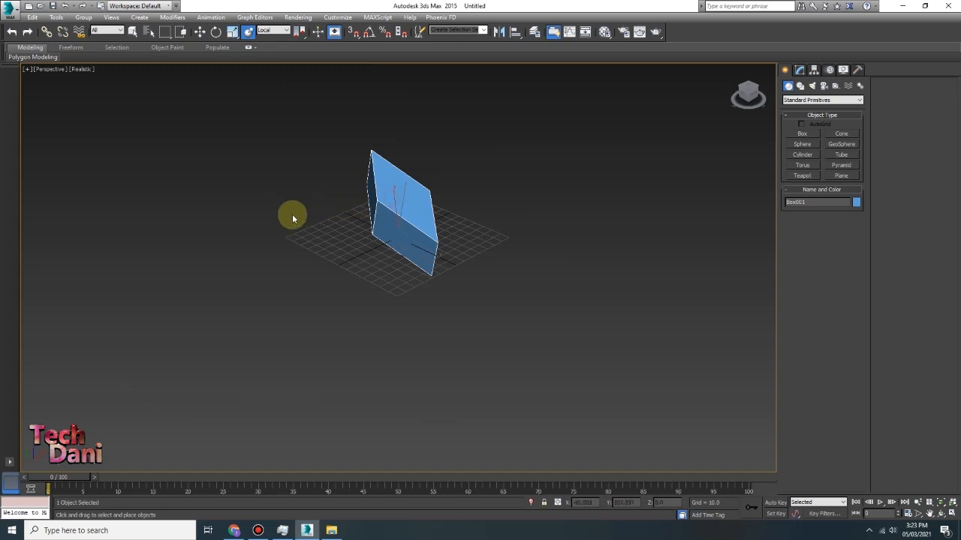
{"action": "left_click", "coordinate": [232, 253]}
{"action": "left_click", "coordinate": [802, 134]}
{"action": "left_click_drag", "start_coordinate": [596, 188], "coordinate": [594, 268]}
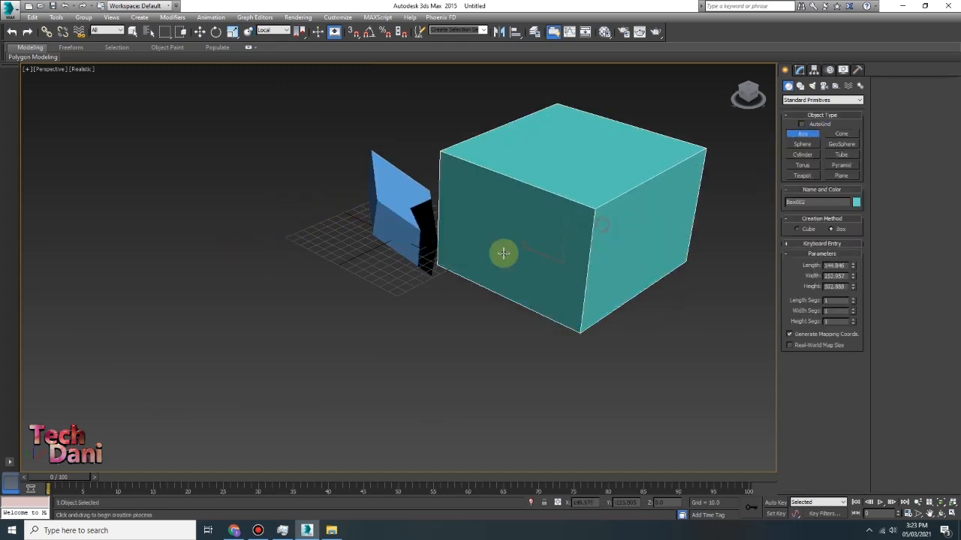
{"action": "right_click", "coordinate": [461, 252]}
Use Select and Place to set the blue box on the teal box's top, then slide it onto a side face.
{"action": "left_click", "coordinate": [395, 209]}
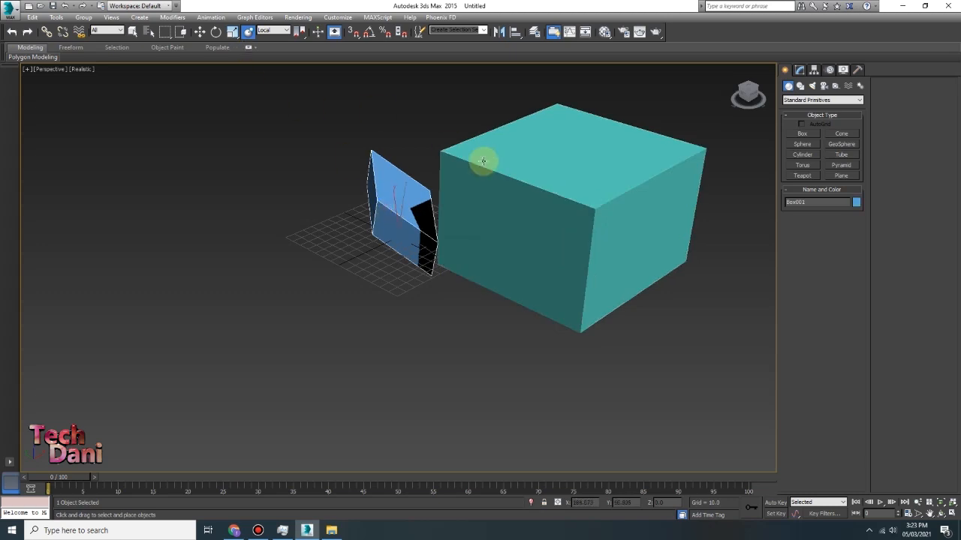
{"action": "left_click_drag", "start_coordinate": [399, 191], "coordinate": [518, 158]}
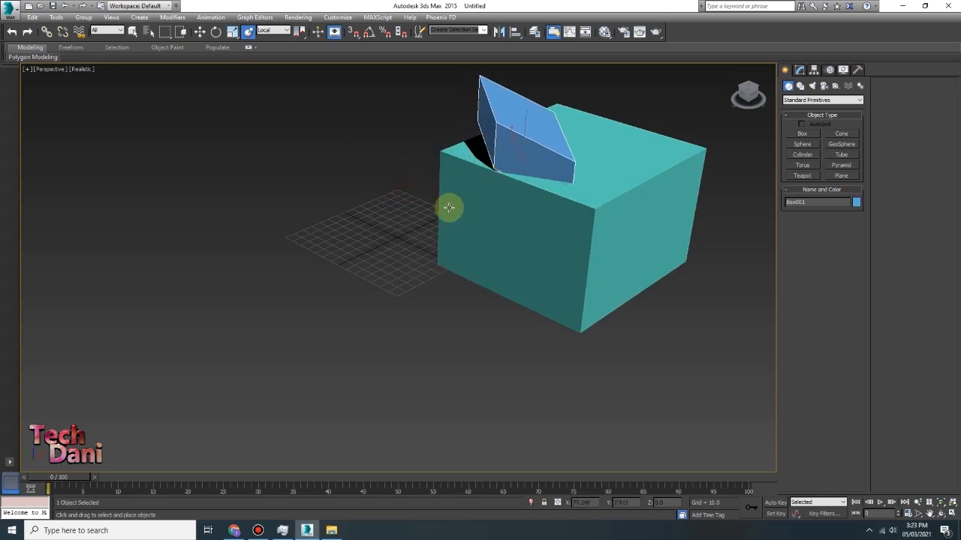
{"action": "scroll", "coordinate": [489, 161], "scroll_direction": "up", "scroll_amount": 5}
{"action": "scroll", "coordinate": [488, 160], "scroll_direction": "down", "scroll_amount": 3}
{"action": "left_click_drag", "start_coordinate": [488, 160], "coordinate": [562, 228]}
{"action": "left_click_drag", "start_coordinate": [488, 280], "coordinate": [424, 210]}
Move the blue box back above the teal box and reorient it on the top face.
{"action": "left_click", "coordinate": [200, 31]}
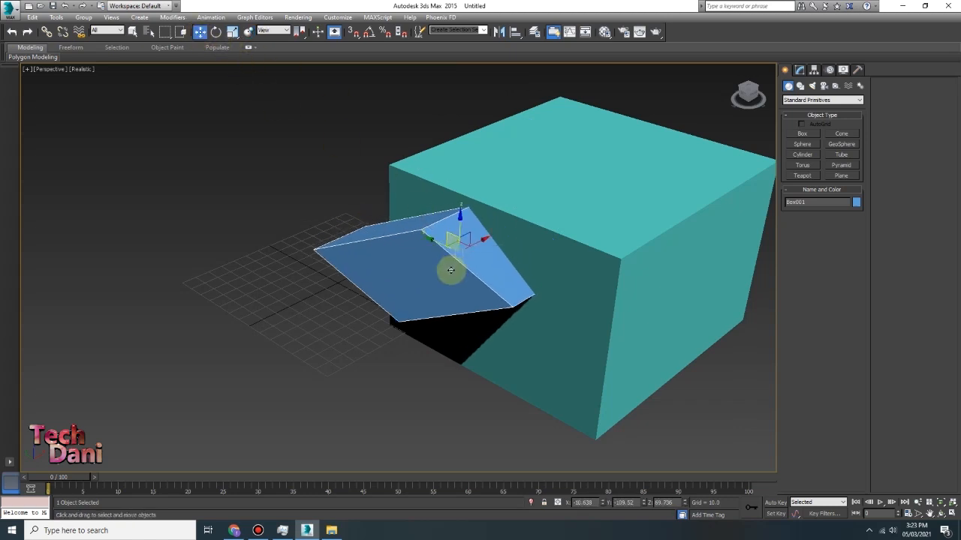
{"action": "left_click_drag", "start_coordinate": [460, 226], "coordinate": [557, 126]}
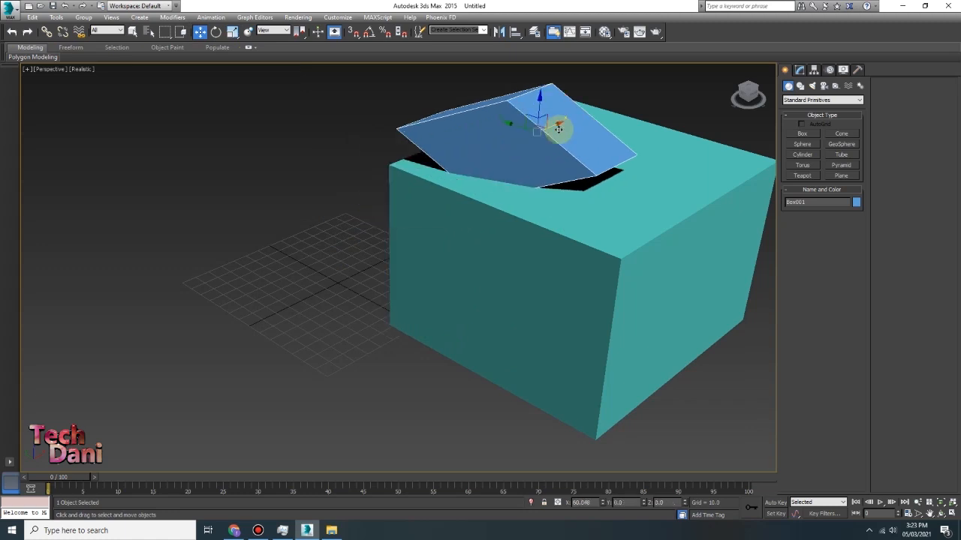
{"action": "left_click", "coordinate": [216, 31]}
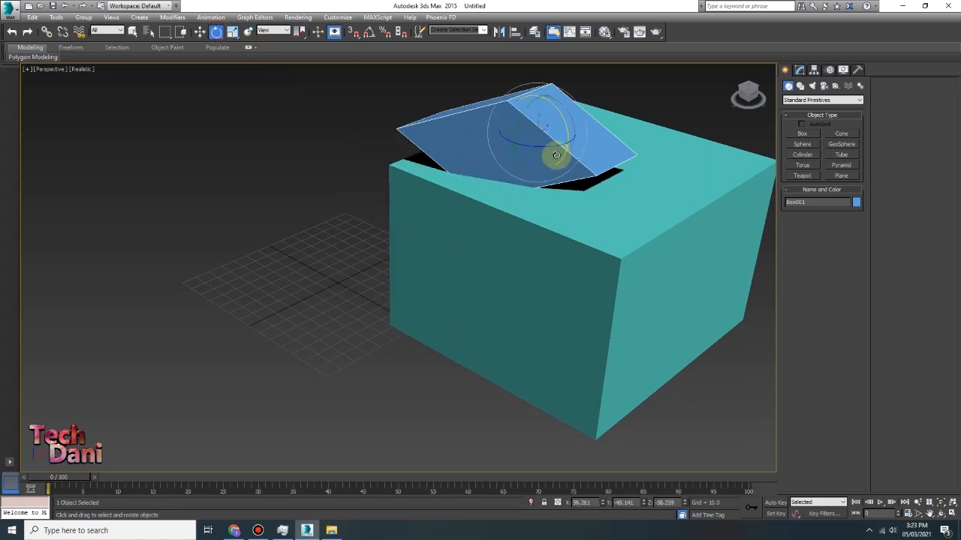
{"action": "left_click_drag", "start_coordinate": [515, 161], "coordinate": [589, 179]}
{"action": "left_click", "coordinate": [248, 31]}
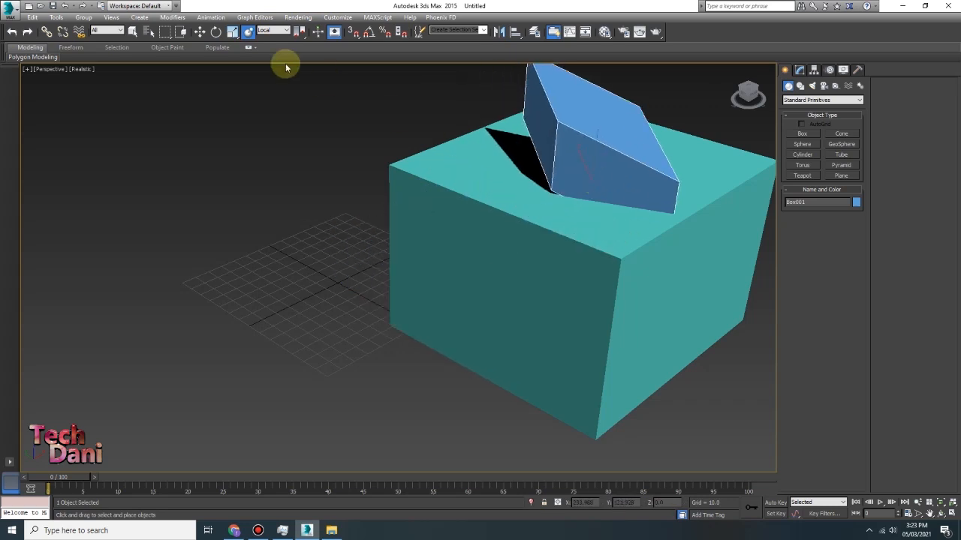
Check the reference coordinate system choices, keep View, and move the blue box along the X axis to about X 57.
{"action": "left_click", "coordinate": [200, 32]}
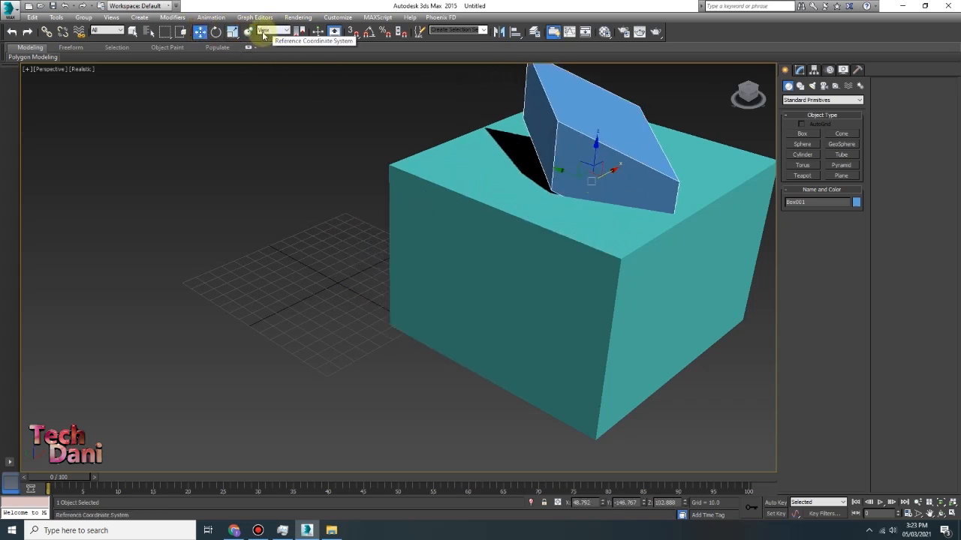
{"action": "left_click", "coordinate": [263, 31]}
{"action": "left_click", "coordinate": [263, 36]}
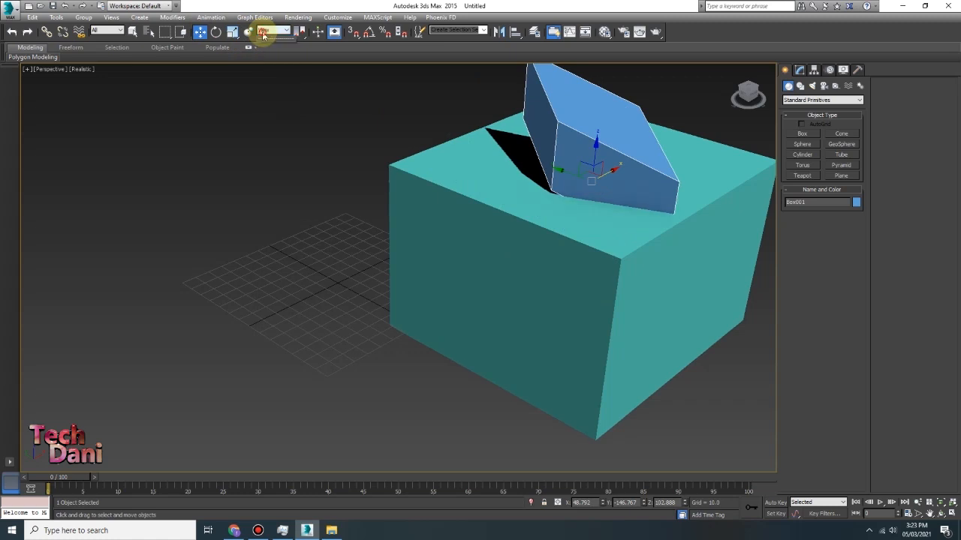
{"action": "left_click", "coordinate": [263, 32]}
{"action": "left_click", "coordinate": [262, 36]}
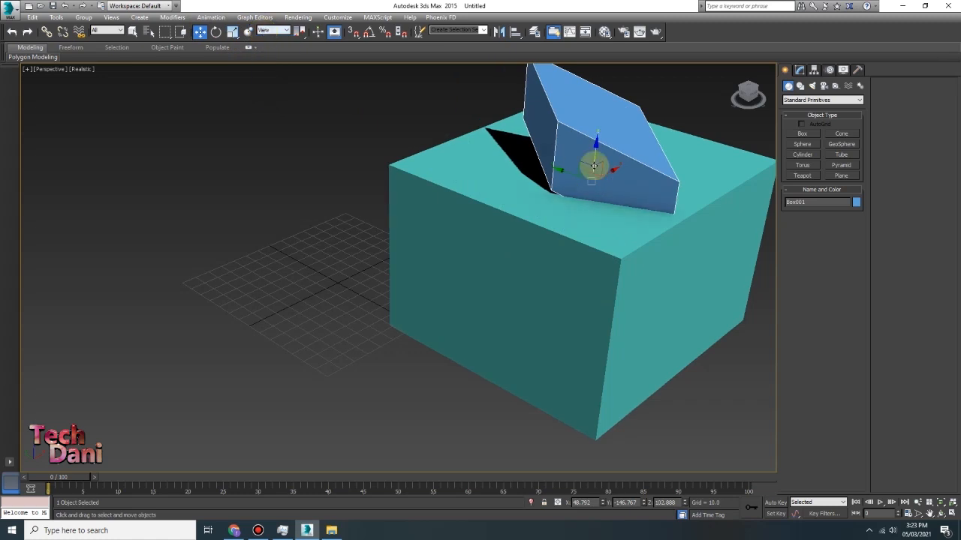
{"action": "scroll", "coordinate": [592, 167], "scroll_direction": "up", "scroll_amount": 5}
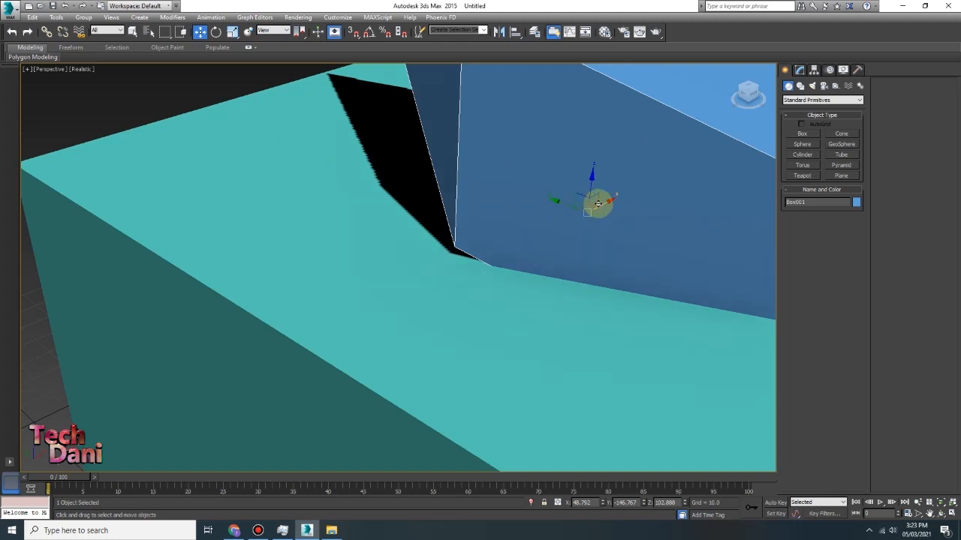
{"action": "left_click_drag", "start_coordinate": [604, 204], "coordinate": [568, 172]}
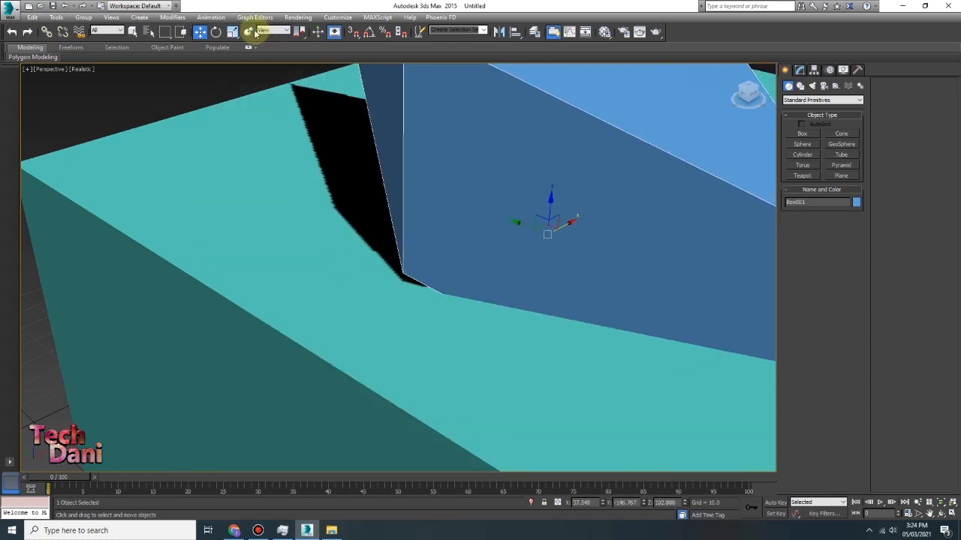
Delete the blue box and switch the Perspective viewport from Realistic to Shaded display.
{"action": "key", "text": "Delete"}
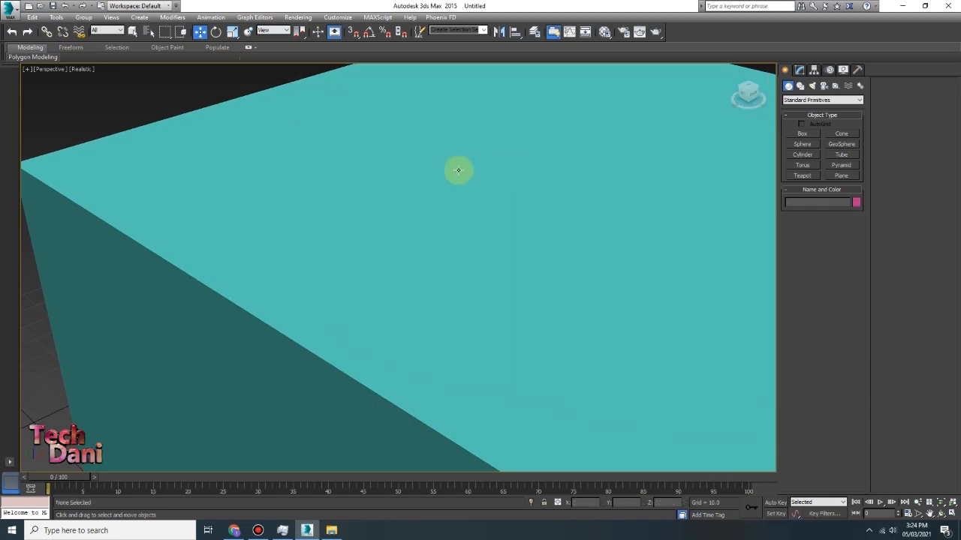
{"action": "left_click", "coordinate": [79, 73]}
{"action": "left_click", "coordinate": [102, 92]}
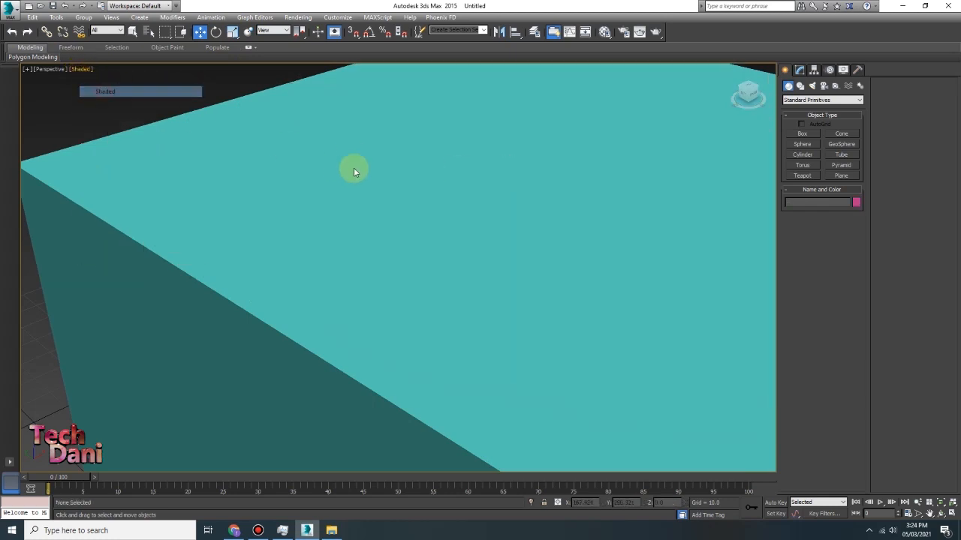
Select the teal box and switch its reference coordinate system to Screen, and then to World.
{"action": "scroll", "coordinate": [356, 171], "scroll_direction": "down", "scroll_amount": 3}
{"action": "left_click", "coordinate": [384, 182]}
{"action": "middle_click_drag", "start_coordinate": [447, 212], "coordinate": [412, 348], "text": "alt"}
{"action": "scroll", "coordinate": [412, 368], "scroll_direction": "up", "scroll_amount": 4}
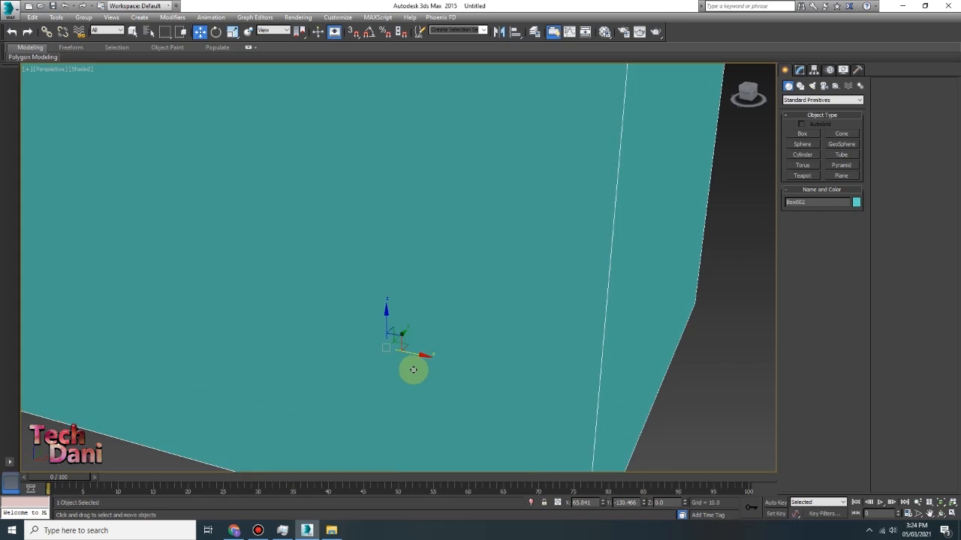
{"action": "left_click", "coordinate": [284, 31]}
{"action": "left_click", "coordinate": [280, 45]}
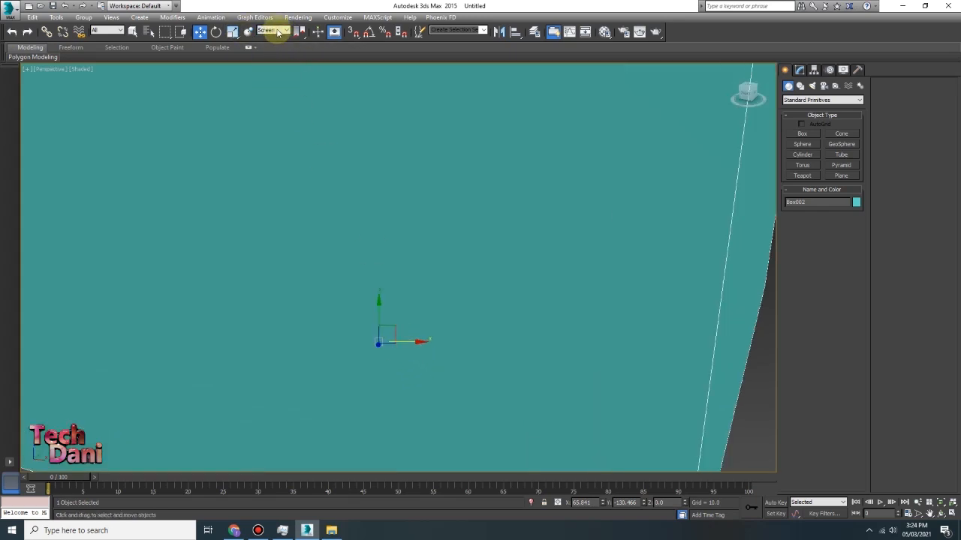
{"action": "left_click", "coordinate": [278, 31]}
{"action": "left_click", "coordinate": [276, 53]}
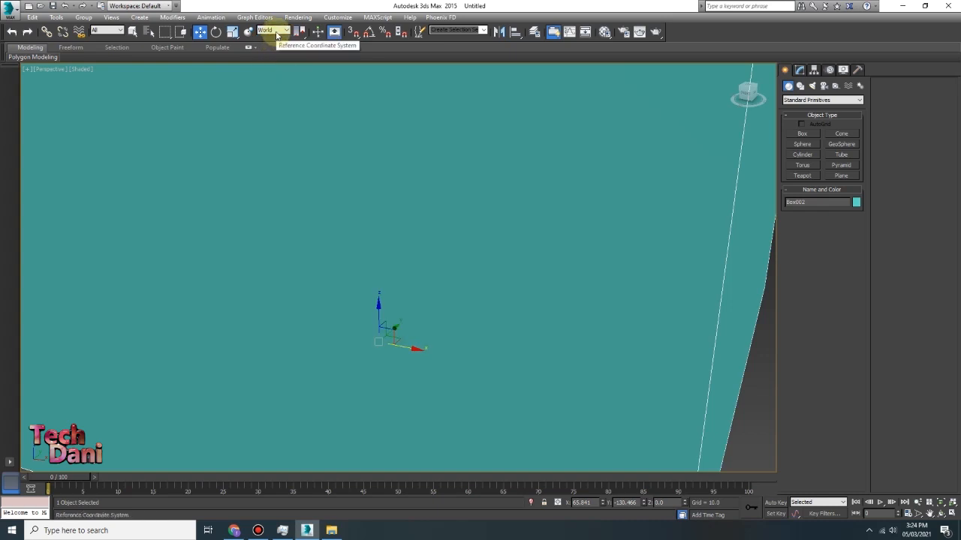
{"action": "left_click", "coordinate": [276, 31]}
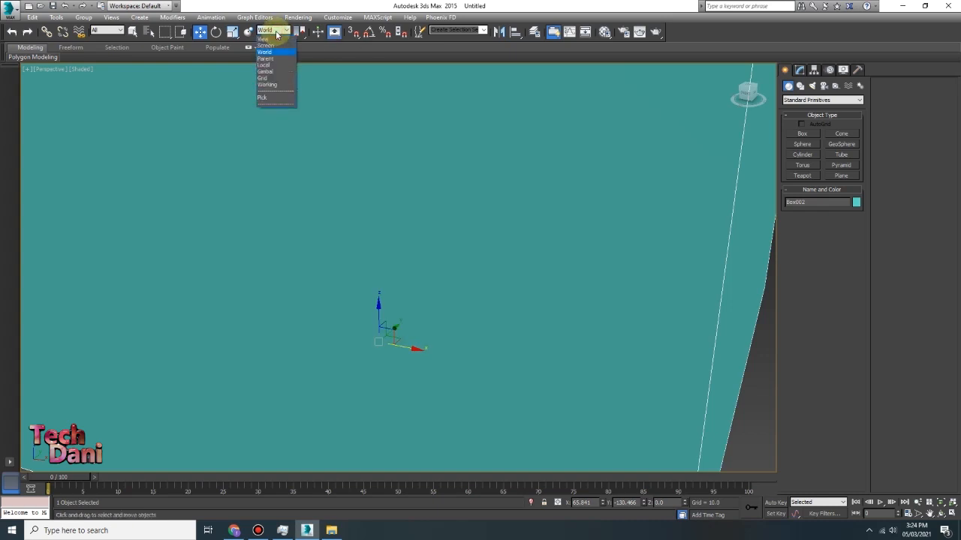
{"action": "left_click", "coordinate": [392, 333]}
Check the teal box's pivot axes with Affect Pivot Only, then return to the Standard Primitives creation tools.
{"action": "left_click", "coordinate": [800, 71]}
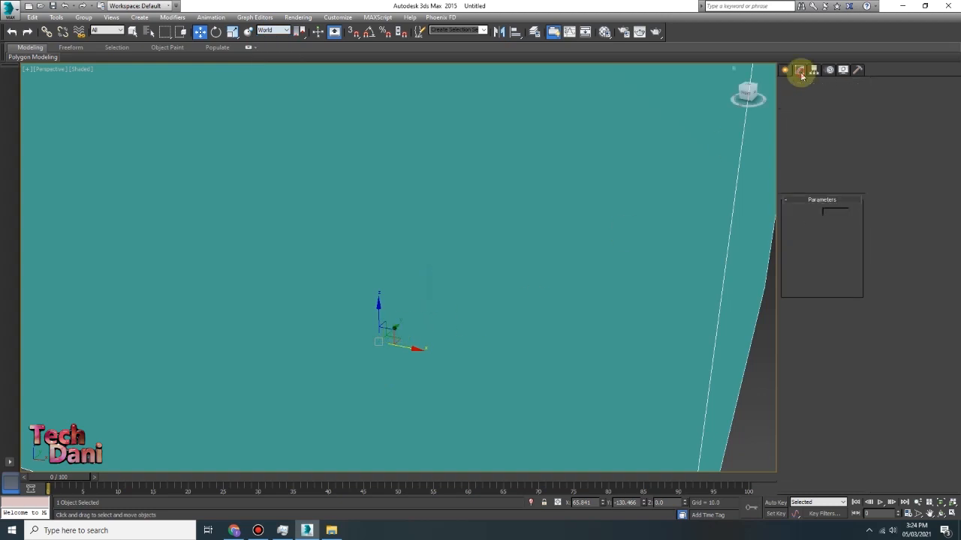
{"action": "left_click", "coordinate": [814, 70]}
{"action": "left_click", "coordinate": [829, 135]}
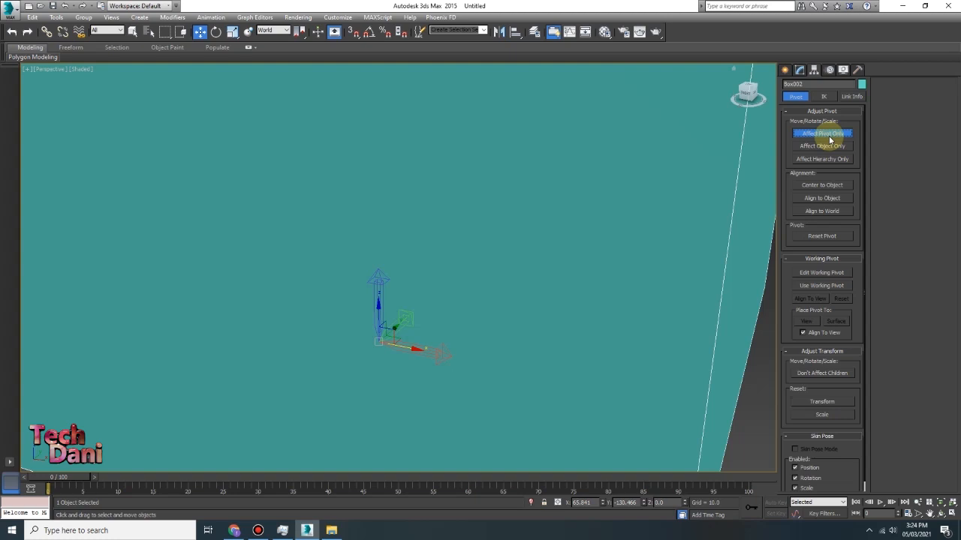
{"action": "left_click", "coordinate": [785, 70]}
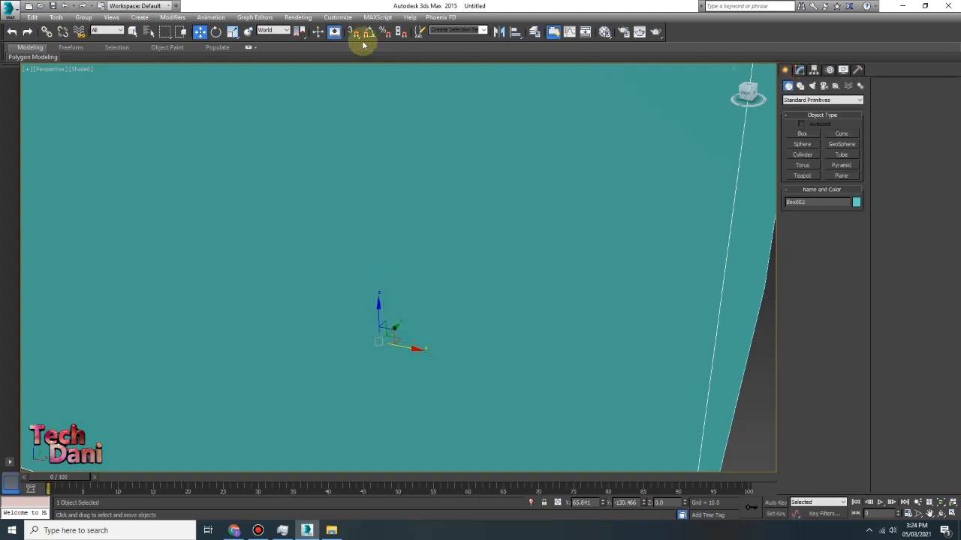
Try the Gimbal reference coordinate system on the teal box, then set it back to View and deselect the box.
{"action": "left_click", "coordinate": [258, 30]}
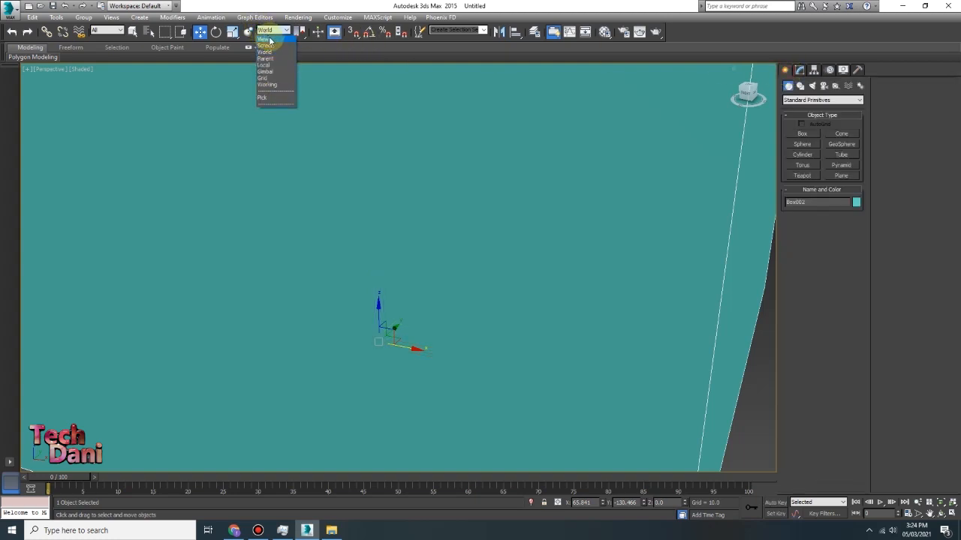
{"action": "left_click", "coordinate": [271, 72]}
{"action": "scroll", "coordinate": [411, 225], "scroll_direction": "down", "scroll_amount": 5}
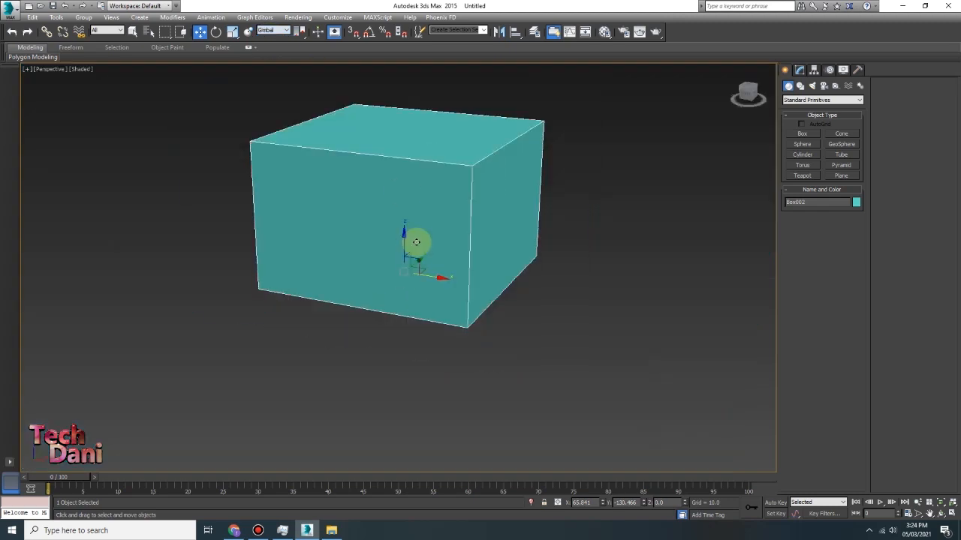
{"action": "scroll", "coordinate": [364, 172], "scroll_direction": "up", "scroll_amount": 4}
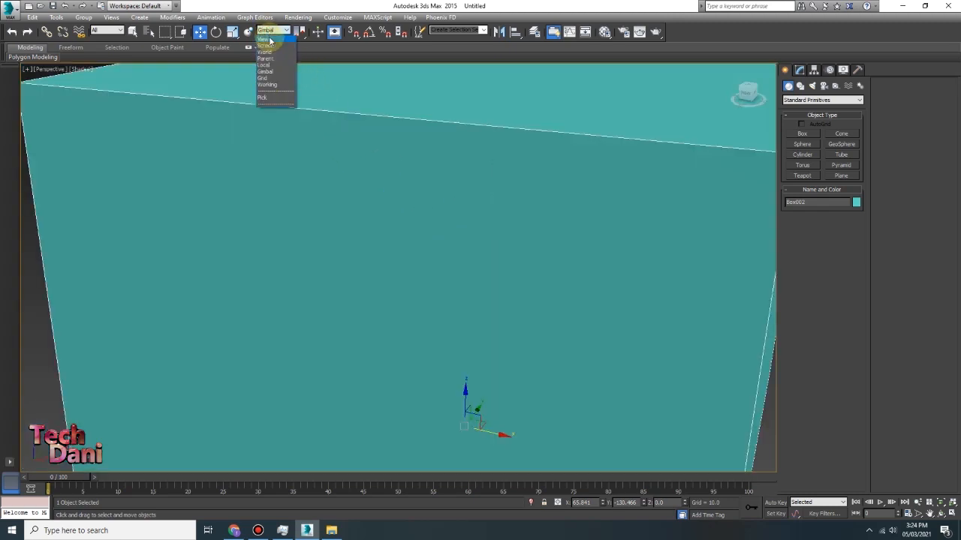
{"action": "left_click", "coordinate": [269, 40]}
{"action": "scroll", "coordinate": [489, 281], "scroll_direction": "down", "scroll_amount": 6}
{"action": "middle_click_drag", "start_coordinate": [488, 281], "coordinate": [423, 281], "text": "alt"}
{"action": "left_click", "coordinate": [605, 304]}
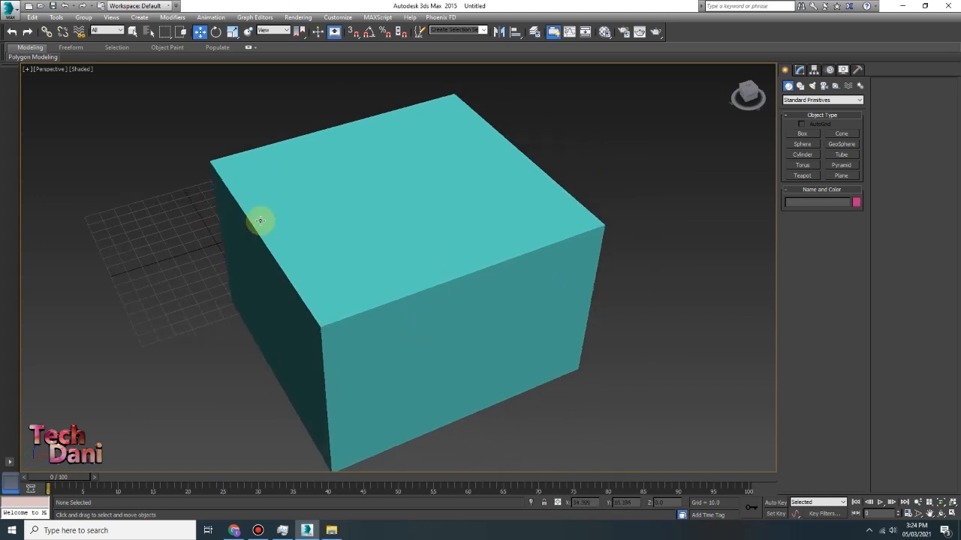
{"action": "middle_click_drag", "start_coordinate": [221, 198], "coordinate": [395, 228], "text": "alt"}
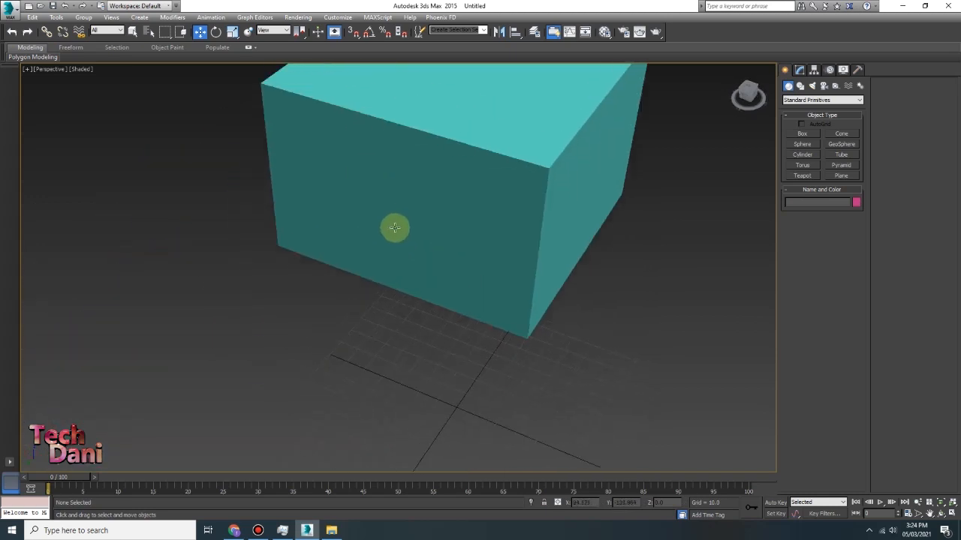
{"action": "left_click", "coordinate": [260, 31]}
{"action": "left_click", "coordinate": [263, 34]}
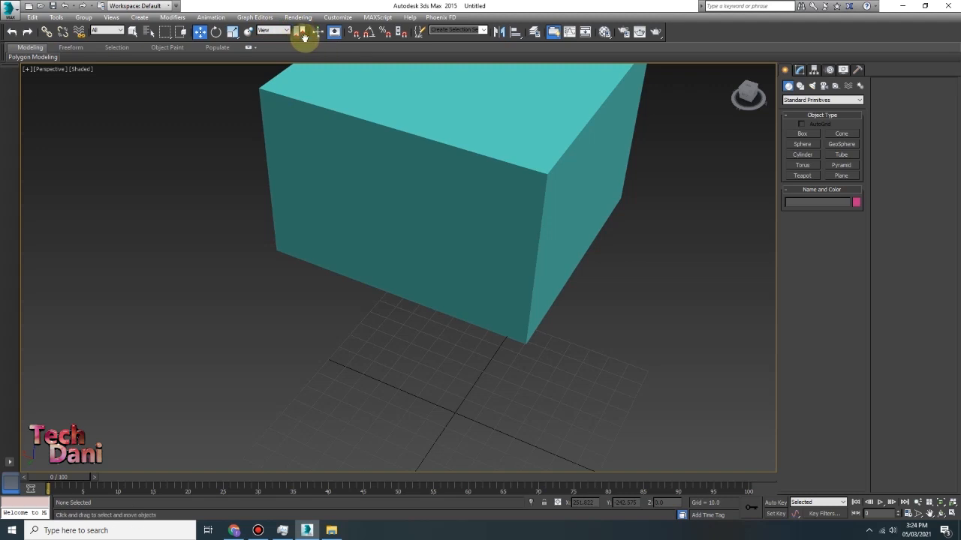
{"action": "middle_click_drag", "start_coordinate": [281, 75], "coordinate": [232, 154]}
{"action": "scroll", "coordinate": [292, 135], "scroll_direction": "up", "scroll_amount": 3}
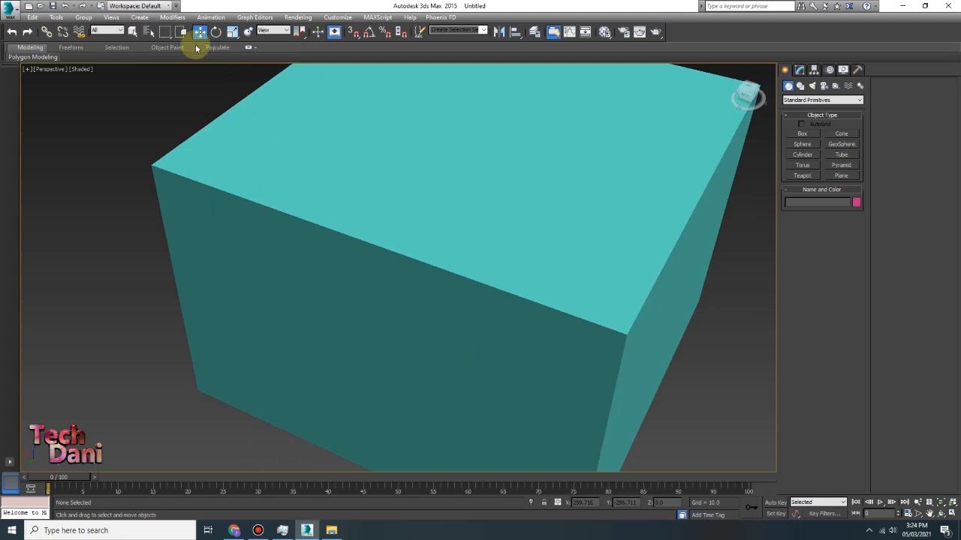
Turn on 3D Snap and create a low green box about 70 long and 130 wide beside the teal box.
{"action": "left_click", "coordinate": [352, 31]}
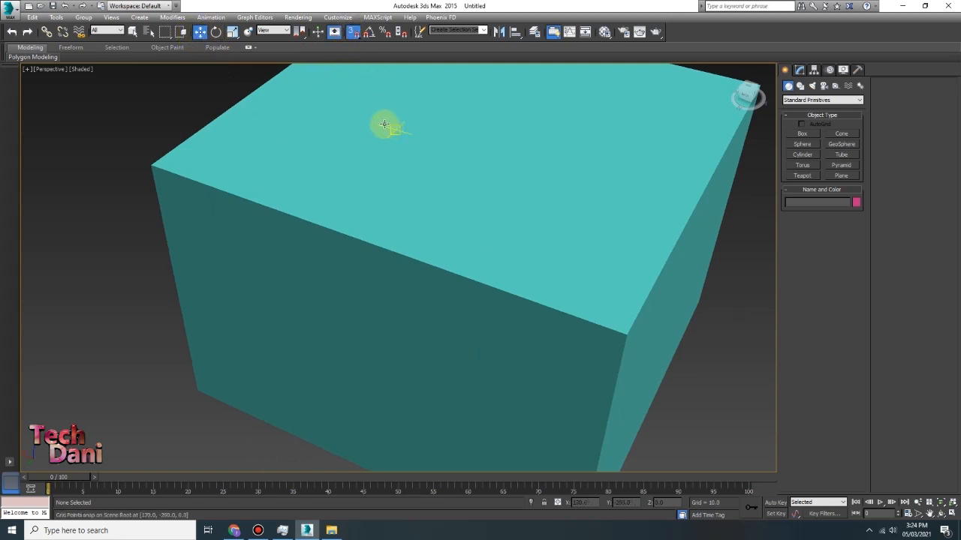
{"action": "left_click", "coordinate": [802, 133]}
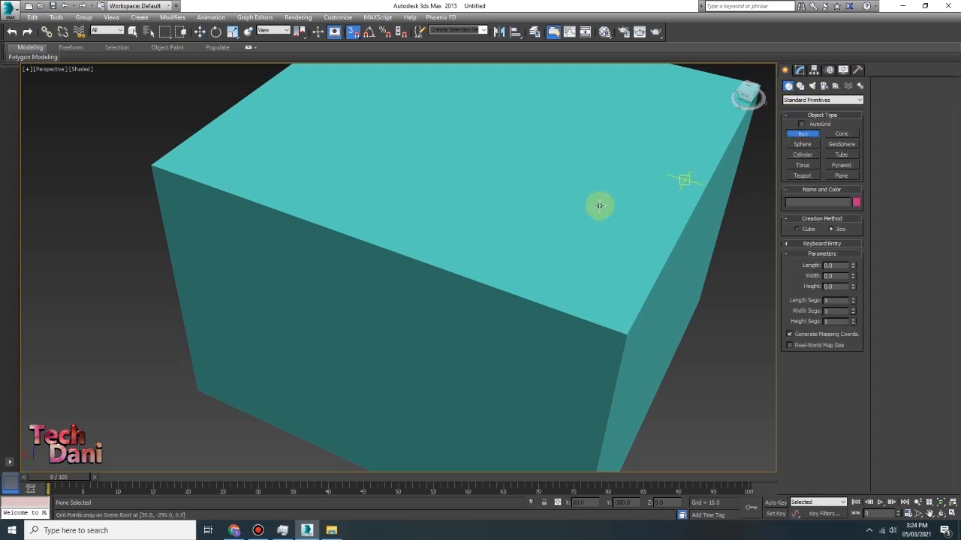
{"action": "scroll", "coordinate": [599, 205], "scroll_direction": "down", "scroll_amount": 8}
{"action": "left_click_drag", "start_coordinate": [473, 208], "coordinate": [522, 273]}
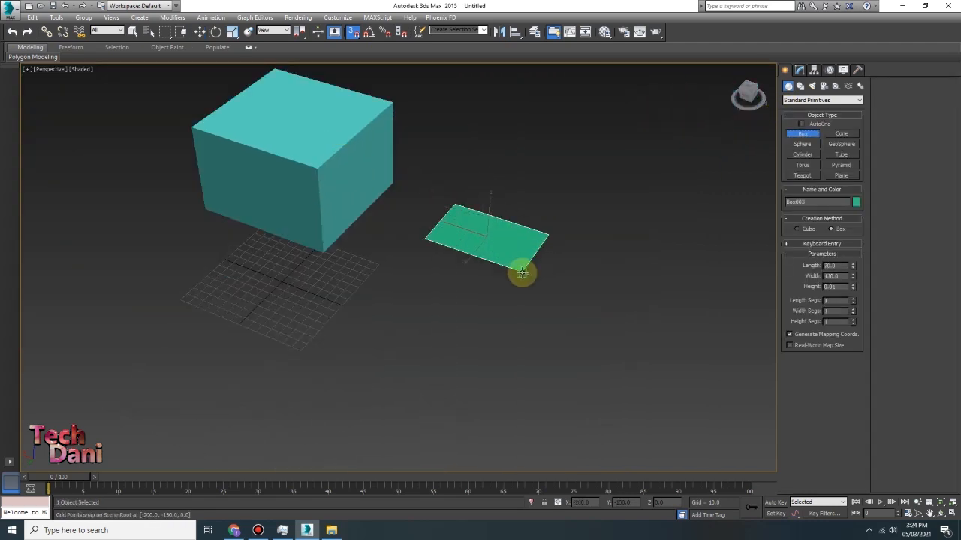
{"action": "left_click", "coordinate": [521, 244]}
{"action": "key", "text": "w"}
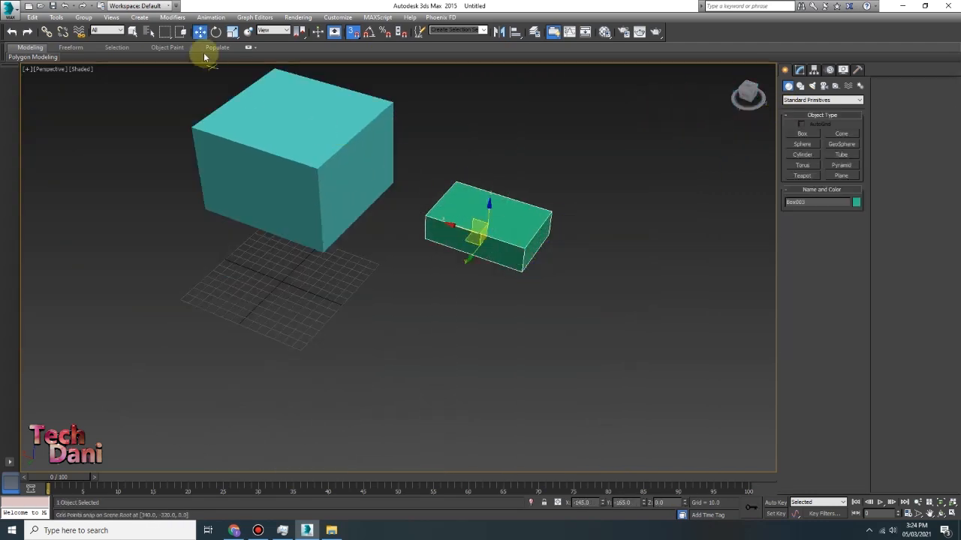
Move the green box against the teal box with grid point snapping, then move it back out to X -155, Y -165.
{"action": "scroll", "coordinate": [418, 216], "scroll_direction": "up", "scroll_amount": 2}
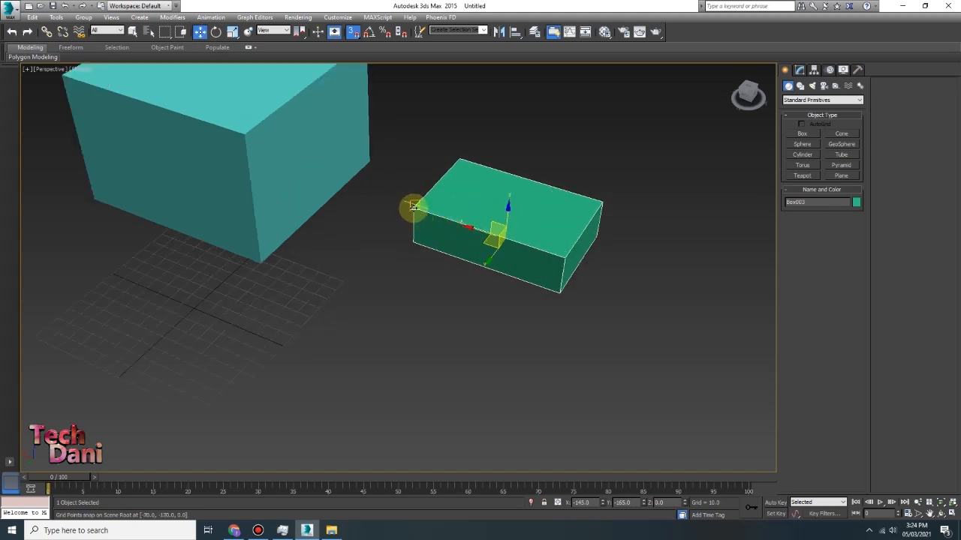
{"action": "left_click_drag", "start_coordinate": [412, 207], "coordinate": [268, 112]}
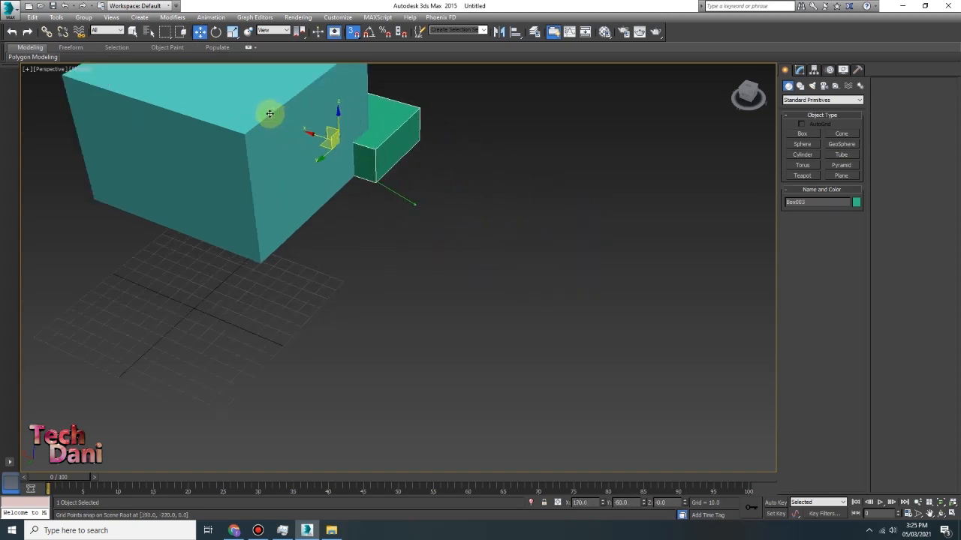
{"action": "middle_click_drag", "start_coordinate": [323, 159], "coordinate": [339, 212]}
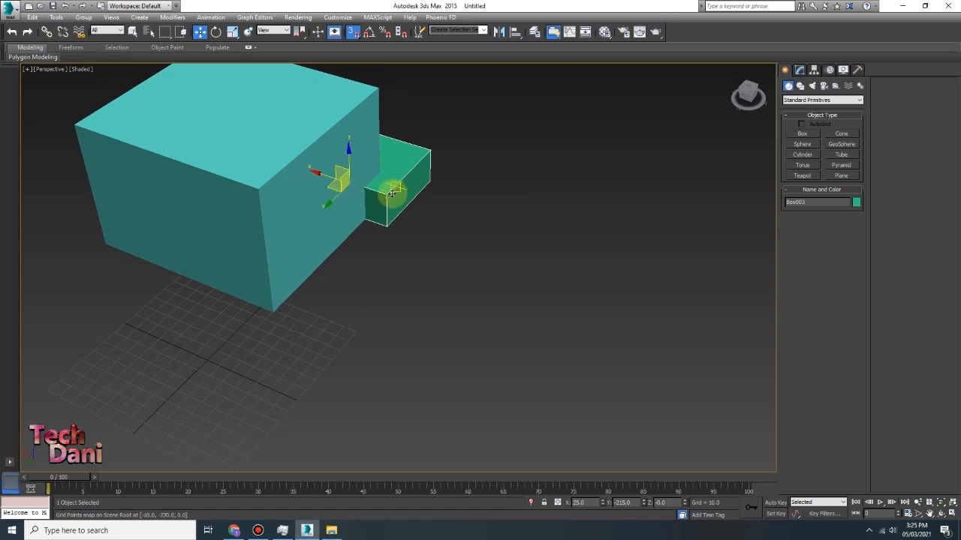
{"action": "left_click_drag", "start_coordinate": [384, 196], "coordinate": [579, 313]}
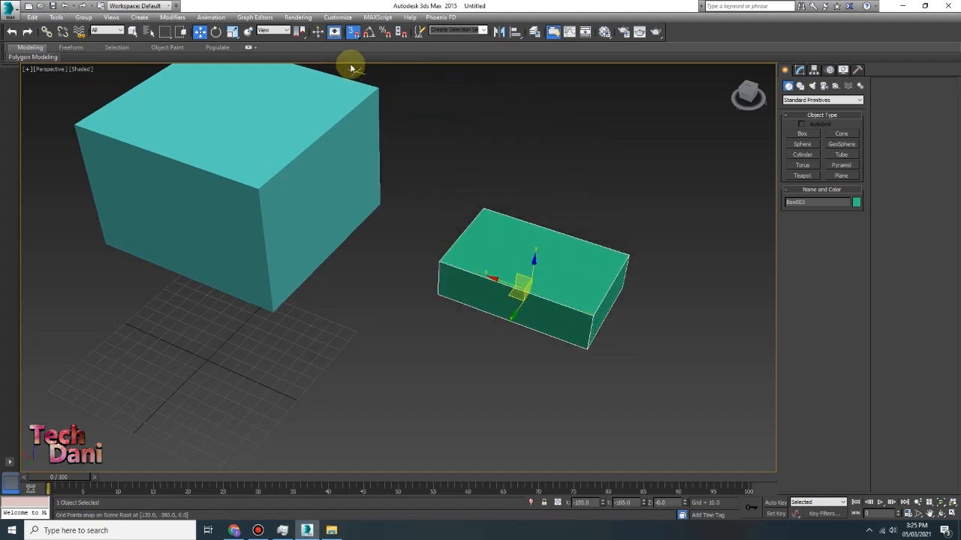
Set snapping to Pivot instead of Grid Points and move the green box onto the teal box's top edge.
{"action": "right_click", "coordinate": [350, 34]}
{"action": "left_click_drag", "start_coordinate": [470, 202], "coordinate": [244, 224]}
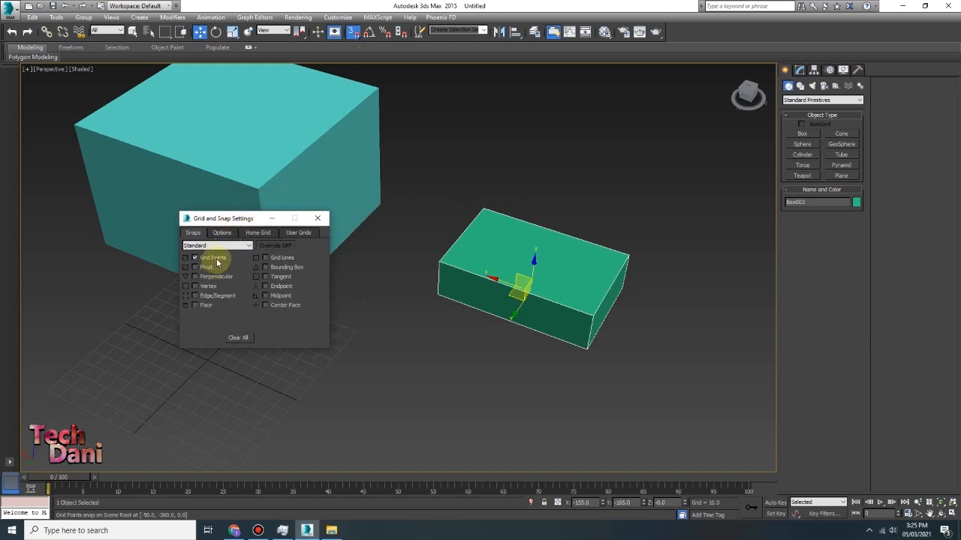
{"action": "left_click", "coordinate": [197, 268]}
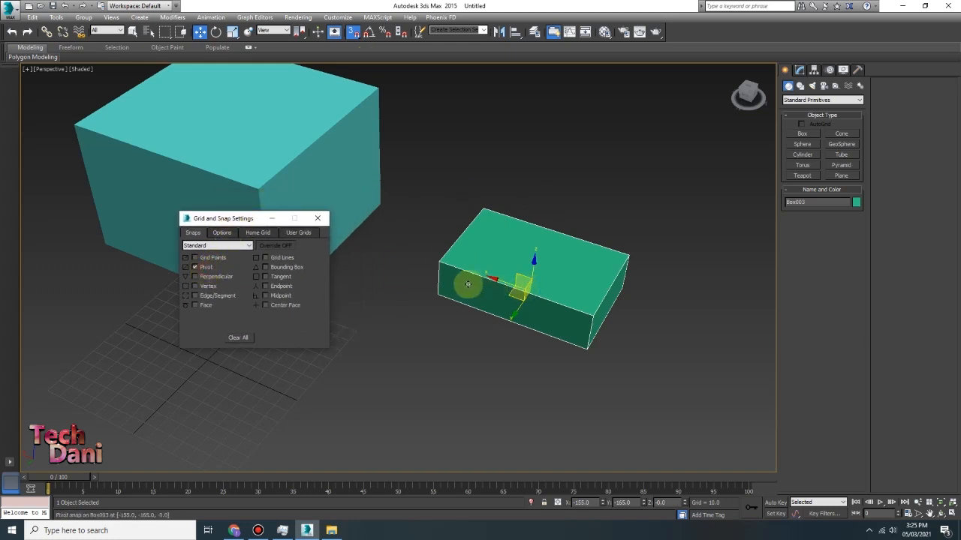
{"action": "left_click_drag", "start_coordinate": [441, 286], "coordinate": [371, 84]}
{"action": "middle_click_drag", "start_coordinate": [472, 208], "coordinate": [623, 312]}
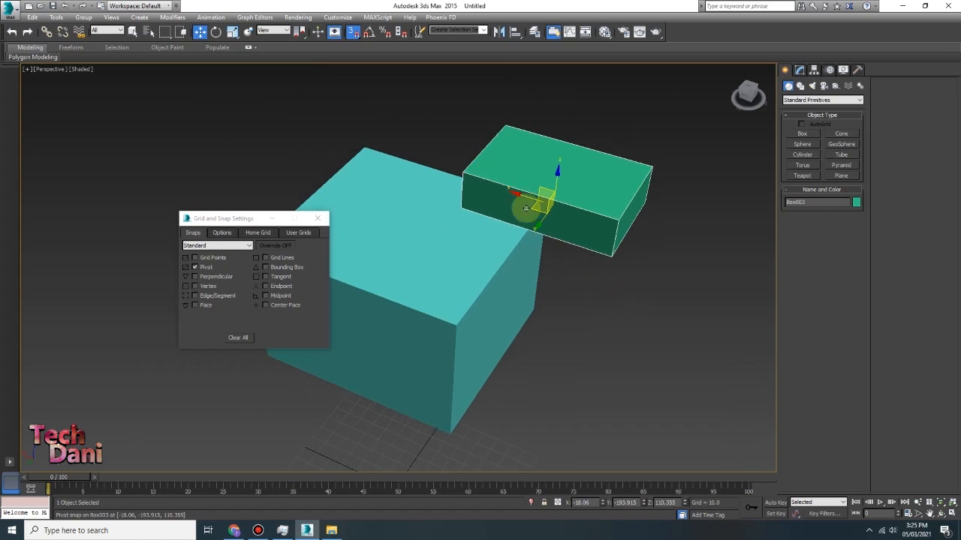
Switch snapping to Vertex and snap the green box's top corner onto the teal box's nearest top corner.
{"action": "left_click", "coordinate": [208, 287]}
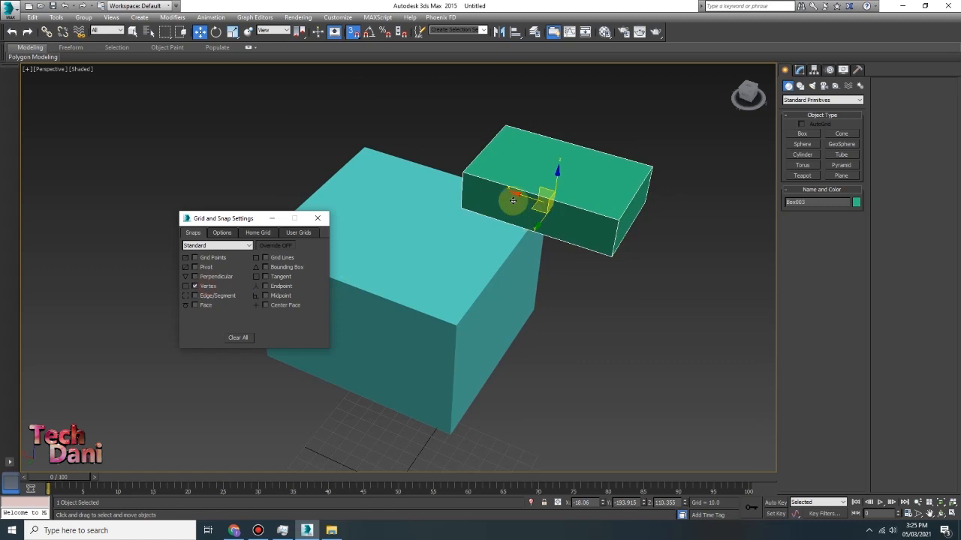
{"action": "left_click_drag", "start_coordinate": [462, 173], "coordinate": [552, 200]}
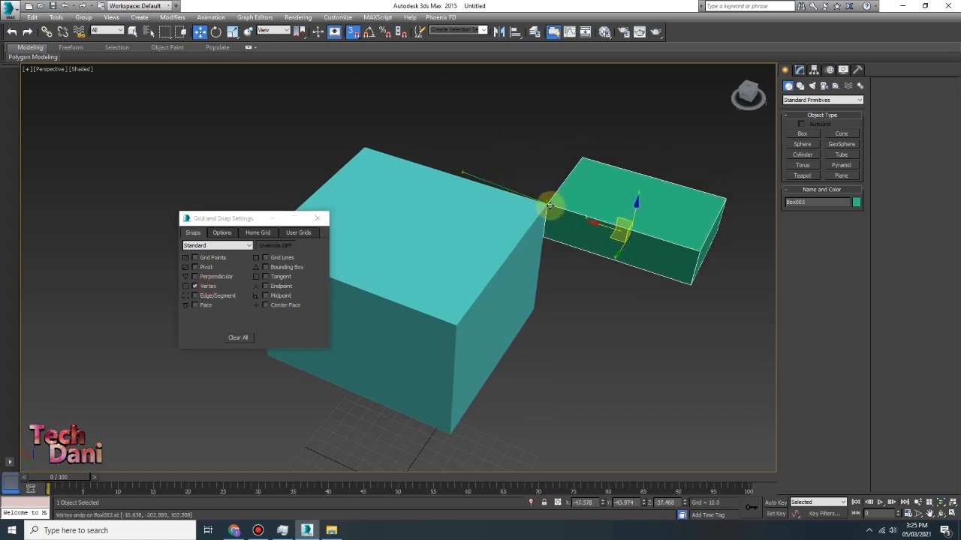
{"action": "scroll", "coordinate": [550, 204], "scroll_direction": "up", "scroll_amount": 5}
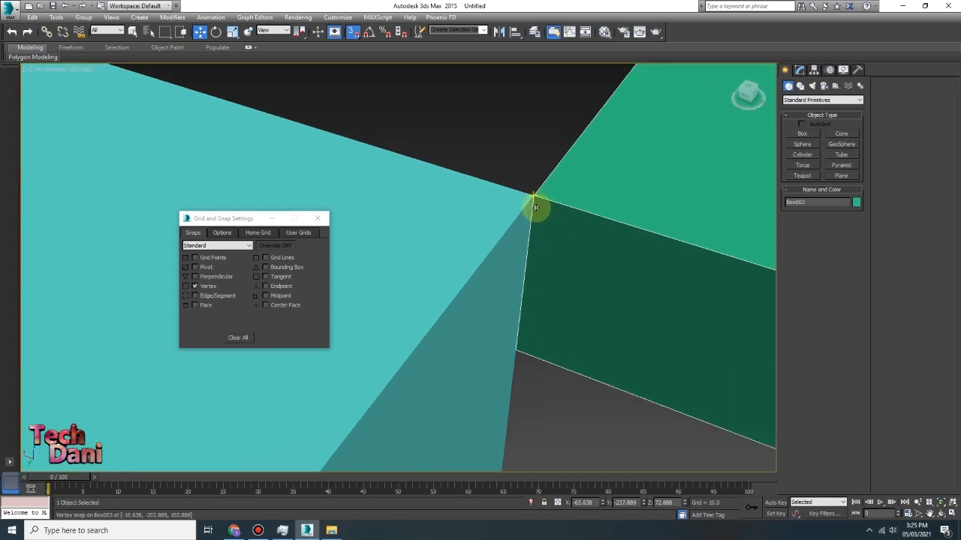
{"action": "middle_click_drag", "start_coordinate": [542, 214], "coordinate": [457, 225], "text": "alt"}
Replace Vertex snapping with Edge/Segment and slide the green box along the teal box's top edge to about X 35.
{"action": "left_click", "coordinate": [195, 286]}
{"action": "left_click", "coordinate": [195, 296]}
{"action": "scroll", "coordinate": [501, 266], "scroll_direction": "down", "scroll_amount": 5}
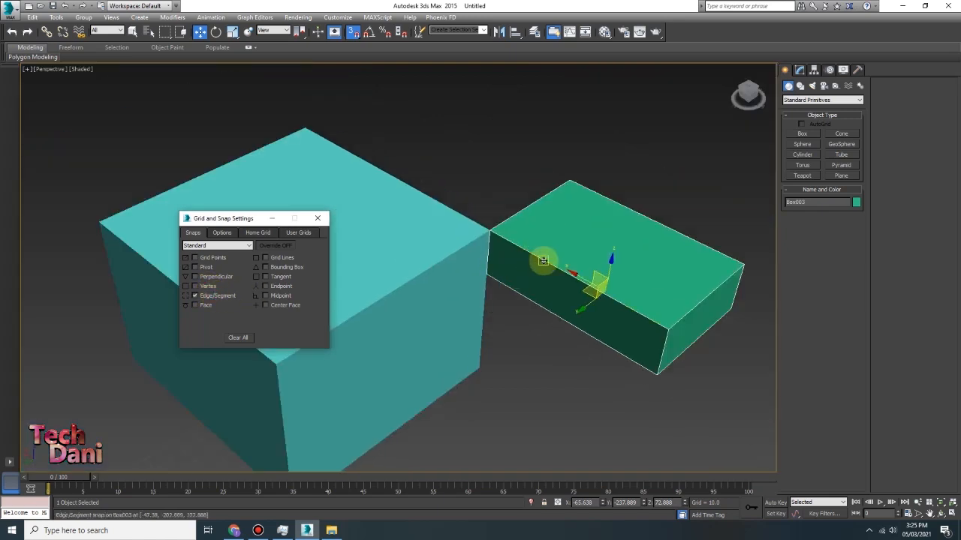
{"action": "scroll", "coordinate": [548, 262], "scroll_direction": "up", "scroll_amount": 4}
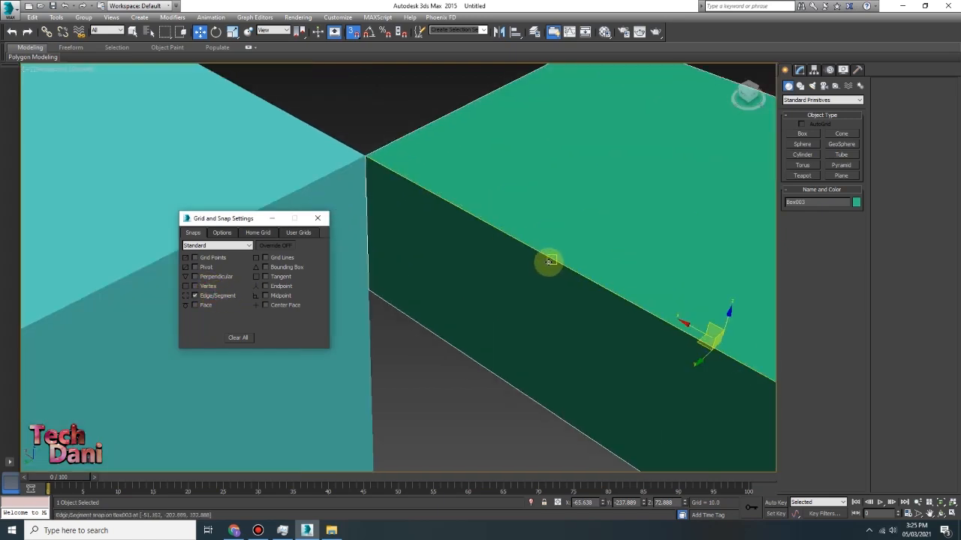
{"action": "scroll", "coordinate": [549, 261], "scroll_direction": "down", "scroll_amount": 5}
{"action": "left_click_drag", "start_coordinate": [549, 260], "coordinate": [452, 206]}
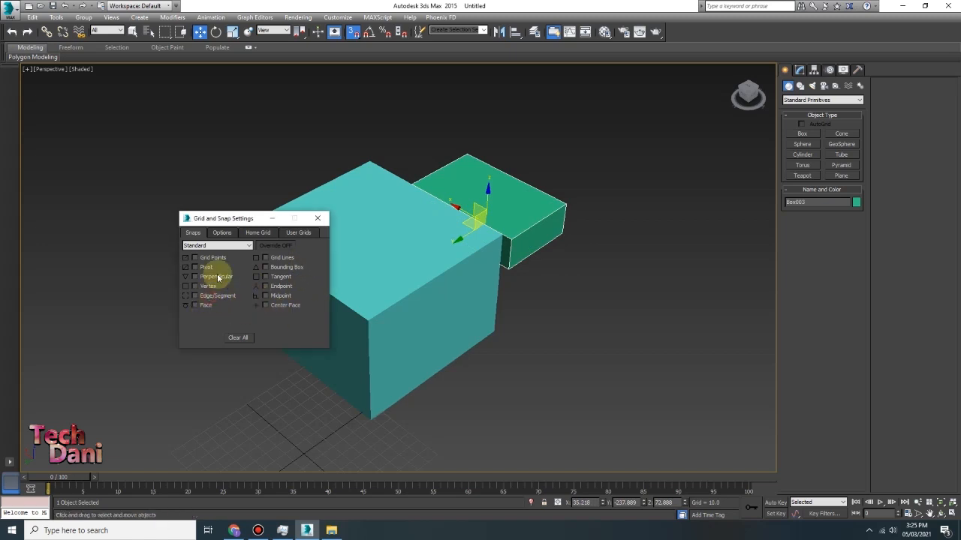
Check the snap options, close the Grid and Snap Settings, and switch from 3D Snap to Angle Snap.
{"action": "left_click", "coordinate": [220, 233]}
{"action": "left_click", "coordinate": [198, 234]}
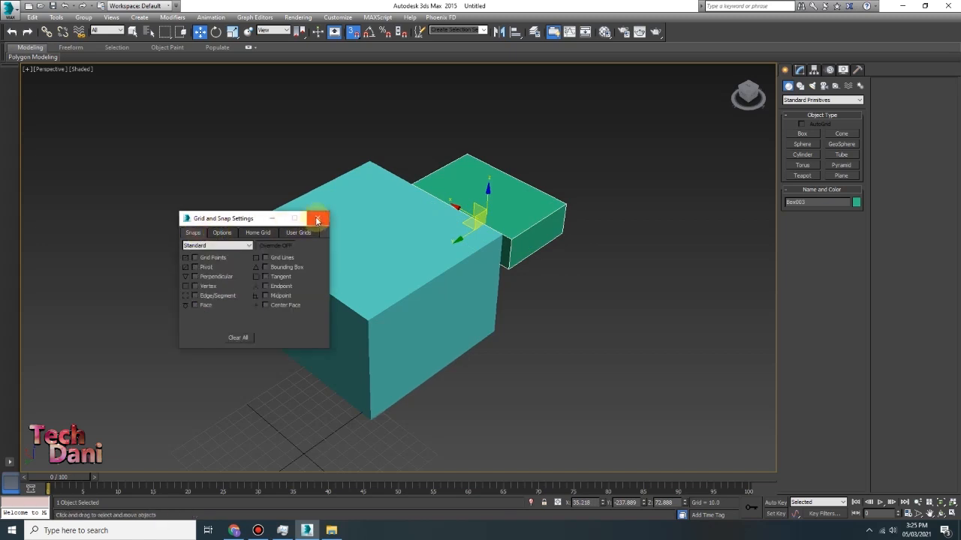
{"action": "left_click", "coordinate": [316, 219]}
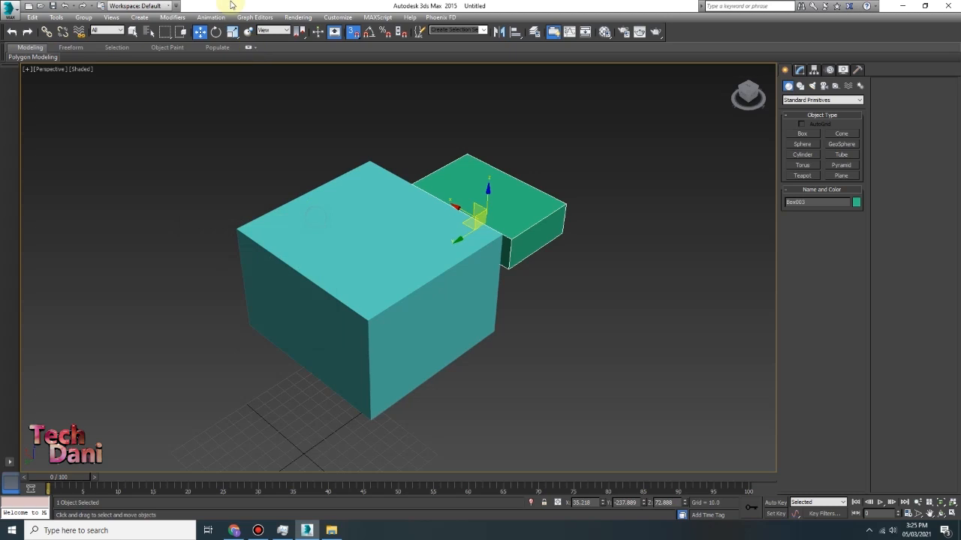
{"action": "left_click", "coordinate": [368, 33]}
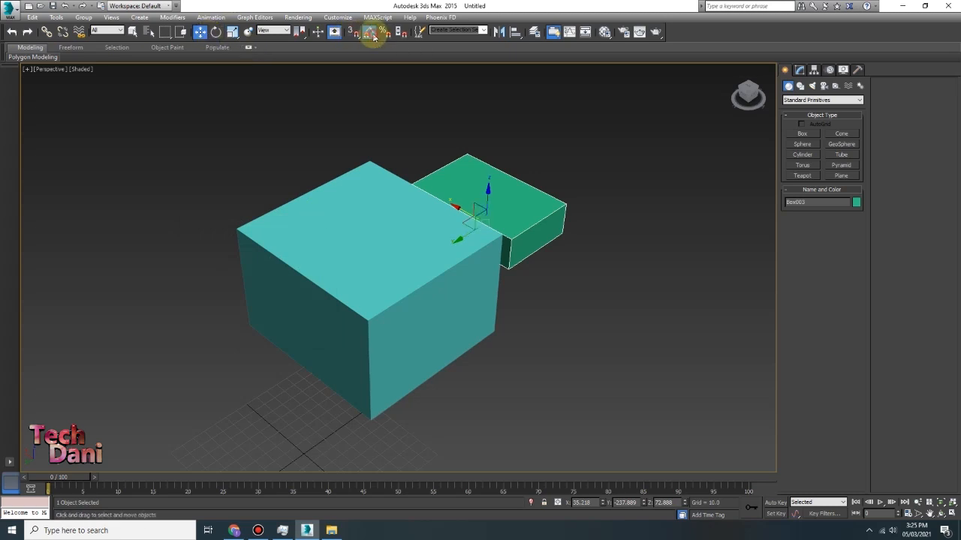
{"action": "middle_click_drag", "start_coordinate": [536, 208], "coordinate": [497, 208], "text": "alt"}
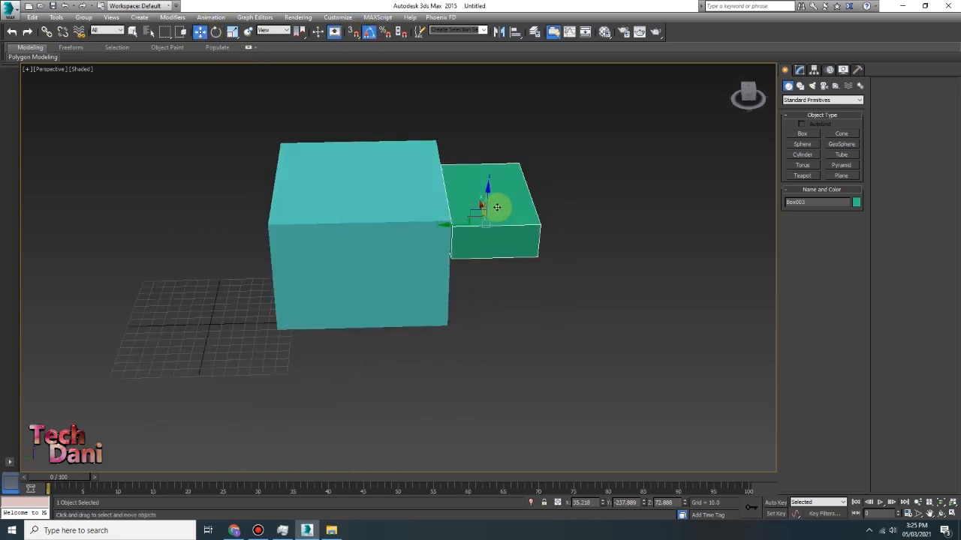
Review the angle increment and snap types in the Grid and Snap Settings, and close the window.
{"action": "right_click", "coordinate": [366, 37]}
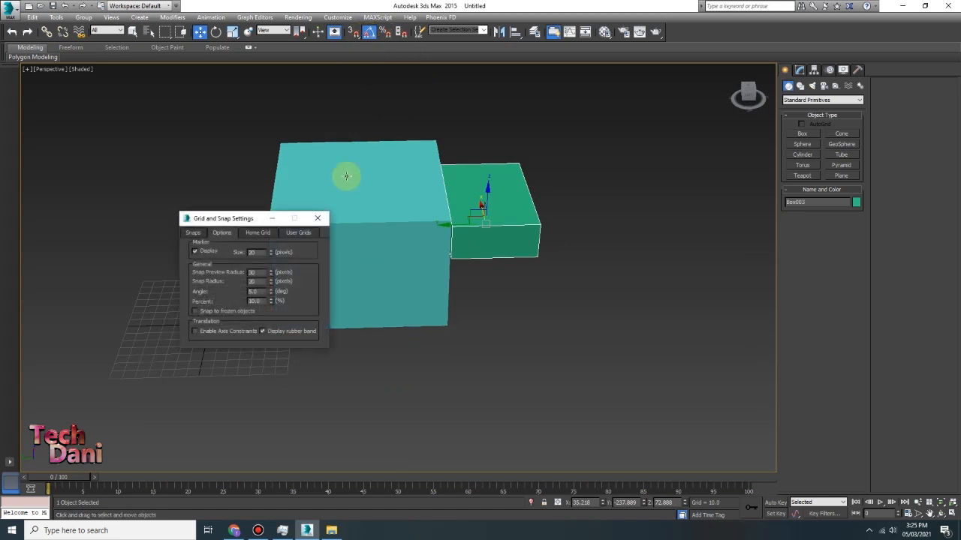
{"action": "left_click", "coordinate": [197, 233]}
{"action": "left_click", "coordinate": [322, 218]}
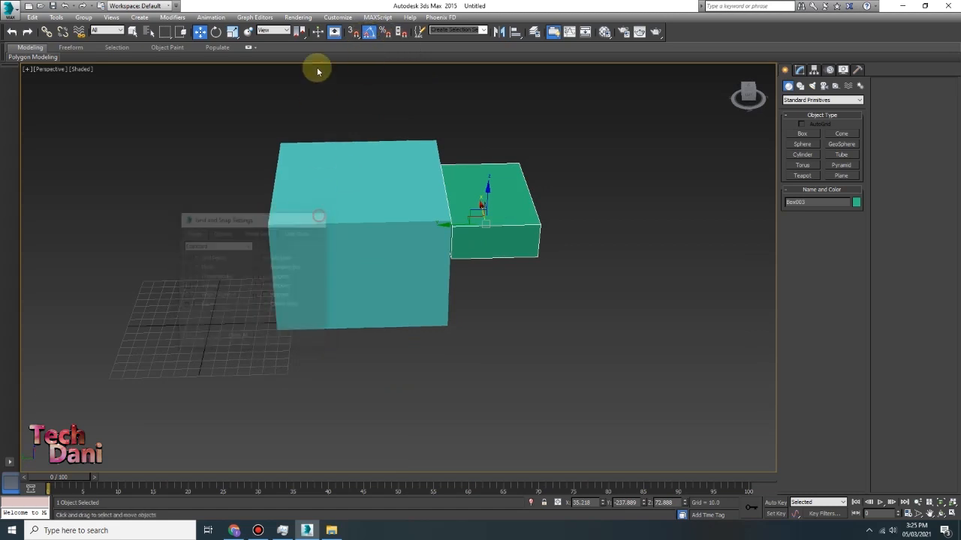
Rotate the green box by -90 degrees about the Y axis with Angle Snap.
{"action": "left_click", "coordinate": [217, 31]}
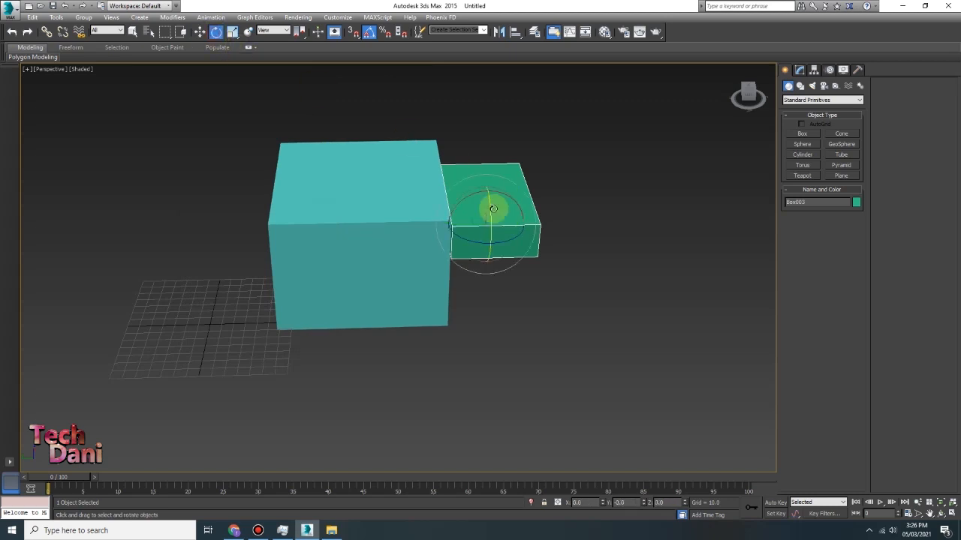
{"action": "mouse_move", "coordinate": [493, 240]}
{"action": "left_mouse_down"}
{"action": "mouse_move", "coordinate": [440, 245]}
{"action": "mouse_move", "coordinate": [499, 245]}
{"action": "left_mouse_up"}
{"action": "middle_click_drag", "start_coordinate": [500, 245], "coordinate": [347, 79], "text": "alt"}
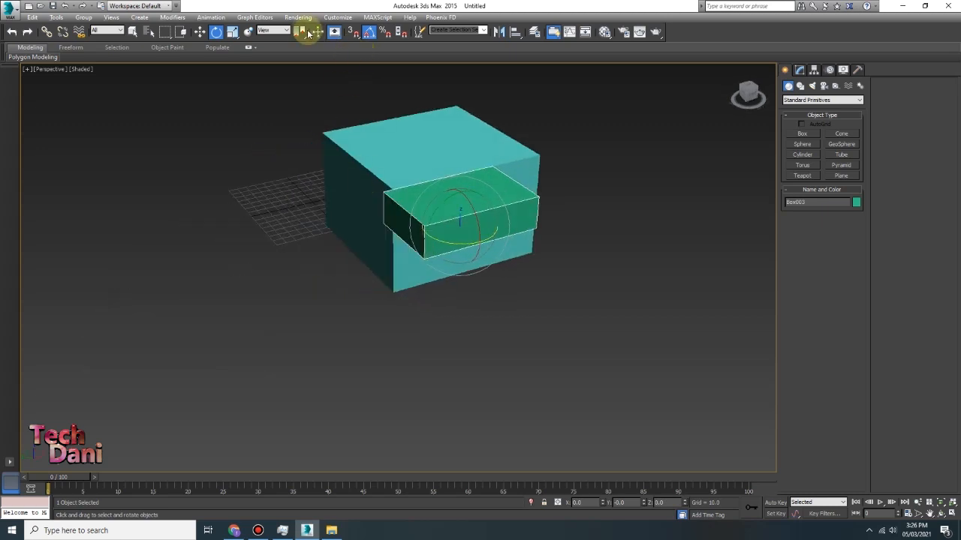
{"action": "left_click", "coordinate": [369, 32]}
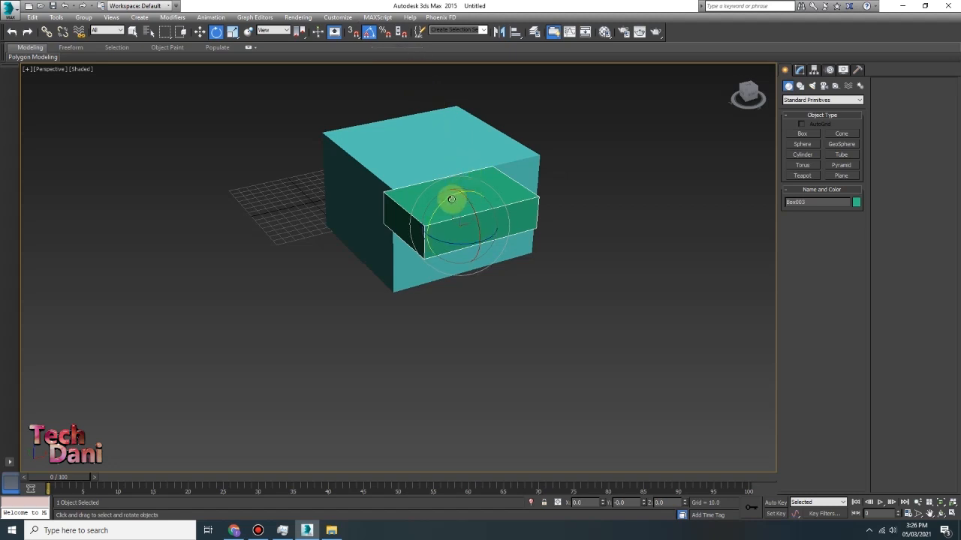
{"action": "left_click_drag", "start_coordinate": [452, 199], "coordinate": [430, 249]}
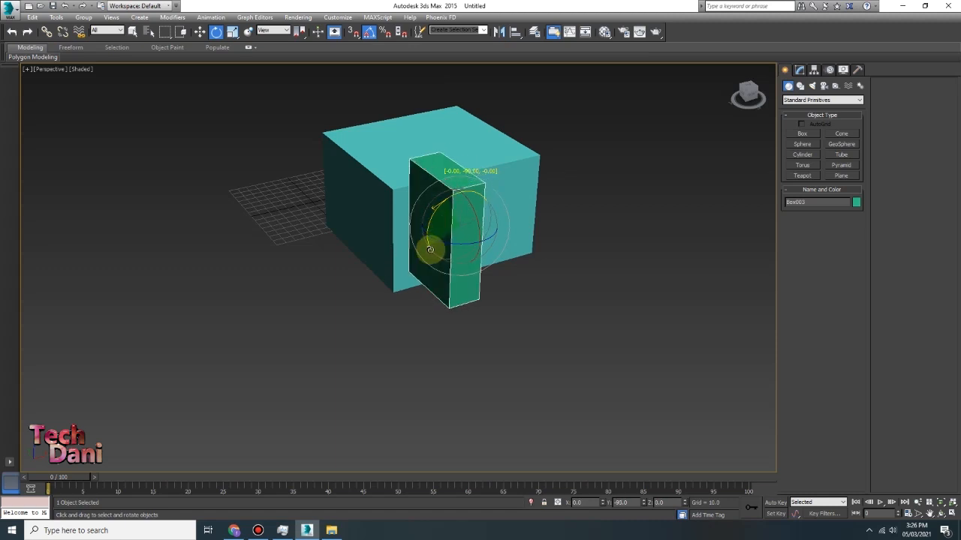
Rotate the green box back to its flat orientation and compare rotating it with and without Angle Snap.
{"action": "scroll", "coordinate": [446, 236], "scroll_direction": "up", "scroll_amount": 2}
{"action": "left_click_drag", "start_coordinate": [436, 214], "coordinate": [473, 189]}
{"action": "left_click", "coordinate": [369, 32]}
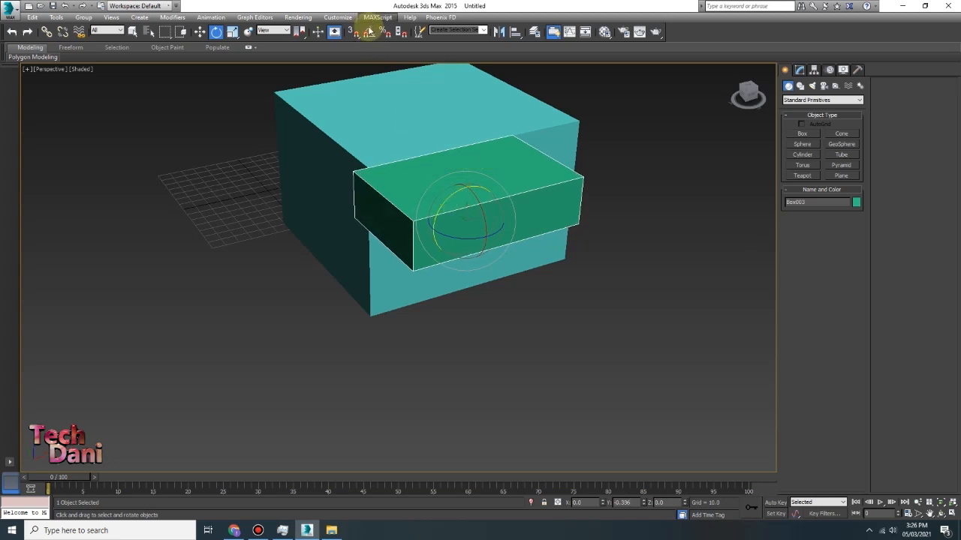
{"action": "mouse_move", "coordinate": [446, 202]}
{"action": "left_mouse_down"}
{"action": "mouse_move", "coordinate": [468, 175]}
{"action": "mouse_move", "coordinate": [570, 168]}
{"action": "mouse_move", "coordinate": [457, 215]}
{"action": "left_mouse_up"}
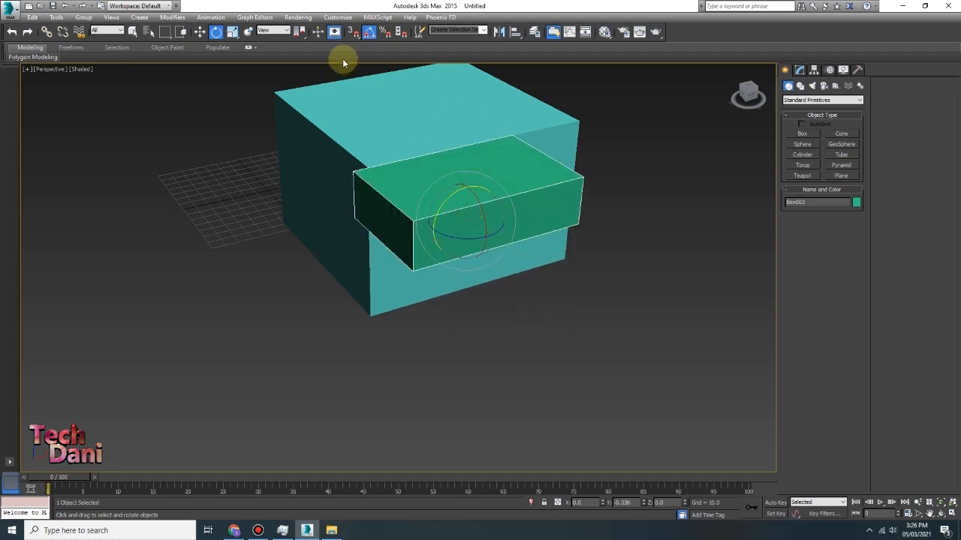
Switch from Angle Snap to Percent Snap and uniformly scale the green box to 110 percent.
{"action": "left_click", "coordinate": [369, 31]}
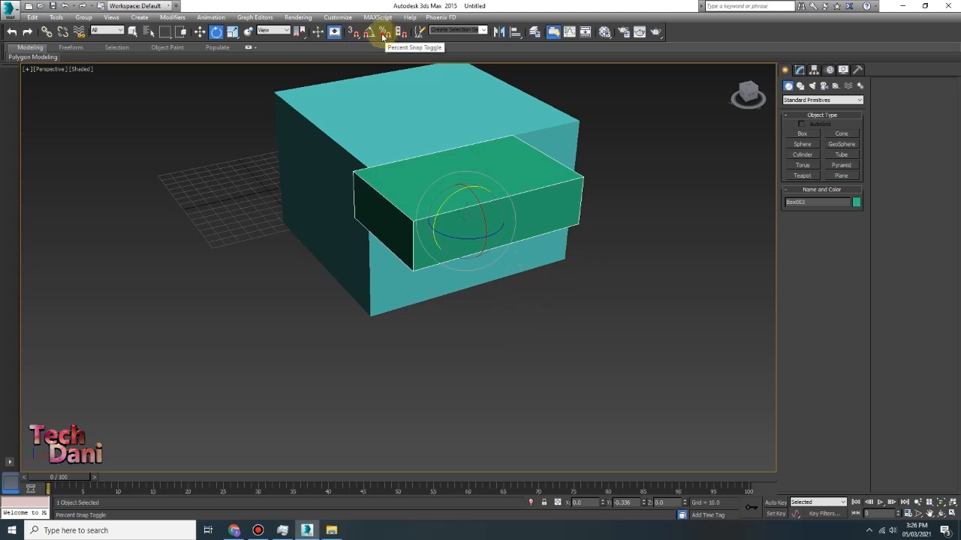
{"action": "left_click", "coordinate": [382, 34]}
{"action": "left_click", "coordinate": [234, 33]}
{"action": "mouse_move", "coordinate": [466, 219]}
{"action": "left_mouse_down"}
{"action": "mouse_move", "coordinate": [545, 174]}
{"action": "mouse_move", "coordinate": [460, 227]}
{"action": "left_mouse_up"}
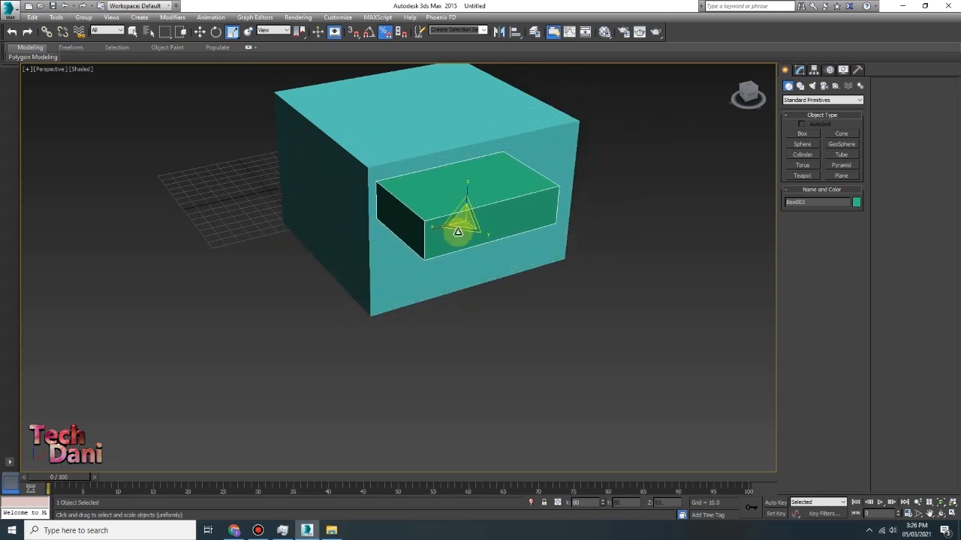
{"action": "left_click", "coordinate": [799, 70]}
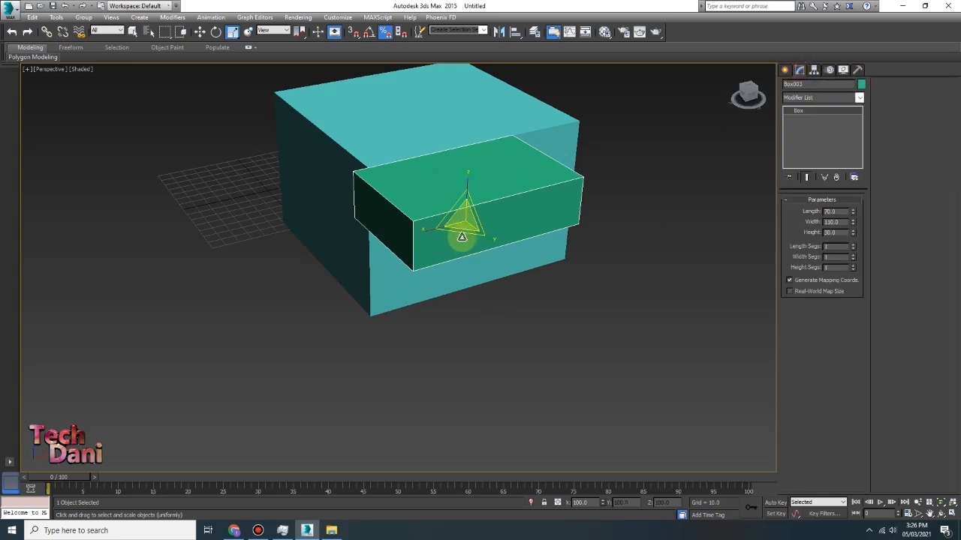
{"action": "left_click_drag", "start_coordinate": [464, 217], "coordinate": [412, 121]}
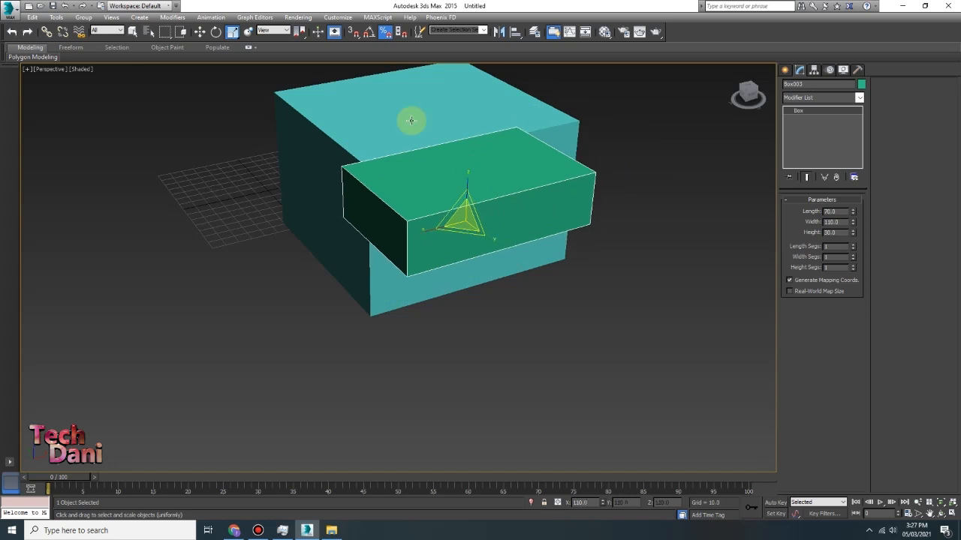
Scale the green box freely to about 178 percent and try scaling it again with Percent Snap on.
{"action": "left_click_drag", "start_coordinate": [466, 212], "coordinate": [524, 183]}
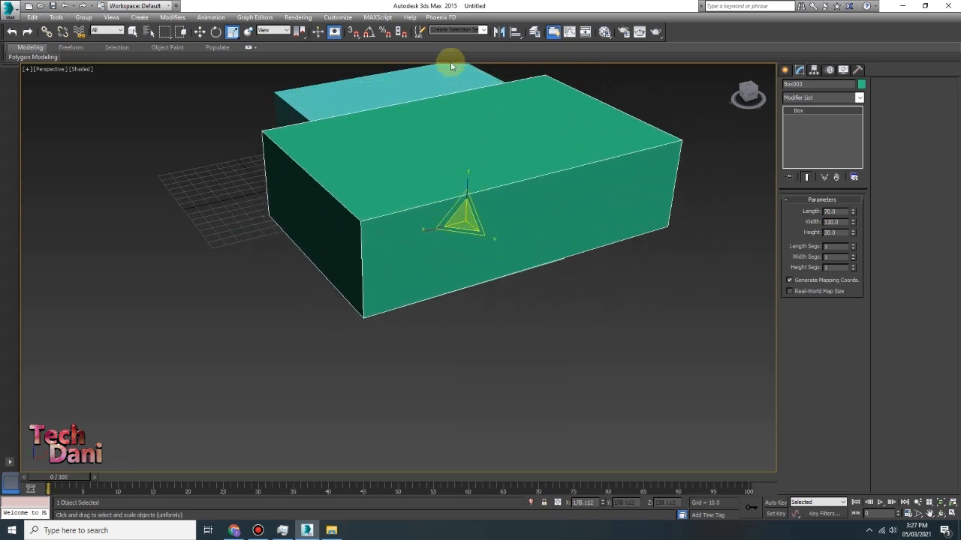
{"action": "left_click", "coordinate": [385, 32]}
{"action": "mouse_move", "coordinate": [465, 216]}
{"action": "left_mouse_down"}
{"action": "mouse_move", "coordinate": [460, 210]}
{"action": "mouse_move", "coordinate": [441, 230]}
{"action": "mouse_move", "coordinate": [429, 270]}
{"action": "mouse_move", "coordinate": [455, 236]}
{"action": "mouse_move", "coordinate": [499, 206]}
{"action": "mouse_move", "coordinate": [463, 221]}
{"action": "mouse_move", "coordinate": [455, 237]}
{"action": "mouse_move", "coordinate": [470, 222]}
{"action": "left_mouse_up"}
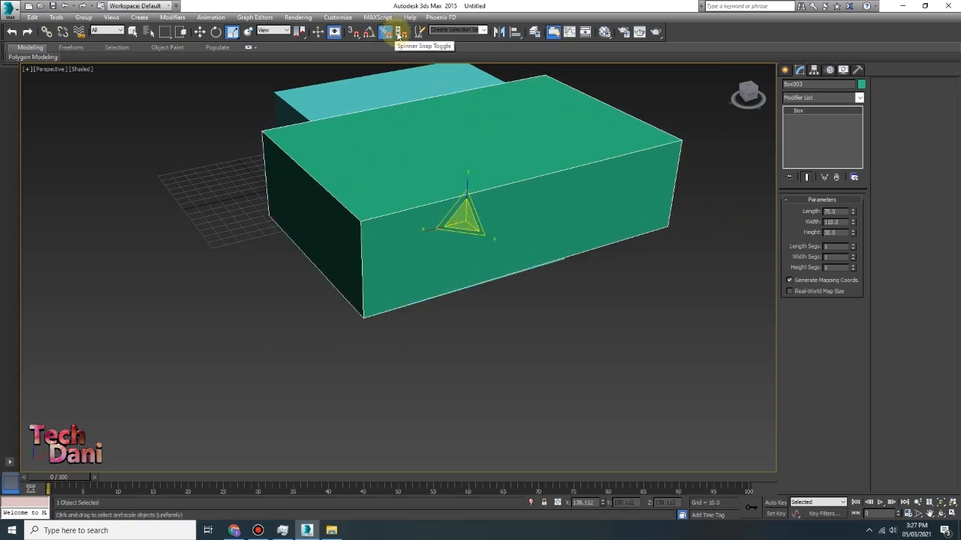
{"action": "left_click_drag", "start_coordinate": [459, 217], "coordinate": [486, 209]}
Look at the Spinner Snap toggle and the Named Selection Sets window, and close the window.
{"action": "left_click", "coordinate": [402, 33]}
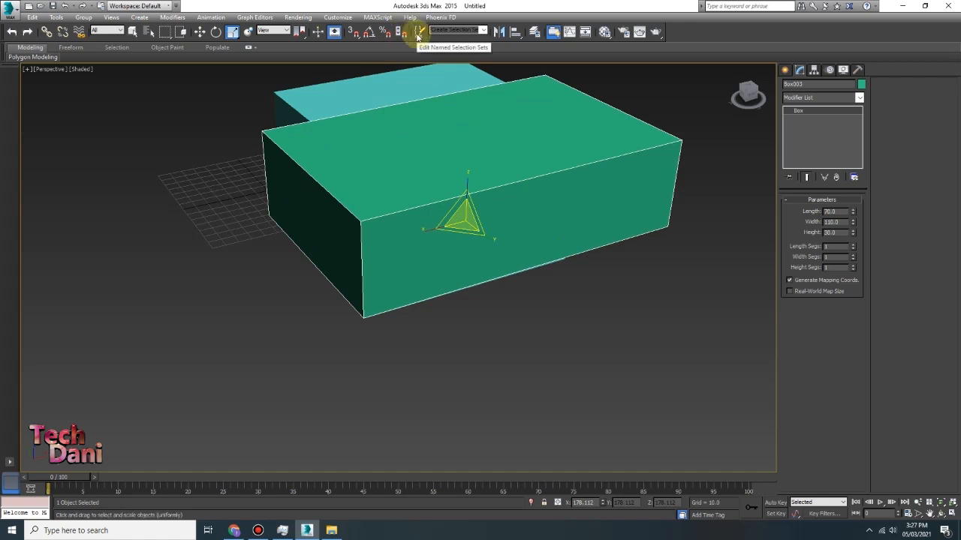
{"action": "left_click", "coordinate": [418, 33]}
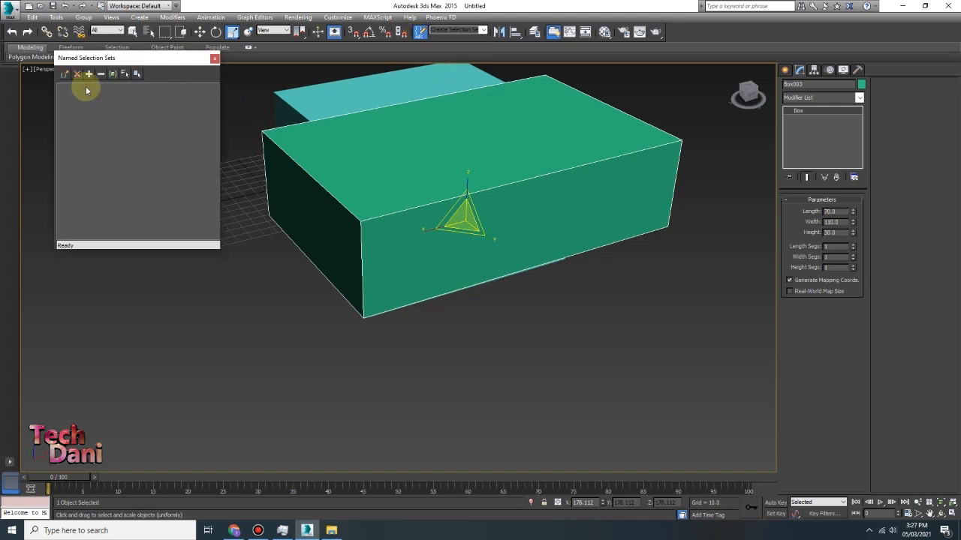
{"action": "left_click", "coordinate": [215, 58]}
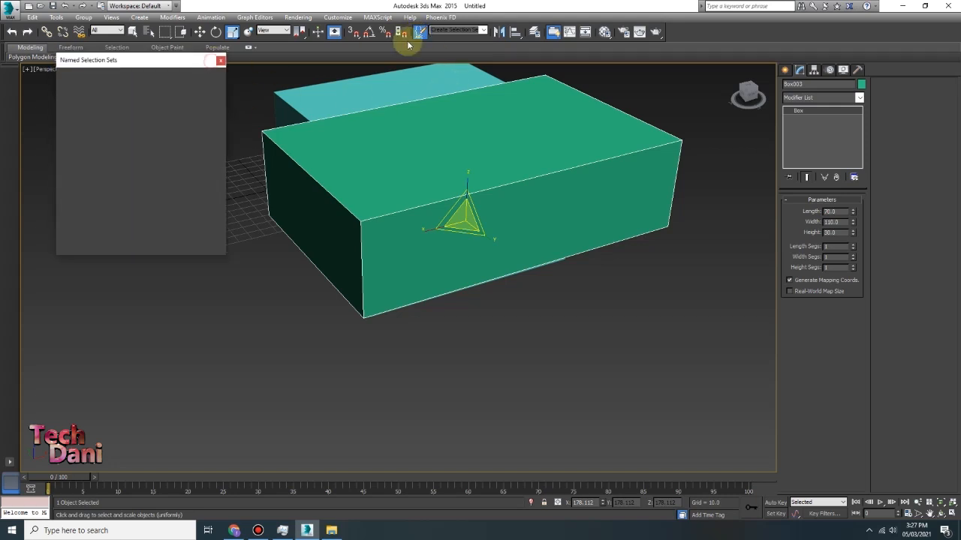
Move the green box away from the teal box to about Y -289 and delete it.
{"action": "left_click", "coordinate": [199, 32]}
{"action": "left_click_drag", "start_coordinate": [453, 210], "coordinate": [503, 280]}
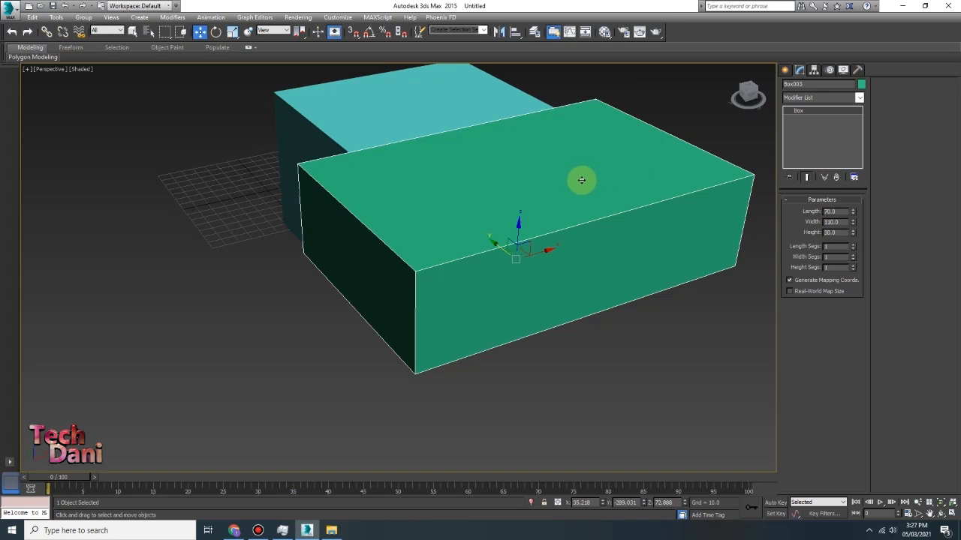
{"action": "key", "text": "Delete"}
Add an Edit Poly modifier to the teal box.
{"action": "left_click", "coordinate": [458, 168]}
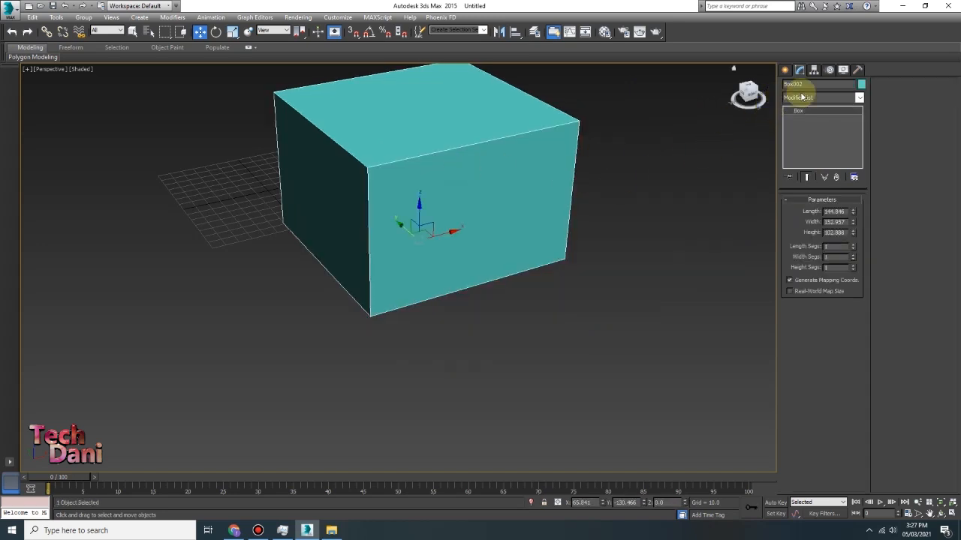
{"action": "left_click", "coordinate": [837, 98]}
{"action": "scroll", "coordinate": [828, 122], "scroll_direction": "down", "scroll_amount": 5}
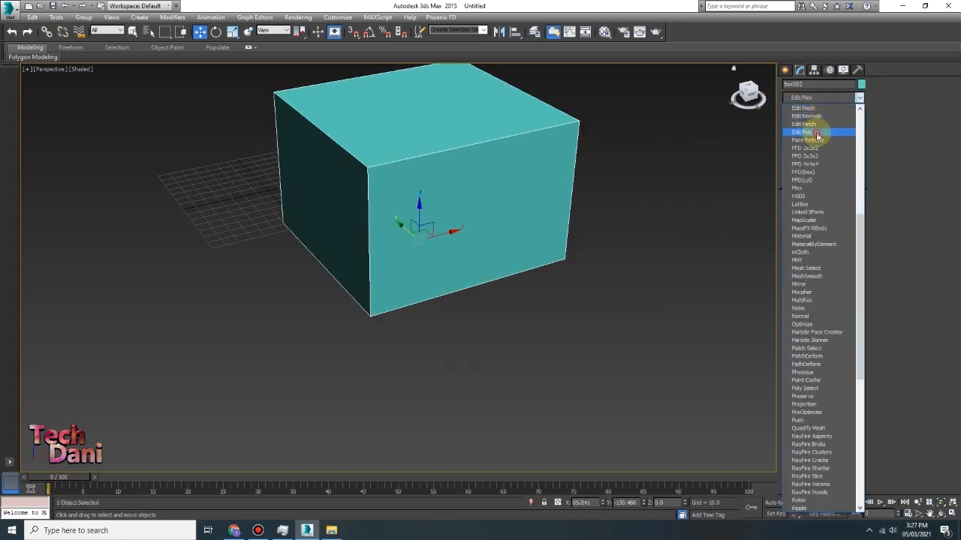
{"action": "left_click", "coordinate": [828, 128]}
Select one side polygon of the teal box and scale it down uniformly to taper the box.
{"action": "left_click", "coordinate": [796, 277]}
{"action": "middle_click_drag", "start_coordinate": [551, 197], "coordinate": [618, 207], "text": "alt"}
{"action": "scroll", "coordinate": [556, 185], "scroll_direction": "down", "scroll_amount": 3}
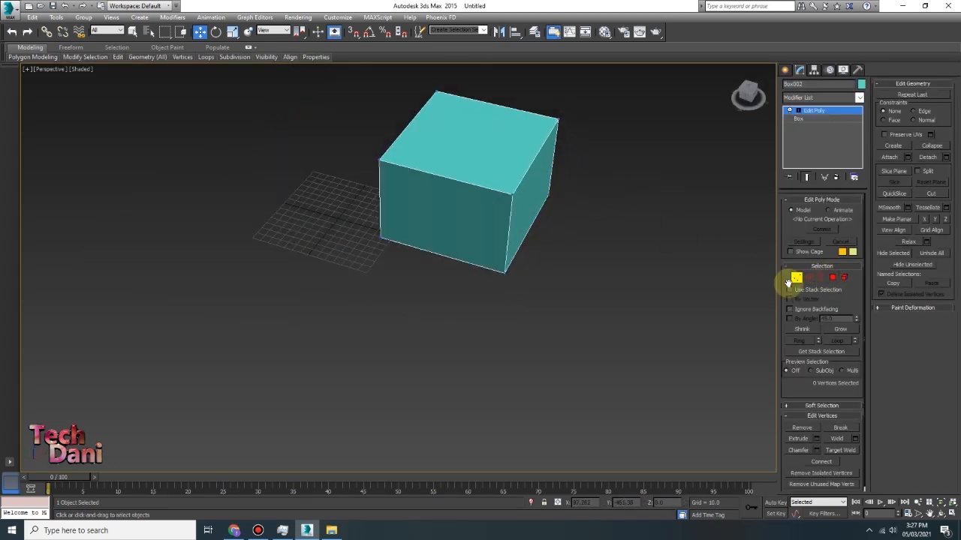
{"action": "left_click", "coordinate": [832, 278]}
{"action": "left_click", "coordinate": [527, 189]}
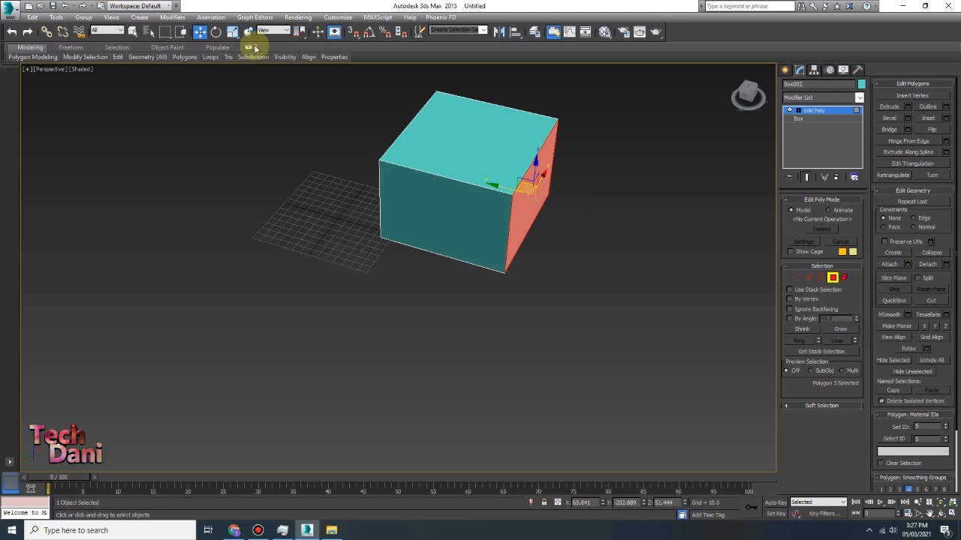
{"action": "left_click", "coordinate": [233, 33]}
{"action": "left_click_drag", "start_coordinate": [541, 197], "coordinate": [530, 258]}
{"action": "left_click", "coordinate": [785, 69]}
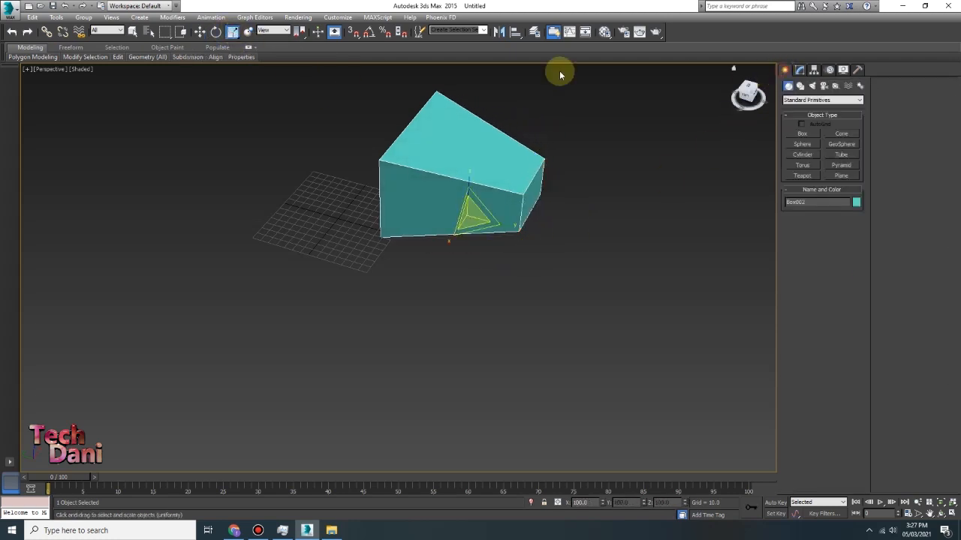
Move the tapered box to the world origin by resetting its X and Y positions to 0.
{"action": "left_click", "coordinate": [199, 32]}
{"action": "middle_click_drag", "start_coordinate": [510, 172], "coordinate": [534, 170], "text": "alt"}
{"action": "scroll", "coordinate": [525, 150], "scroll_direction": "up", "scroll_amount": 3}
{"action": "middle_click_drag", "start_coordinate": [483, 105], "coordinate": [453, 142], "text": "alt"}
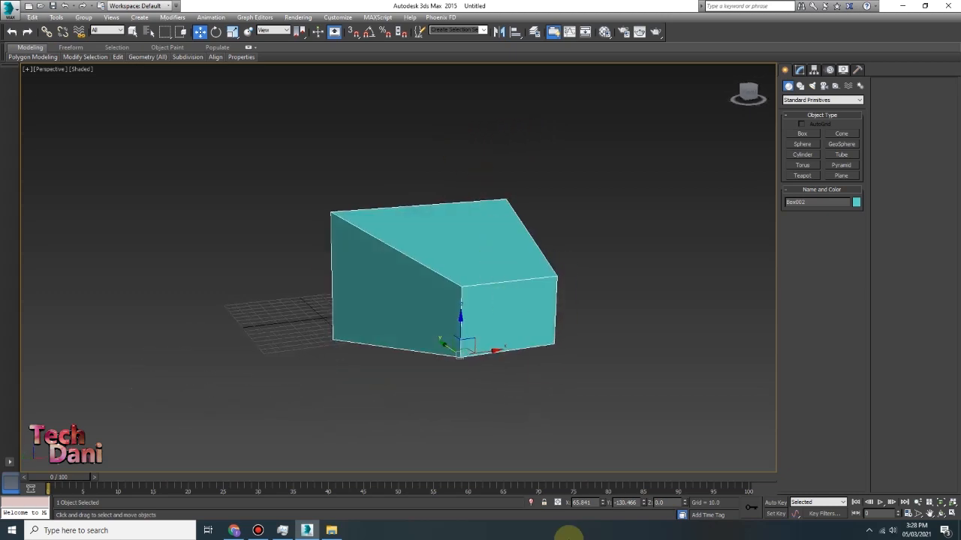
{"action": "right_click", "coordinate": [603, 502]}
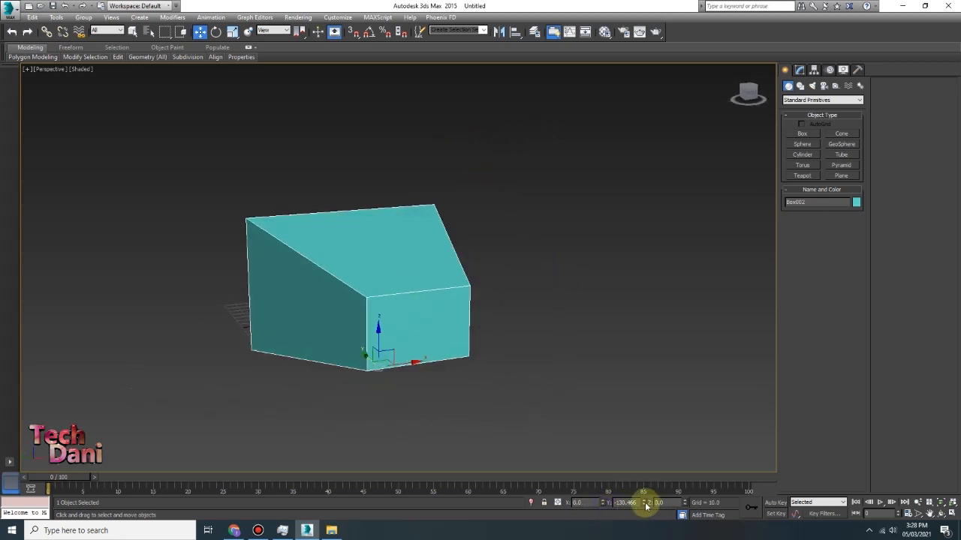
{"action": "right_click", "coordinate": [645, 504]}
{"action": "key", "text": "z"}
{"action": "scroll", "coordinate": [403, 357], "scroll_direction": "down", "scroll_amount": 2}
{"action": "middle_click_drag", "start_coordinate": [376, 353], "coordinate": [420, 352], "text": "alt"}
{"action": "scroll", "coordinate": [421, 371], "scroll_direction": "up", "scroll_amount": 3}
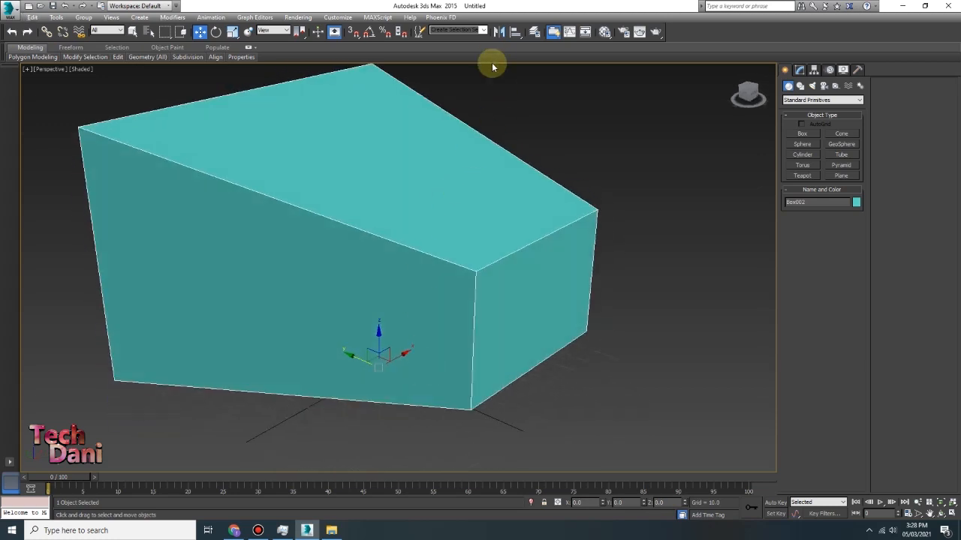
Start the Mirror tool on the tapered box and preview the Y, Z, XY, YZ and ZX mirror axes.
{"action": "left_click", "coordinate": [498, 31]}
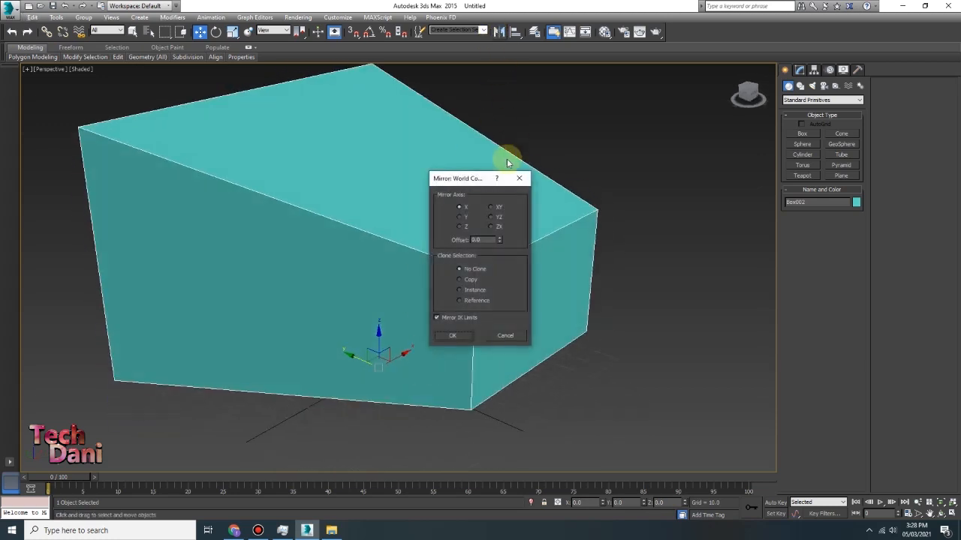
{"action": "left_click_drag", "start_coordinate": [481, 182], "coordinate": [673, 182]}
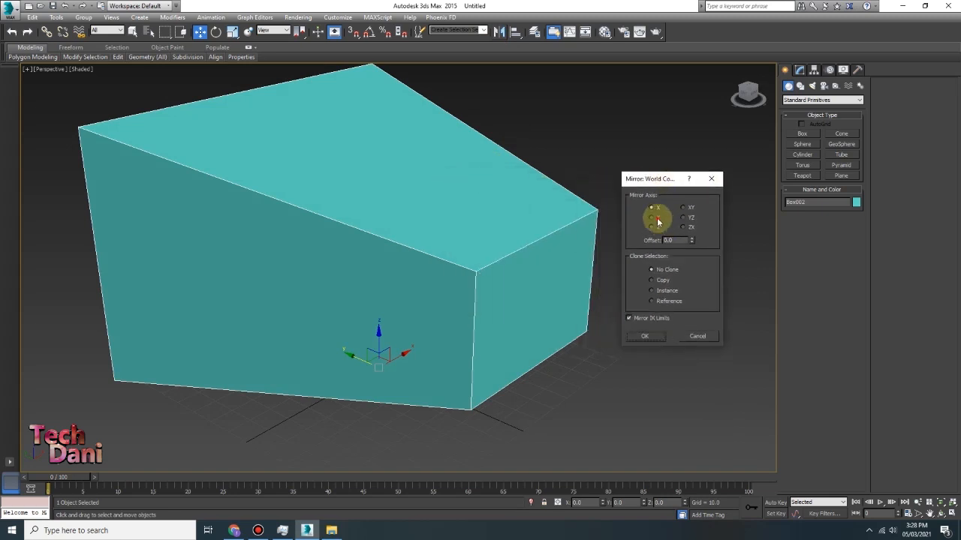
{"action": "left_click", "coordinate": [657, 219]}
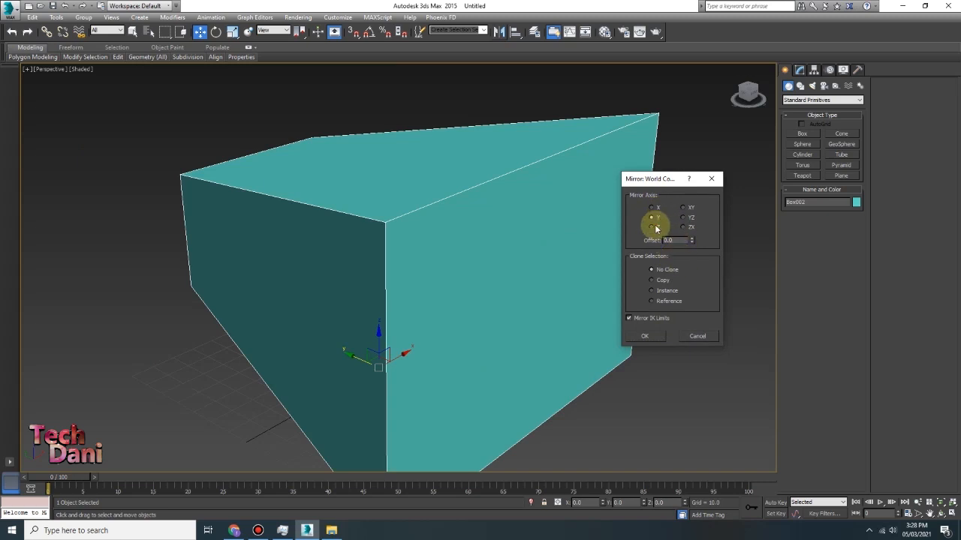
{"action": "left_click", "coordinate": [655, 228]}
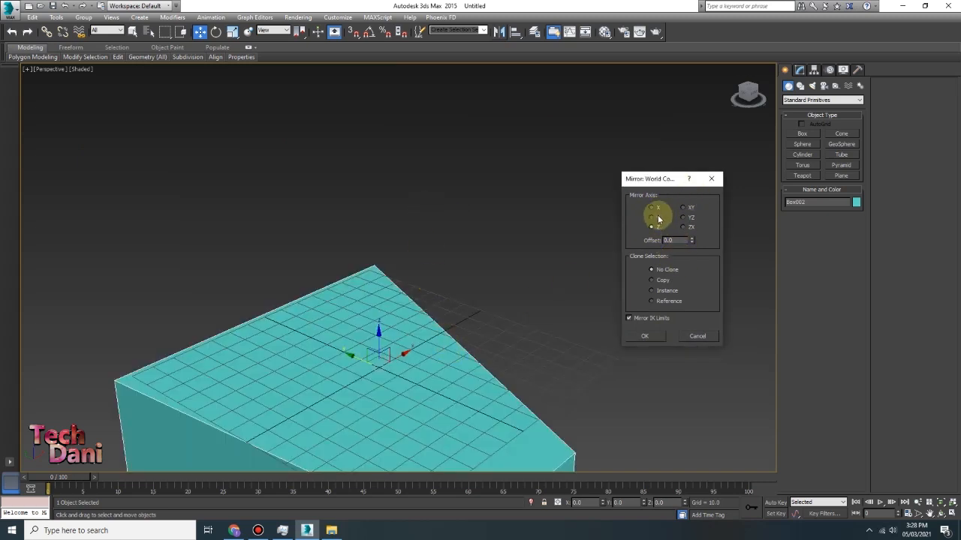
{"action": "left_click", "coordinate": [689, 210]}
{"action": "left_click", "coordinate": [689, 218]}
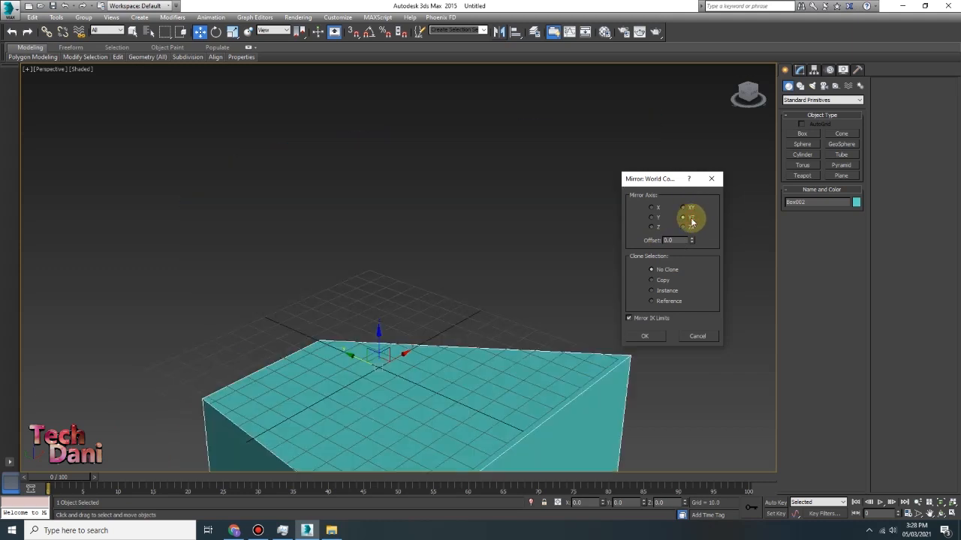
{"action": "left_click", "coordinate": [689, 230]}
Compare the X and Y mirror axes and mirror the tapered box about Y as a Copy with offset 0.
{"action": "left_click", "coordinate": [658, 211]}
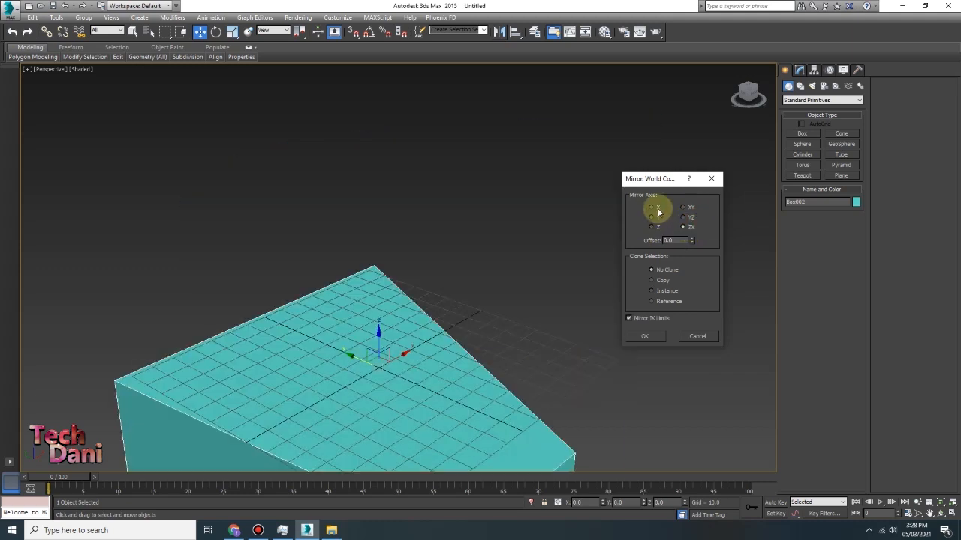
{"action": "left_click", "coordinate": [657, 218]}
{"action": "left_click", "coordinate": [655, 209]}
{"action": "left_click", "coordinate": [654, 218]}
{"action": "left_click", "coordinate": [655, 207]}
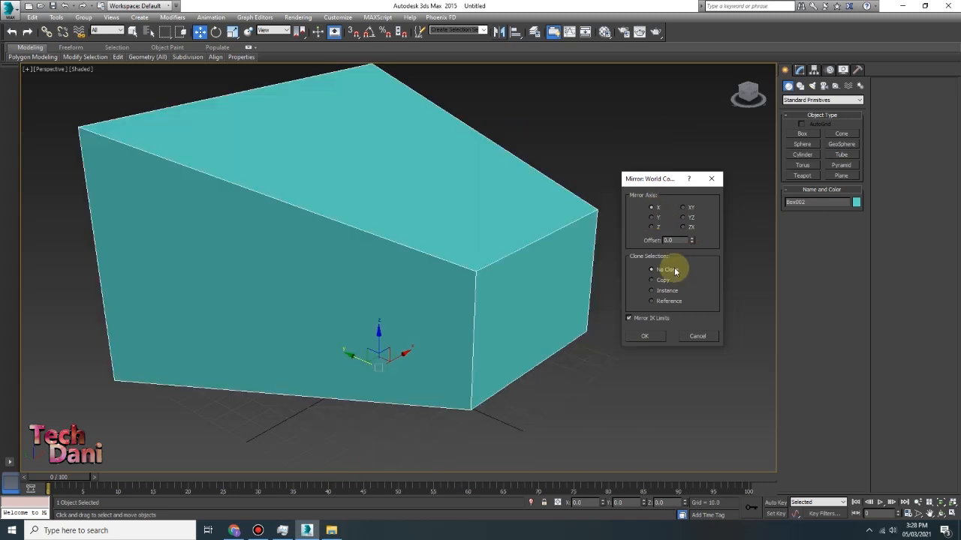
{"action": "left_click", "coordinate": [655, 218]}
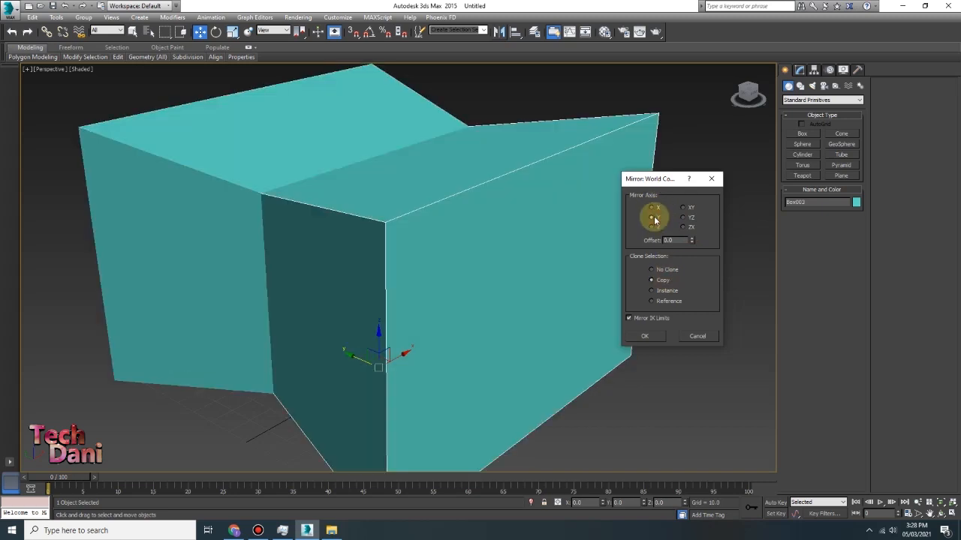
{"action": "left_click", "coordinate": [644, 335]}
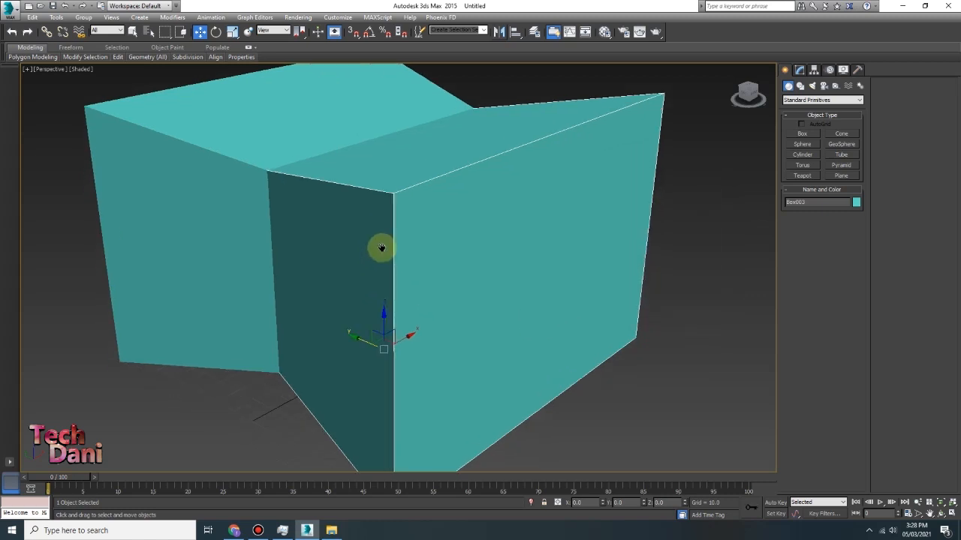
Move the mirrored copy along Y to about -165, clear of the original tapered box.
{"action": "middle_click_drag", "start_coordinate": [381, 248], "coordinate": [389, 229]}
{"action": "left_click_drag", "start_coordinate": [362, 325], "coordinate": [825, 354]}
{"action": "middle_click_drag", "start_coordinate": [536, 262], "coordinate": [432, 262]}
{"action": "scroll", "coordinate": [494, 245], "scroll_direction": "down", "scroll_amount": 3}
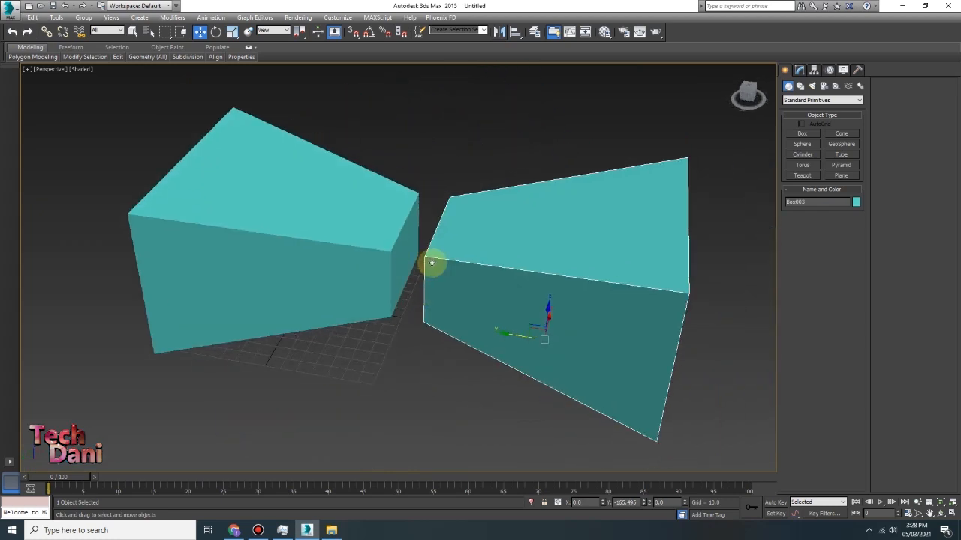
Delete the mirrored copy and select the remaining tapered box.
{"action": "key", "text": "Delete"}
{"action": "left_click", "coordinate": [396, 260]}
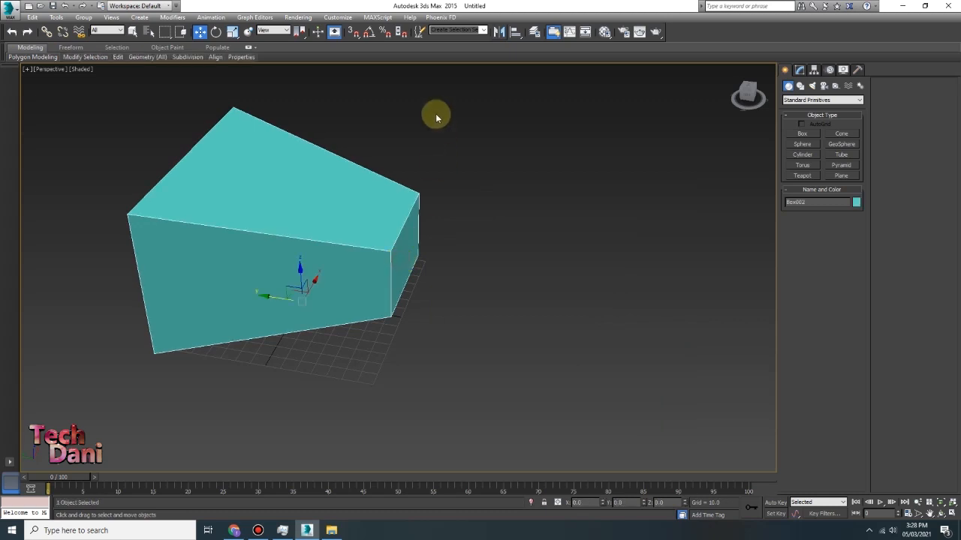
{"action": "left_click", "coordinate": [514, 33]}
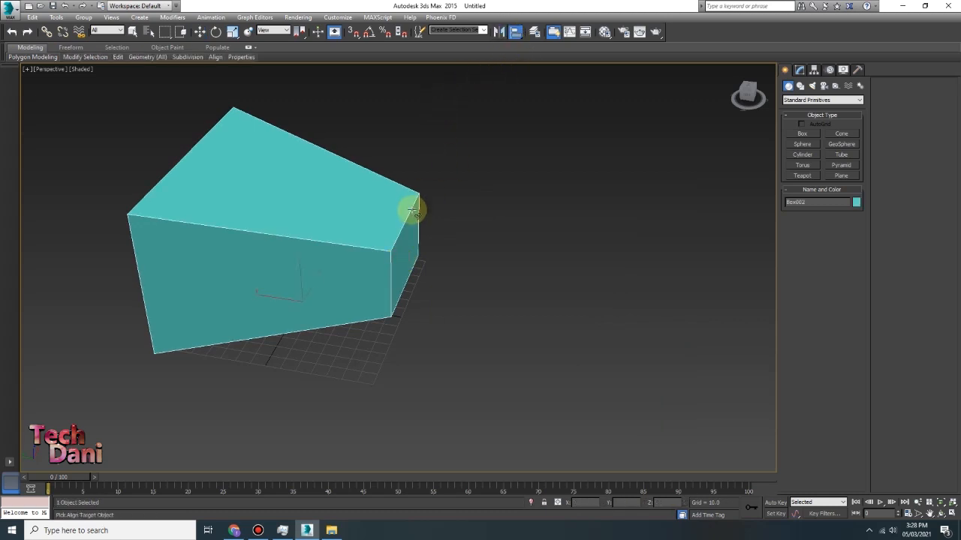
{"action": "right_click", "coordinate": [631, 124]}
Create a box about 151 long, 153 wide and 46 high beside the tapered box's narrow end.
{"action": "left_click", "coordinate": [801, 135]}
{"action": "left_click_drag", "start_coordinate": [463, 253], "coordinate": [669, 431]}
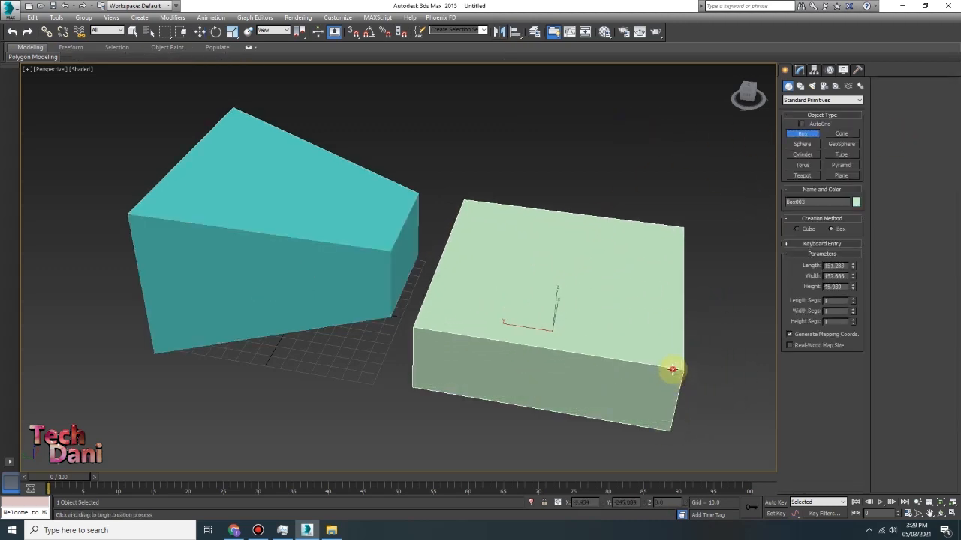
{"action": "left_click", "coordinate": [422, 212]}
{"action": "right_click", "coordinate": [423, 212]}
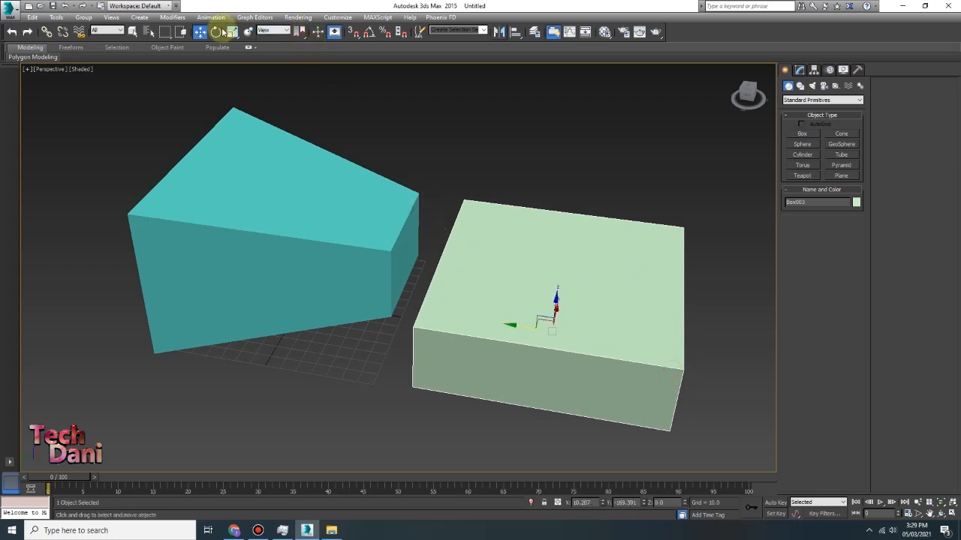
{"action": "middle_click_drag", "start_coordinate": [339, 206], "coordinate": [328, 202], "text": "alt"}
{"action": "left_click", "coordinate": [328, 202]}
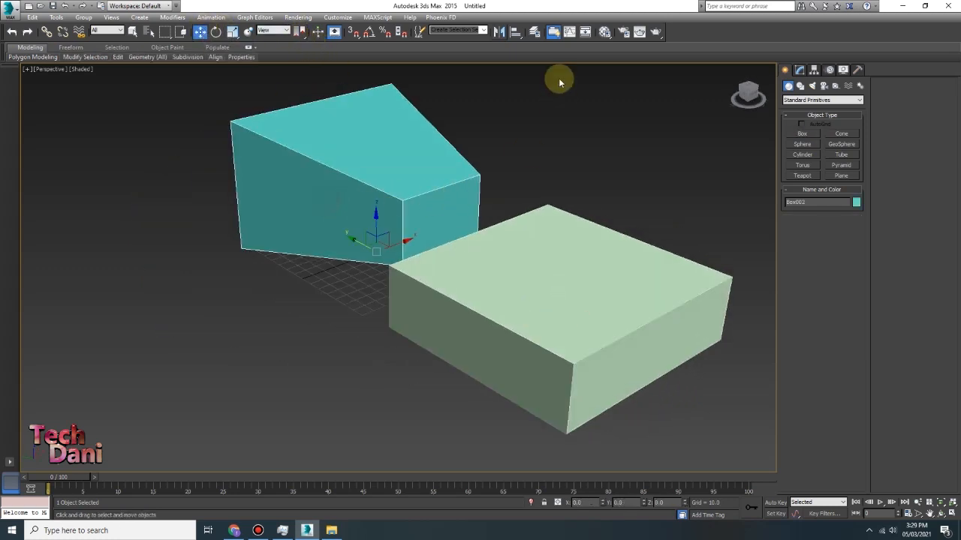
{"action": "left_click", "coordinate": [515, 34]}
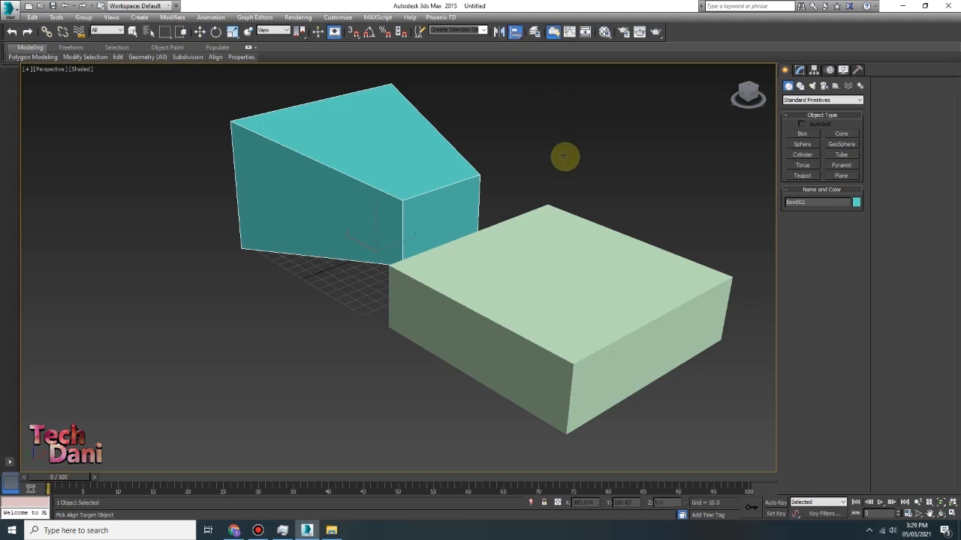
{"action": "left_click", "coordinate": [550, 242]}
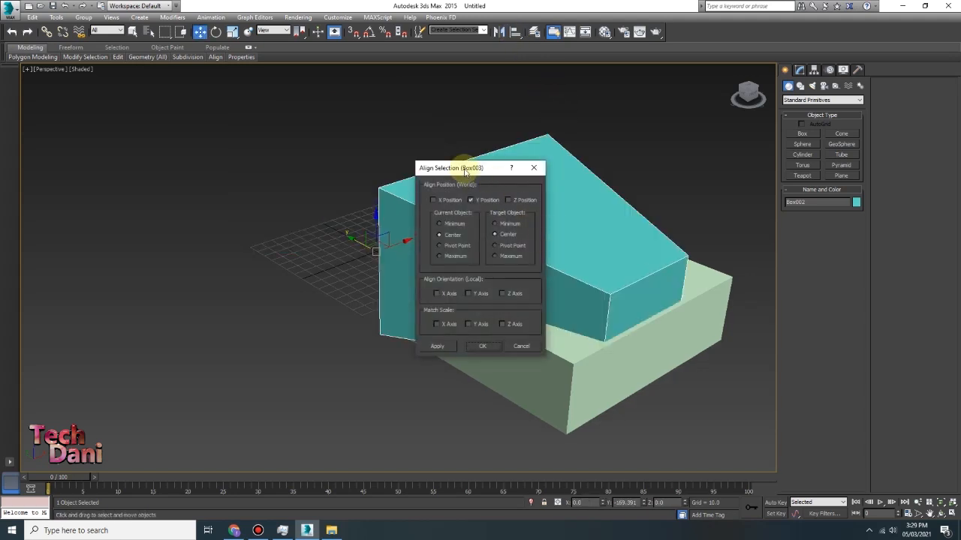
{"action": "left_click", "coordinate": [533, 168]}
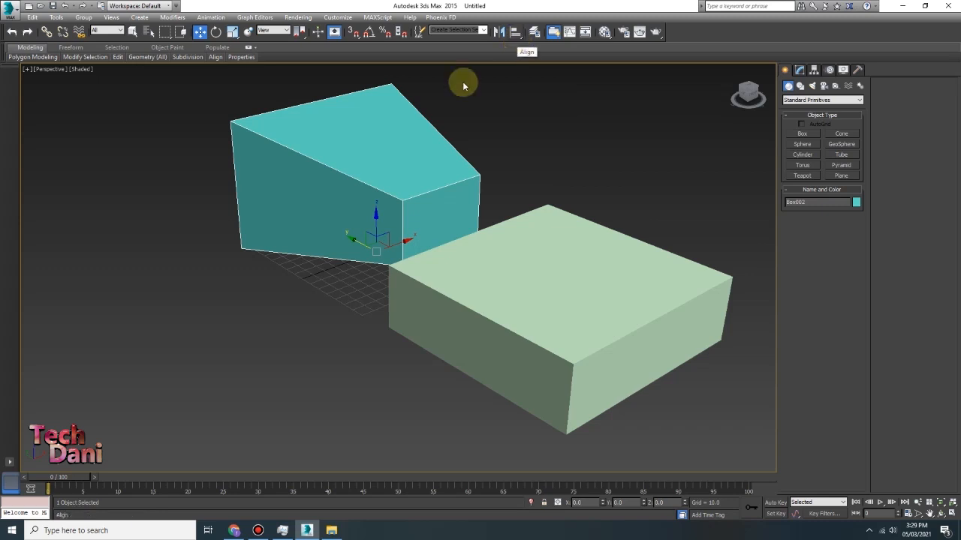
Align the tapered box to the green box in X Position only, matching its Minimum to the target's Maximum.
{"action": "left_click", "coordinate": [295, 306]}
{"action": "left_click", "coordinate": [327, 195]}
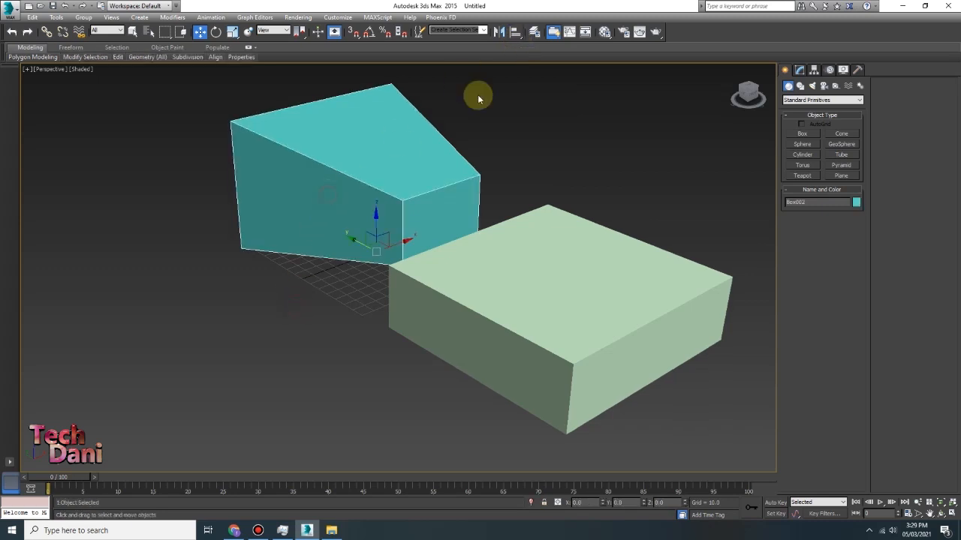
{"action": "left_click", "coordinate": [514, 33]}
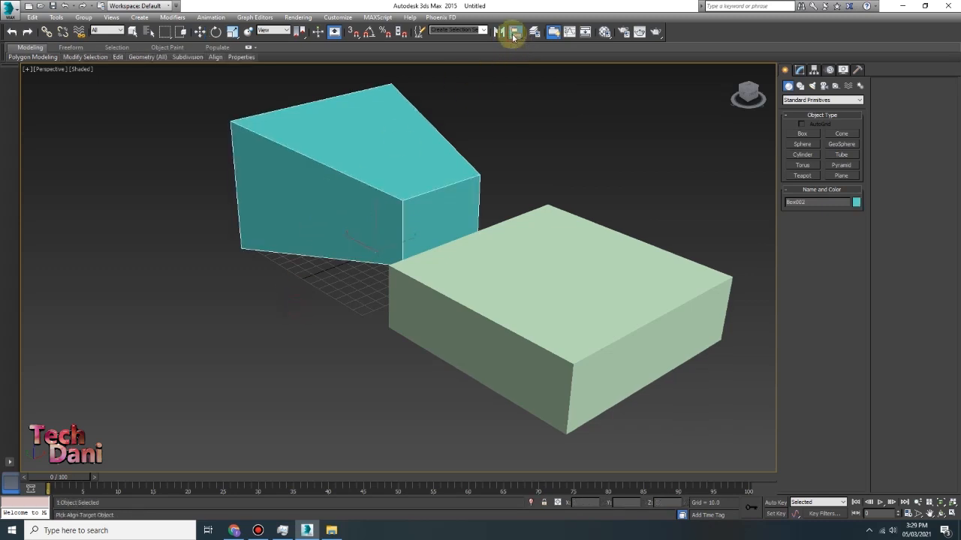
{"action": "left_click", "coordinate": [542, 269]}
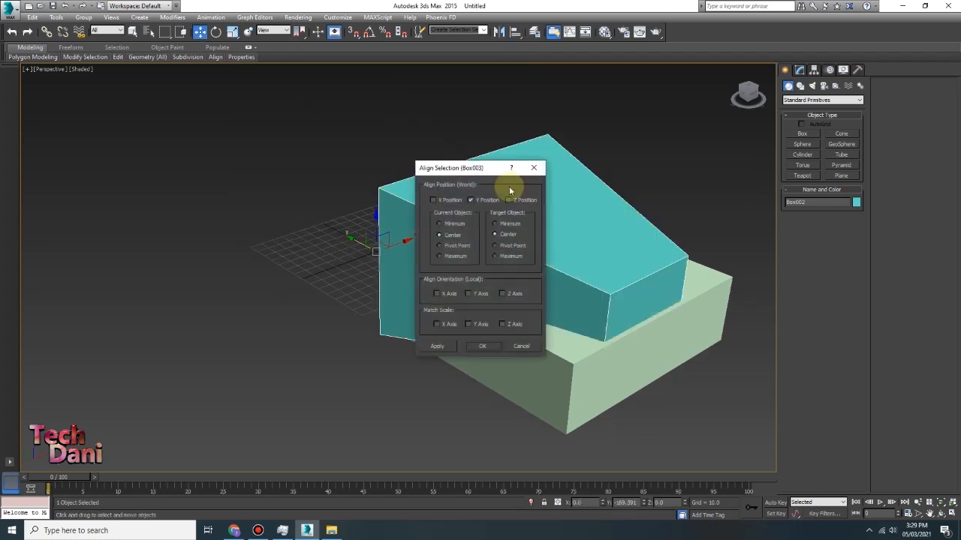
{"action": "left_click_drag", "start_coordinate": [470, 167], "coordinate": [124, 177]}
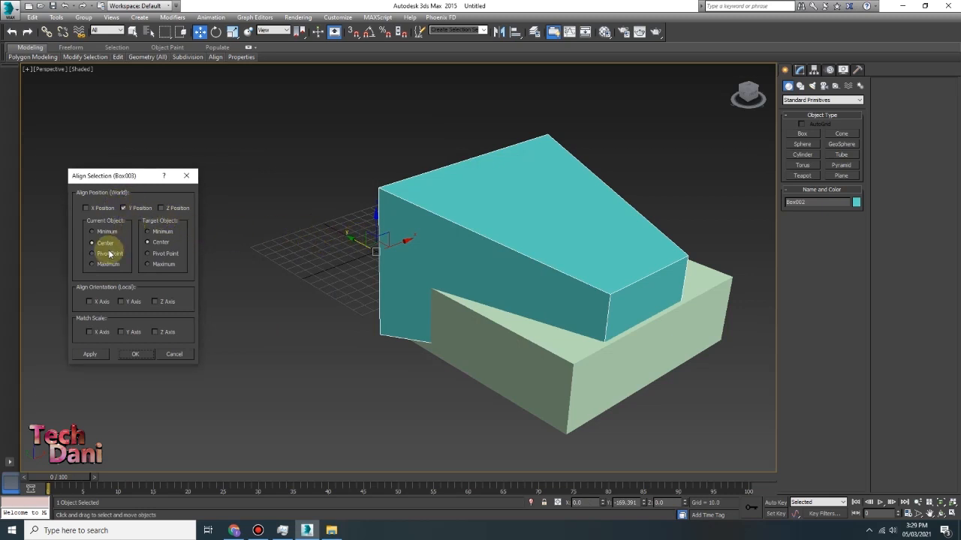
{"action": "left_click", "coordinate": [133, 210]}
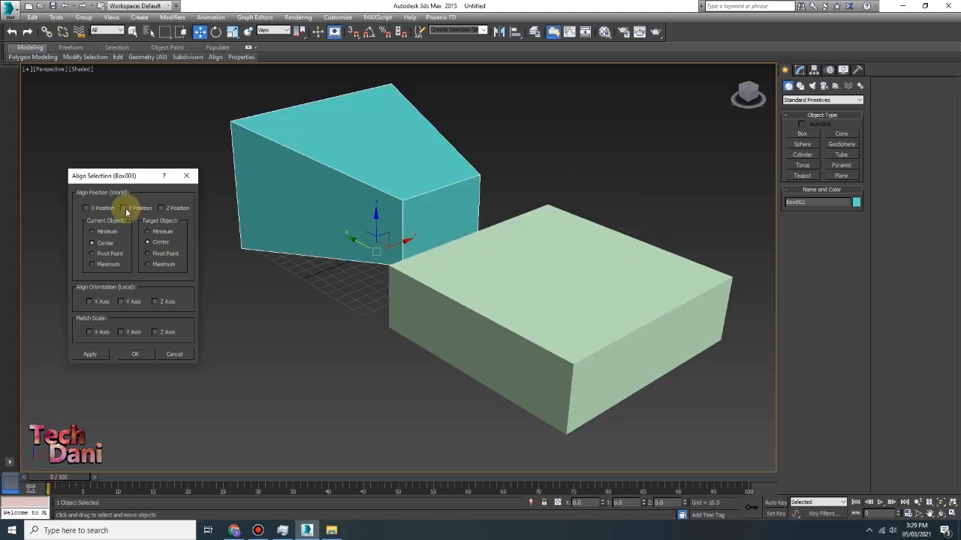
{"action": "left_click", "coordinate": [88, 209]}
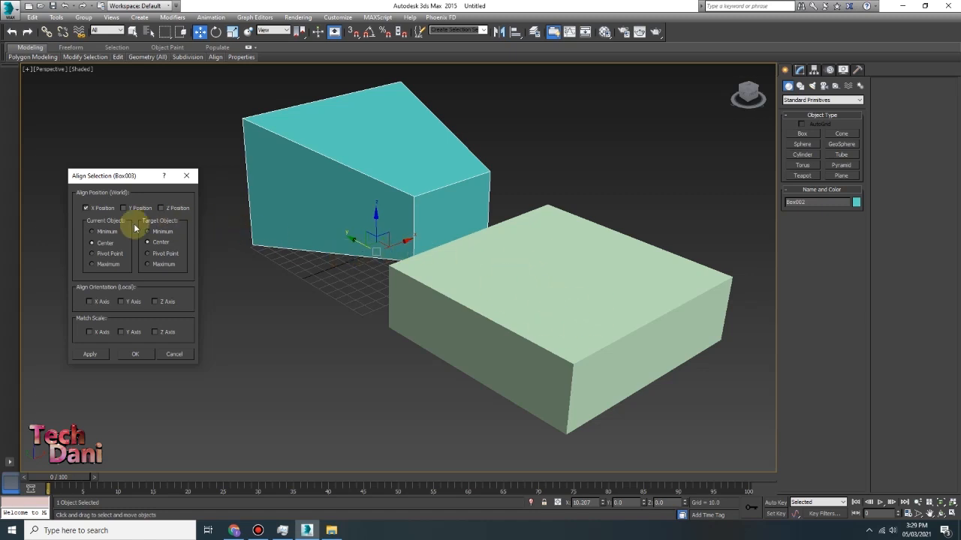
{"action": "left_click", "coordinate": [101, 233]}
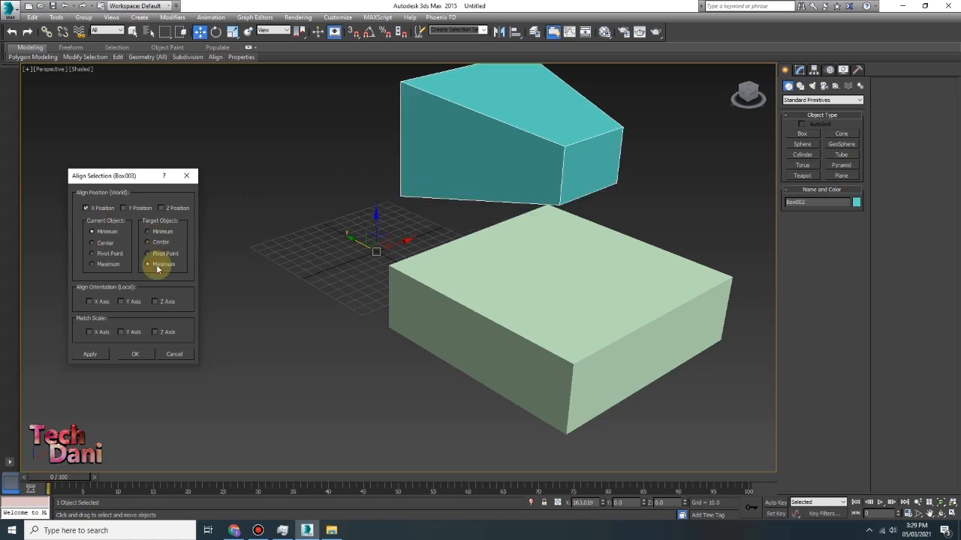
{"action": "left_click", "coordinate": [92, 355]}
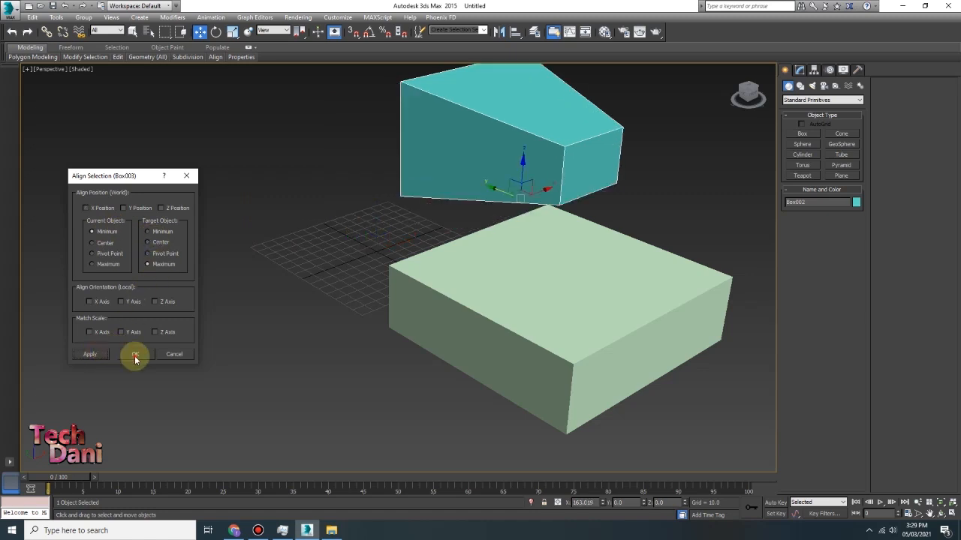
{"action": "left_click", "coordinate": [136, 354]}
Align the tapered box to the green box in X Position, matching Maximum to Maximum.
{"action": "middle_click_drag", "start_coordinate": [499, 285], "coordinate": [466, 299], "text": "alt"}
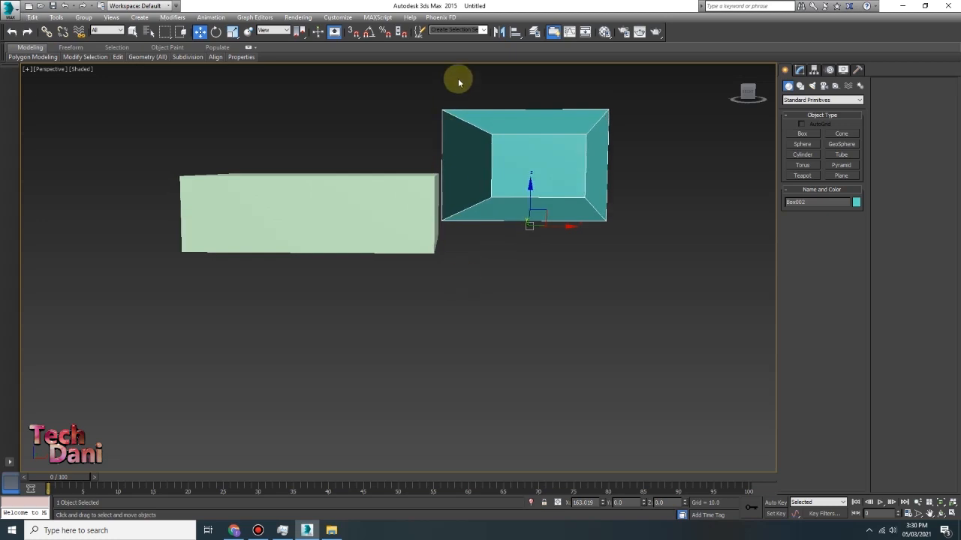
{"action": "left_click", "coordinate": [515, 32]}
{"action": "left_click", "coordinate": [516, 34]}
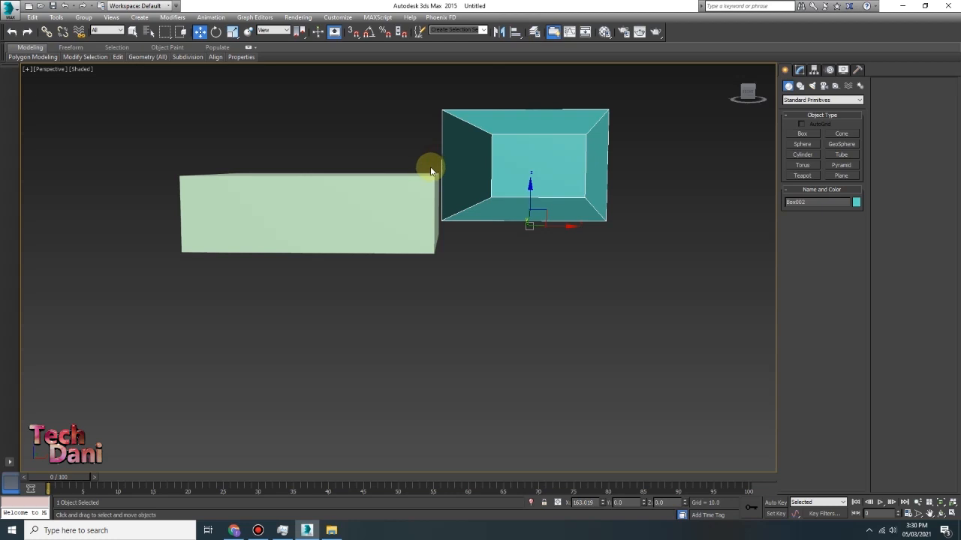
{"action": "left_click", "coordinate": [382, 215]}
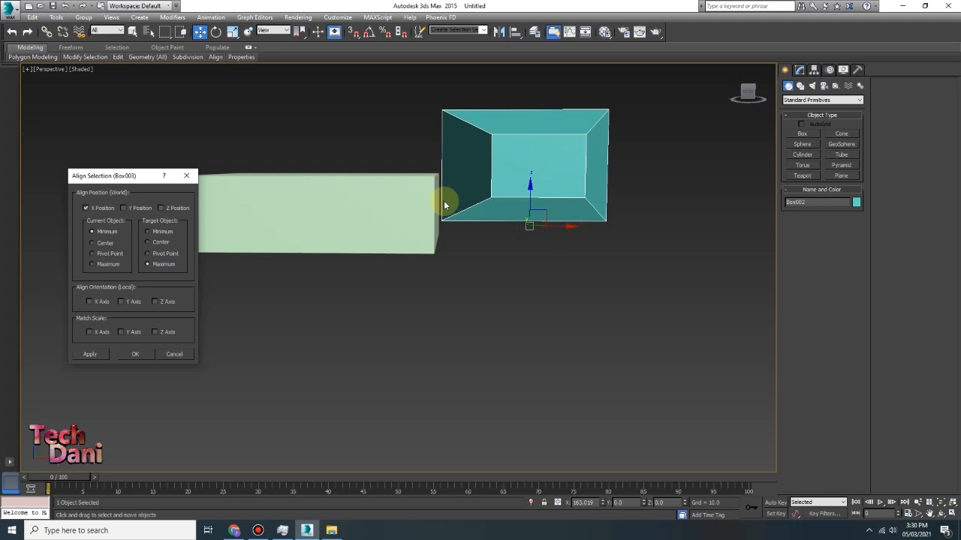
{"action": "left_click", "coordinate": [108, 266]}
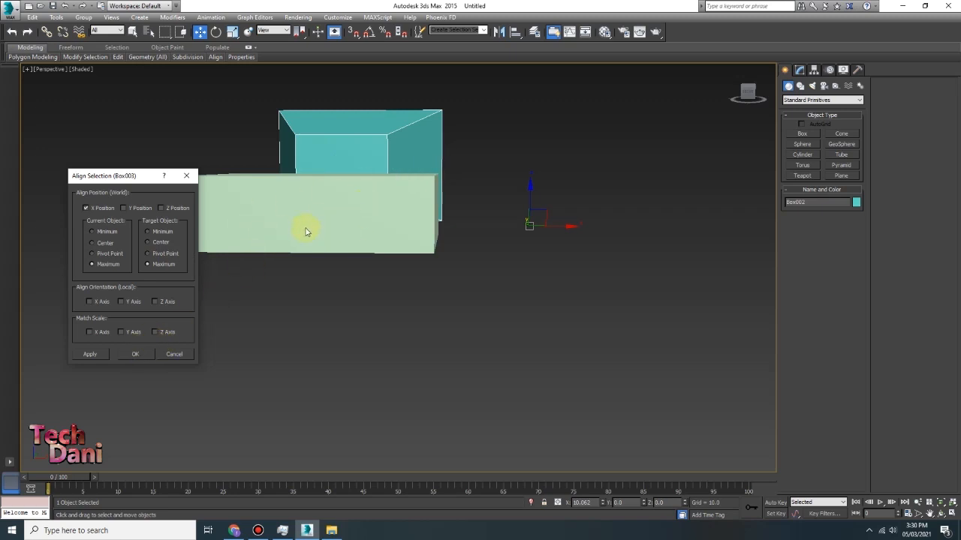
{"action": "left_click", "coordinate": [136, 354]}
Align the tapered box to the green box in X Position, matching its Maximum to the target's Minimum.
{"action": "middle_click_drag", "start_coordinate": [332, 214], "coordinate": [300, 288], "text": "alt"}
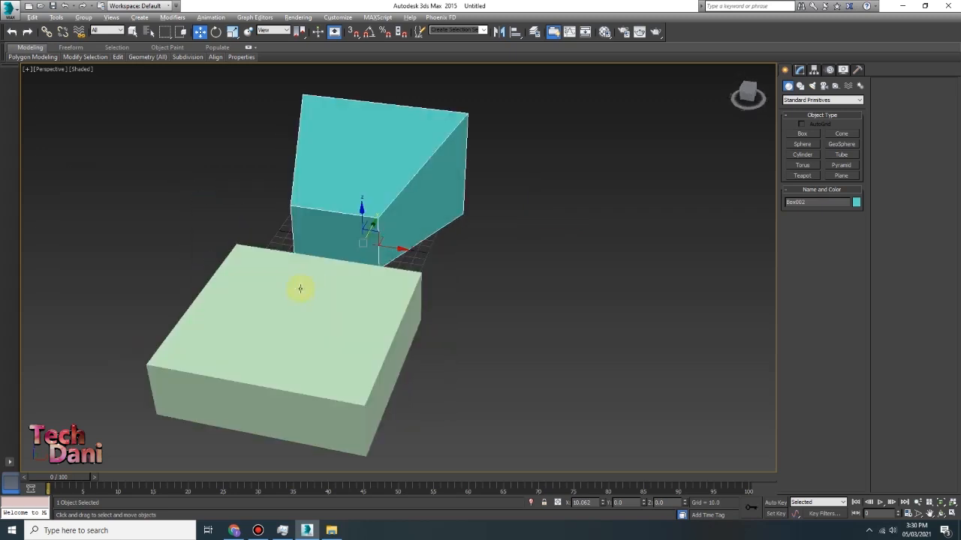
{"action": "left_click", "coordinate": [279, 321]}
{"action": "left_click", "coordinate": [336, 224]}
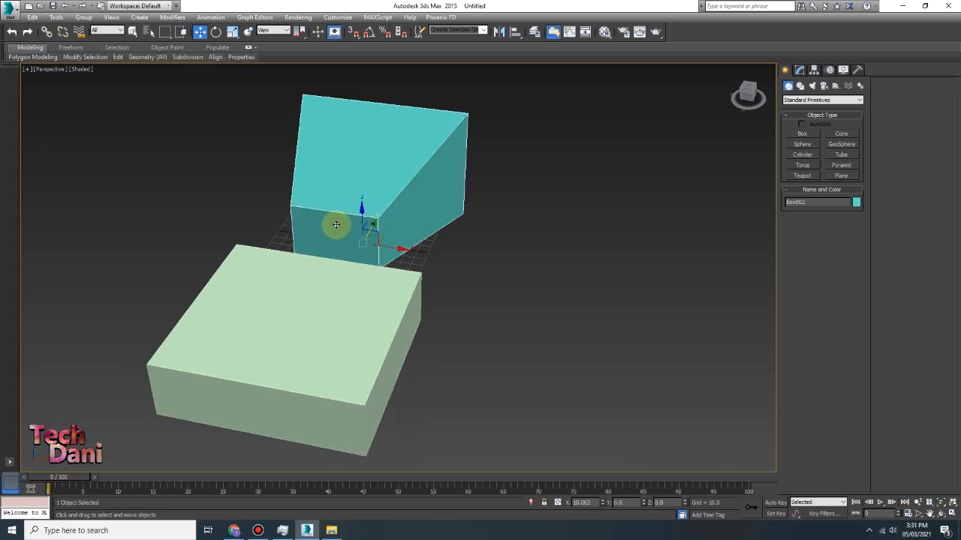
{"action": "left_click", "coordinate": [515, 32]}
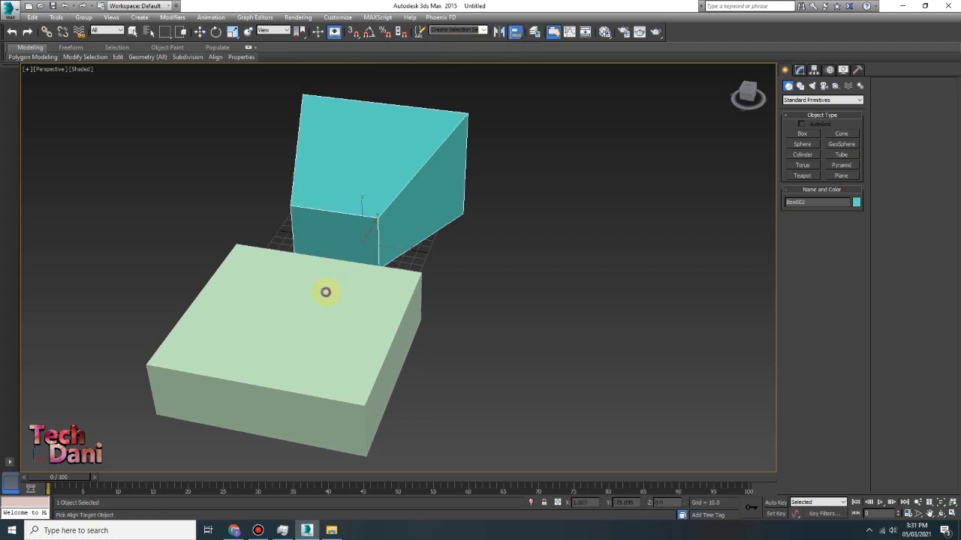
{"action": "left_click", "coordinate": [325, 292]}
{"action": "left_click_drag", "start_coordinate": [146, 171], "coordinate": [650, 160]}
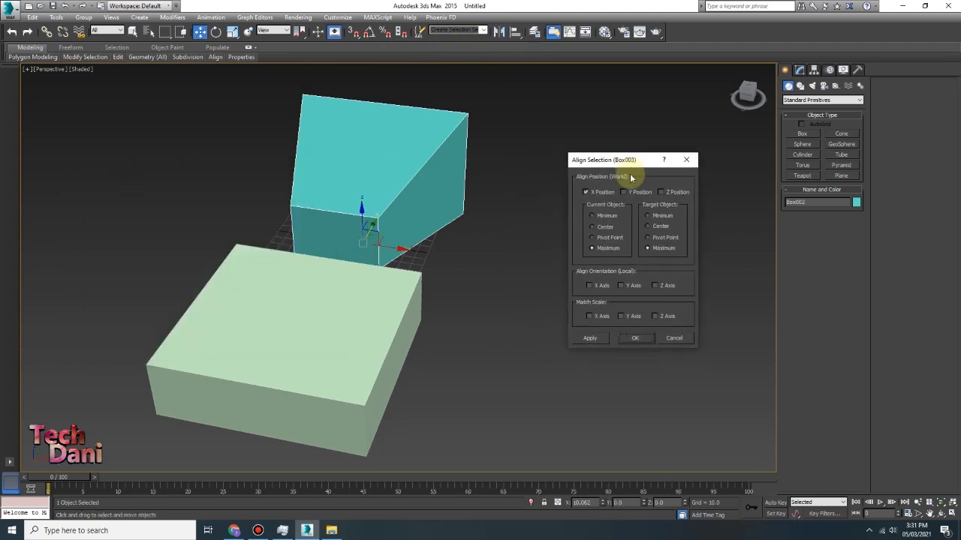
{"action": "left_click", "coordinate": [660, 216]}
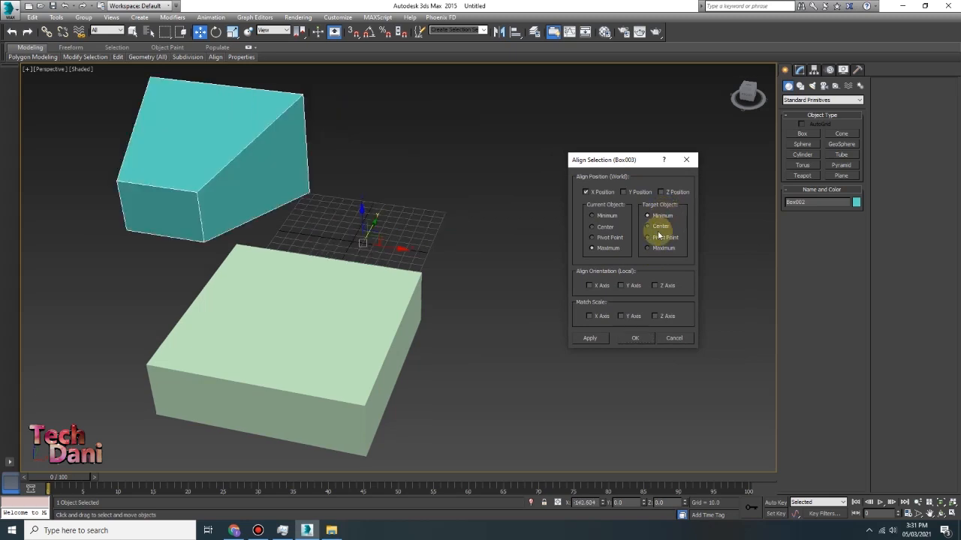
{"action": "left_click", "coordinate": [590, 339]}
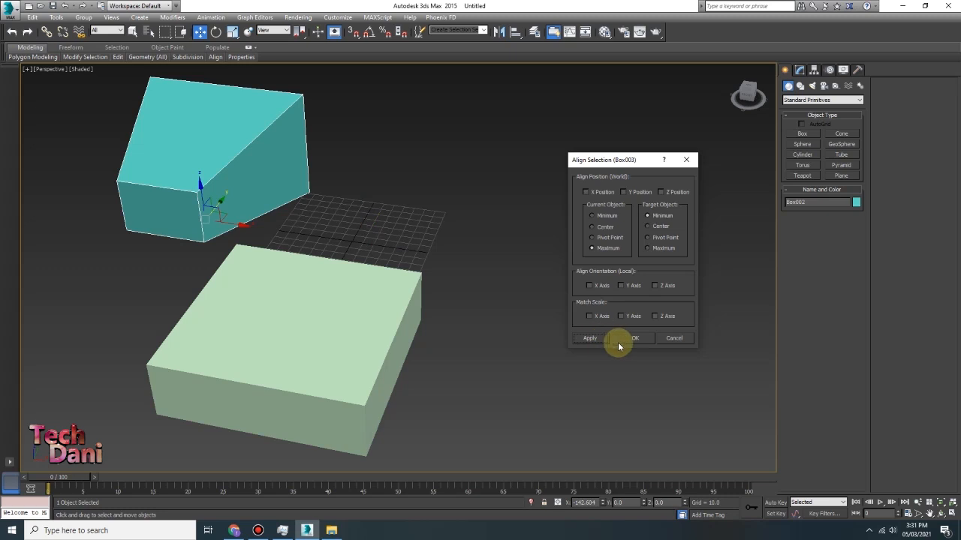
{"action": "left_click", "coordinate": [631, 338]}
{"action": "middle_click_drag", "start_coordinate": [302, 333], "coordinate": [460, 204]}
{"action": "left_click", "coordinate": [453, 183]}
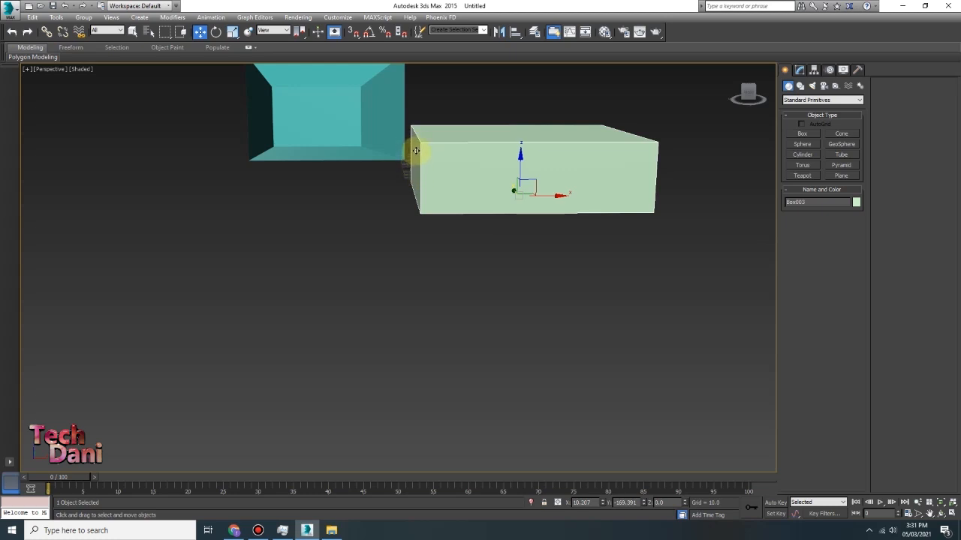
{"action": "middle_click_drag", "start_coordinate": [415, 160], "coordinate": [429, 251], "text": "alt"}
{"action": "scroll", "coordinate": [429, 250], "scroll_direction": "up", "scroll_amount": 4}
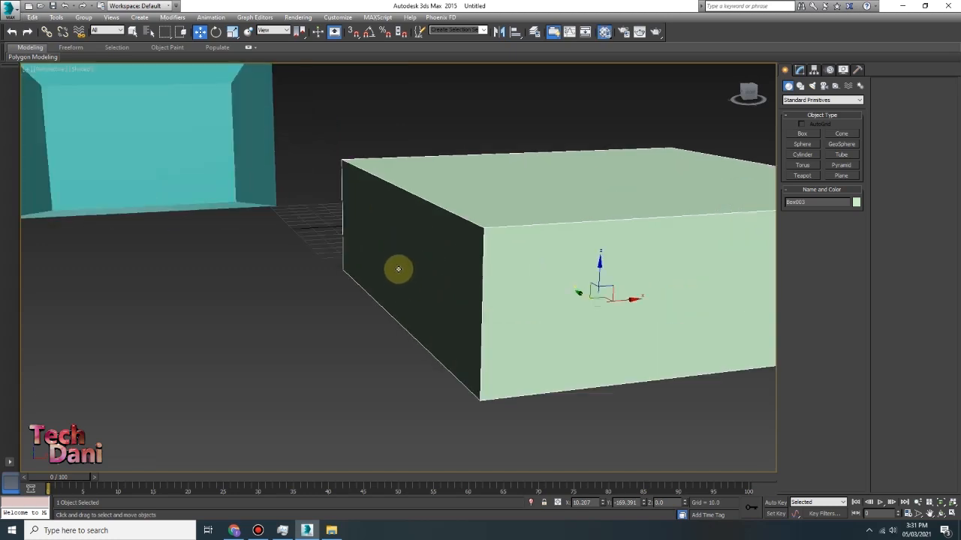
{"action": "key", "text": "m"}
{"action": "left_click", "coordinate": [401, 119]}
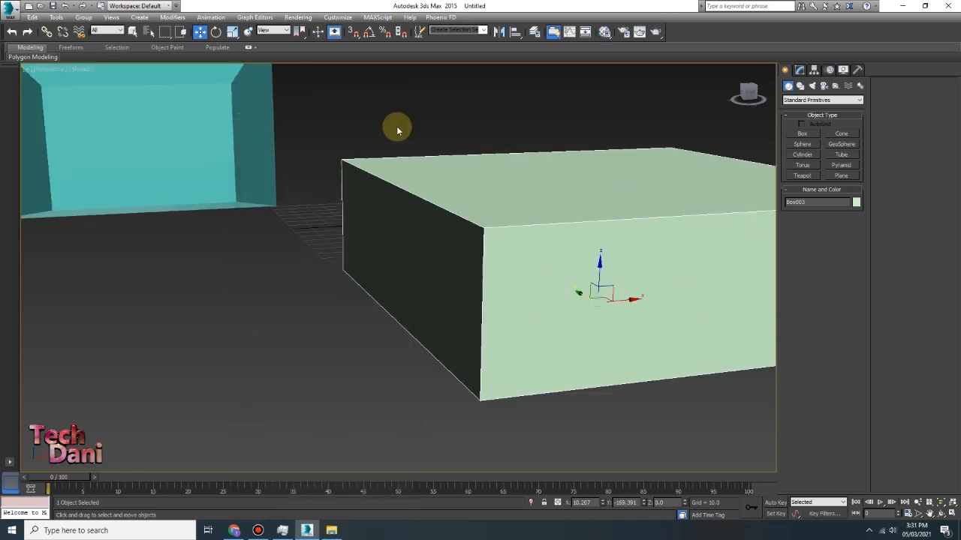
{"action": "left_click", "coordinate": [515, 33]}
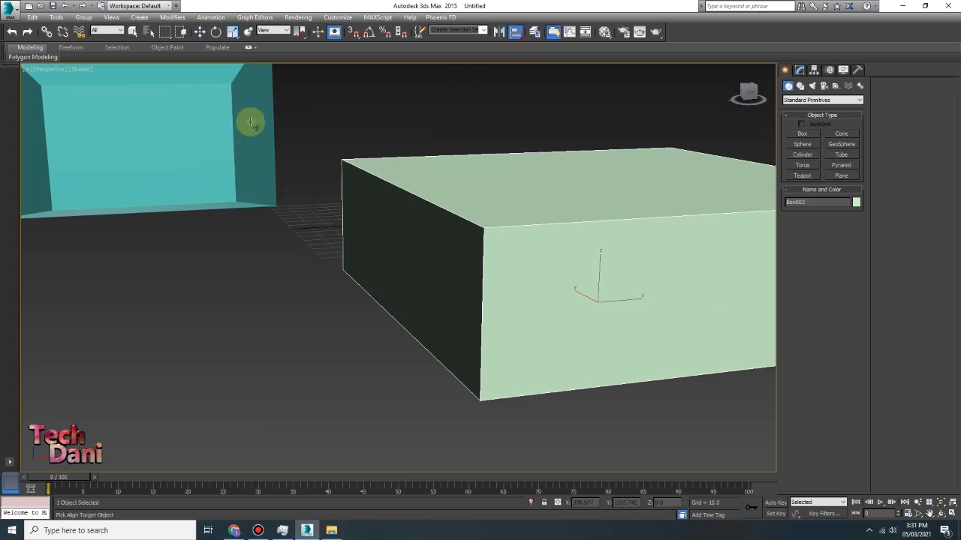
{"action": "left_click", "coordinate": [188, 135]}
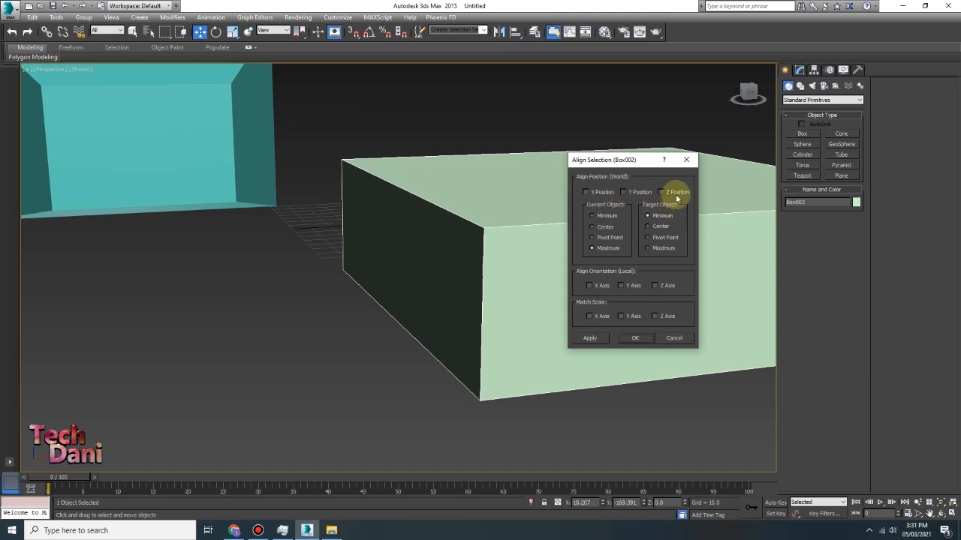
{"action": "left_click", "coordinate": [686, 164]}
Delete the tapered teal box, leaving the green box in the scene.
{"action": "left_click", "coordinate": [255, 144]}
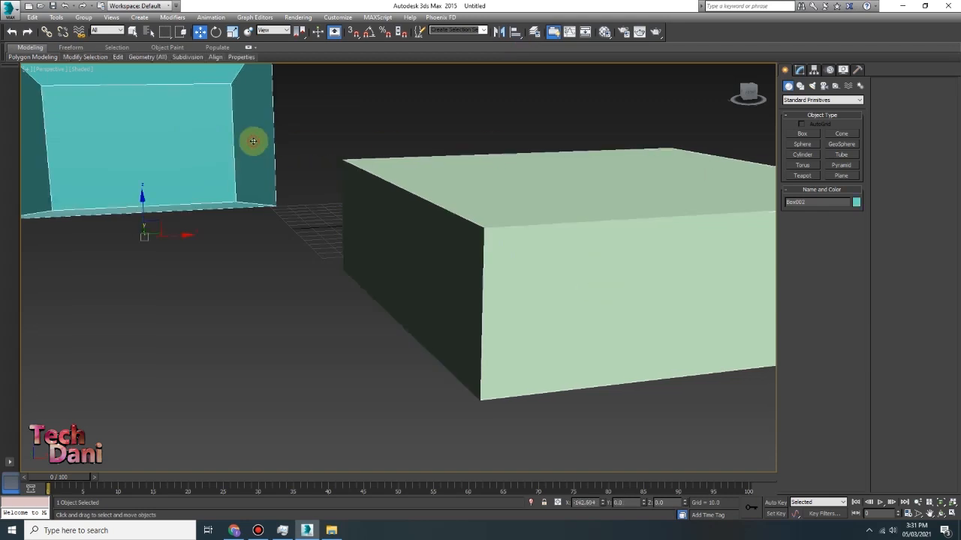
{"action": "scroll", "coordinate": [184, 263], "scroll_direction": "down", "scroll_amount": 3}
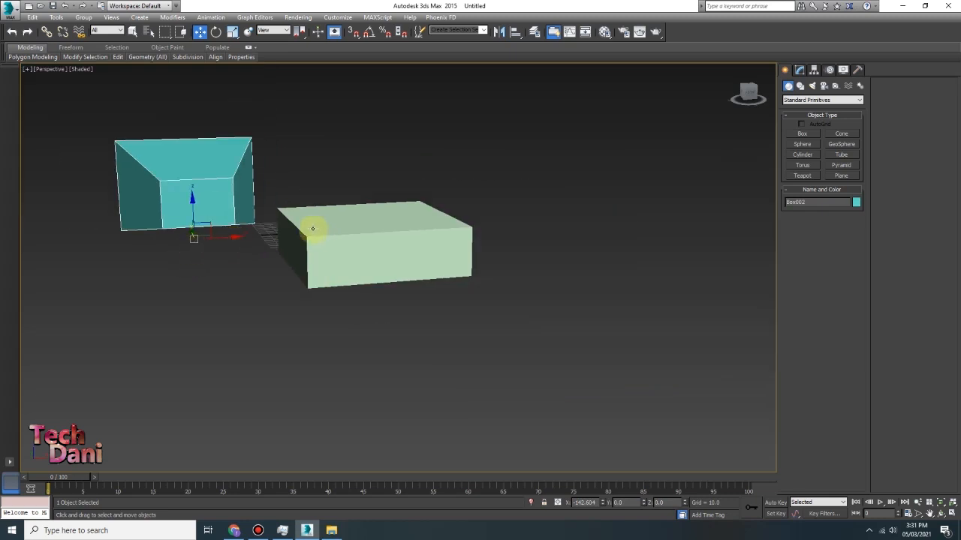
{"action": "key", "text": "Delete"}
Create a pink box beside the green box, about 32 long, 123 wide and 16.7 high.
{"action": "left_click", "coordinate": [802, 133]}
{"action": "middle_click_drag", "start_coordinate": [418, 258], "coordinate": [463, 271], "text": "alt"}
{"action": "scroll", "coordinate": [461, 270], "scroll_direction": "up", "scroll_amount": 4}
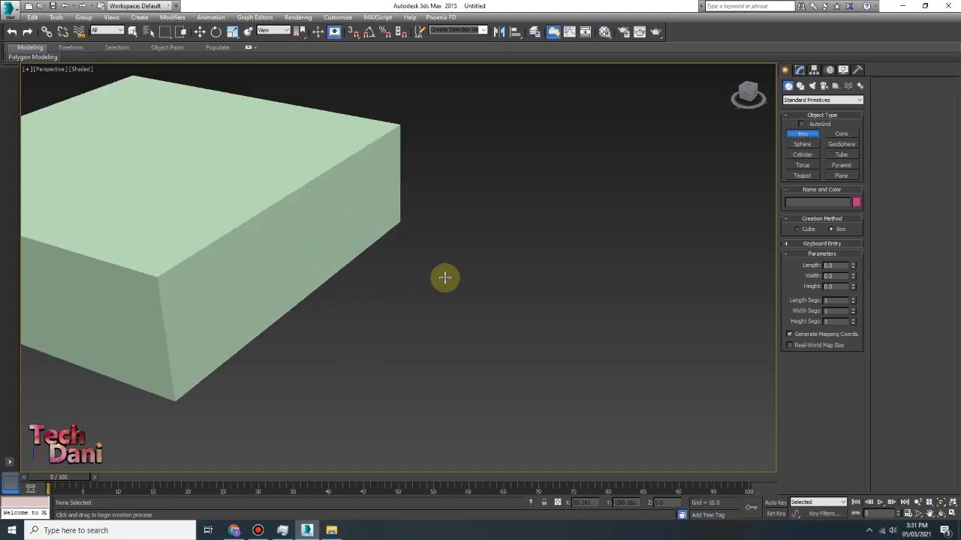
{"action": "scroll", "coordinate": [345, 269], "scroll_direction": "down", "scroll_amount": 2}
{"action": "middle_click_drag", "start_coordinate": [353, 269], "coordinate": [623, 246]}
{"action": "left_click_drag", "start_coordinate": [158, 229], "coordinate": [291, 174]}
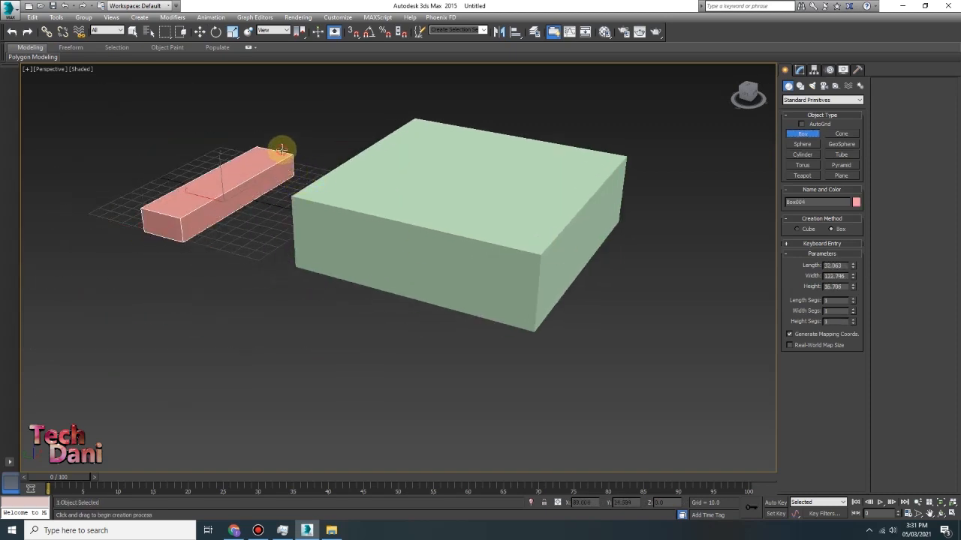
{"action": "key", "text": "w"}
{"action": "middle_click_drag", "start_coordinate": [422, 202], "coordinate": [410, 250], "text": "alt"}
Align the pink box to the green box in Y Position only, matching Center to Center.
{"action": "left_click", "coordinate": [350, 236]}
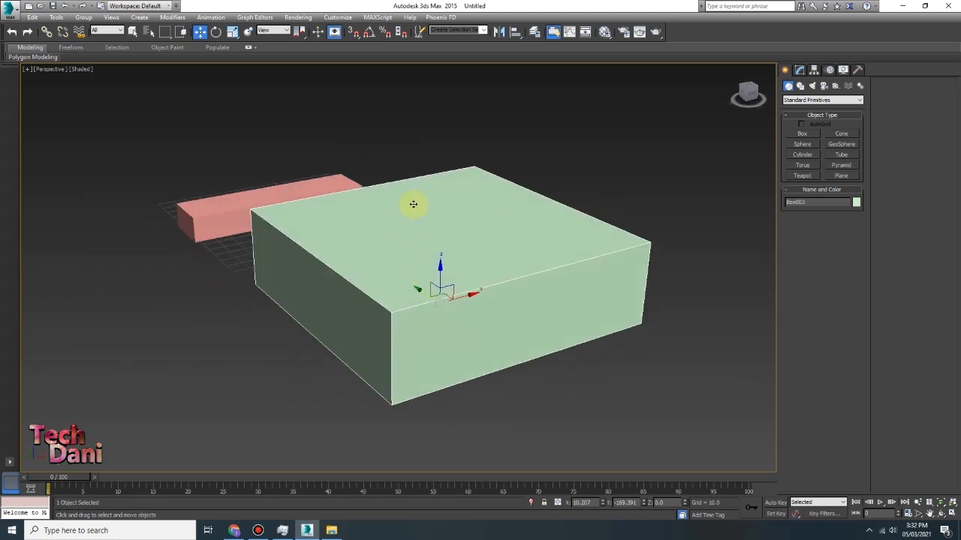
{"action": "left_click", "coordinate": [219, 206]}
{"action": "middle_click_drag", "start_coordinate": [218, 206], "coordinate": [489, 101], "text": "alt"}
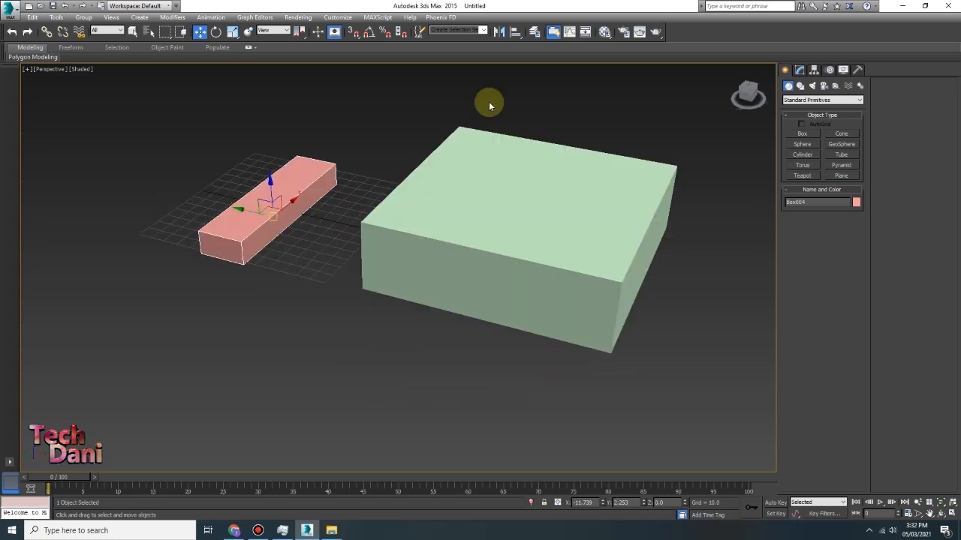
{"action": "left_click", "coordinate": [518, 33]}
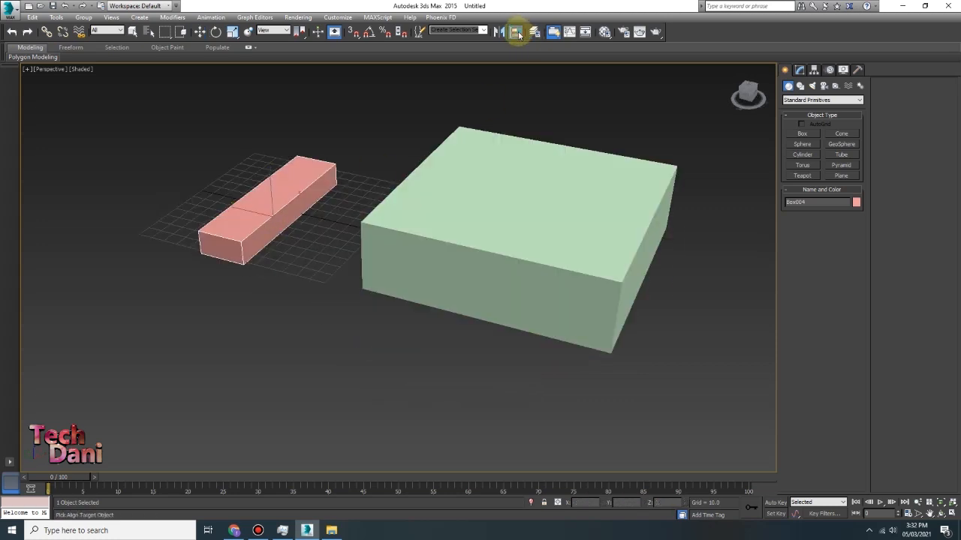
{"action": "left_click", "coordinate": [523, 189]}
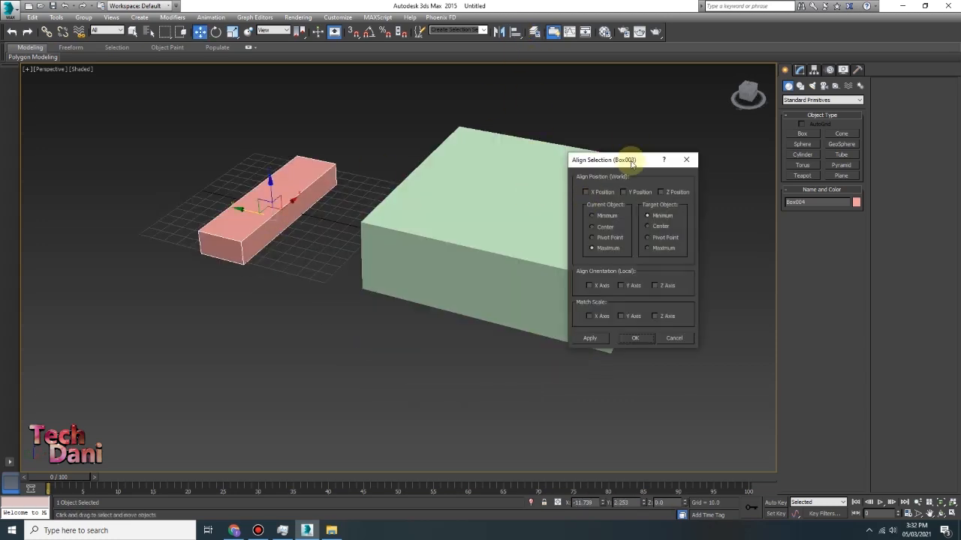
{"action": "left_click_drag", "start_coordinate": [631, 165], "coordinate": [705, 219]}
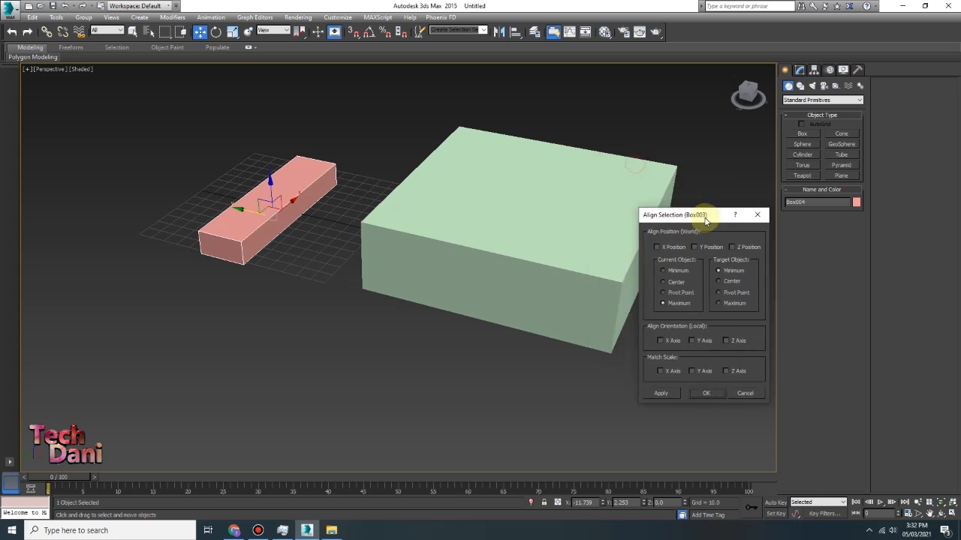
{"action": "left_click", "coordinate": [673, 283]}
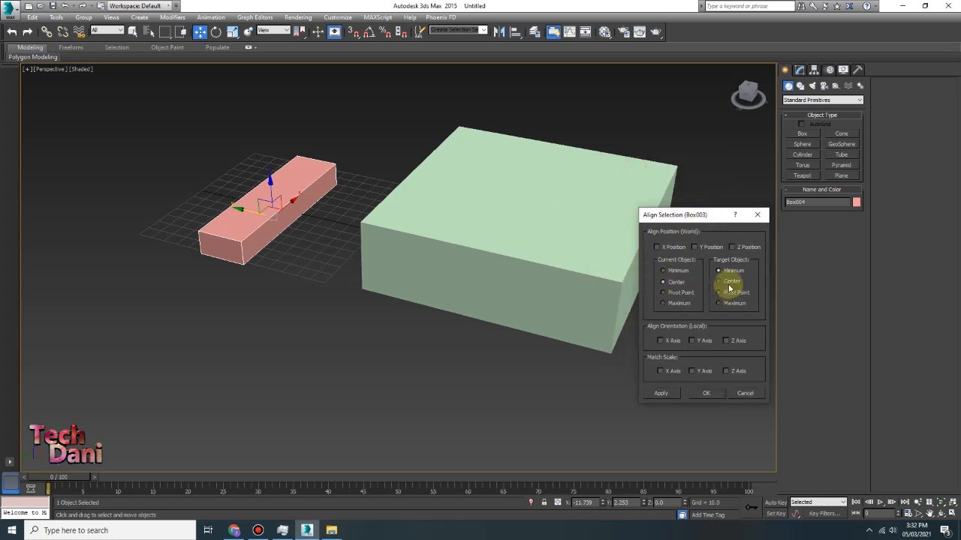
{"action": "left_click", "coordinate": [667, 396]}
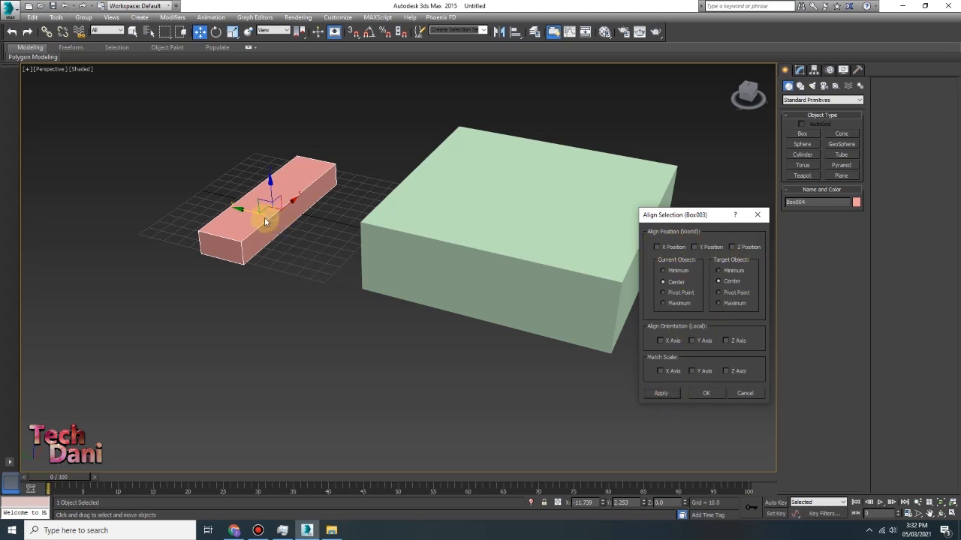
{"action": "left_click", "coordinate": [695, 248]}
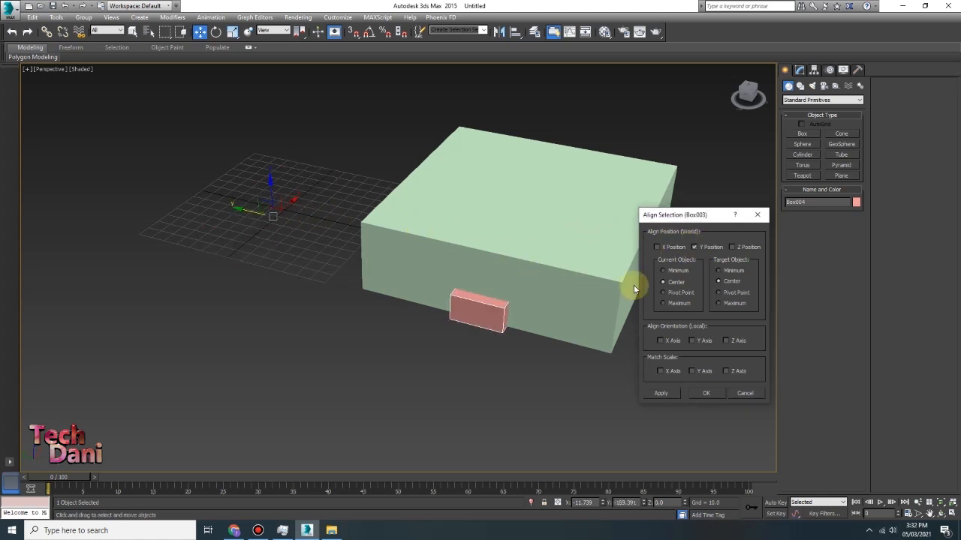
{"action": "left_click", "coordinate": [708, 393]}
Switch the Perspective view to wireframe and align the pink box to the green box in X Position, Center to Center.
{"action": "key", "text": "F3"}
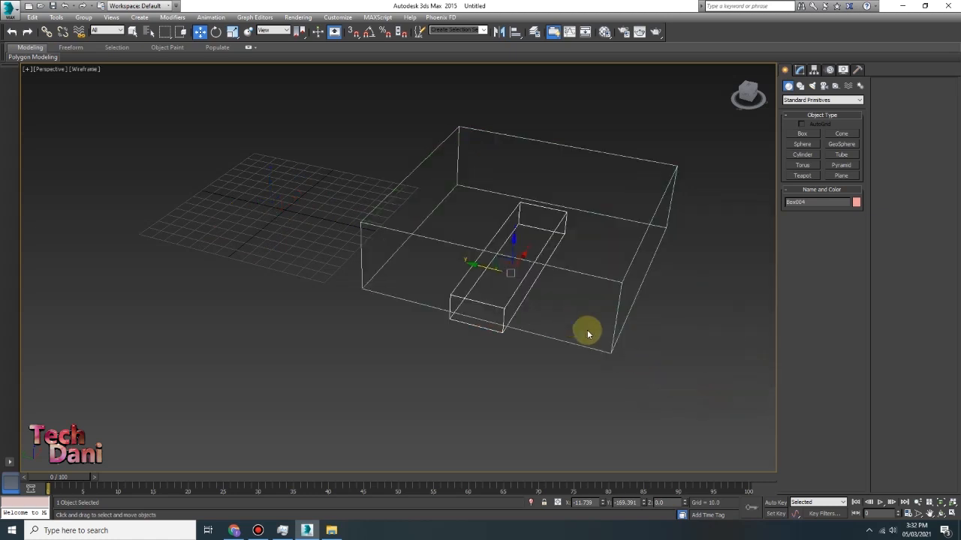
{"action": "middle_click_drag", "start_coordinate": [549, 311], "coordinate": [510, 315]}
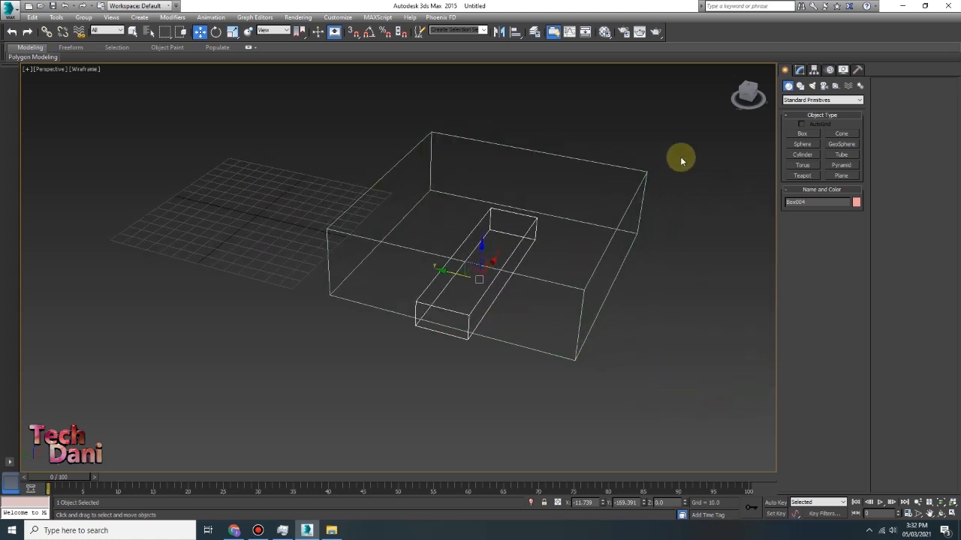
{"action": "left_click", "coordinate": [514, 32]}
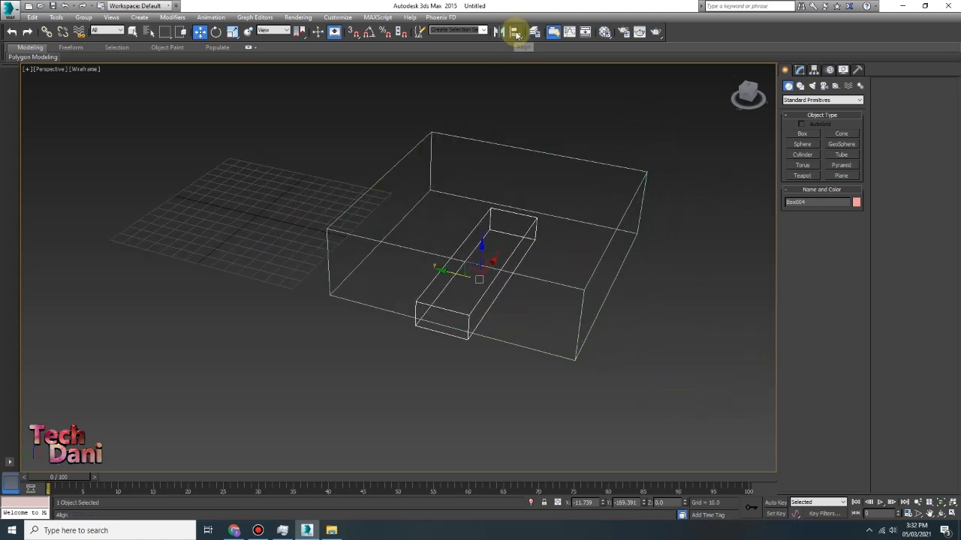
{"action": "left_click", "coordinate": [516, 148]}
{"action": "left_click", "coordinate": [708, 248]}
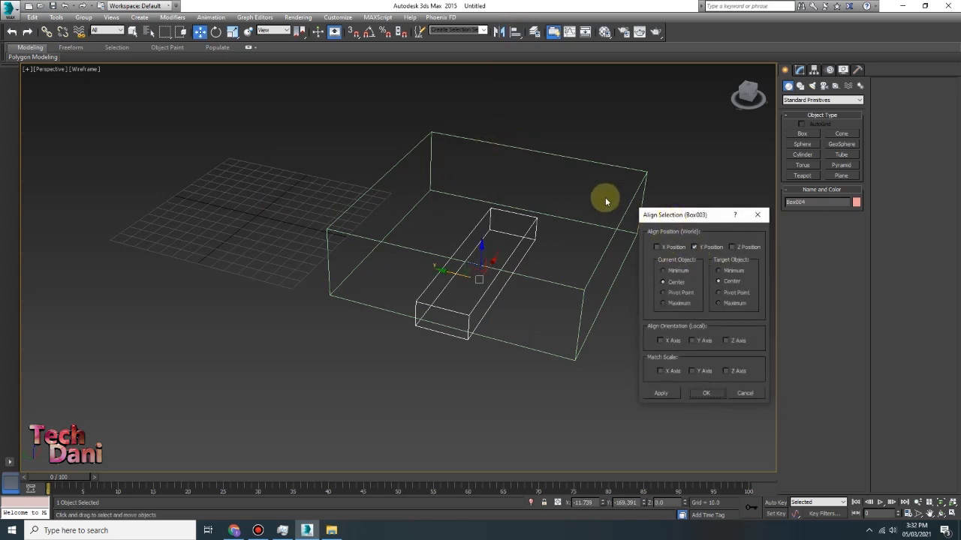
{"action": "left_click", "coordinate": [673, 248]}
{"action": "left_click", "coordinate": [703, 393]}
Align the pink box to the green box in Z Position, matching Center to Center.
{"action": "middle_click_drag", "start_coordinate": [553, 261], "coordinate": [521, 279], "text": "alt"}
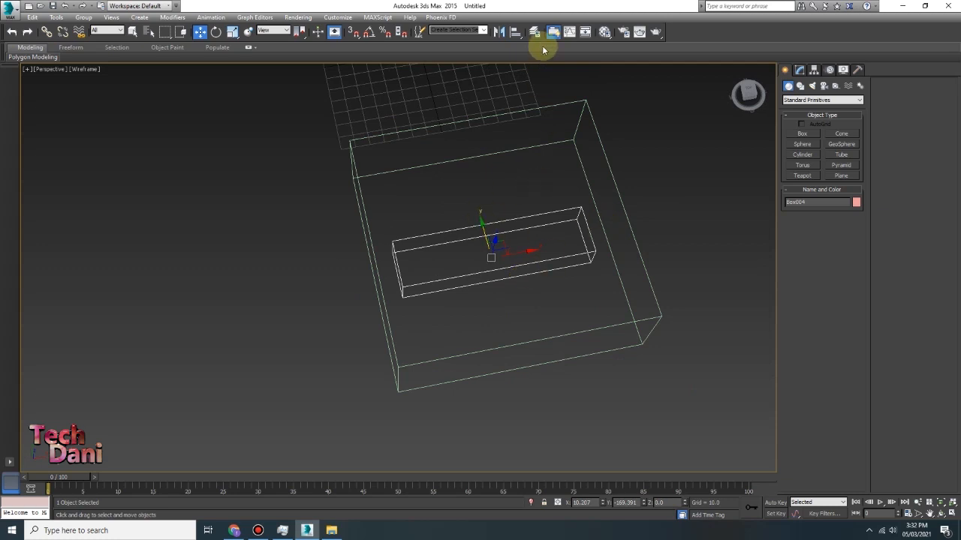
{"action": "left_click", "coordinate": [517, 33]}
{"action": "left_click", "coordinate": [576, 143]}
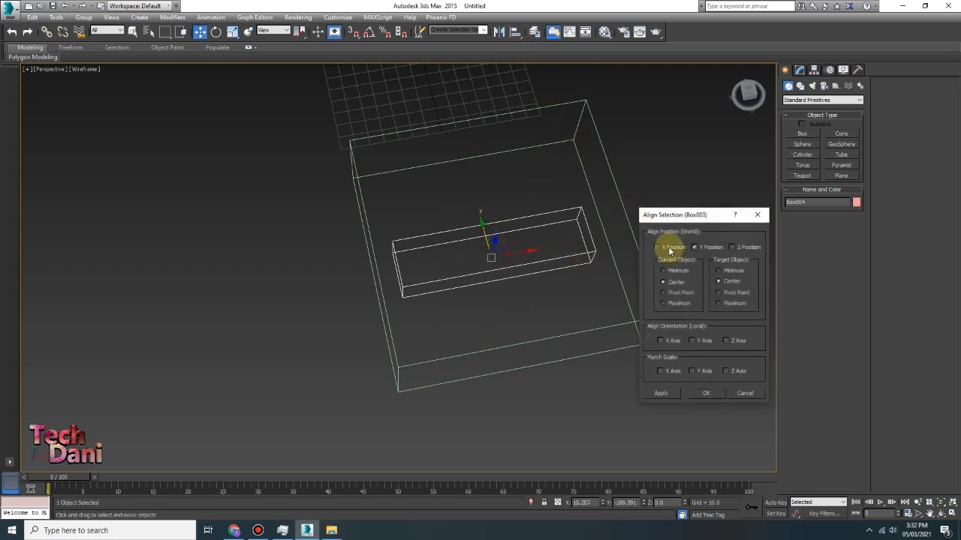
{"action": "left_click", "coordinate": [682, 273]}
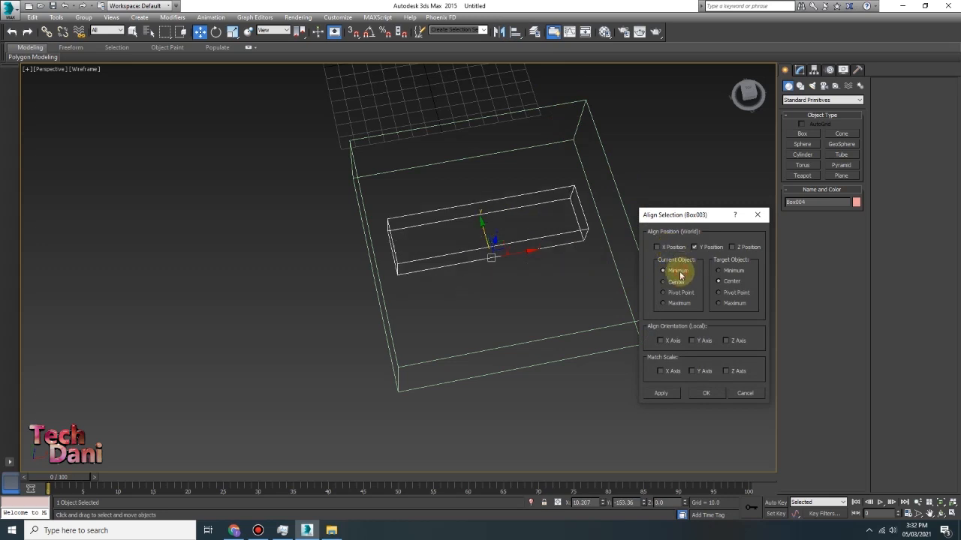
{"action": "left_click", "coordinate": [676, 281]}
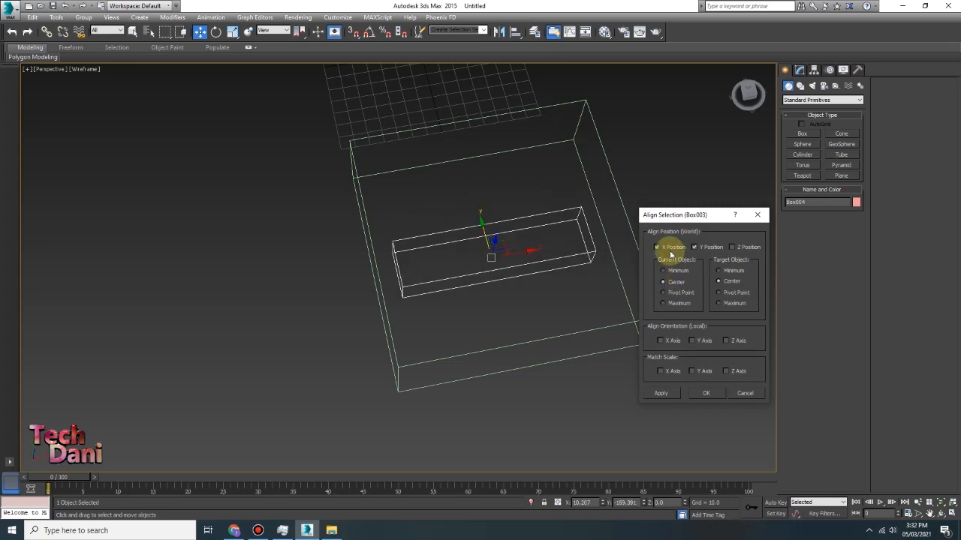
{"action": "left_click", "coordinate": [742, 252]}
{"action": "left_click", "coordinate": [703, 395]}
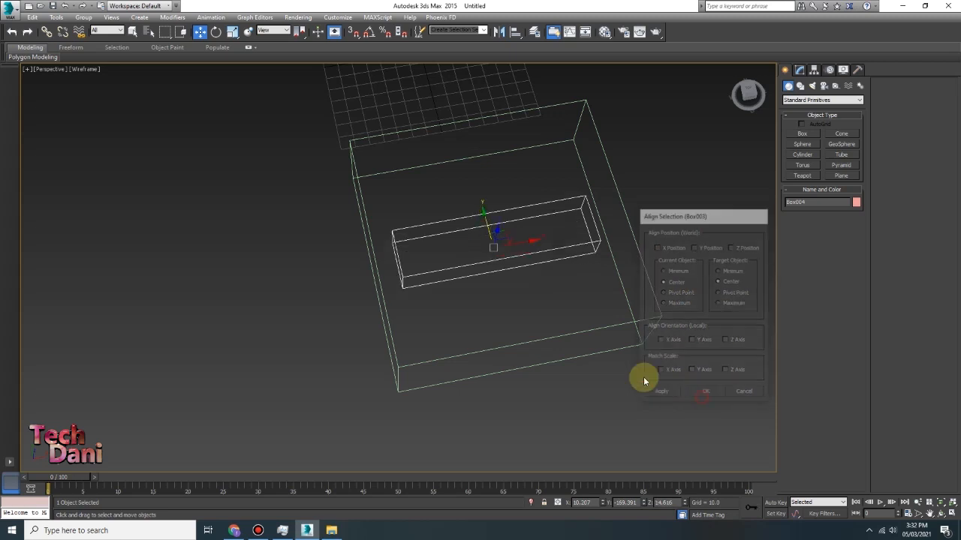
Return to shaded display and align the pink box in Z Position, matching its Minimum to the green box's Maximum.
{"action": "key", "text": "F3"}
{"action": "mouse_move", "coordinate": [525, 316]}
{"action": "middle_mouse_down", "text": "alt"}
{"action": "mouse_move", "coordinate": [518, 285]}
{"action": "mouse_move", "coordinate": [552, 247]}
{"action": "mouse_move", "coordinate": [547, 225]}
{"action": "middle_mouse_up", "text": "alt"}
{"action": "left_click", "coordinate": [514, 31]}
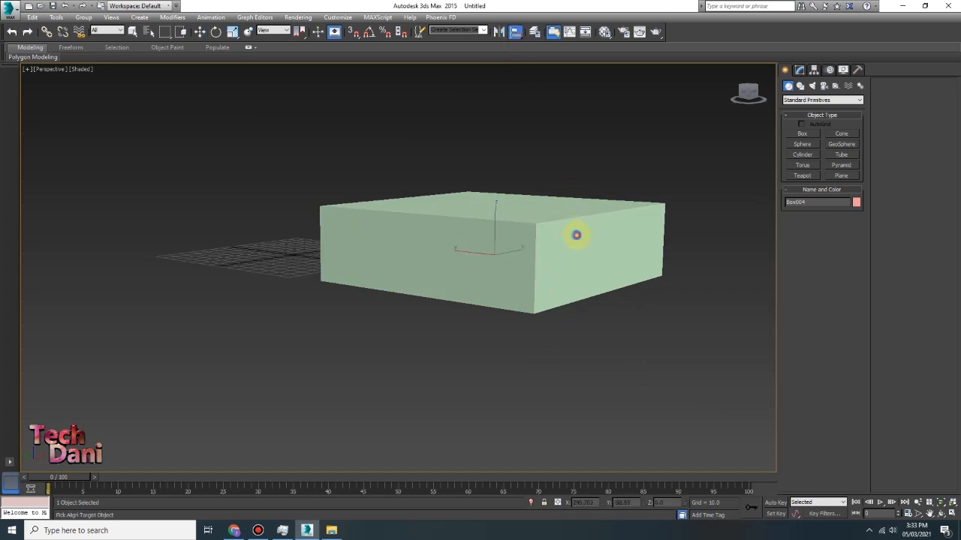
{"action": "left_click", "coordinate": [575, 235]}
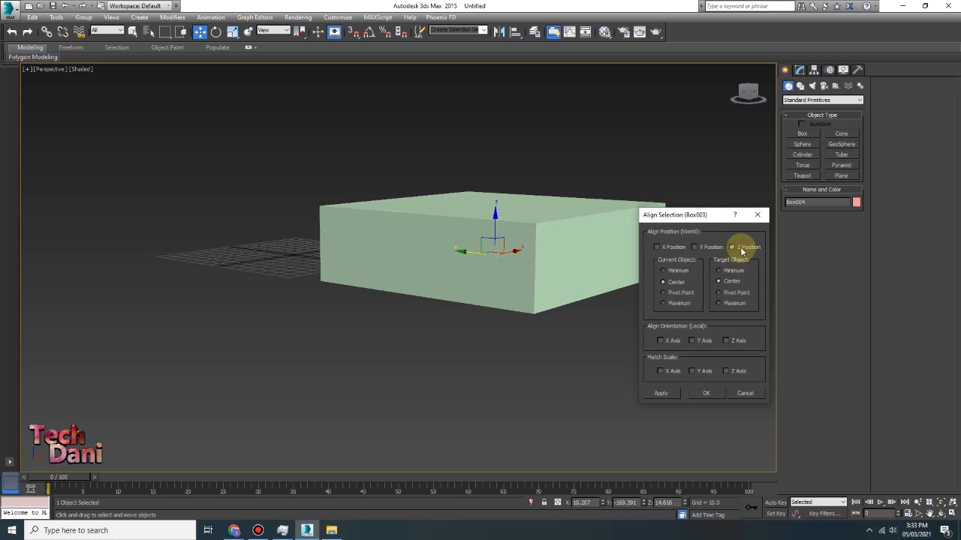
{"action": "left_click", "coordinate": [694, 269]}
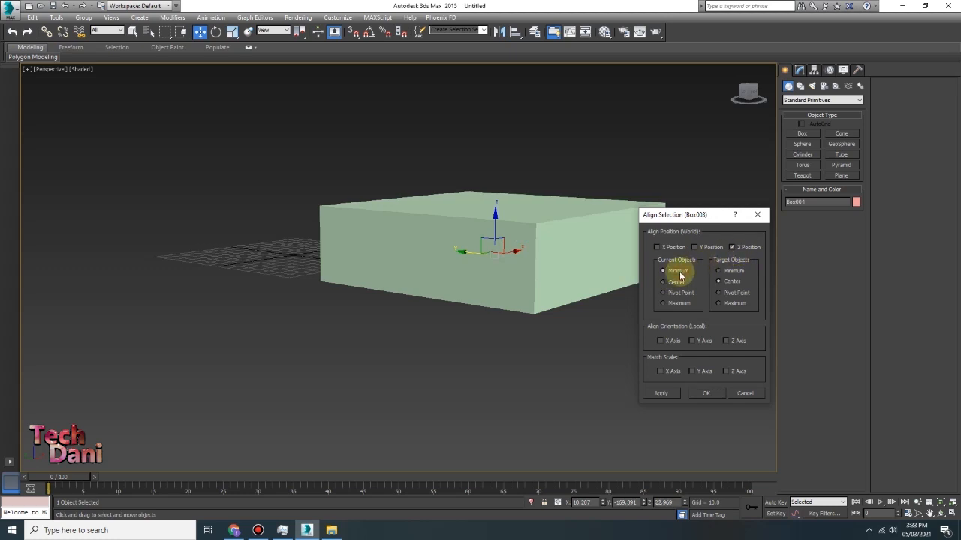
{"action": "left_click", "coordinate": [724, 303]}
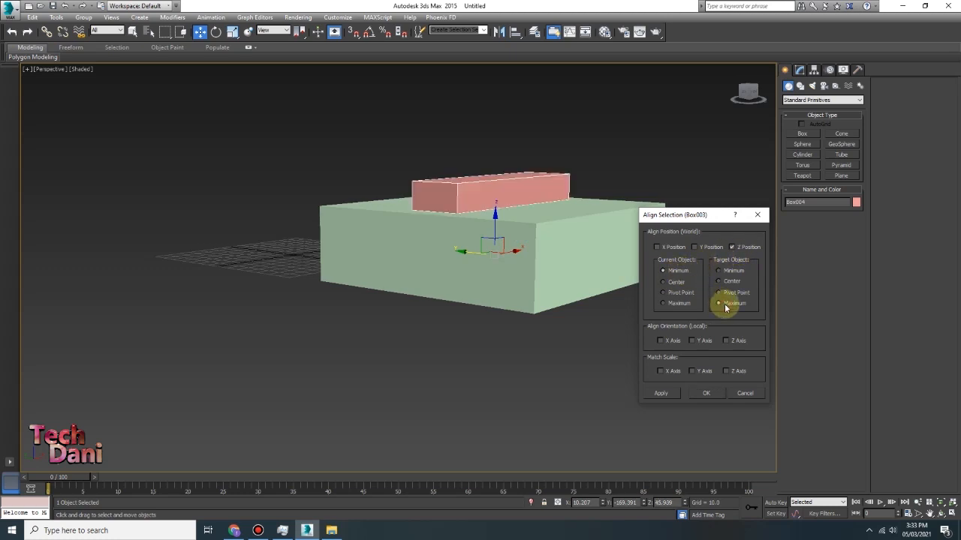
{"action": "left_click", "coordinate": [706, 393]}
Examine in the Front view how the pink box's base meets the green box's upper face.
{"action": "middle_click_drag", "start_coordinate": [491, 232], "coordinate": [493, 275], "text": "alt"}
{"action": "key", "text": "alt+w"}
{"action": "middle_click_drag", "start_coordinate": [621, 159], "coordinate": [599, 194]}
{"action": "scroll", "coordinate": [553, 142], "scroll_direction": "up", "scroll_amount": 5}
{"action": "middle_click_drag", "start_coordinate": [514, 195], "coordinate": [617, 168]}
{"action": "scroll", "coordinate": [494, 202], "scroll_direction": "up", "scroll_amount": 1}
{"action": "scroll", "coordinate": [457, 203], "scroll_direction": "up", "scroll_amount": 3}
{"action": "middle_click_drag", "start_coordinate": [406, 180], "coordinate": [475, 180]}
{"action": "scroll", "coordinate": [473, 181], "scroll_direction": "up", "scroll_amount": 3}
{"action": "scroll", "coordinate": [525, 241], "scroll_direction": "up", "scroll_amount": 2}
{"action": "scroll", "coordinate": [481, 237], "scroll_direction": "up", "scroll_amount": 4}
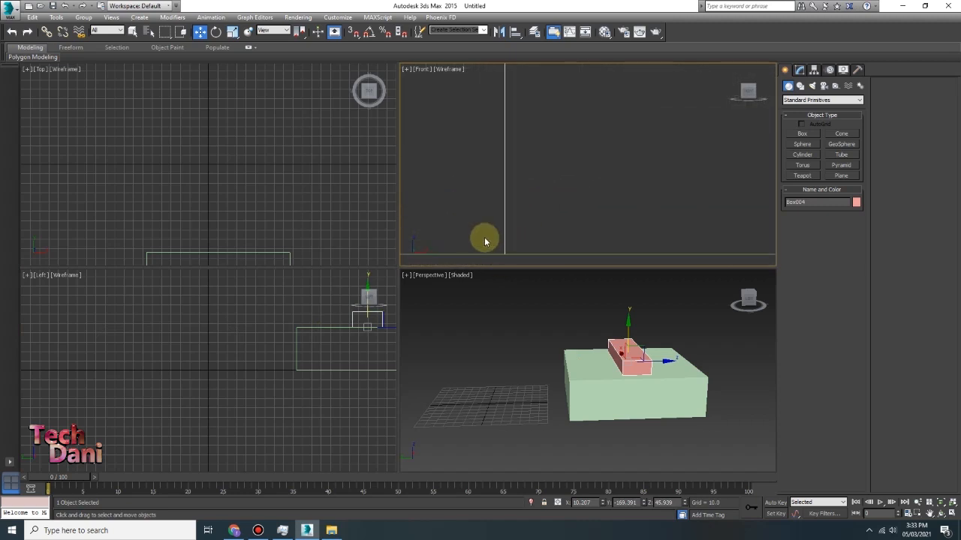
{"action": "scroll", "coordinate": [479, 208], "scroll_direction": "down", "scroll_amount": 4}
Raise the pink box slightly along Z to about 46.06 and examine the contact area in the Front view.
{"action": "right_click", "coordinate": [557, 356]}
{"action": "key", "text": "alt+w"}
{"action": "key", "text": "z"}
{"action": "middle_click_drag", "start_coordinate": [490, 284], "coordinate": [438, 253], "text": "alt"}
{"action": "scroll", "coordinate": [434, 293], "scroll_direction": "down", "scroll_amount": 4}
{"action": "left_click_drag", "start_coordinate": [438, 253], "coordinate": [438, 250]}
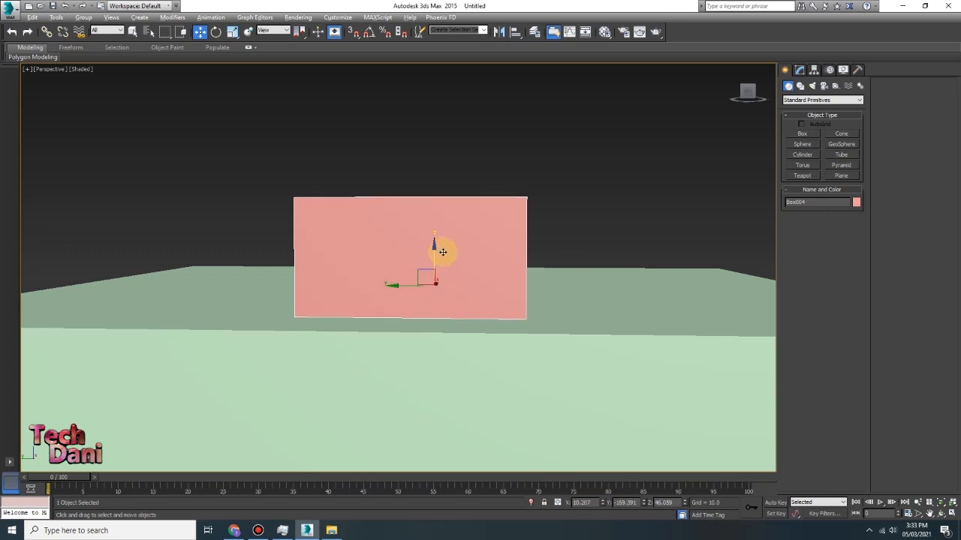
{"action": "key", "text": "alt+w"}
{"action": "scroll", "coordinate": [565, 200], "scroll_direction": "down", "scroll_amount": 6}
{"action": "middle_click_drag", "start_coordinate": [584, 186], "coordinate": [531, 192]}
{"action": "scroll", "coordinate": [526, 200], "scroll_direction": "down", "scroll_amount": 5}
{"action": "middle_click_drag", "start_coordinate": [538, 197], "coordinate": [519, 188]}
{"action": "scroll", "coordinate": [518, 190], "scroll_direction": "up", "scroll_amount": 15}
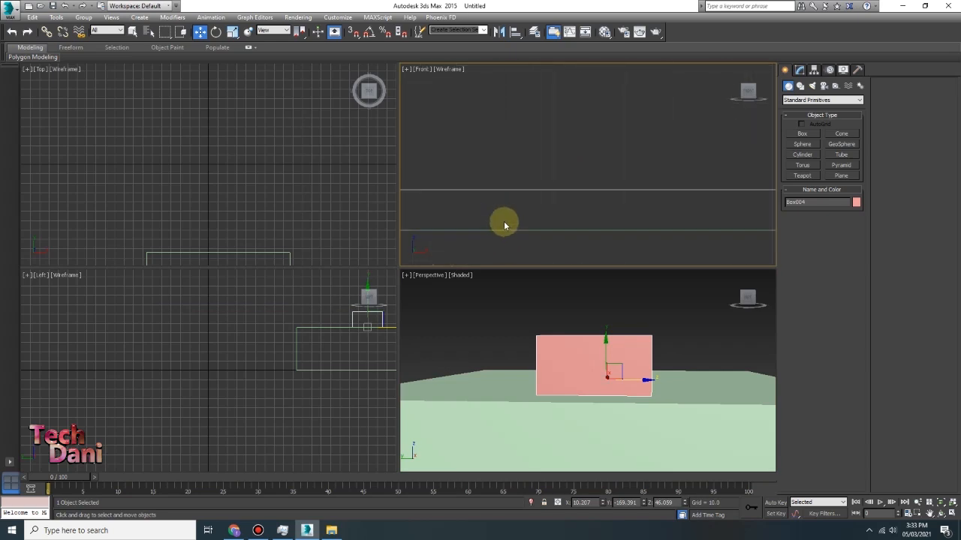
Realign the raised pink box in Z Position, Minimum to the green box's Maximum, and check the contact in the Front view.
{"action": "key", "text": "alt+w"}
{"action": "middle_click_drag", "start_coordinate": [520, 285], "coordinate": [485, 176], "text": "alt"}
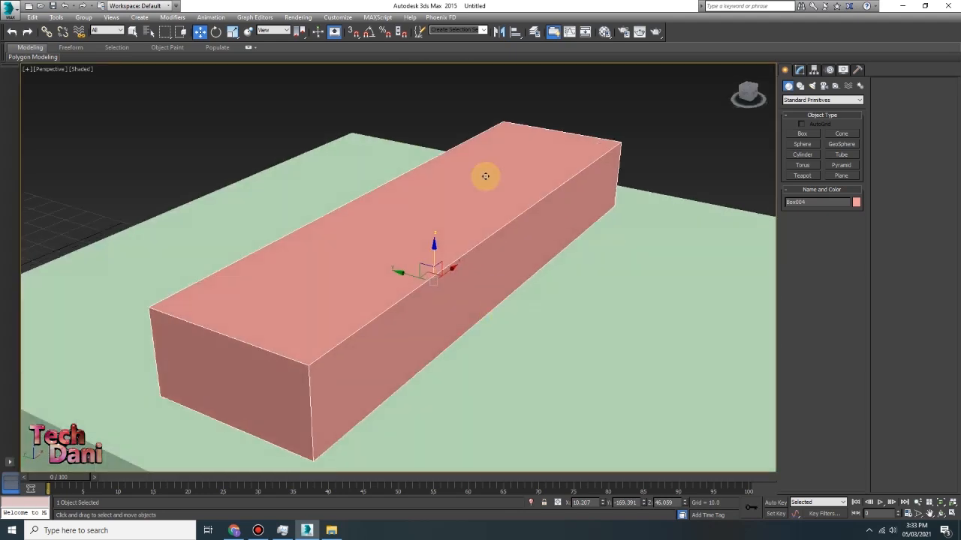
{"action": "left_click", "coordinate": [515, 31]}
{"action": "left_click", "coordinate": [593, 245]}
{"action": "left_click", "coordinate": [740, 248]}
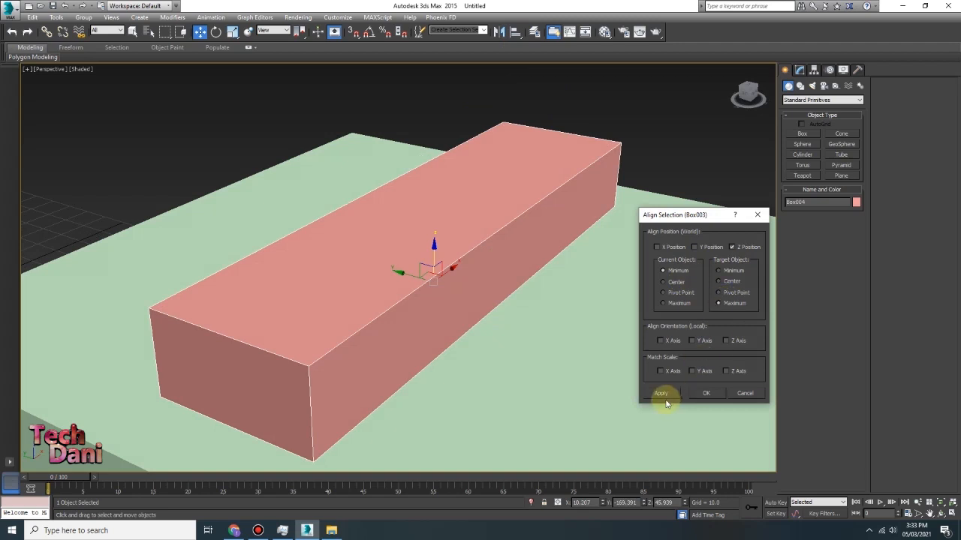
{"action": "left_click", "coordinate": [702, 392]}
{"action": "key", "text": "alt+w"}
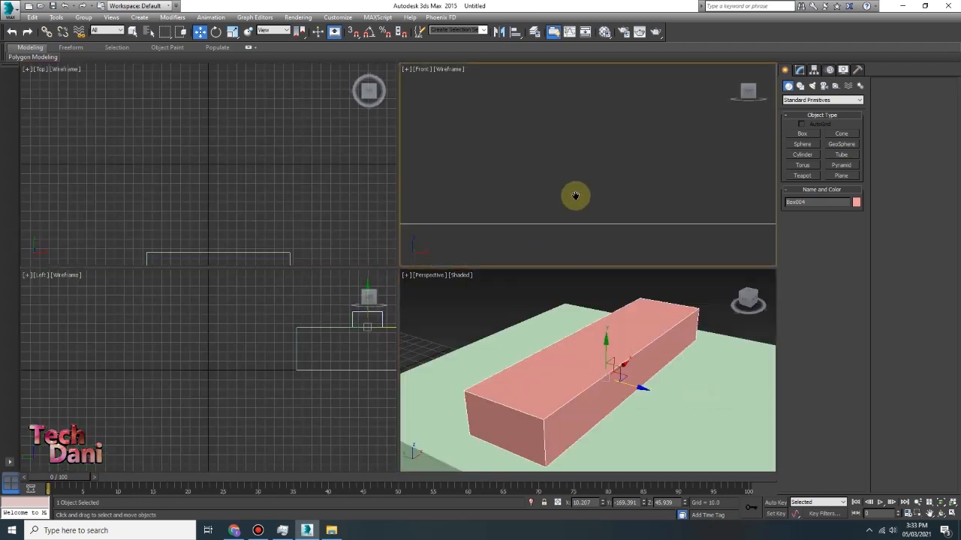
{"action": "middle_click", "coordinate": [606, 333]}
{"action": "key", "text": "alt+w"}
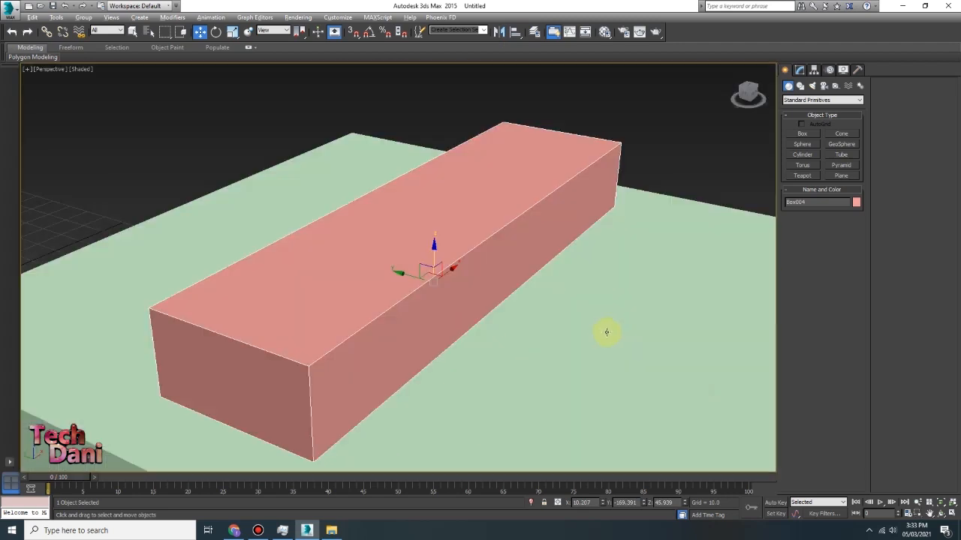
Open the Layer Explorer and expand the 0 (default) layer to list its objects.
{"action": "scroll", "coordinate": [497, 275], "scroll_direction": "down", "scroll_amount": 5}
{"action": "middle_click_drag", "start_coordinate": [557, 290], "coordinate": [511, 294], "text": "alt"}
{"action": "left_click", "coordinate": [509, 295]}
{"action": "mouse_move", "coordinate": [445, 339]}
{"action": "middle_mouse_down", "text": "alt"}
{"action": "mouse_move", "coordinate": [528, 333]}
{"action": "mouse_move", "coordinate": [425, 338]}
{"action": "middle_mouse_up", "text": "alt"}
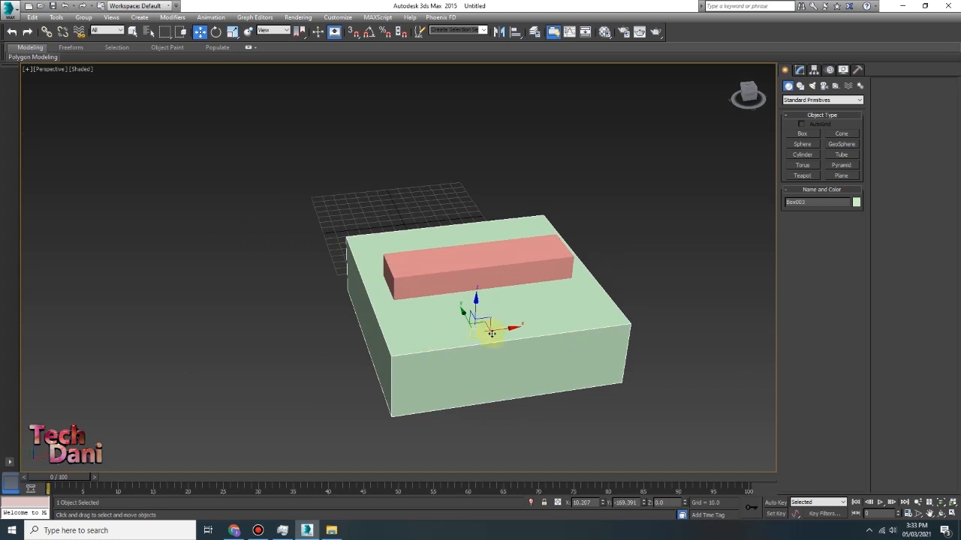
{"action": "left_click", "coordinate": [533, 33]}
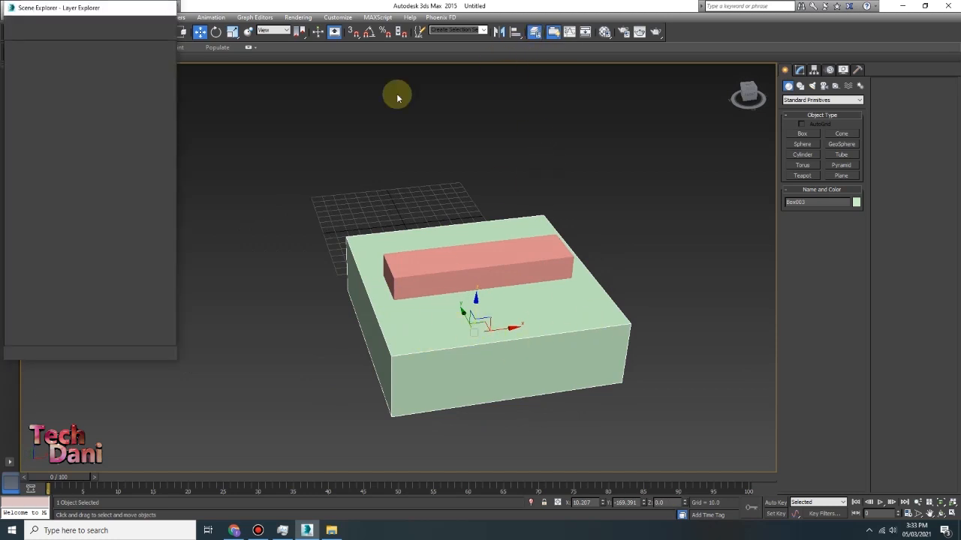
{"action": "left_click", "coordinate": [60, 105]}
{"action": "left_click", "coordinate": [60, 107]}
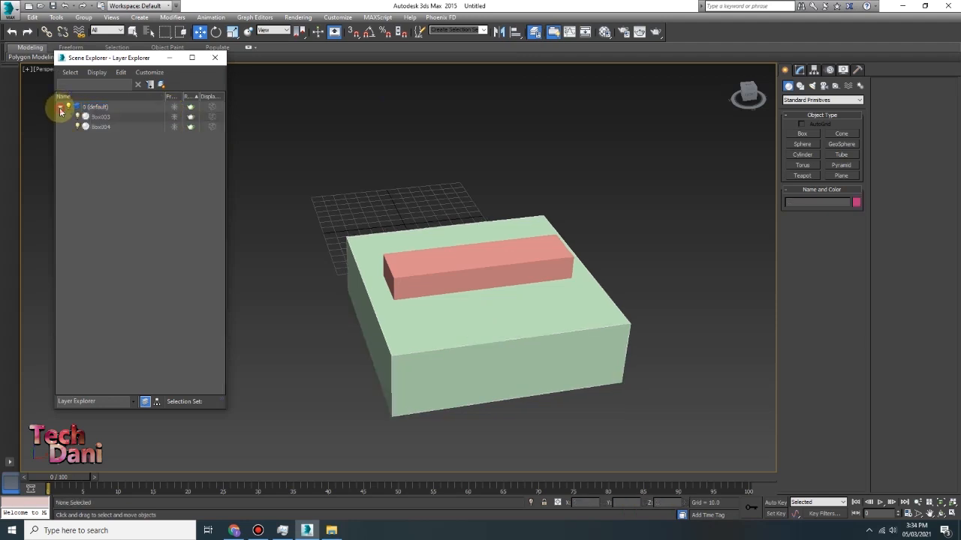
Create a photometric Target Light above the boxes with its target near the grid, and clear the selection.
{"action": "left_click", "coordinate": [811, 86]}
{"action": "left_click_drag", "start_coordinate": [542, 135], "coordinate": [443, 180]}
{"action": "right_click", "coordinate": [382, 144]}
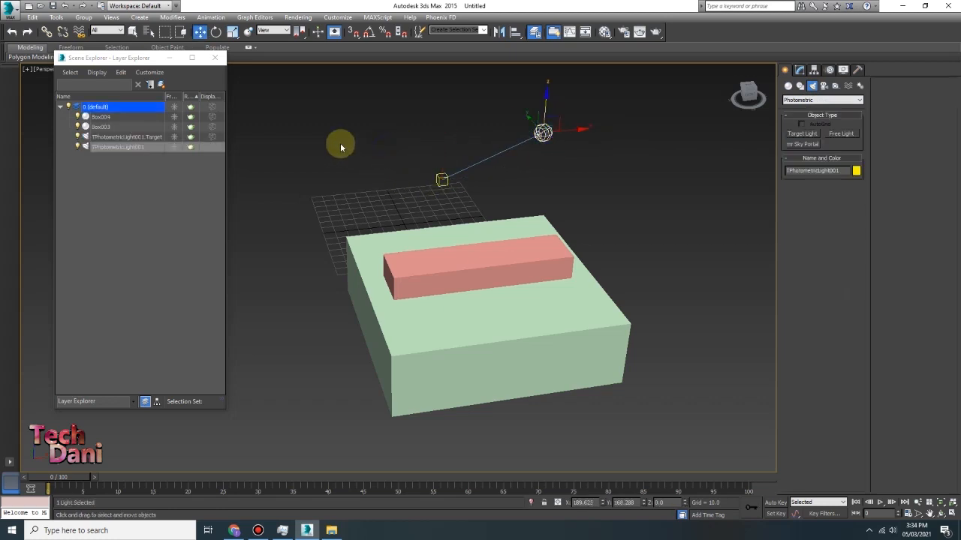
{"action": "left_click", "coordinate": [128, 167]}
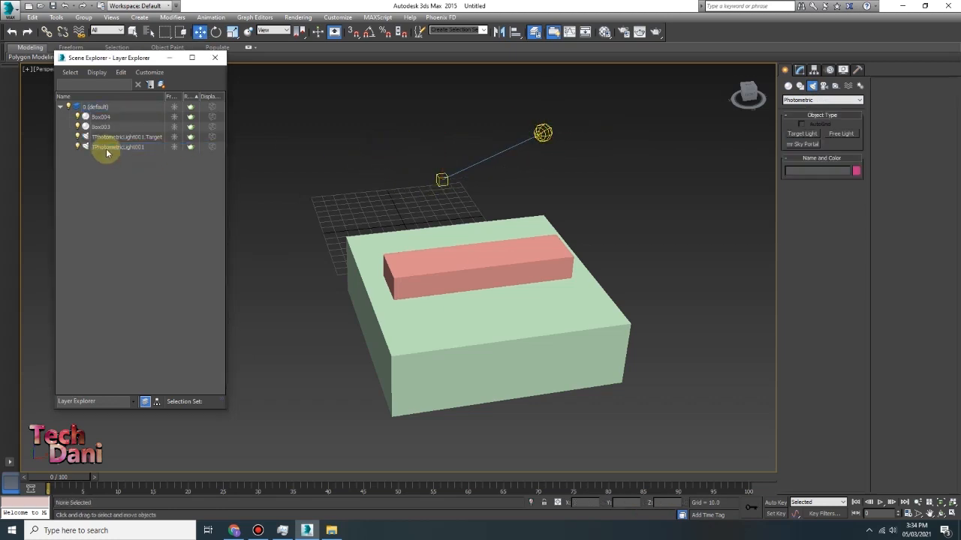
Collapse and re-expand the 0 (default) layer, and sort the Layer Explorer's objects by name.
{"action": "left_click", "coordinate": [60, 107]}
{"action": "left_click", "coordinate": [60, 106]}
{"action": "left_click", "coordinate": [85, 98]}
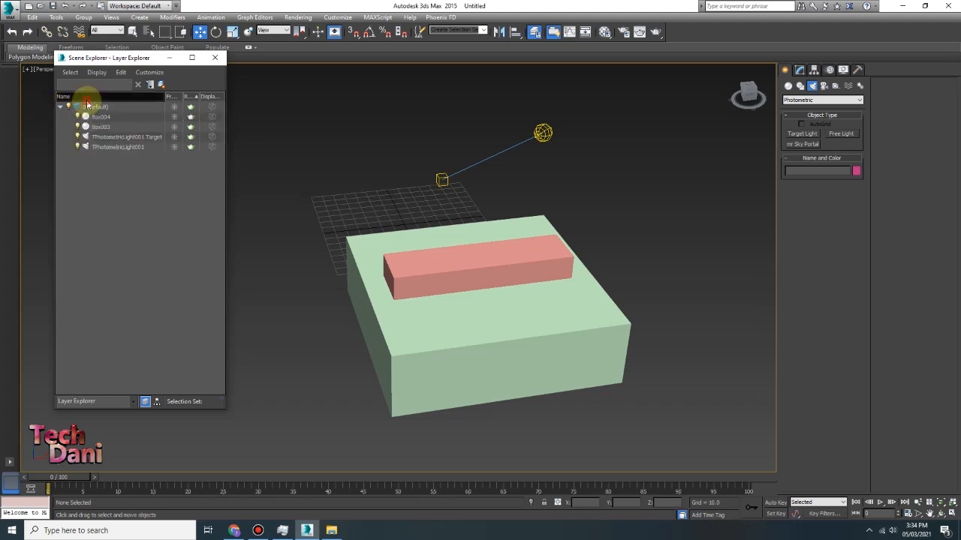
Look through the Layer Explorer's layer, display and selection options, and collapse the 0 (default) layer.
{"action": "right_click", "coordinate": [89, 187]}
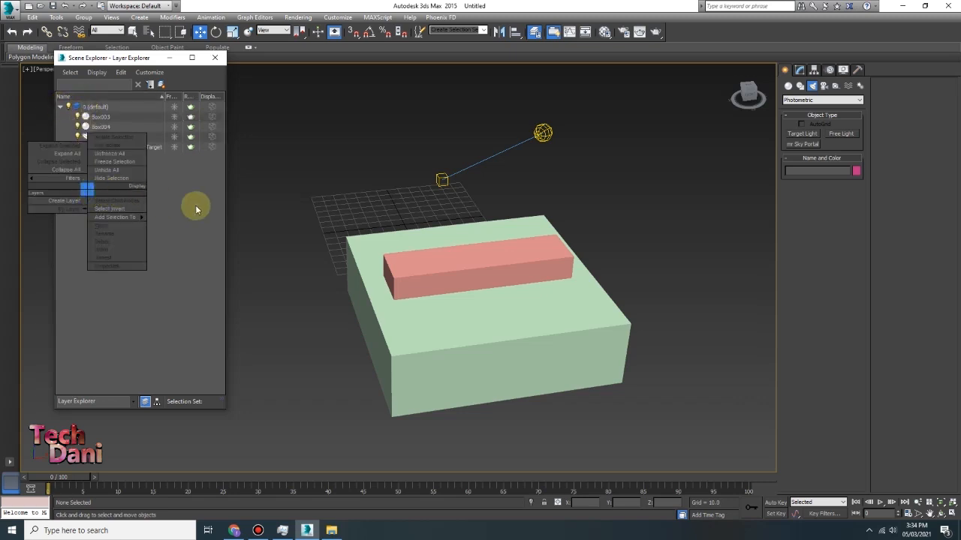
{"action": "left_click", "coordinate": [95, 72]}
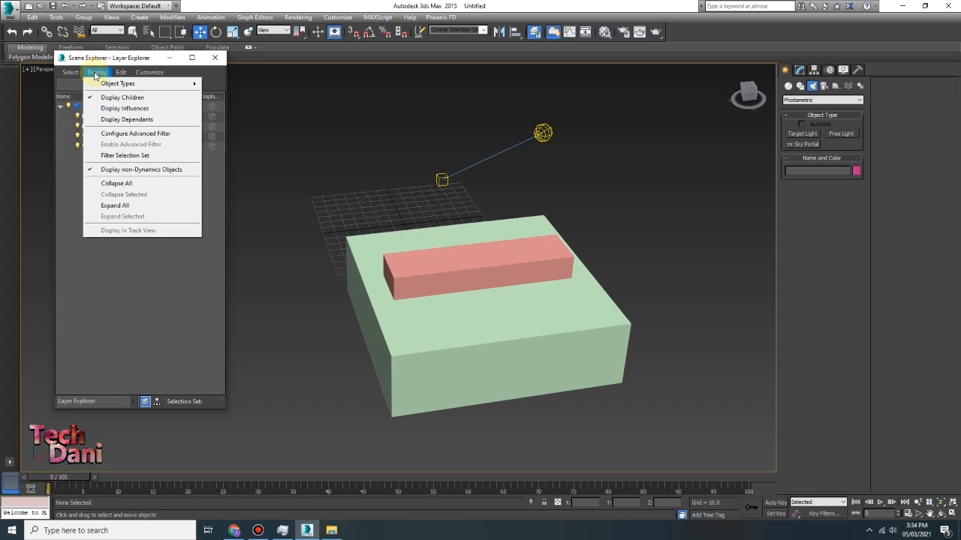
{"action": "mouse_move", "coordinate": [135, 76]}
{"action": "mouse_move", "coordinate": [73, 75]}
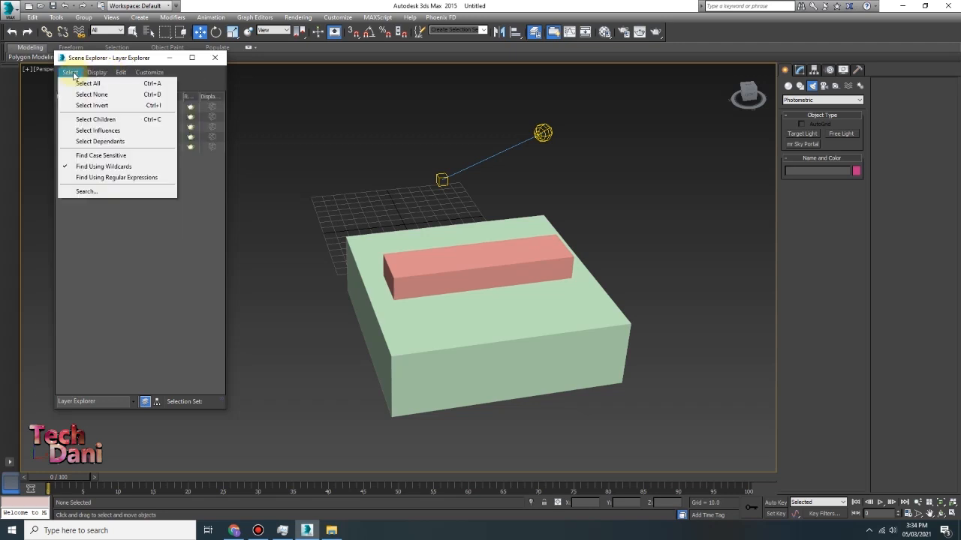
{"action": "left_click", "coordinate": [143, 205]}
{"action": "left_click", "coordinate": [60, 107]}
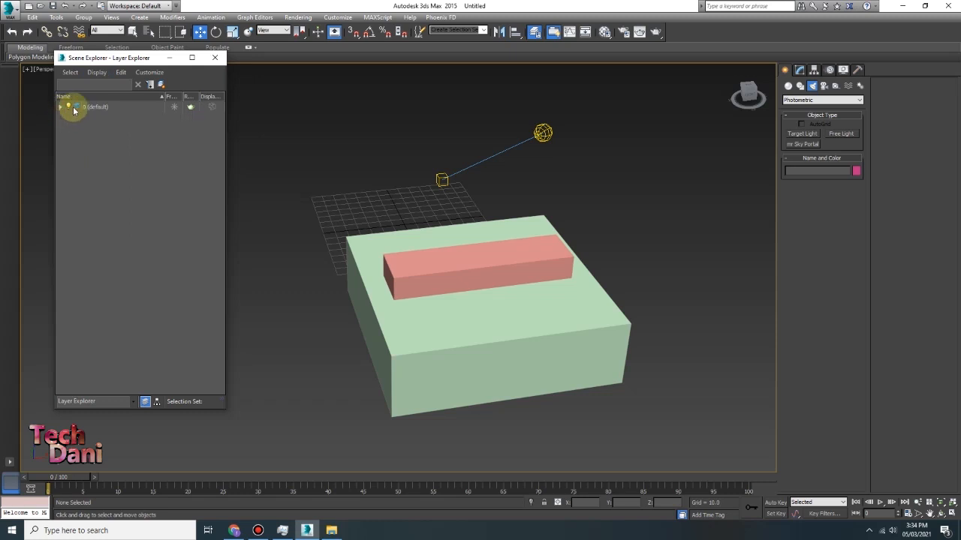
Switch the explorer to the Default Container Explorer, view its Inherit Container file browser, and dismiss it without loading a container.
{"action": "left_click", "coordinate": [131, 403]}
{"action": "mouse_move", "coordinate": [178, 441]}
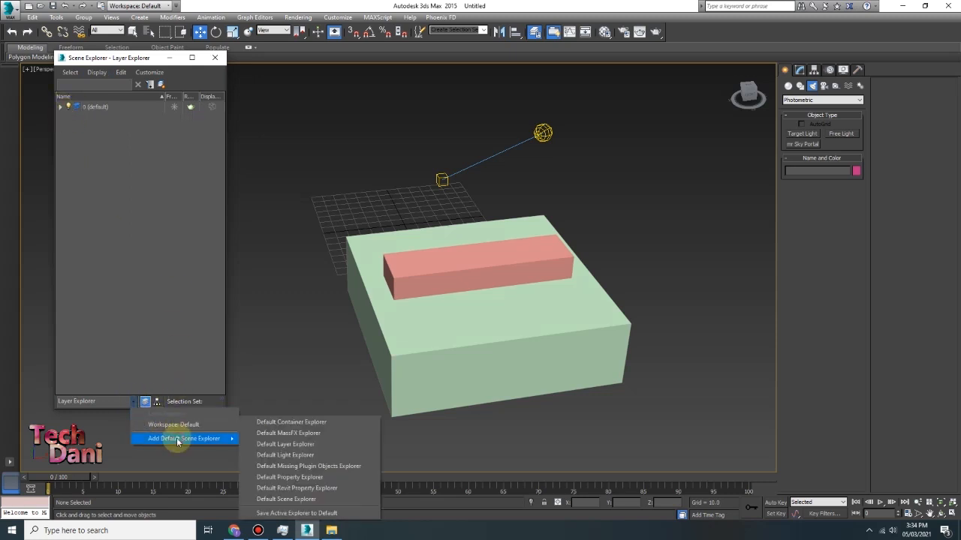
{"action": "left_click", "coordinate": [276, 423]}
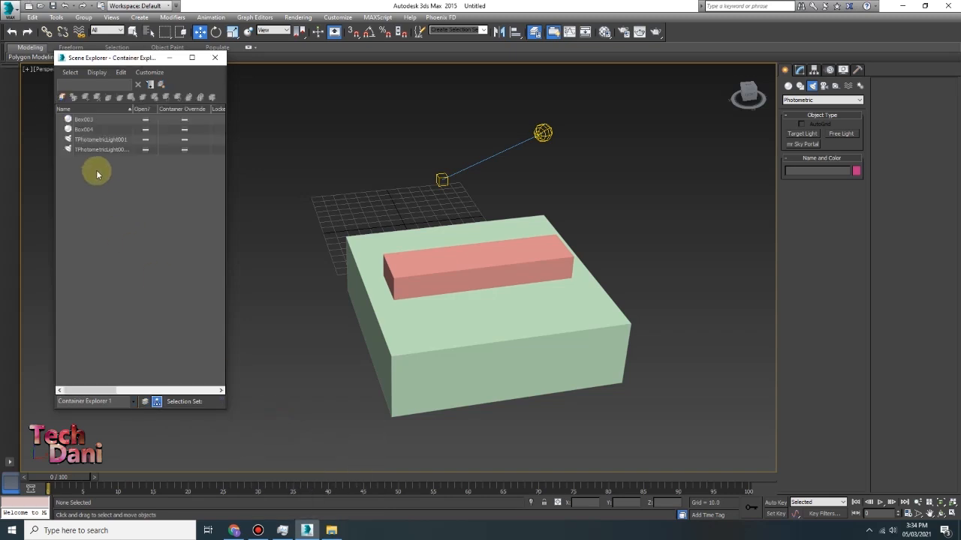
{"action": "left_click", "coordinate": [64, 97]}
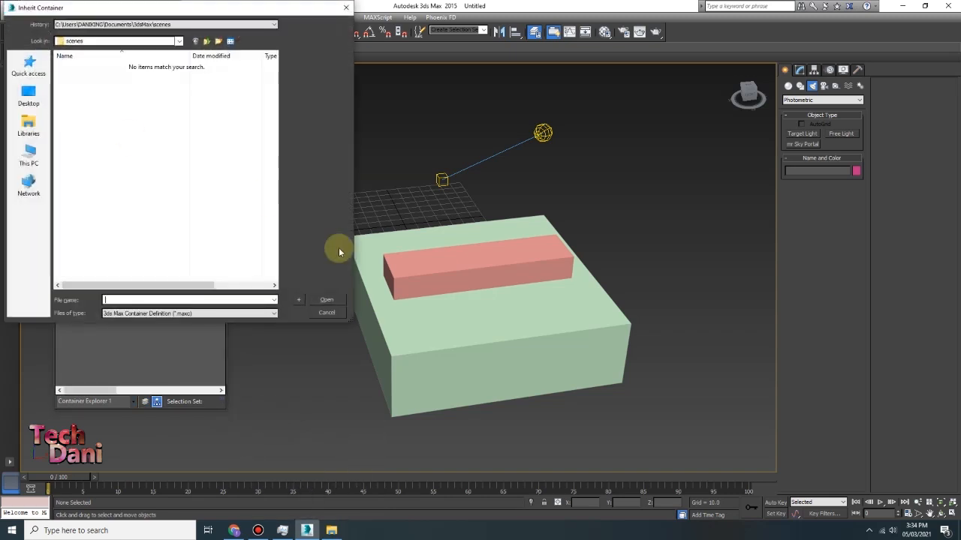
{"action": "left_click", "coordinate": [334, 317]}
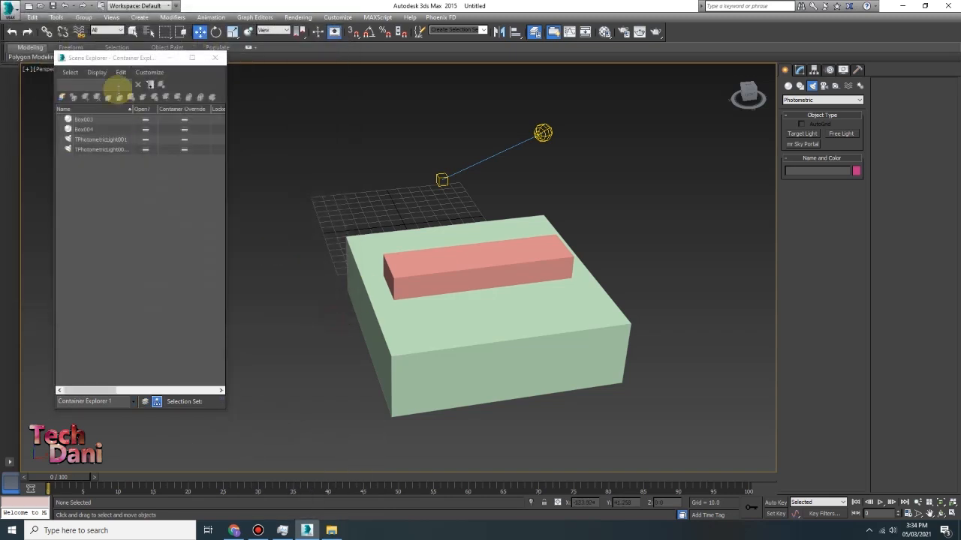
Examine the Container Explorer's columns with the photometric light selected, clear the selection, and close the explorer.
{"action": "left_click", "coordinate": [101, 139]}
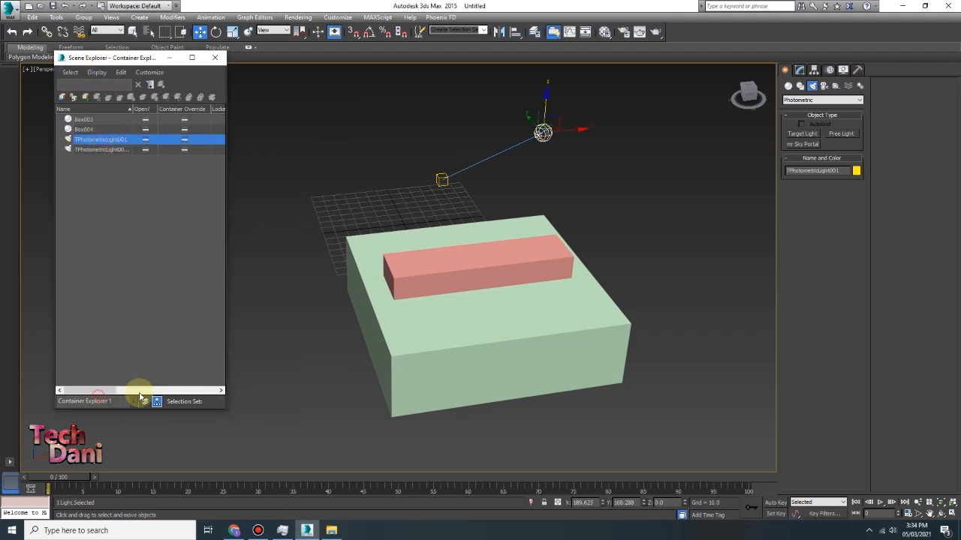
{"action": "left_click_drag", "start_coordinate": [123, 390], "coordinate": [217, 379]}
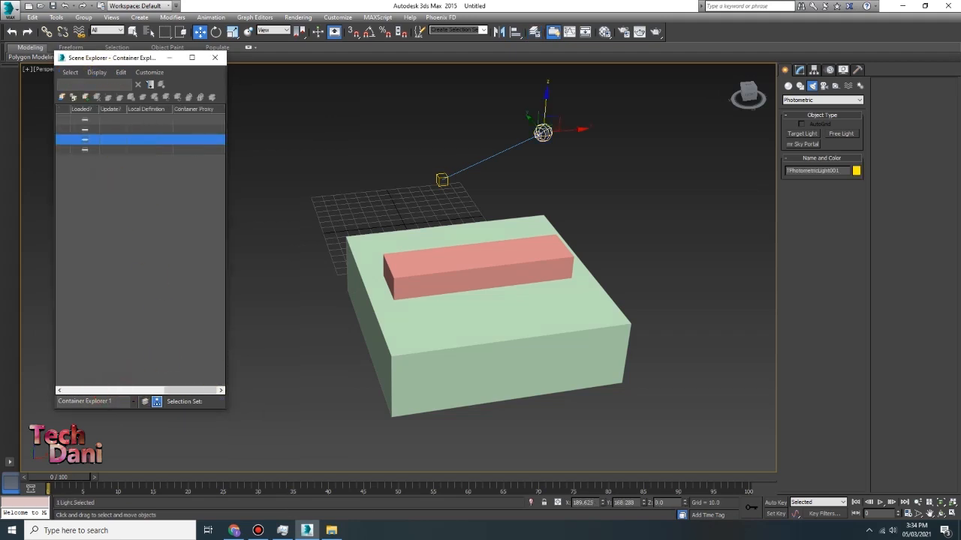
{"action": "left_click", "coordinate": [138, 184]}
{"action": "left_click_drag", "start_coordinate": [164, 392], "coordinate": [108, 387]}
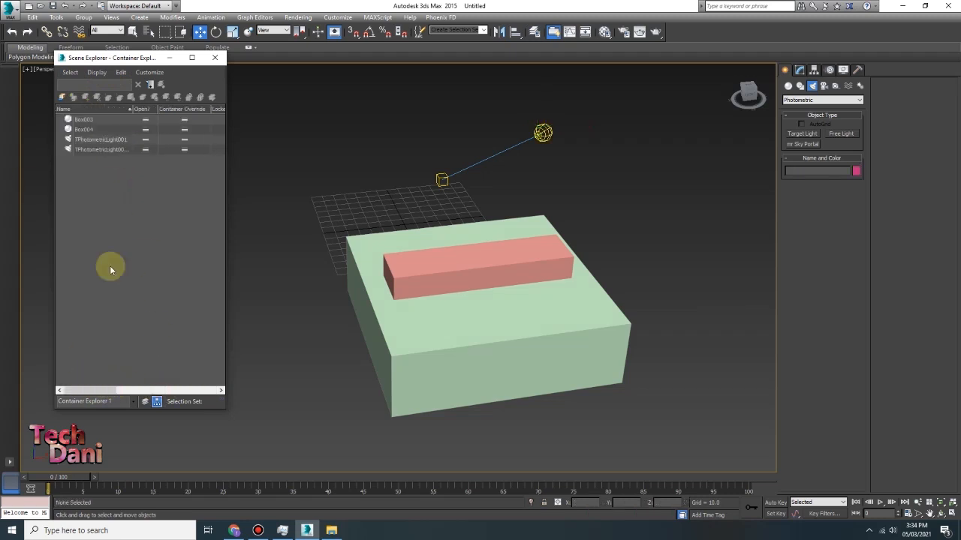
{"action": "left_click", "coordinate": [221, 58]}
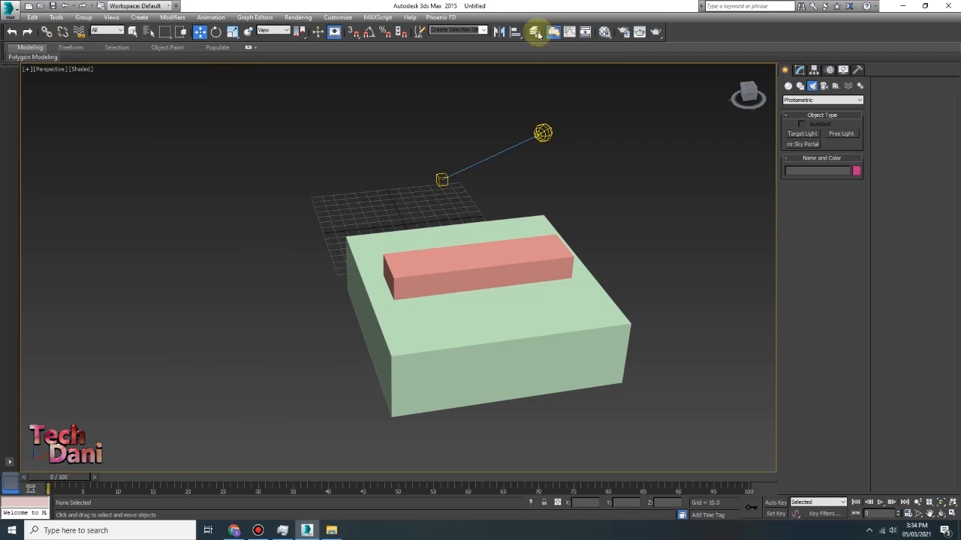
Reopen the Layer Explorer, expand the 0 (default) layer, and check the green box's entry by selecting and deselecting it.
{"action": "left_click", "coordinate": [535, 32]}
{"action": "left_click", "coordinate": [61, 109]}
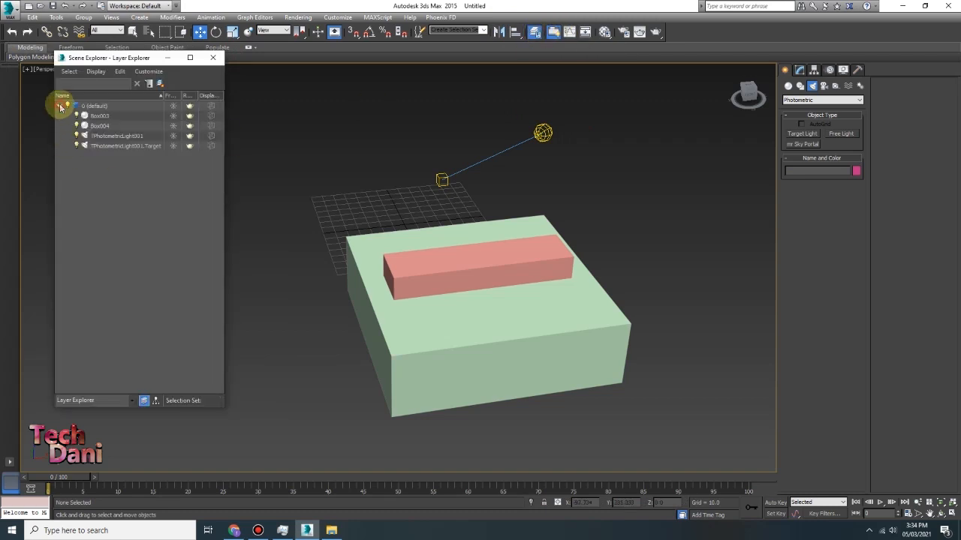
{"action": "left_click", "coordinate": [99, 116]}
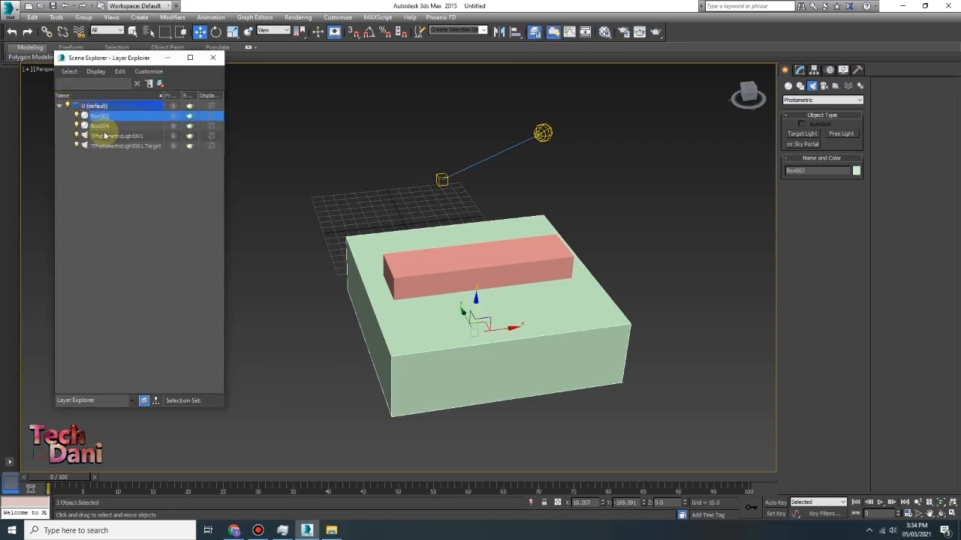
{"action": "left_click", "coordinate": [92, 182]}
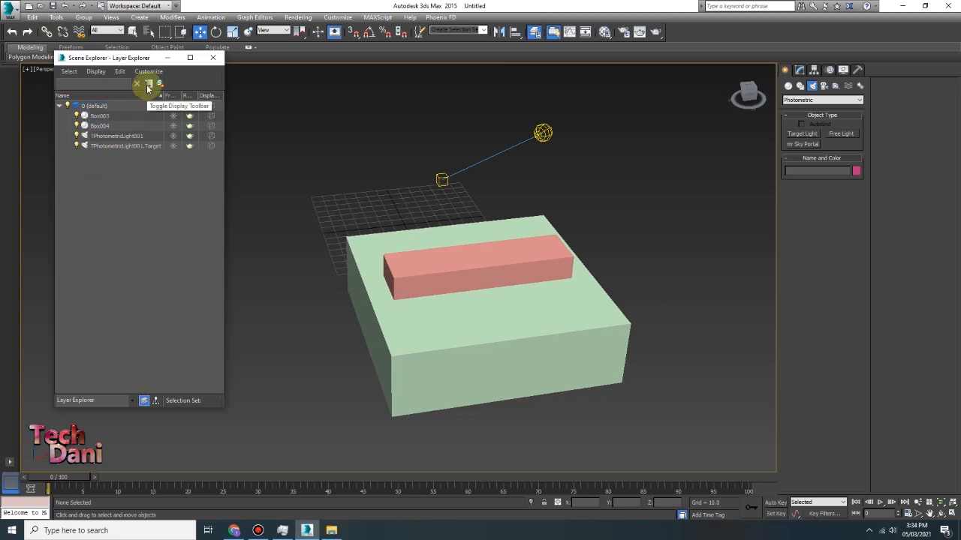
Create a layer named lights and move the photometric light and its target into it.
{"action": "left_click", "coordinate": [158, 85]}
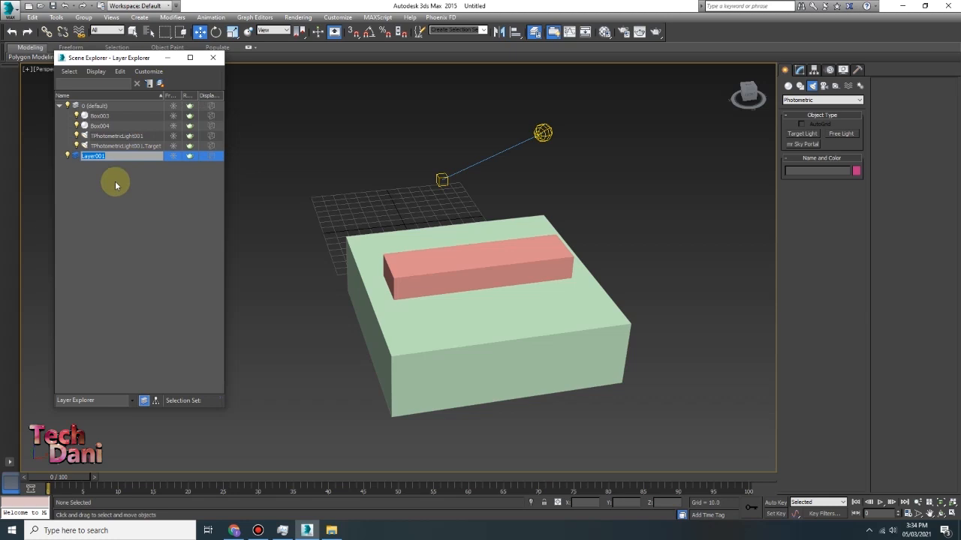
{"action": "key", "text": "BackSpace"}
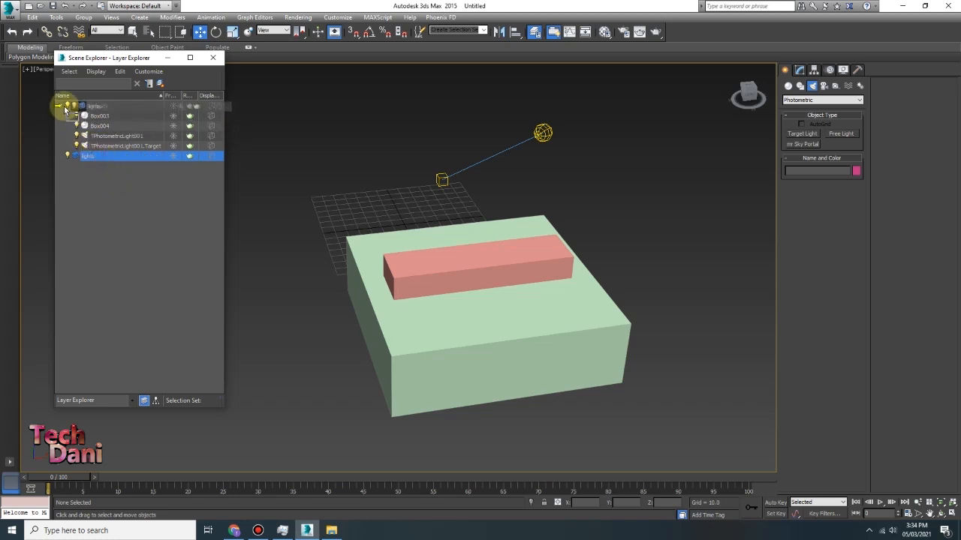
{"action": "mouse_move", "coordinate": [97, 136]}
{"action": "left_mouse_down"}
{"action": "mouse_move", "coordinate": [90, 162]}
{"action": "mouse_move", "coordinate": [105, 157]}
{"action": "mouse_move", "coordinate": [88, 139]}
{"action": "left_mouse_up"}
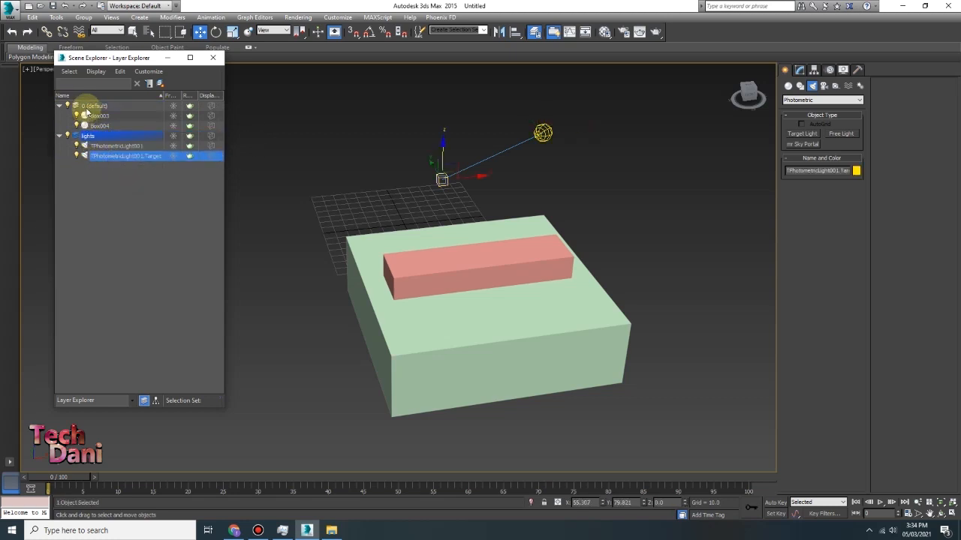
Try to rename the 0 (default) layer.
{"action": "left_click", "coordinate": [98, 105]}
{"action": "left_click", "coordinate": [99, 105]}
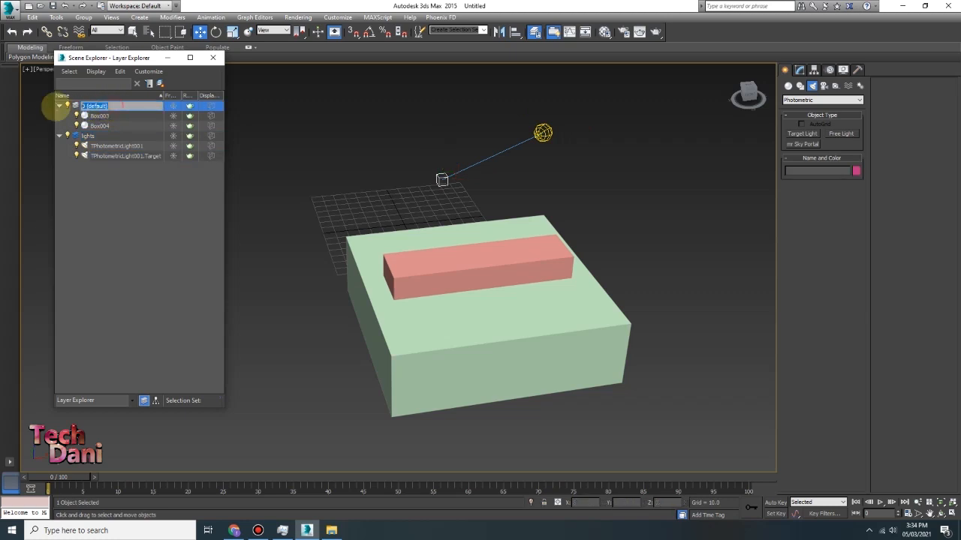
{"action": "key", "text": "BackSpace"}
{"action": "key", "text": "Return"}
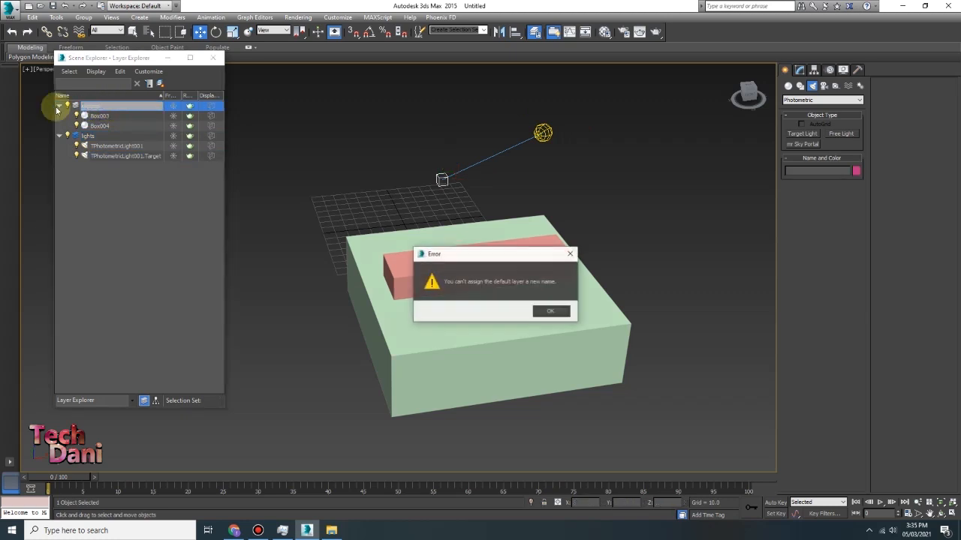
{"action": "left_click", "coordinate": [546, 313]}
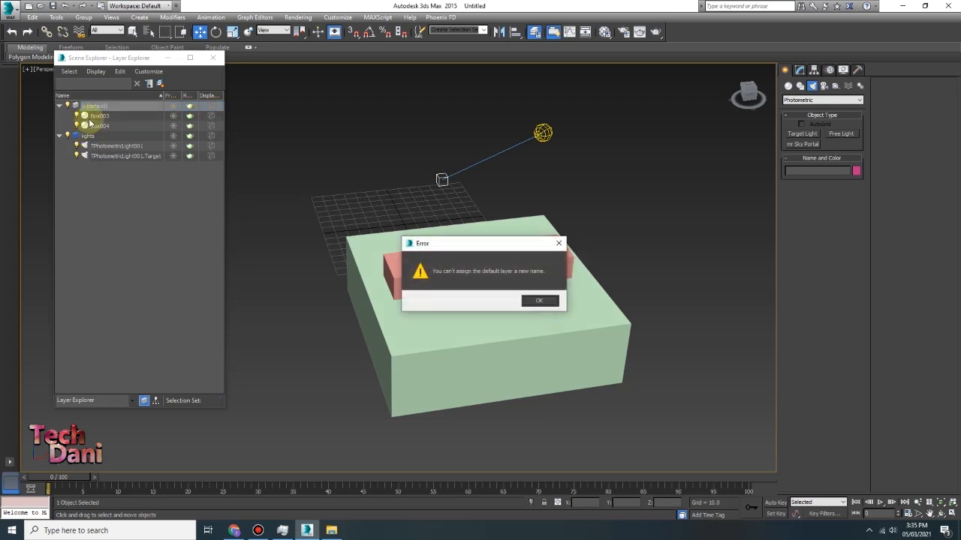
{"action": "left_click", "coordinate": [554, 302]}
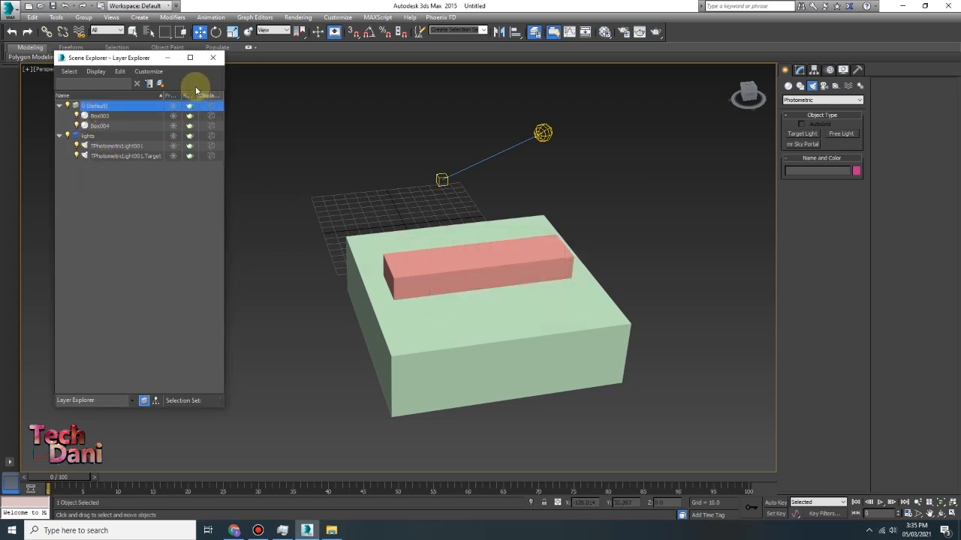
Create a sublayer named Mesh under the 0 (default) layer and move both boxes into it.
{"action": "left_click", "coordinate": [159, 82]}
{"action": "type", "text": "1"}
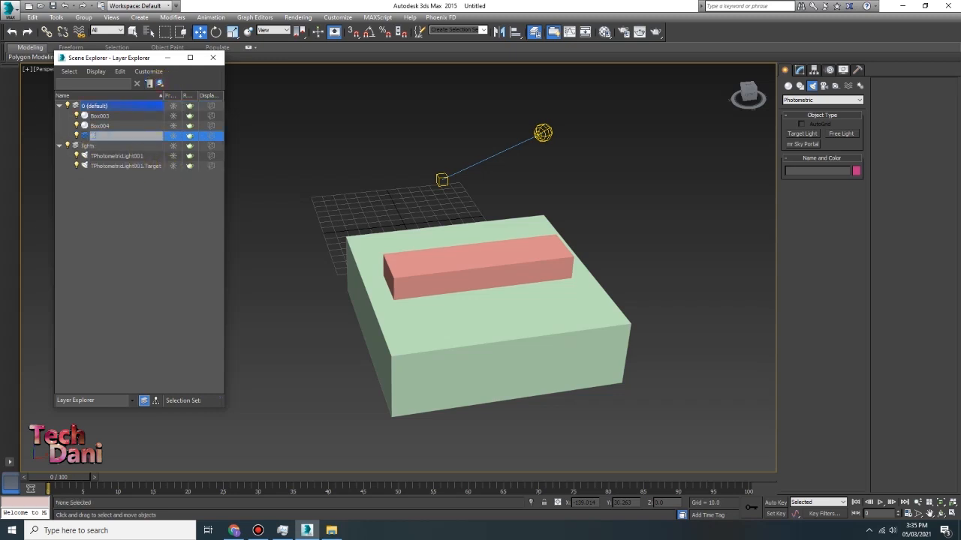
{"action": "key", "text": "Return"}
{"action": "left_click_drag", "start_coordinate": [99, 140], "coordinate": [66, 106]}
{"action": "left_click", "coordinate": [107, 117]}
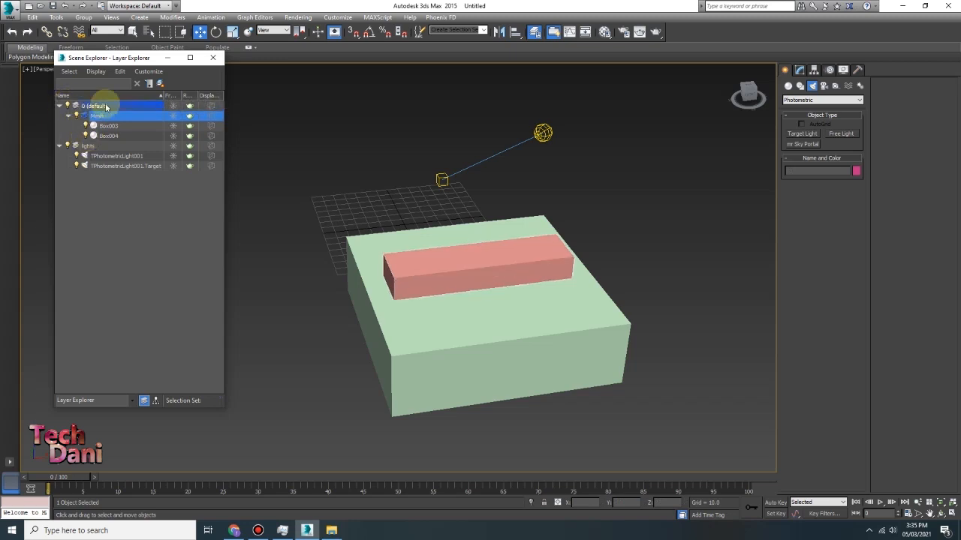
Leave the Mesh layer's name as it is, and toggle the layer's visibility off and back on.
{"action": "double_click", "coordinate": [98, 117]}
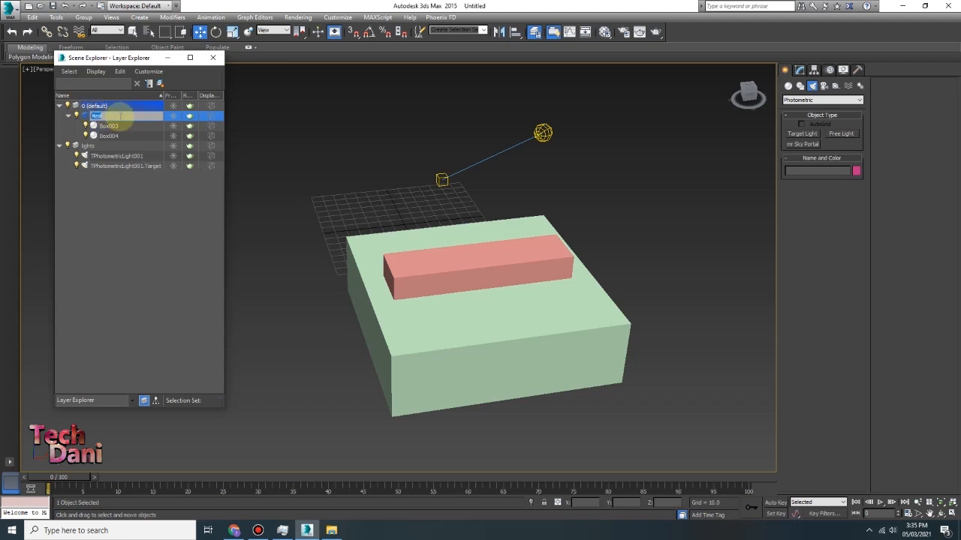
{"action": "left_click", "coordinate": [75, 115]}
{"action": "left_click", "coordinate": [76, 115]}
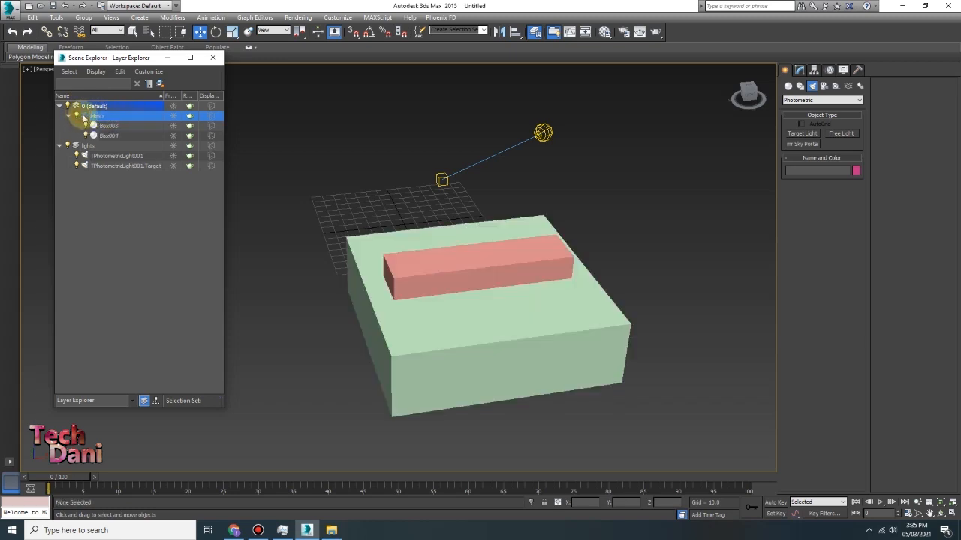
Try moving the Mesh layer out of 0 (default) and into the lights layer, and return it under 0 (default).
{"action": "mouse_move", "coordinate": [98, 114]}
{"action": "left_mouse_down"}
{"action": "mouse_move", "coordinate": [69, 105]}
{"action": "mouse_move", "coordinate": [92, 110]}
{"action": "mouse_move", "coordinate": [75, 101]}
{"action": "mouse_move", "coordinate": [74, 195]}
{"action": "mouse_move", "coordinate": [91, 116]}
{"action": "left_mouse_up"}
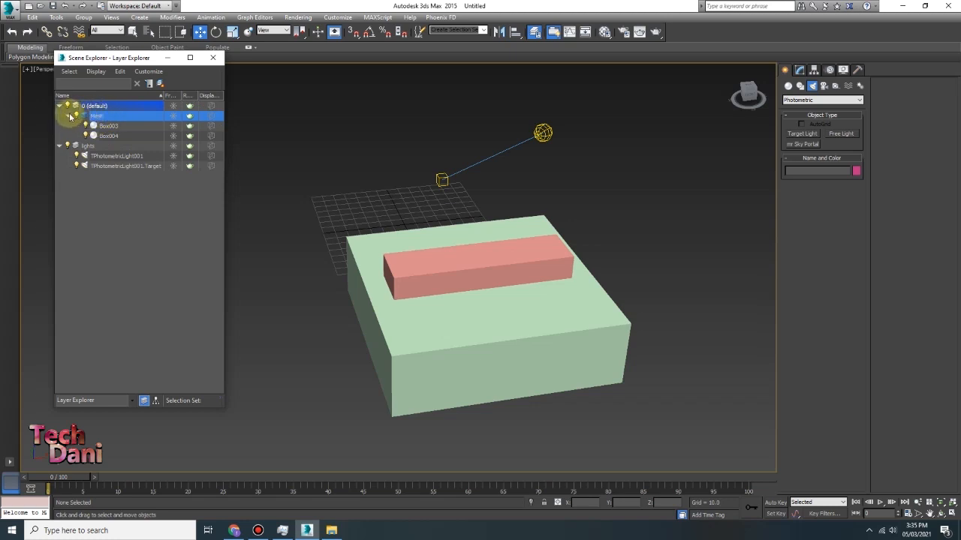
{"action": "double_click", "coordinate": [113, 115]}
{"action": "left_click", "coordinate": [164, 119]}
{"action": "left_click_drag", "start_coordinate": [105, 116], "coordinate": [83, 108]}
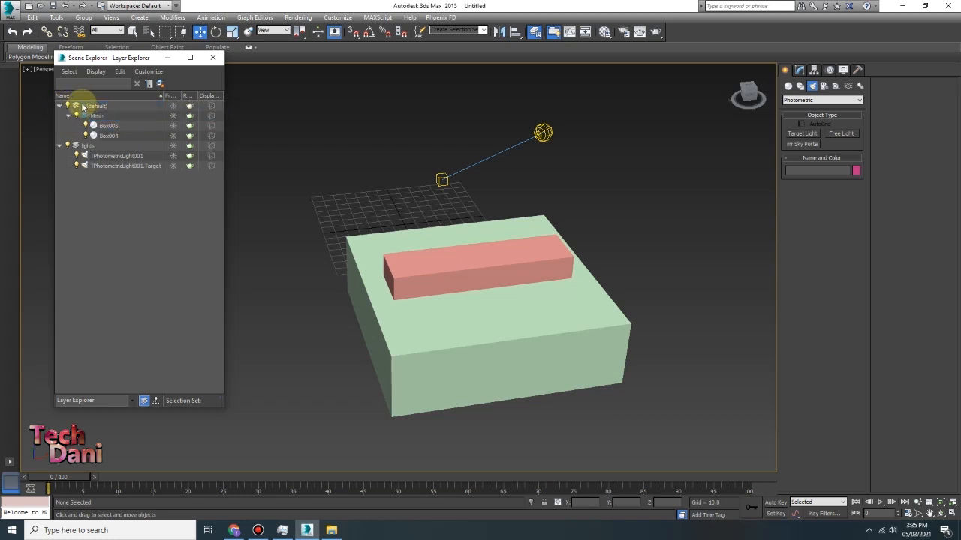
{"action": "left_click", "coordinate": [60, 107]}
{"action": "left_click", "coordinate": [60, 107]}
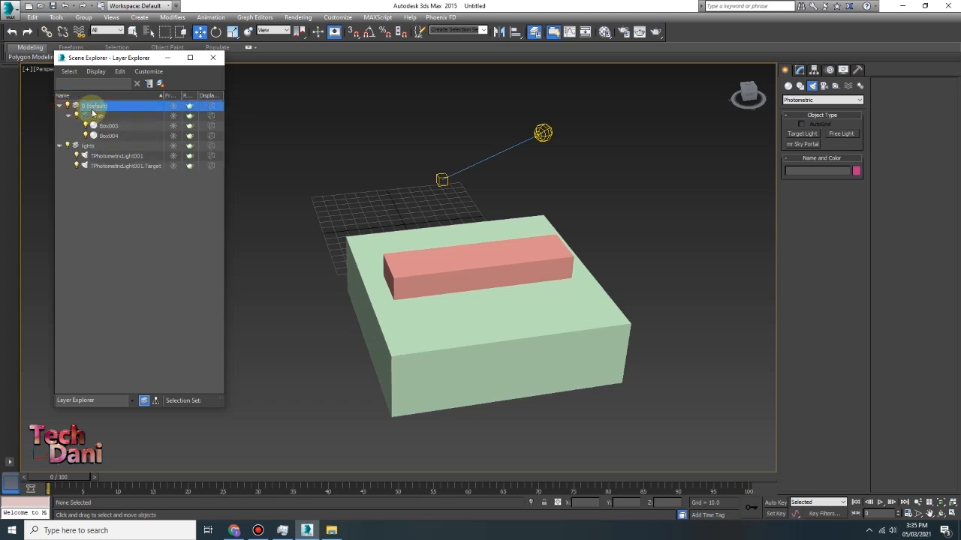
{"action": "left_click_drag", "start_coordinate": [107, 117], "coordinate": [82, 128]}
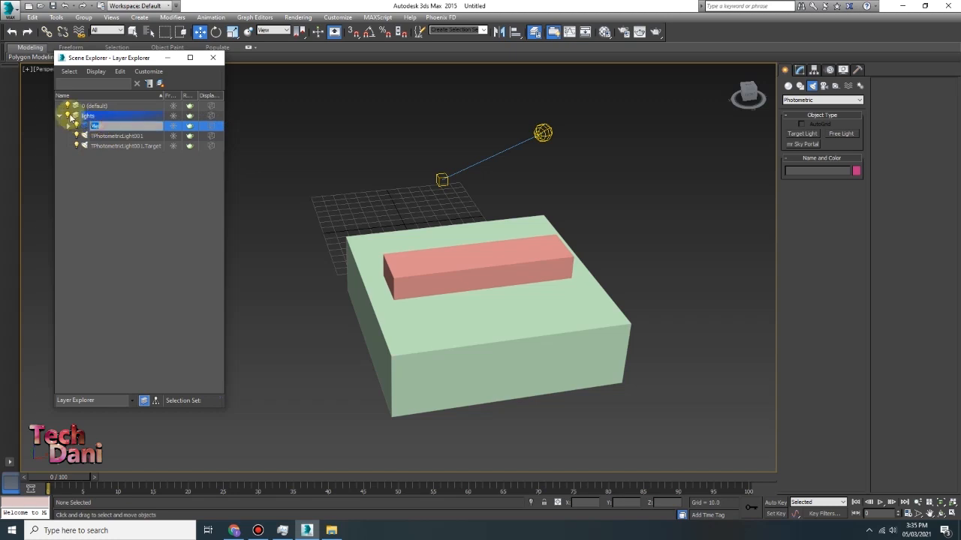
{"action": "left_click_drag", "start_coordinate": [131, 126], "coordinate": [73, 108]}
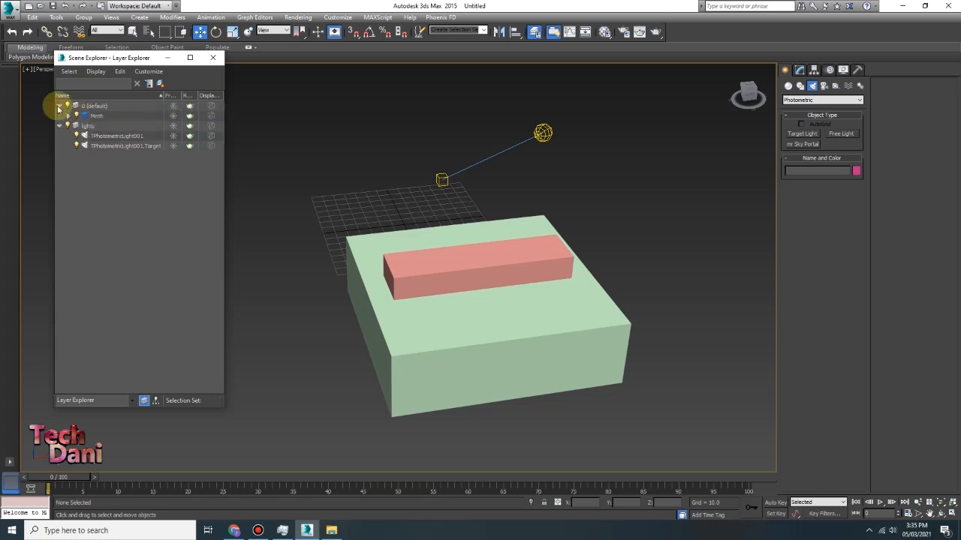
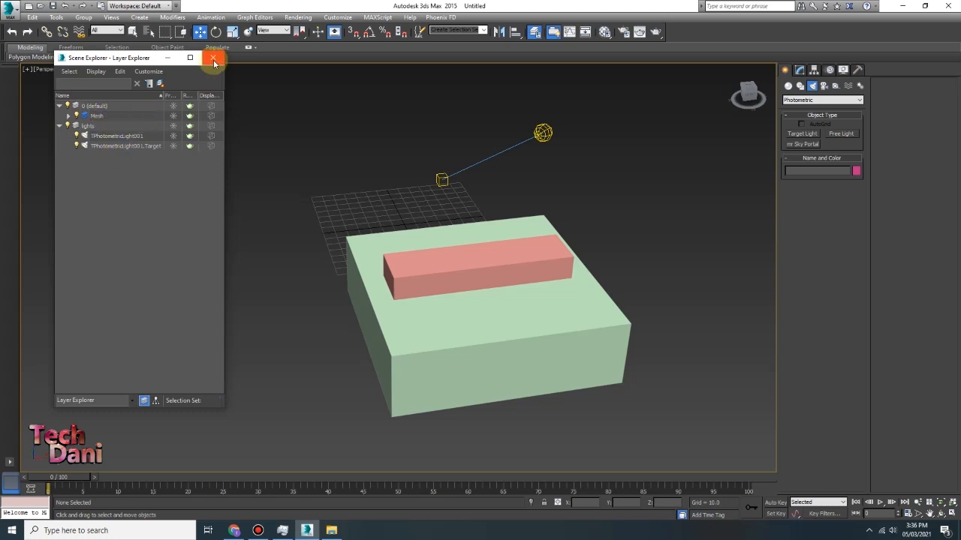
Toggle the lights layer's visibility off and back on, and hide the 0 (default) layer with its boxes.
{"action": "left_click", "coordinate": [67, 126]}
{"action": "left_click", "coordinate": [67, 126]}
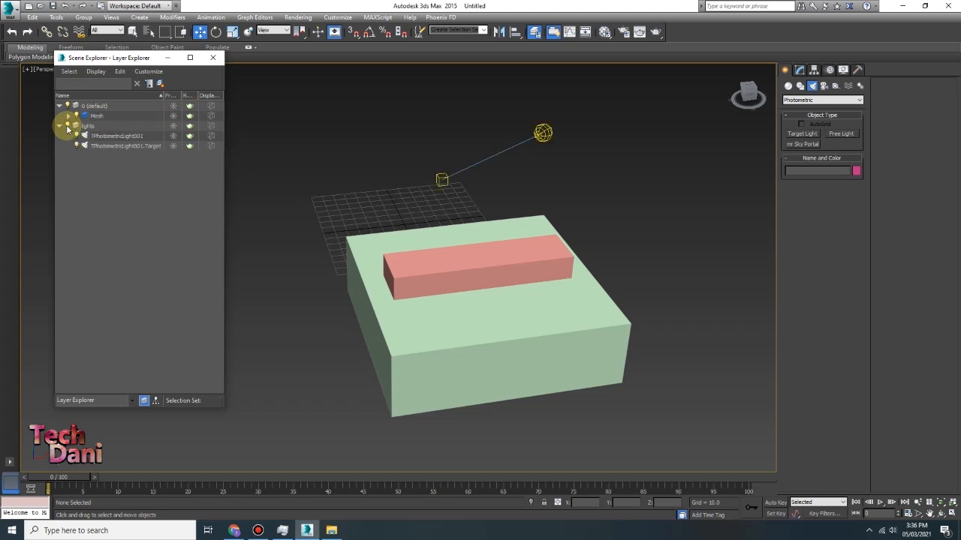
{"action": "left_click", "coordinate": [67, 106]}
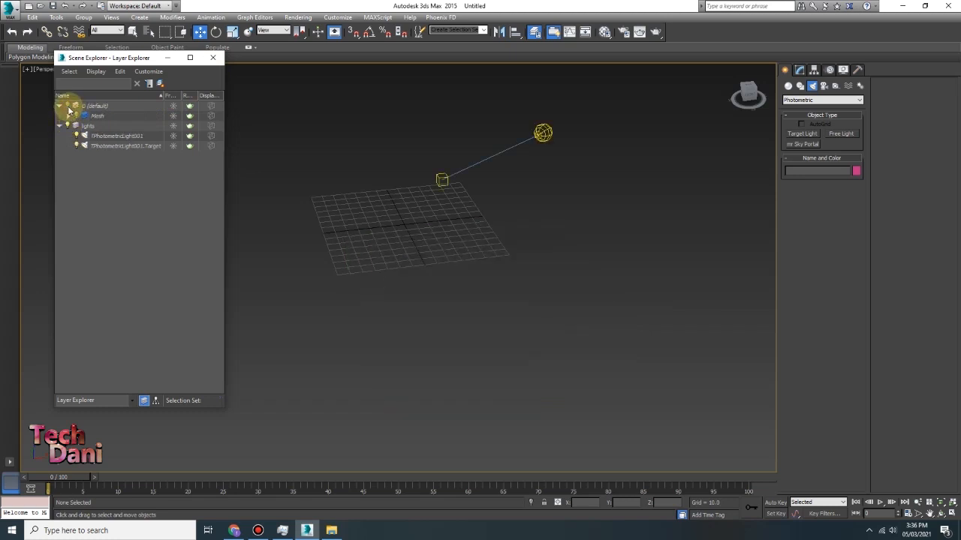
Unhide the 0 (default) layer, delete the photometric light and both boxes, and close the Layer Explorer.
{"action": "left_click", "coordinate": [68, 106]}
{"action": "left_click", "coordinate": [477, 164]}
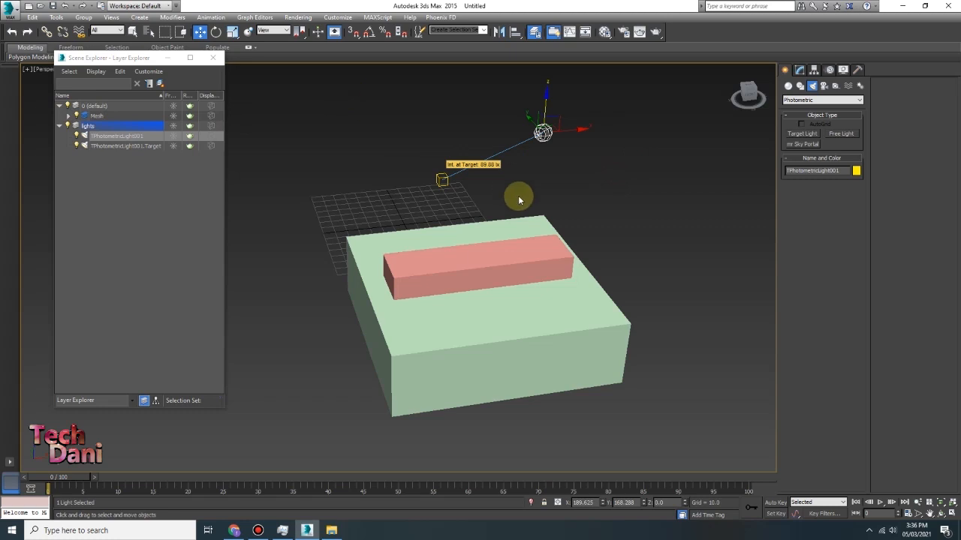
{"action": "key", "text": "Delete"}
{"action": "left_click_drag", "start_coordinate": [529, 197], "coordinate": [354, 484]}
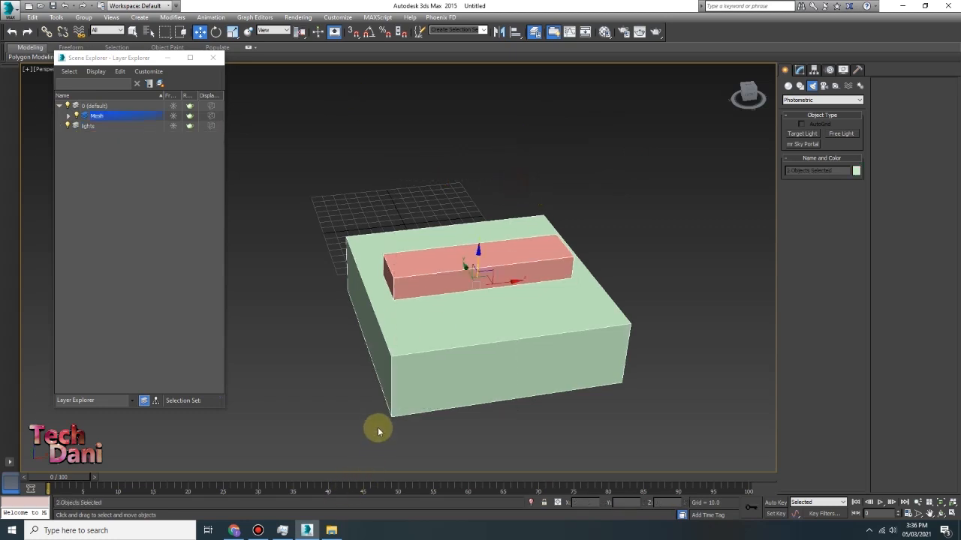
{"action": "key", "text": "Delete"}
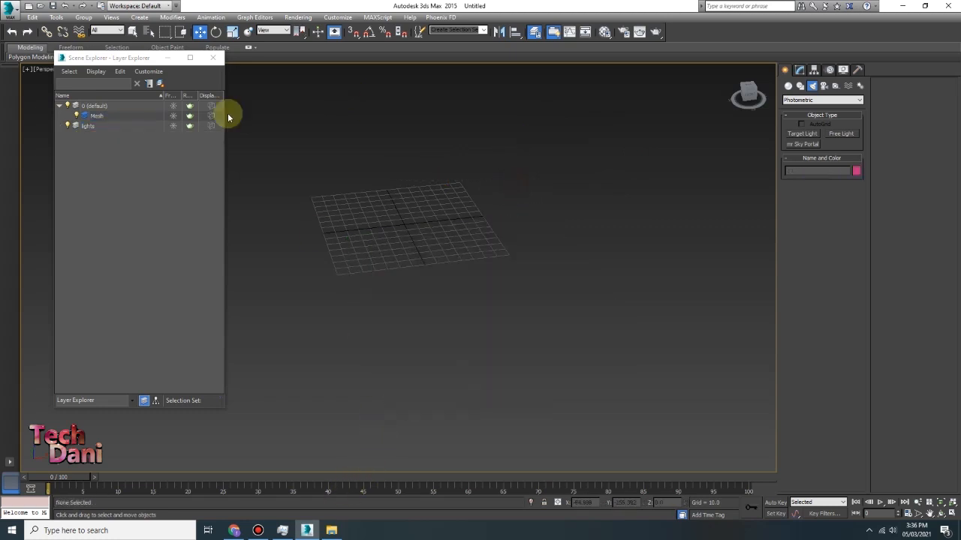
{"action": "left_click", "coordinate": [214, 58]}
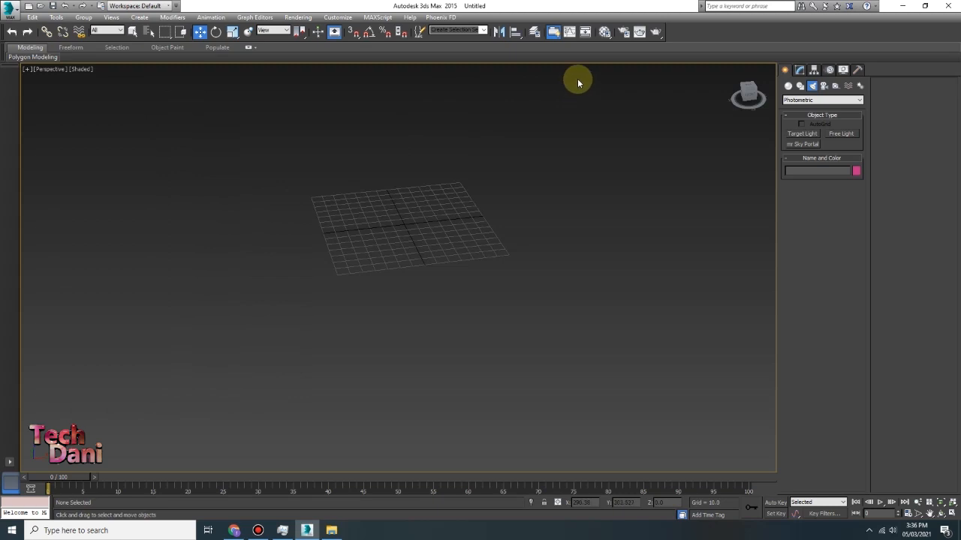
Open the Curve Editor and the Schematic View in turn to examine them, closing each one.
{"action": "left_click", "coordinate": [569, 32]}
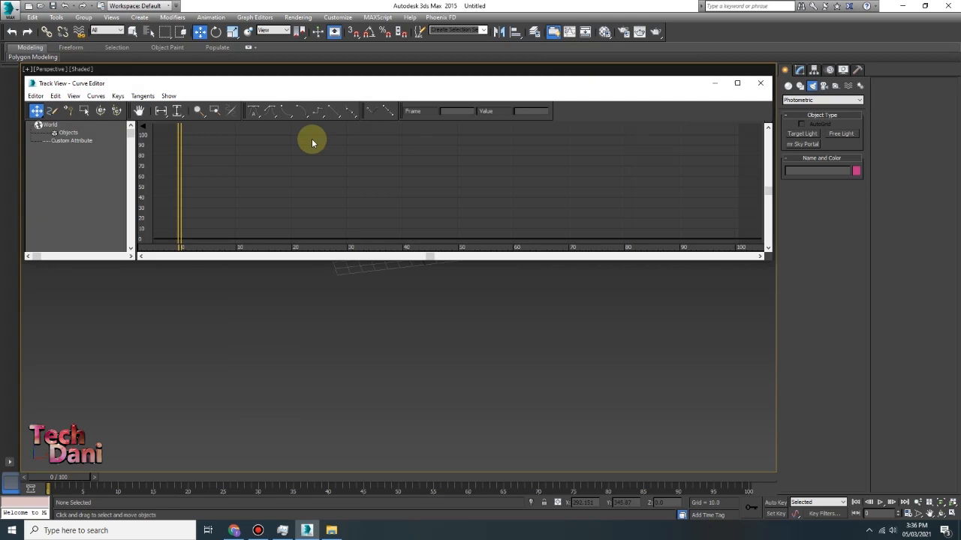
{"action": "left_click", "coordinate": [760, 83]}
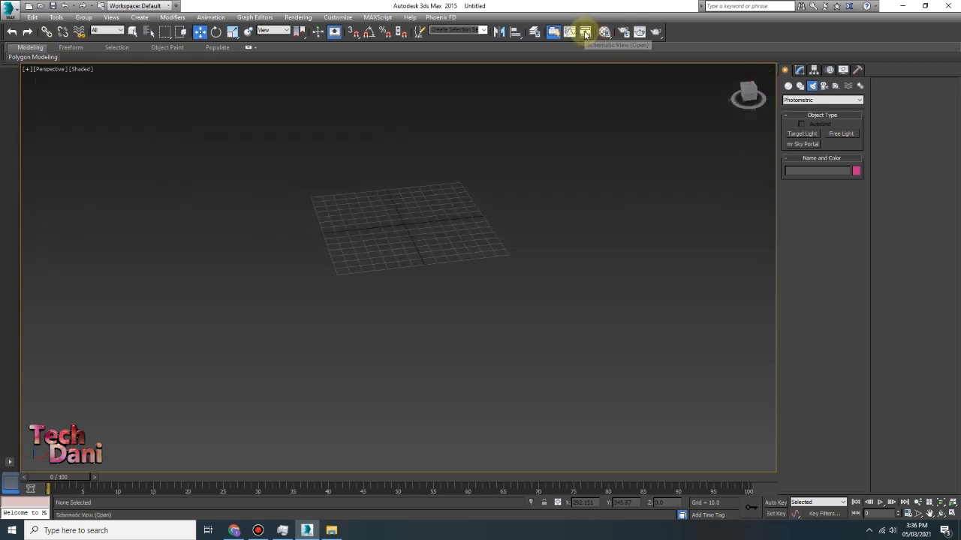
{"action": "left_click", "coordinate": [586, 33]}
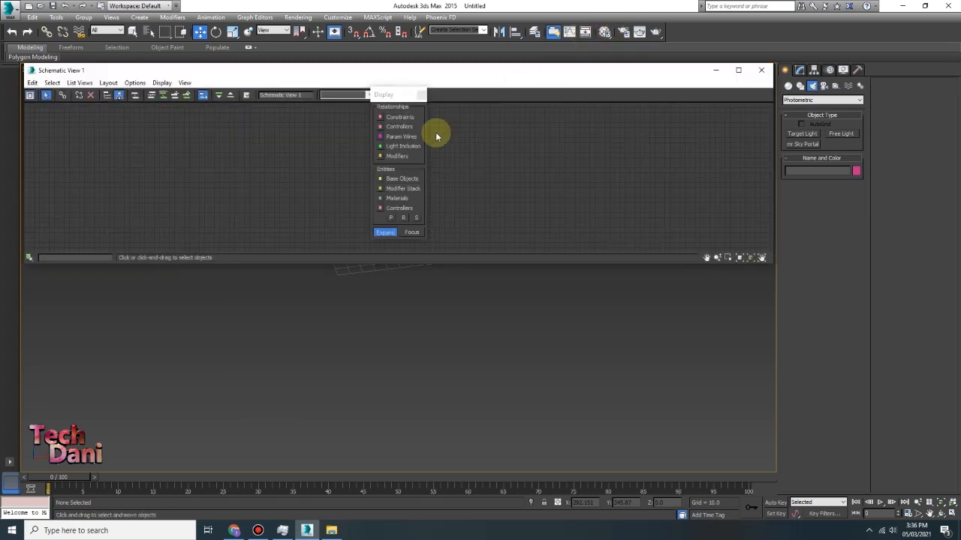
{"action": "left_click", "coordinate": [421, 95]}
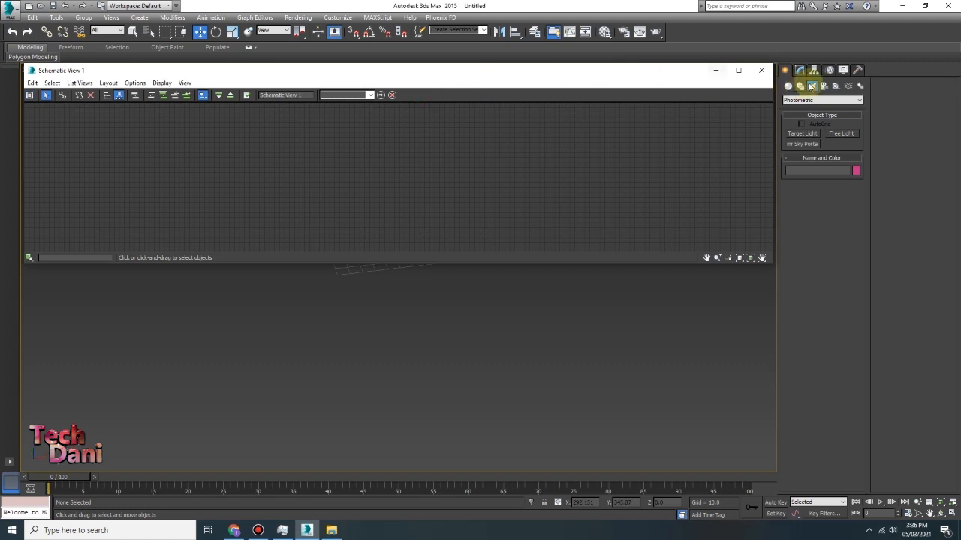
{"action": "left_click", "coordinate": [761, 69]}
Try the Material Editor, and open the Render Setup dialog to examine its V-Ray settings before closing it.
{"action": "left_click", "coordinate": [605, 33]}
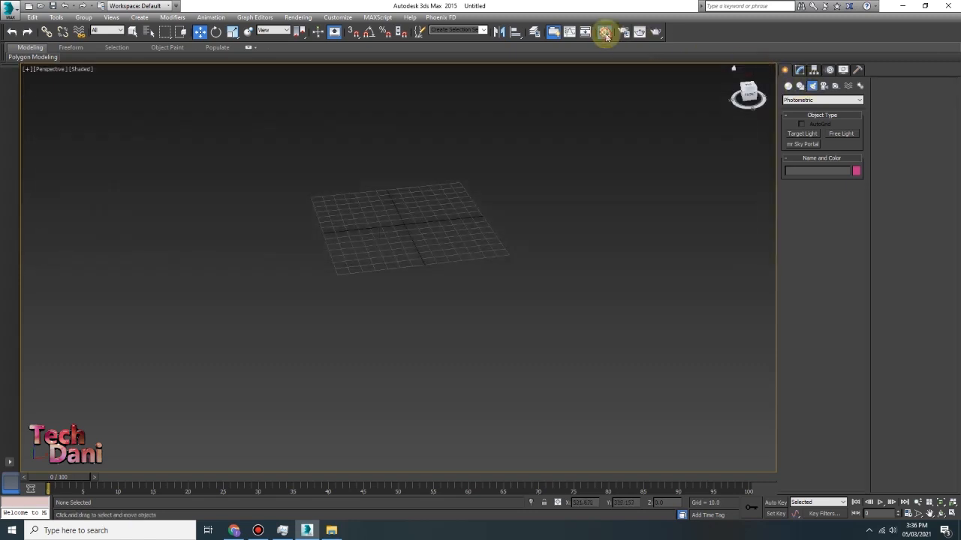
{"action": "left_click", "coordinate": [405, 118]}
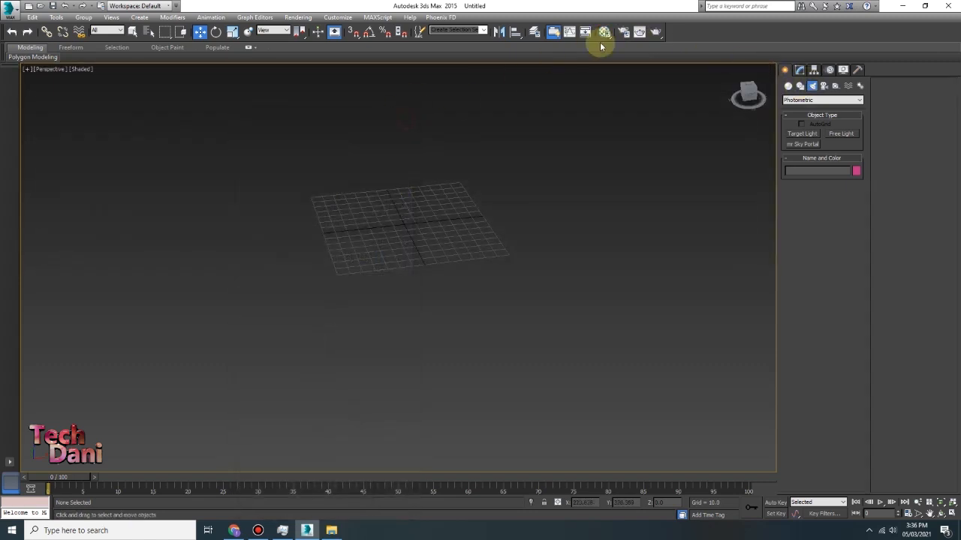
{"action": "left_click", "coordinate": [626, 33]}
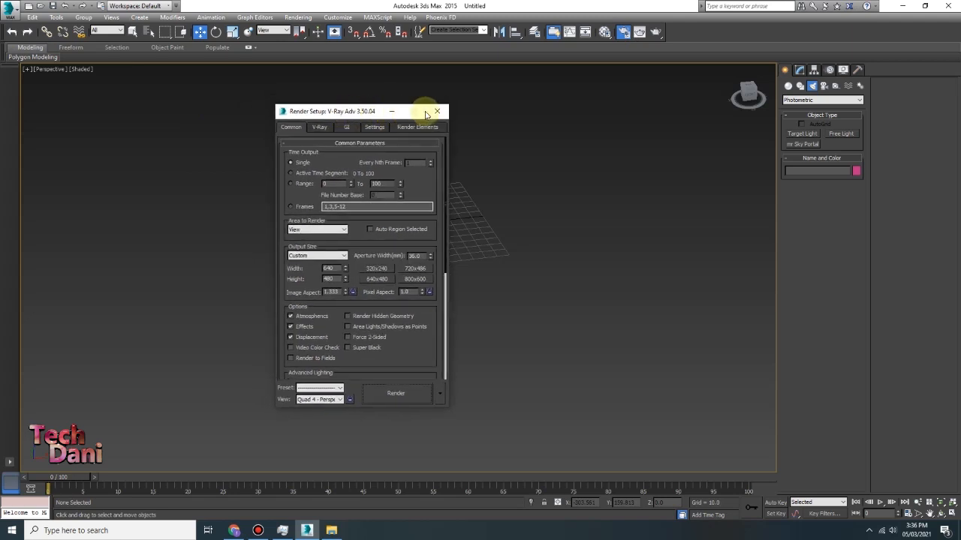
{"action": "left_click", "coordinate": [437, 102]}
{"action": "left_click", "coordinate": [623, 33]}
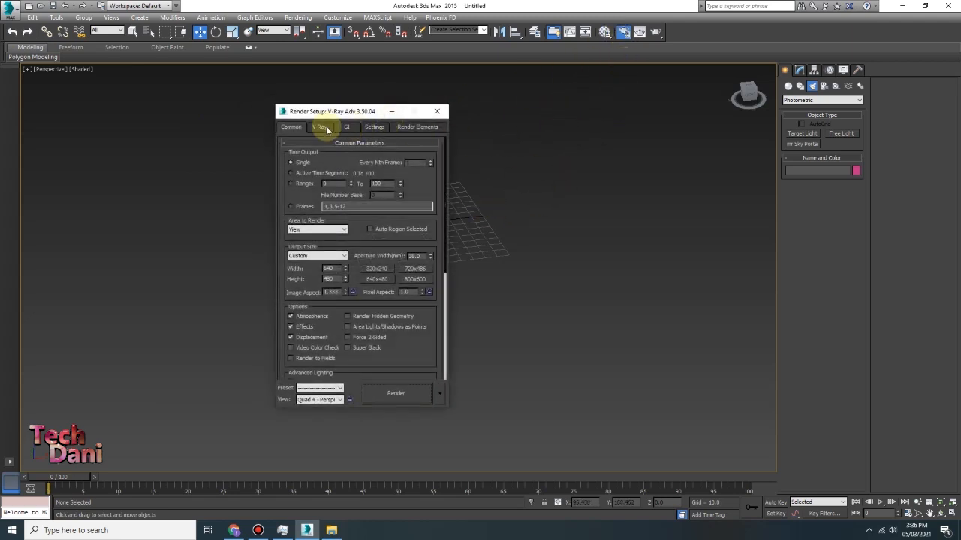
{"action": "left_click", "coordinate": [437, 111]}
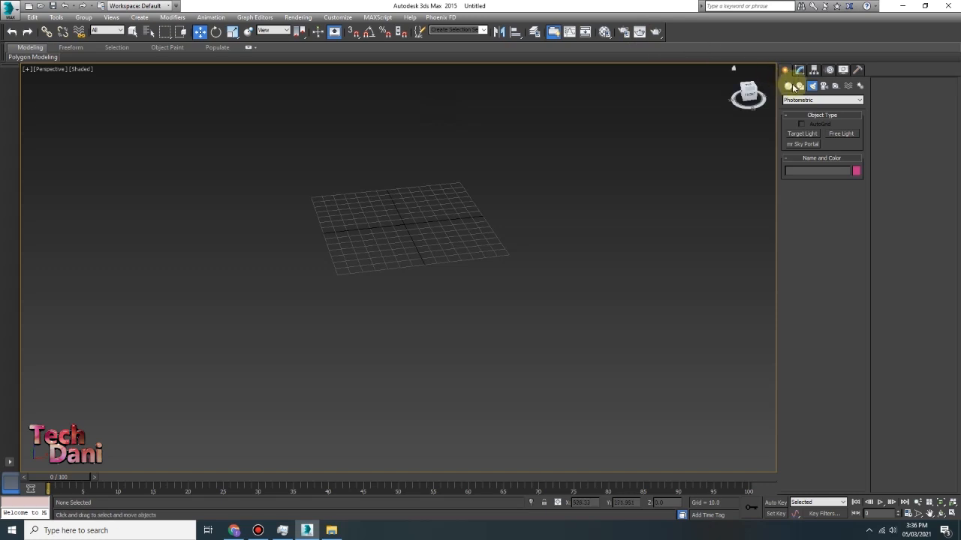
Create a Standard Primitives box over the home grid in the Perspective view.
{"action": "left_click", "coordinate": [788, 86]}
{"action": "left_click", "coordinate": [788, 103]}
{"action": "left_click", "coordinate": [790, 105]}
{"action": "left_click", "coordinate": [800, 135]}
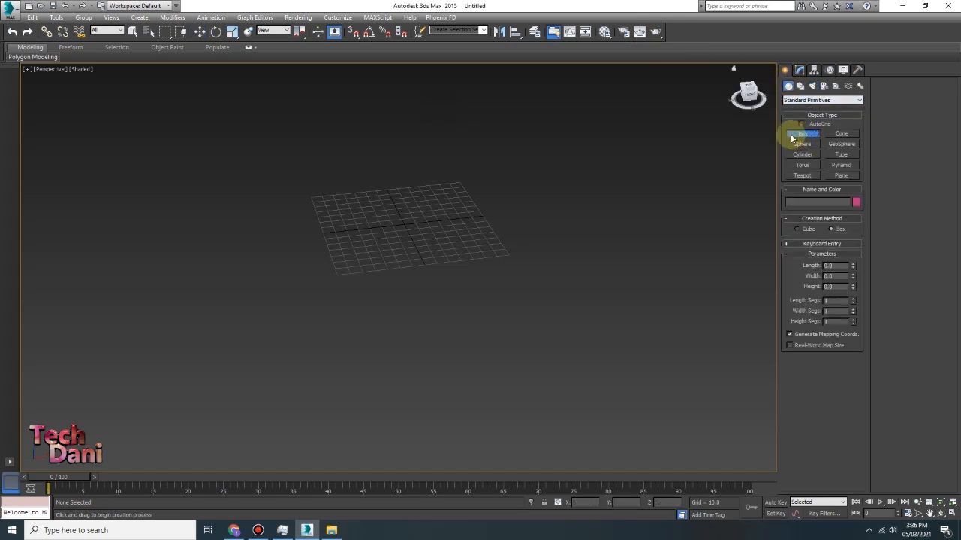
{"action": "left_click_drag", "start_coordinate": [300, 220], "coordinate": [510, 268]}
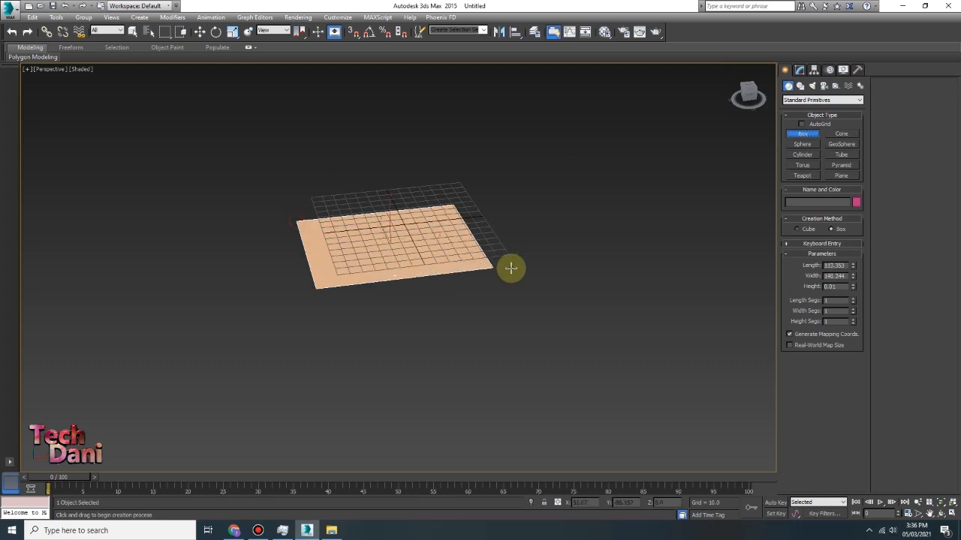
{"action": "right_click", "coordinate": [709, 227]}
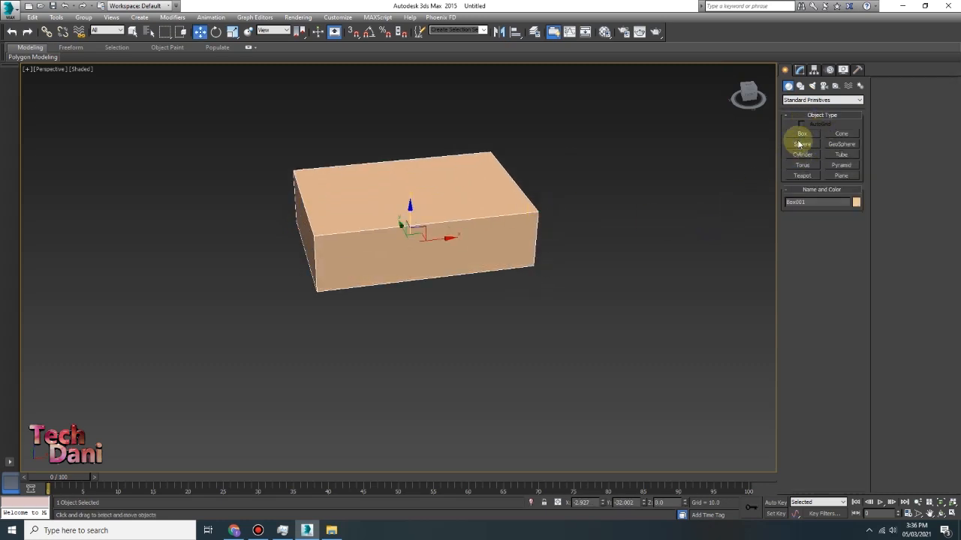
Create a cylinder beside the box, similar to it in height.
{"action": "left_click", "coordinate": [801, 155]}
{"action": "left_click_drag", "start_coordinate": [671, 225], "coordinate": [672, 276]}
{"action": "right_click", "coordinate": [637, 245]}
{"action": "middle_click_drag", "start_coordinate": [600, 191], "coordinate": [465, 202]}
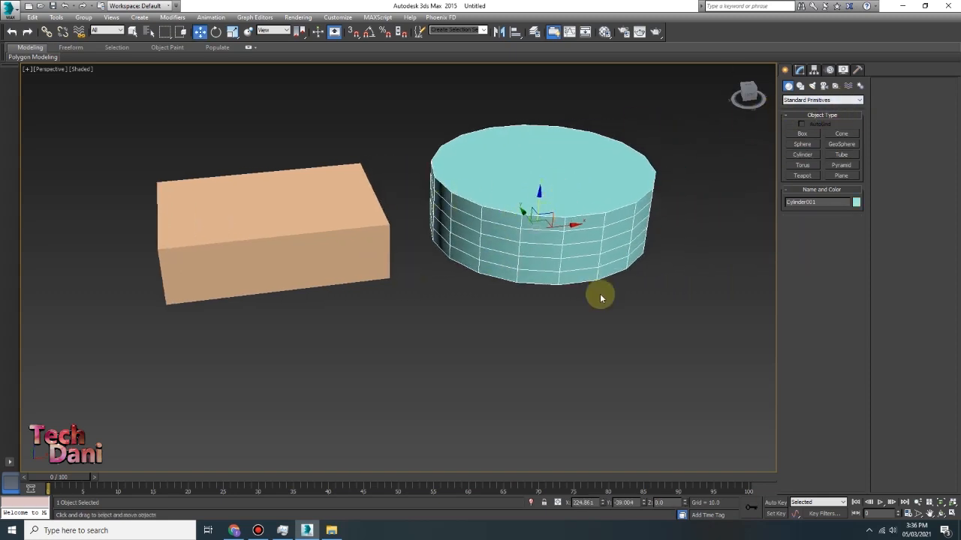
Delete both the cylinder and the box from the scene.
{"action": "key", "text": "Delete"}
{"action": "left_click", "coordinate": [387, 237]}
{"action": "key", "text": "Delete"}
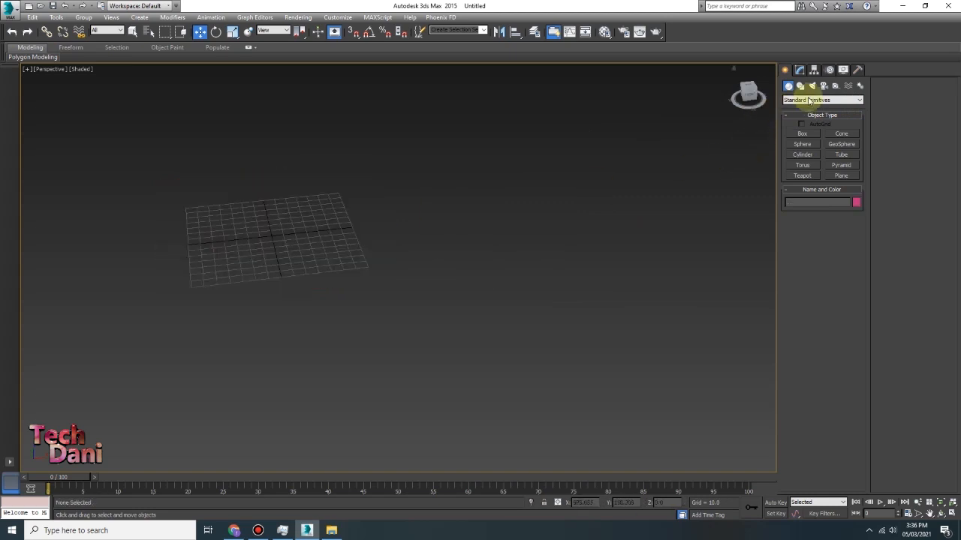
Create a Tetra-family Hedra from the Extended Primitives with a radius of about 97 on the grid, and delete it.
{"action": "left_click", "coordinate": [800, 86]}
{"action": "left_click", "coordinate": [787, 85]}
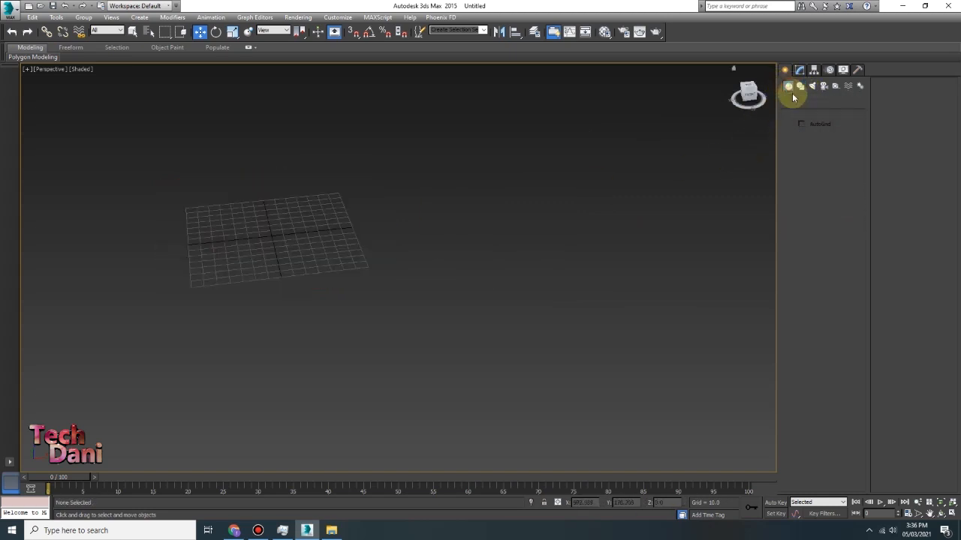
{"action": "left_click", "coordinate": [797, 100]}
{"action": "left_click", "coordinate": [806, 116]}
{"action": "left_click", "coordinate": [802, 133]}
{"action": "left_click_drag", "start_coordinate": [290, 247], "coordinate": [443, 188]}
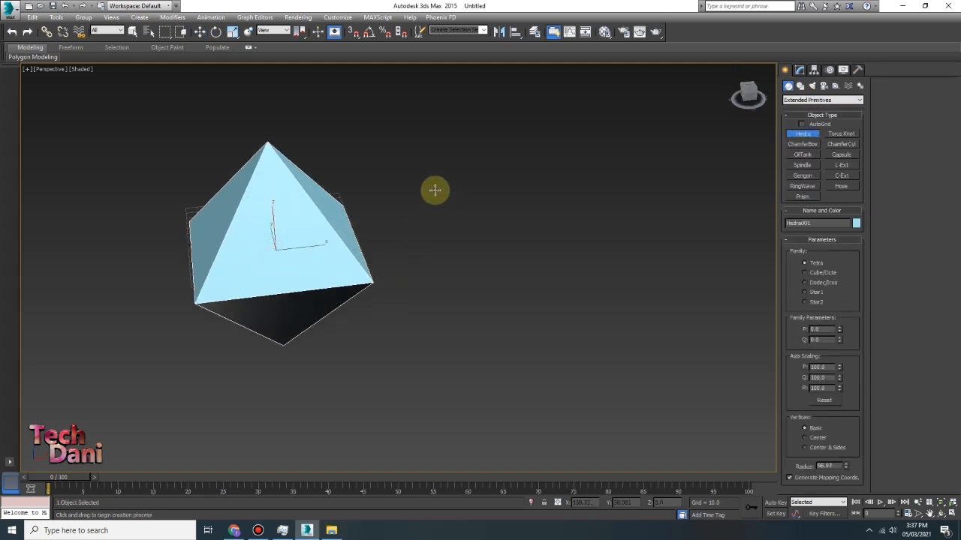
{"action": "left_click", "coordinate": [434, 198]}
{"action": "key", "text": "Delete"}
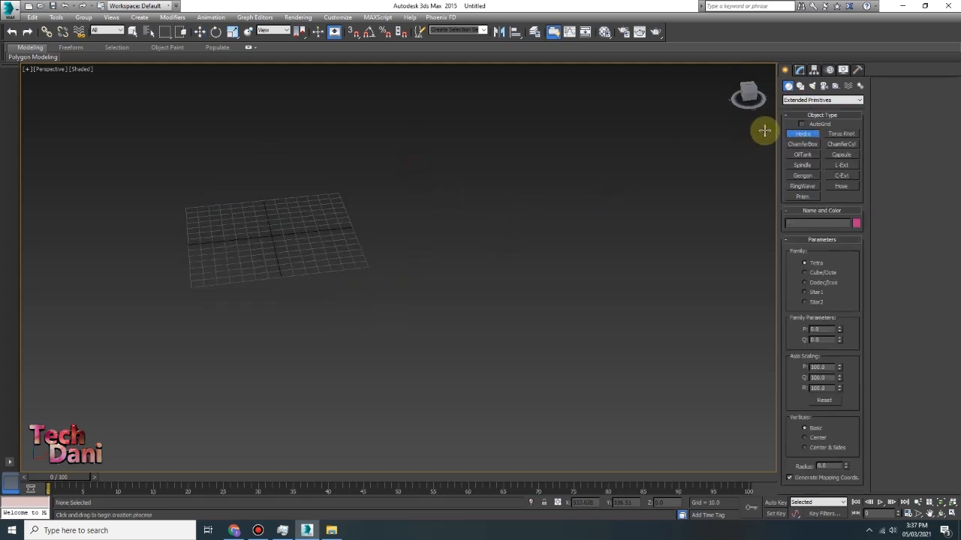
Show the Compound Objects creation tools, and return the geometry category to Standard Primitives.
{"action": "left_click", "coordinate": [806, 100]}
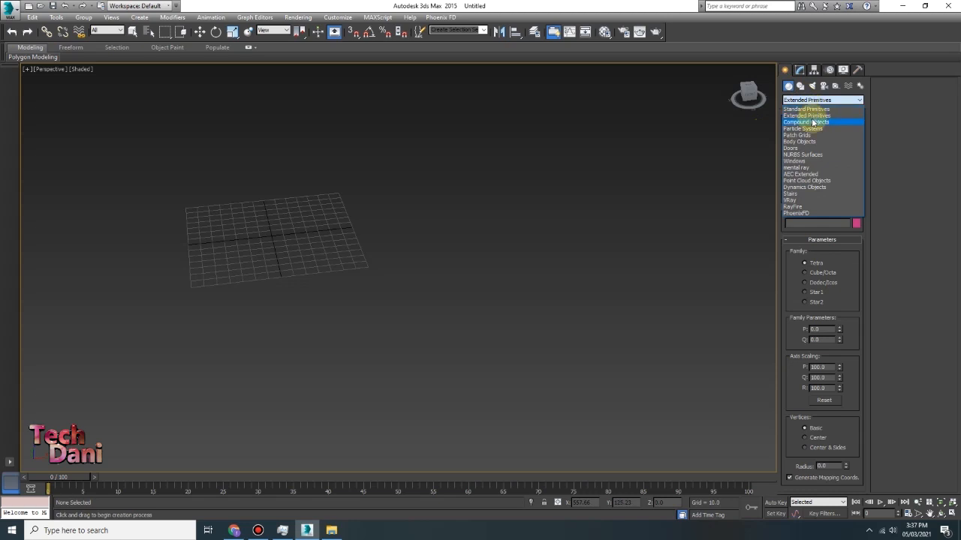
{"action": "left_click", "coordinate": [806, 122]}
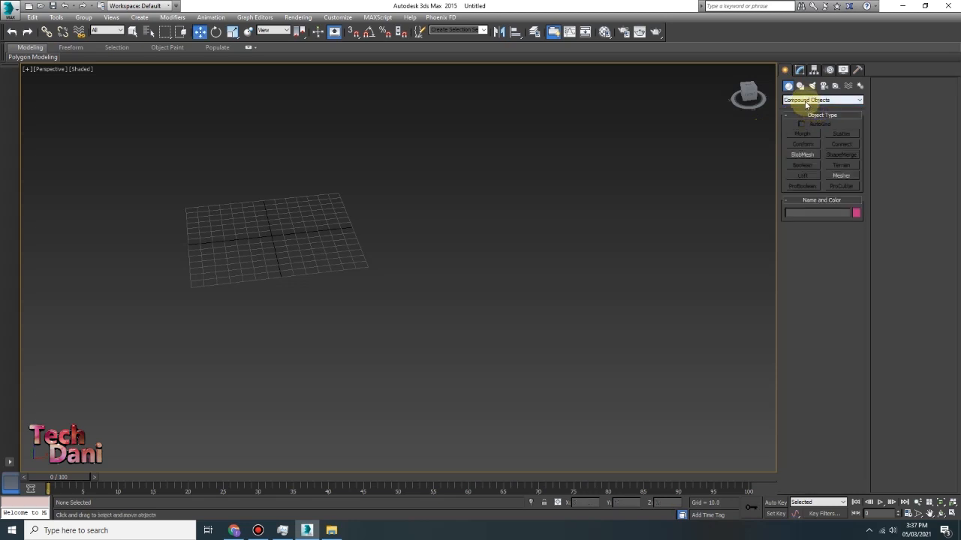
{"action": "left_click", "coordinate": [806, 101]}
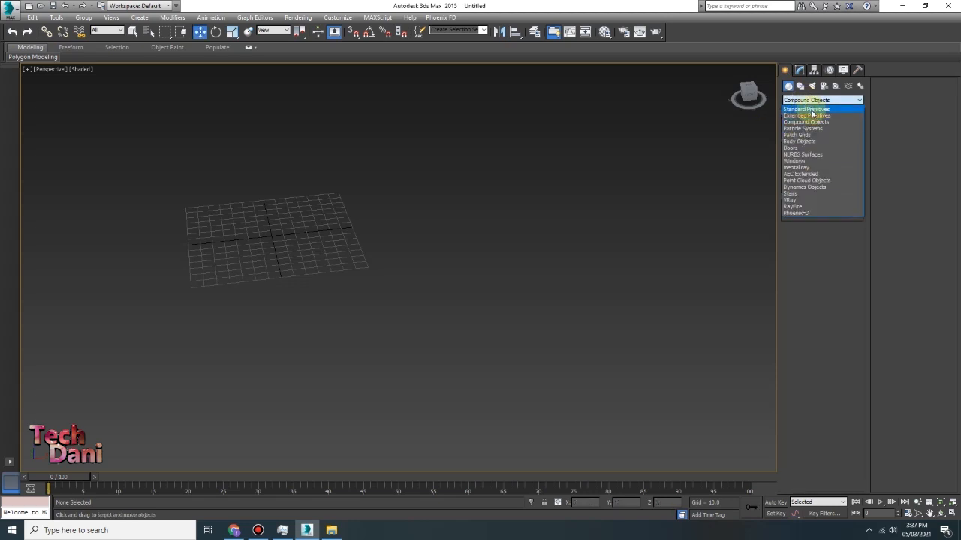
{"action": "left_click", "coordinate": [812, 110]}
Draw a freeform multi-point Line spline across the Perspective view, and delete it.
{"action": "left_click", "coordinate": [802, 87]}
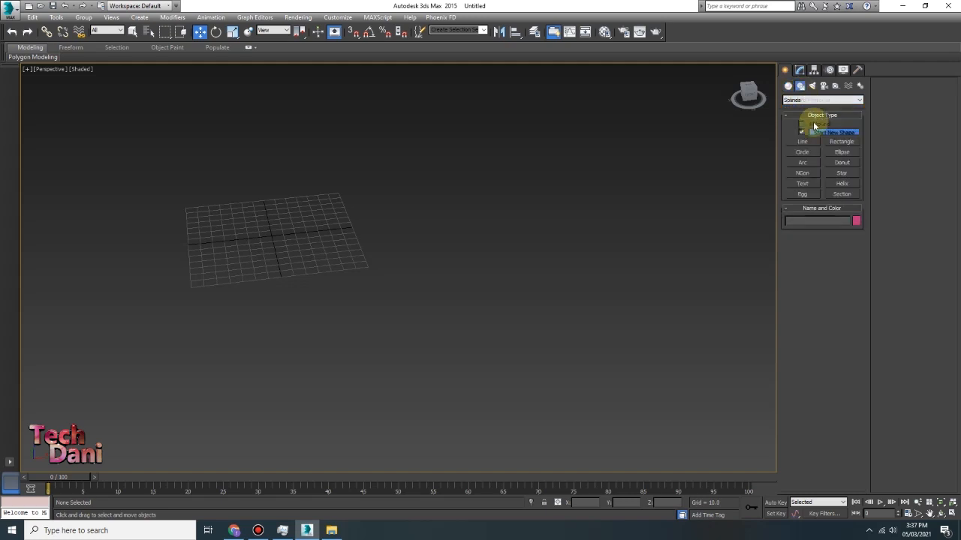
{"action": "left_click", "coordinate": [802, 142]}
{"action": "left_click_drag", "start_coordinate": [105, 186], "coordinate": [185, 186]}
{"action": "left_click", "coordinate": [420, 266]}
{"action": "left_click_drag", "start_coordinate": [391, 399], "coordinate": [450, 397]}
{"action": "left_click", "coordinate": [629, 315]}
{"action": "left_click", "coordinate": [580, 462]}
{"action": "right_click", "coordinate": [654, 427]}
{"action": "key", "text": "Delete"}
{"action": "left_click", "coordinate": [200, 32]}
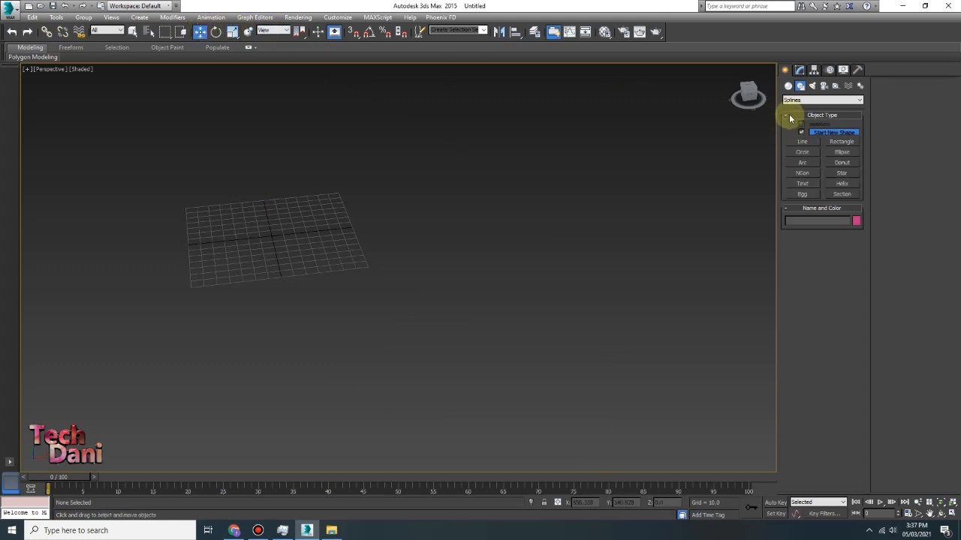
Change the light creation category from Photometric to Standard to show its light types.
{"action": "left_click", "coordinate": [812, 86]}
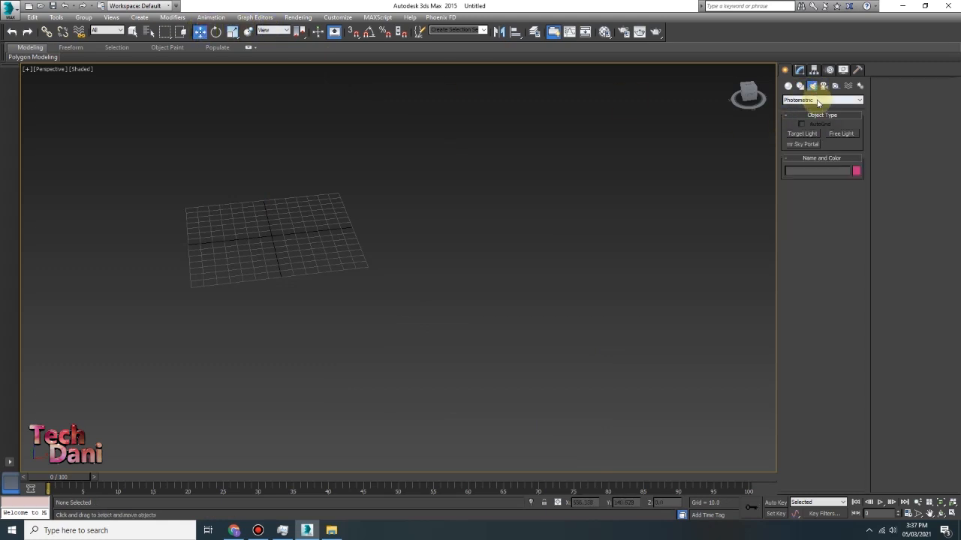
{"action": "left_click", "coordinate": [818, 102]}
{"action": "left_click", "coordinate": [808, 116]}
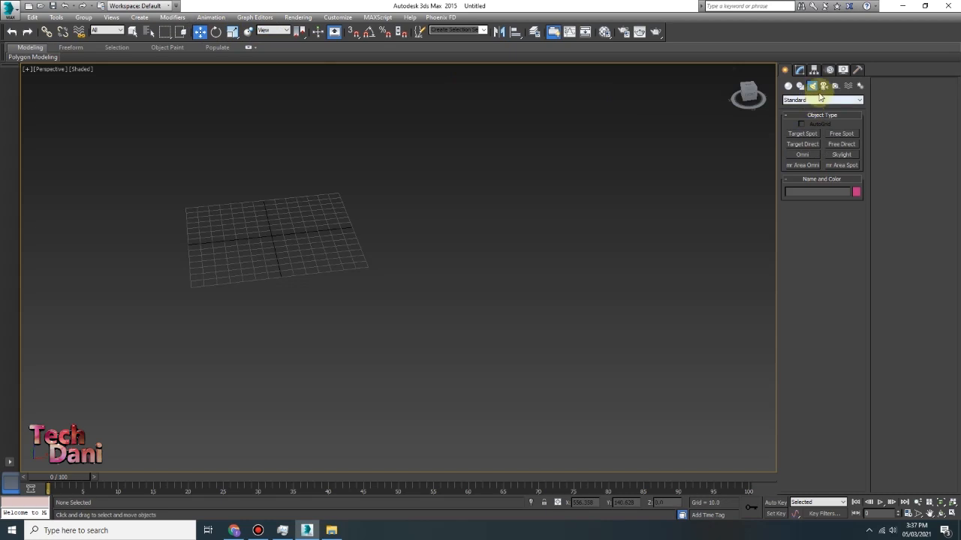
Create a Target camera aimed across the grid, and look through it before returning to the Perspective view.
{"action": "left_click", "coordinate": [824, 87]}
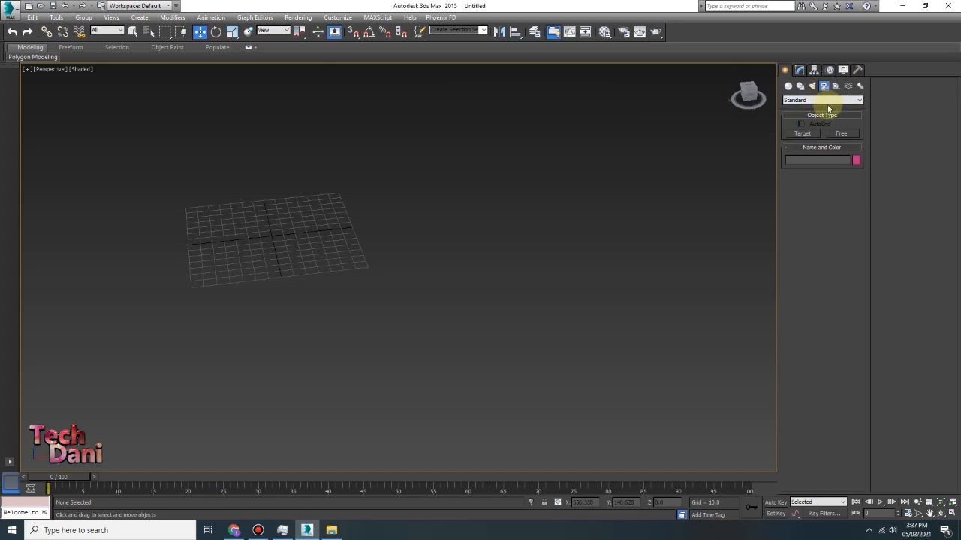
{"action": "left_click", "coordinate": [802, 137]}
{"action": "left_click_drag", "start_coordinate": [150, 278], "coordinate": [493, 216]}
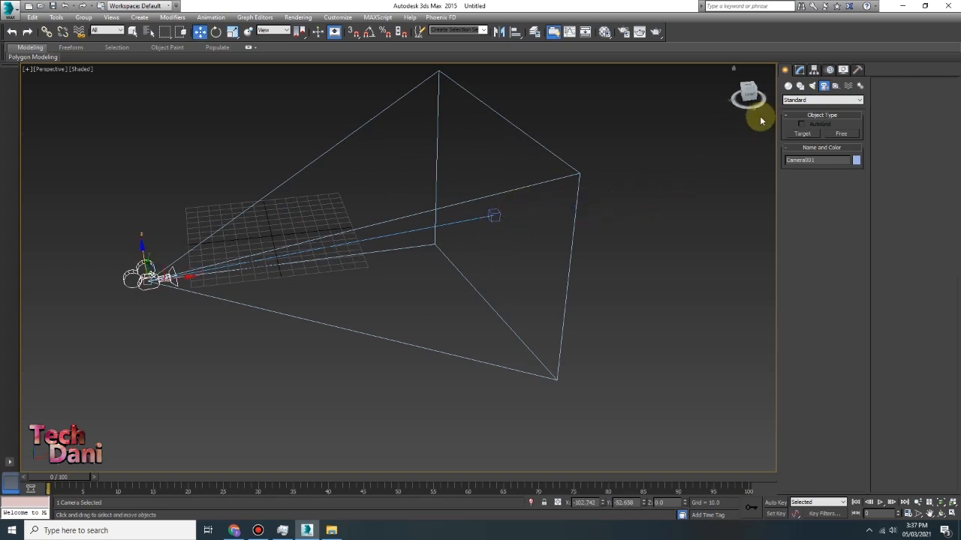
{"action": "key", "text": "c"}
{"action": "key", "text": "p"}
Delete the target camera from the scene.
{"action": "scroll", "coordinate": [650, 150], "scroll_direction": "down", "scroll_amount": 6}
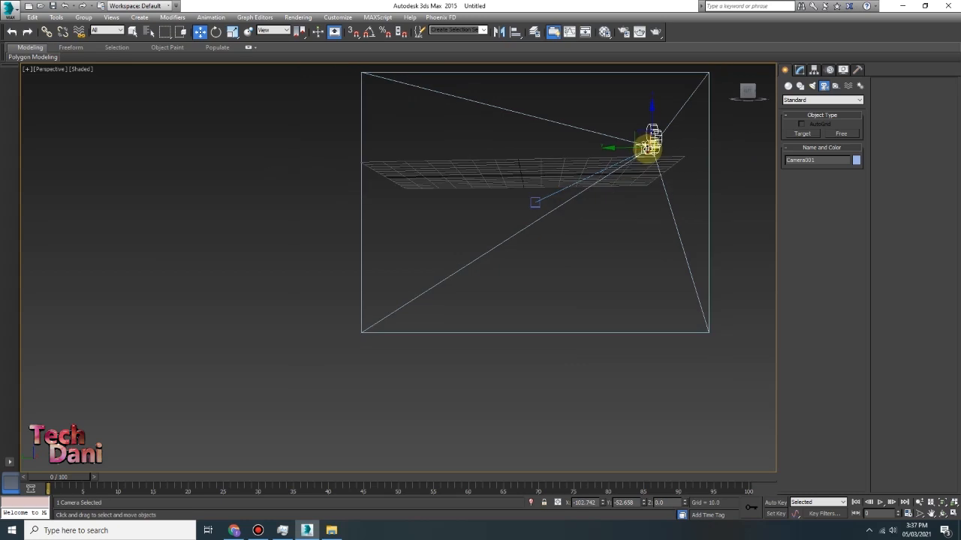
{"action": "middle_click_drag", "start_coordinate": [608, 197], "coordinate": [712, 197], "text": "alt"}
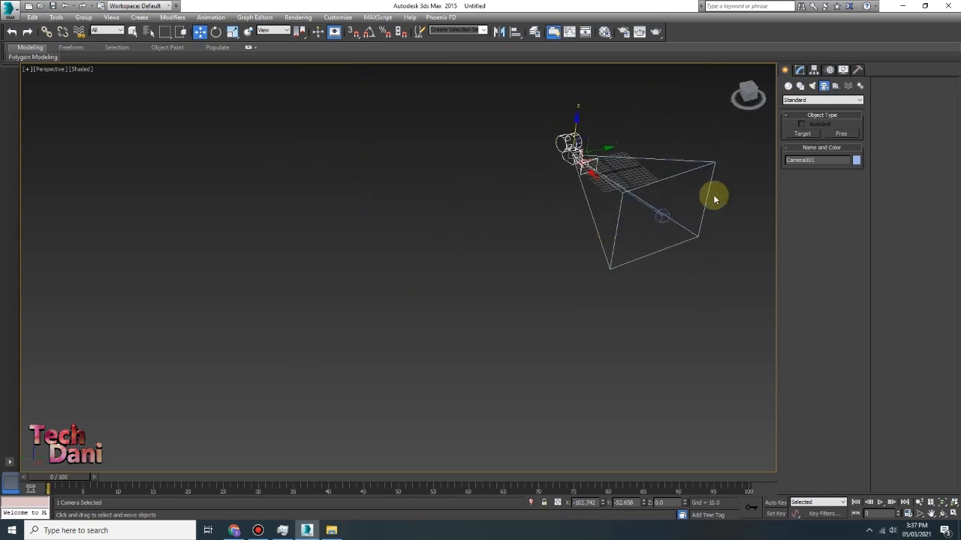
{"action": "key", "text": "Delete"}
Show the helper creation tools, keeping the Standard category.
{"action": "left_click", "coordinate": [837, 87]}
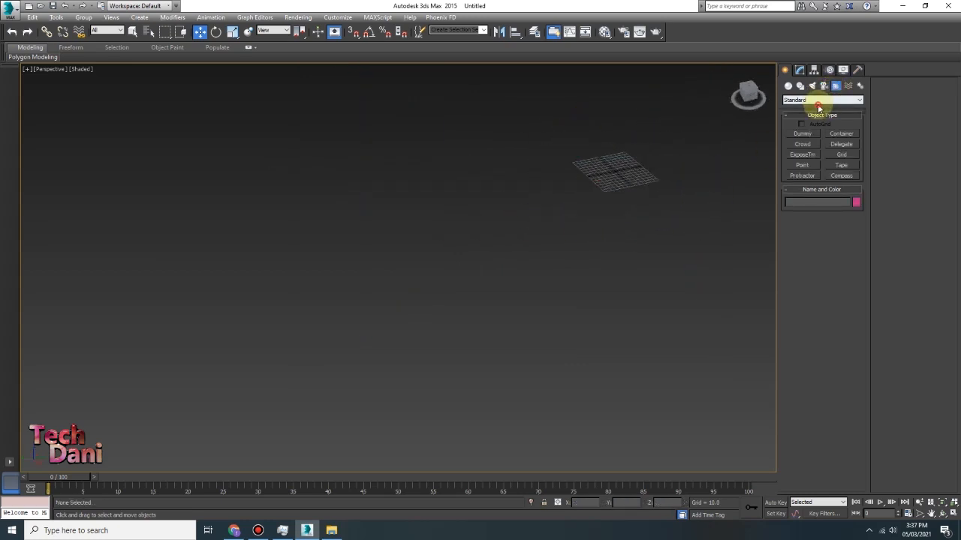
{"action": "left_click", "coordinate": [818, 100]}
{"action": "left_click", "coordinate": [818, 109]}
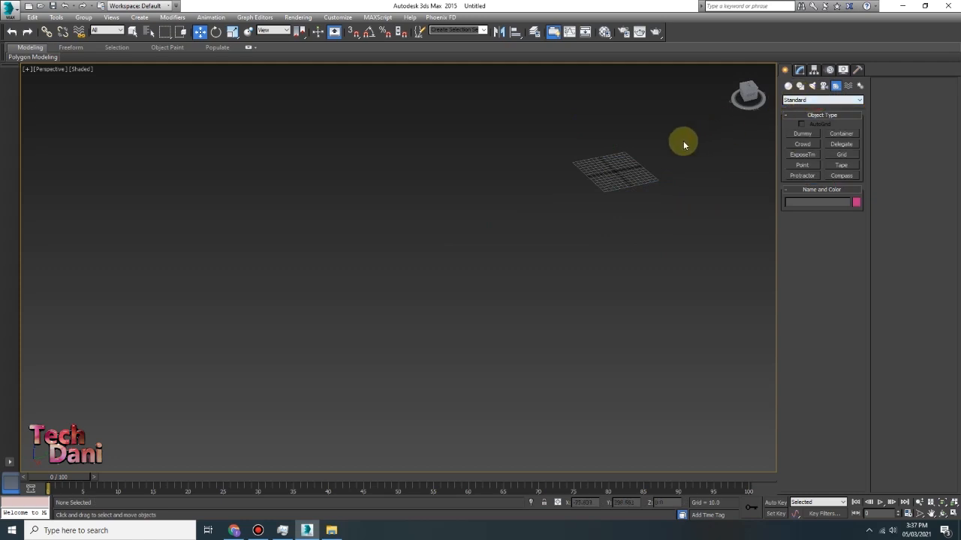
{"action": "middle_click_drag", "start_coordinate": [681, 141], "coordinate": [609, 154]}
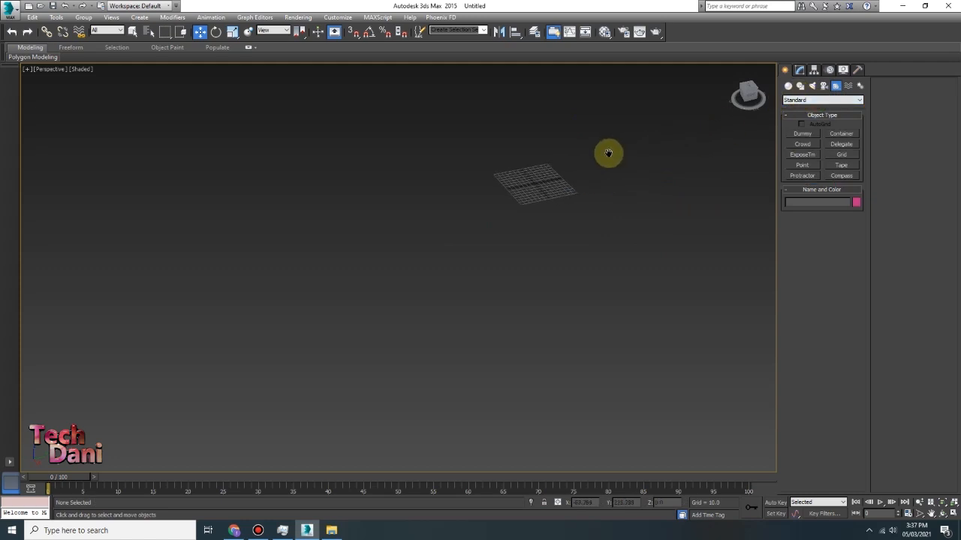
Show the space warp creation tools with the Geometric/Deformable category.
{"action": "left_click", "coordinate": [817, 101]}
{"action": "left_click", "coordinate": [816, 103]}
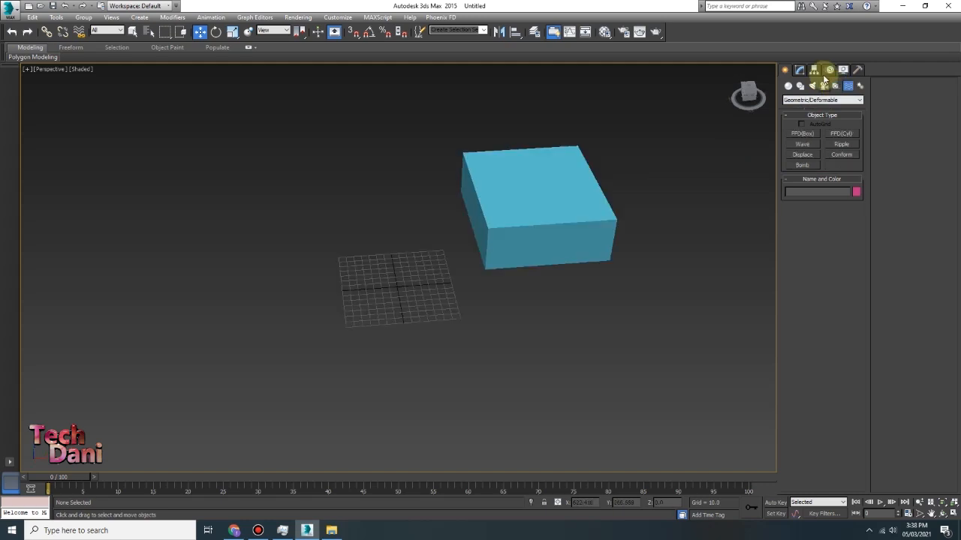
{"action": "left_click", "coordinate": [848, 85]}
{"action": "left_click", "coordinate": [836, 101]}
{"action": "left_click", "coordinate": [811, 129]}
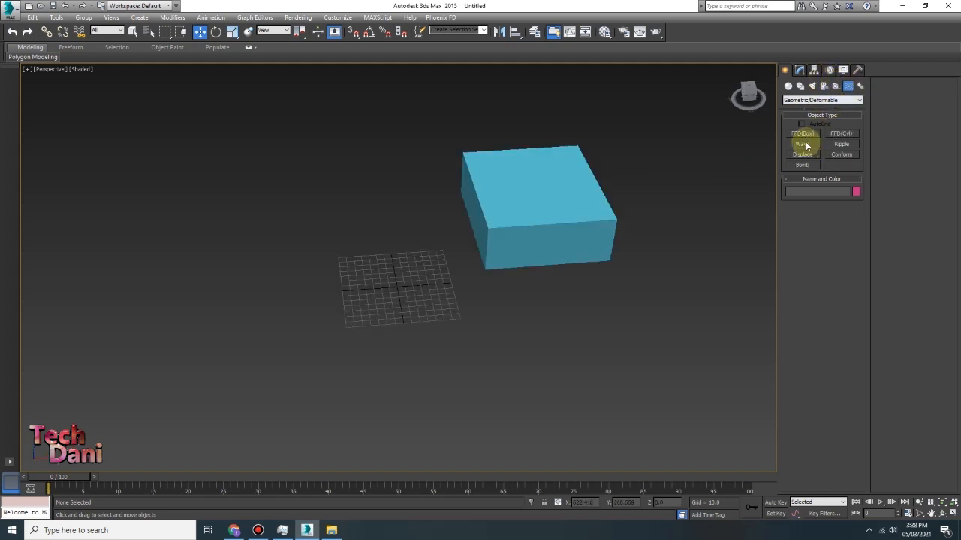
Select the blue box and apply the FFD 4x4x4 modifier to it.
{"action": "left_click", "coordinate": [489, 220]}
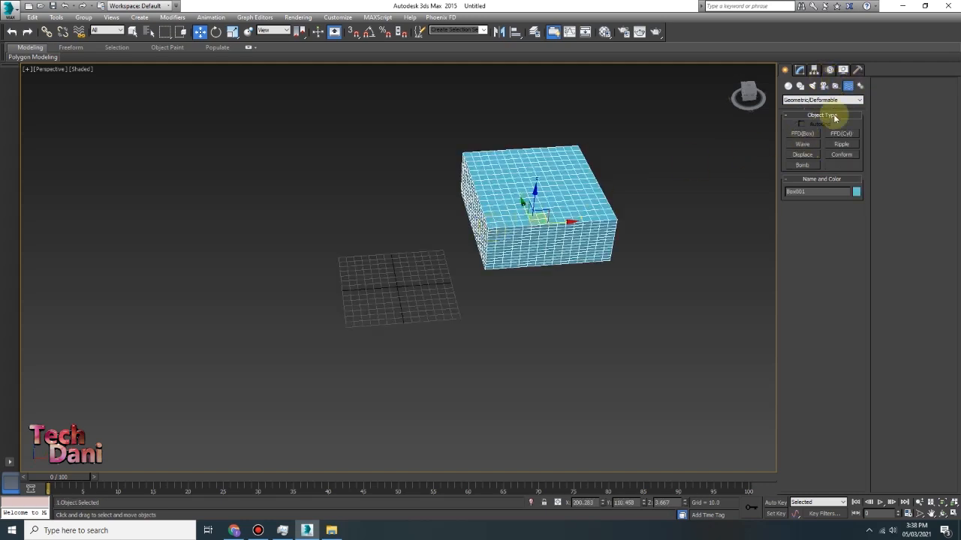
{"action": "left_click", "coordinate": [800, 73]}
{"action": "left_click", "coordinate": [806, 96]}
{"action": "scroll", "coordinate": [809, 103], "scroll_direction": "down", "scroll_amount": 2}
{"action": "left_click", "coordinate": [823, 124]}
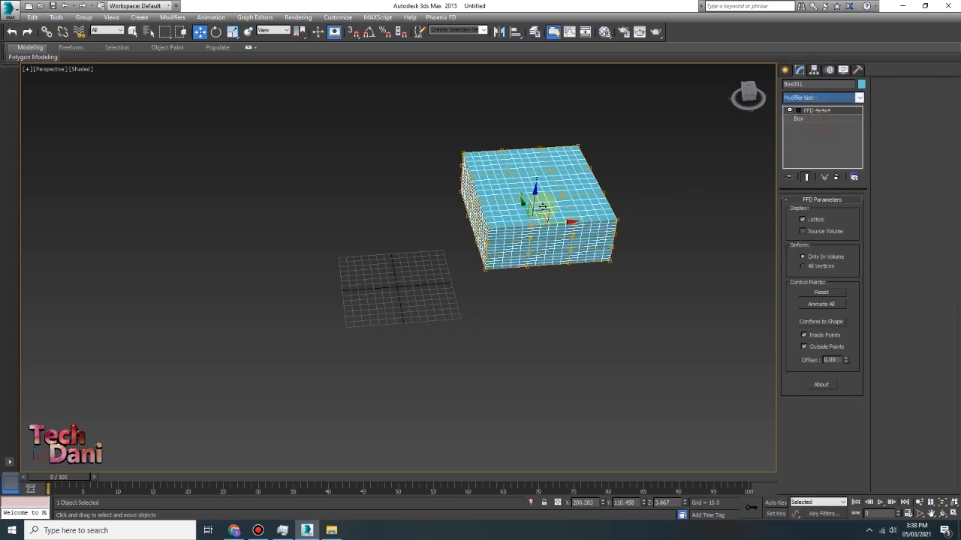
Enter the FFD modifier's Control Points level and raise two control points on the box's upper face to make it bulge.
{"action": "middle_click_drag", "start_coordinate": [542, 206], "coordinate": [560, 189], "text": "alt"}
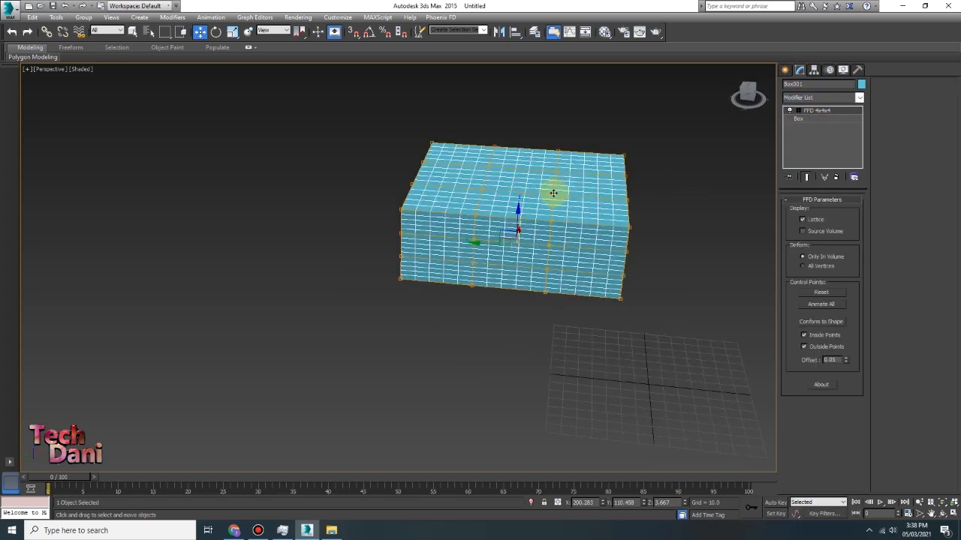
{"action": "left_click_drag", "start_coordinate": [518, 218], "coordinate": [540, 231]}
{"action": "left_click", "coordinate": [812, 111]}
{"action": "left_click", "coordinate": [798, 111]}
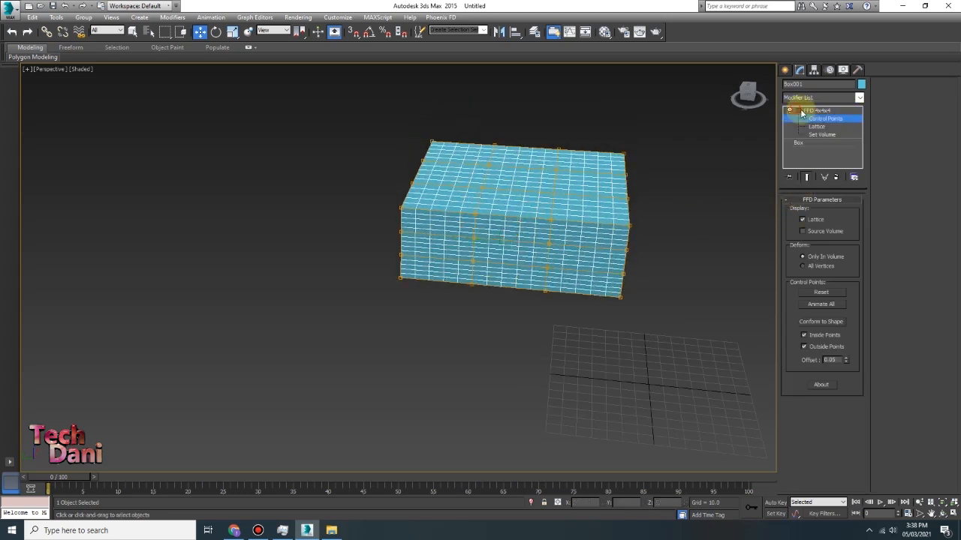
{"action": "left_click", "coordinate": [559, 196]}
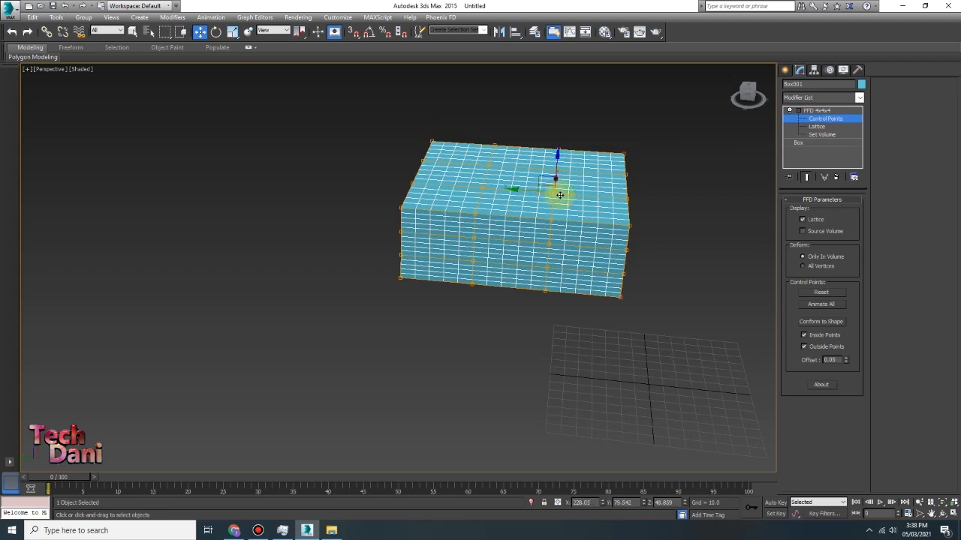
{"action": "left_click_drag", "start_coordinate": [559, 161], "coordinate": [548, 125]}
{"action": "left_click", "coordinate": [484, 179]}
{"action": "left_click_drag", "start_coordinate": [489, 154], "coordinate": [495, 93]}
Leave control point editing, return to the creation tools and inspect the deformed box from different sides.
{"action": "middle_click_drag", "start_coordinate": [663, 229], "coordinate": [530, 223], "text": "alt"}
{"action": "left_click", "coordinate": [488, 197]}
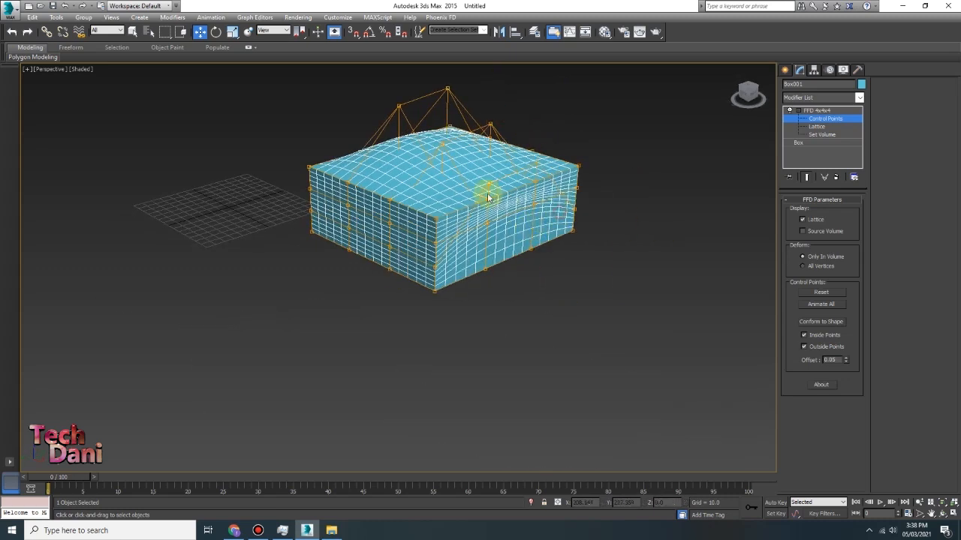
{"action": "scroll", "coordinate": [488, 197], "scroll_direction": "up", "scroll_amount": 3}
{"action": "left_click", "coordinate": [784, 70]}
{"action": "left_click", "coordinate": [618, 108]}
{"action": "middle_click_drag", "start_coordinate": [486, 183], "coordinate": [560, 271], "text": "alt"}
{"action": "left_click", "coordinate": [308, 270]}
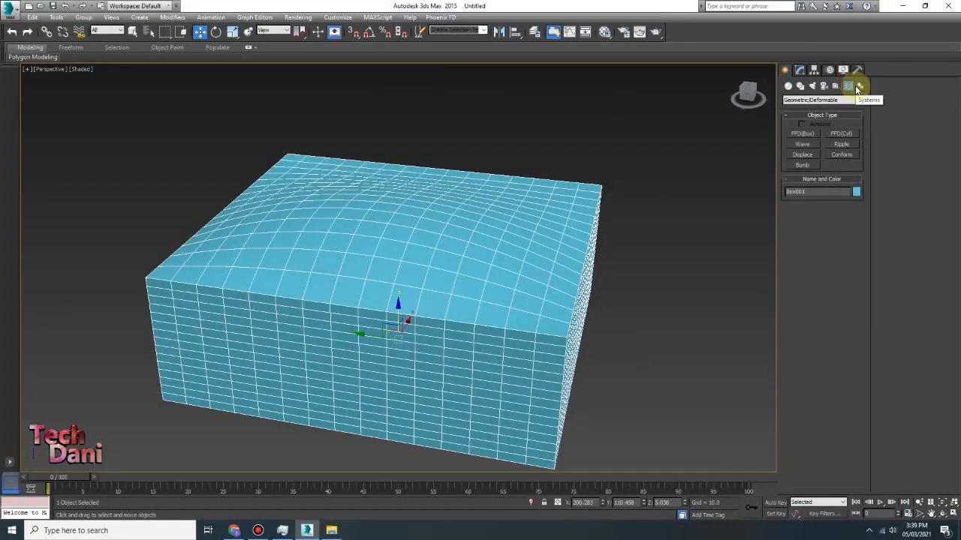
Draw a zigzag chain of bones beside the deformed box with the Bones system.
{"action": "left_click", "coordinate": [860, 87]}
{"action": "left_click", "coordinate": [802, 139]}
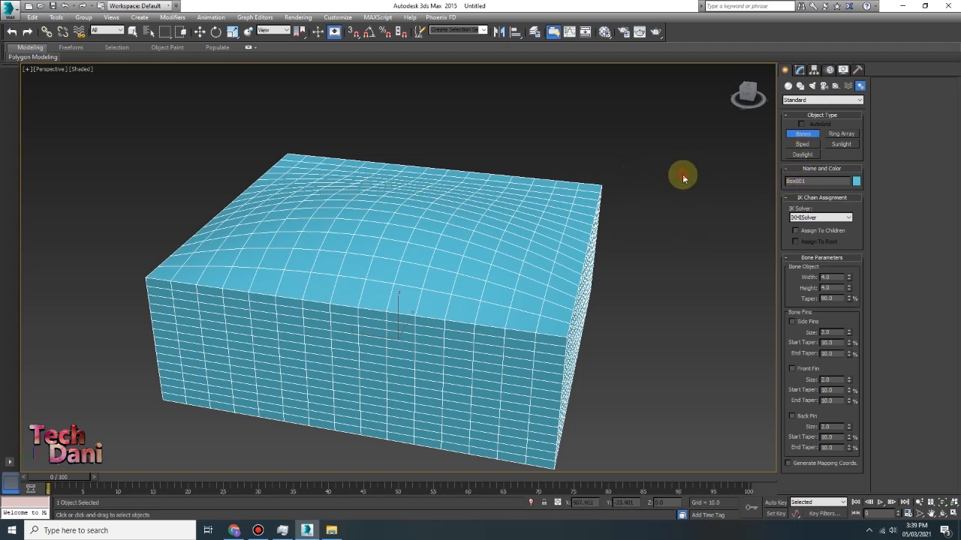
{"action": "scroll", "coordinate": [675, 247], "scroll_direction": "down", "scroll_amount": 3}
{"action": "left_click", "coordinate": [774, 178]}
{"action": "left_click", "coordinate": [681, 211]}
{"action": "left_click", "coordinate": [760, 277]}
{"action": "right_click", "coordinate": [754, 251]}
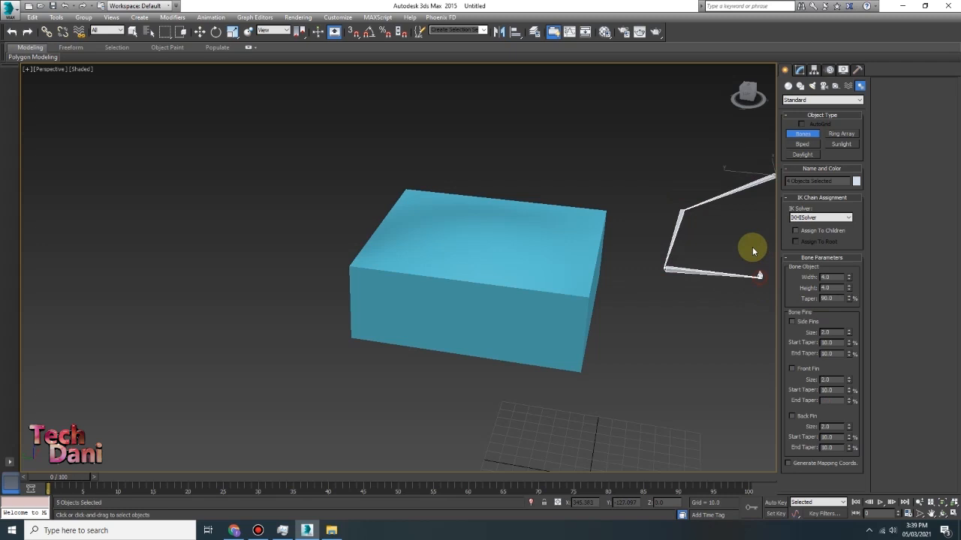
{"action": "left_click", "coordinate": [701, 234]}
{"action": "left_click", "coordinate": [748, 256]}
{"action": "middle_click_drag", "start_coordinate": [688, 297], "coordinate": [609, 300]}
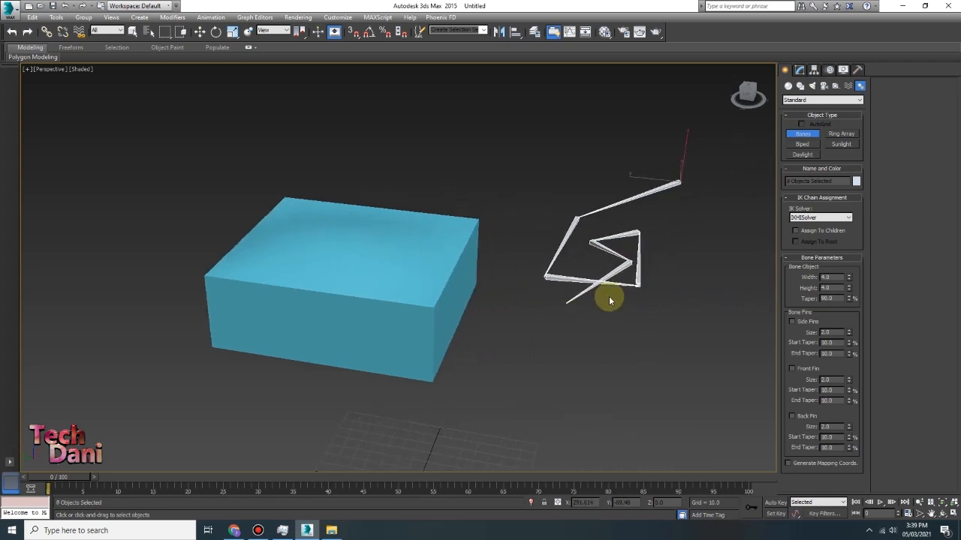
{"action": "left_click", "coordinate": [704, 260]}
{"action": "left_click", "coordinate": [716, 195]}
{"action": "right_click", "coordinate": [699, 208]}
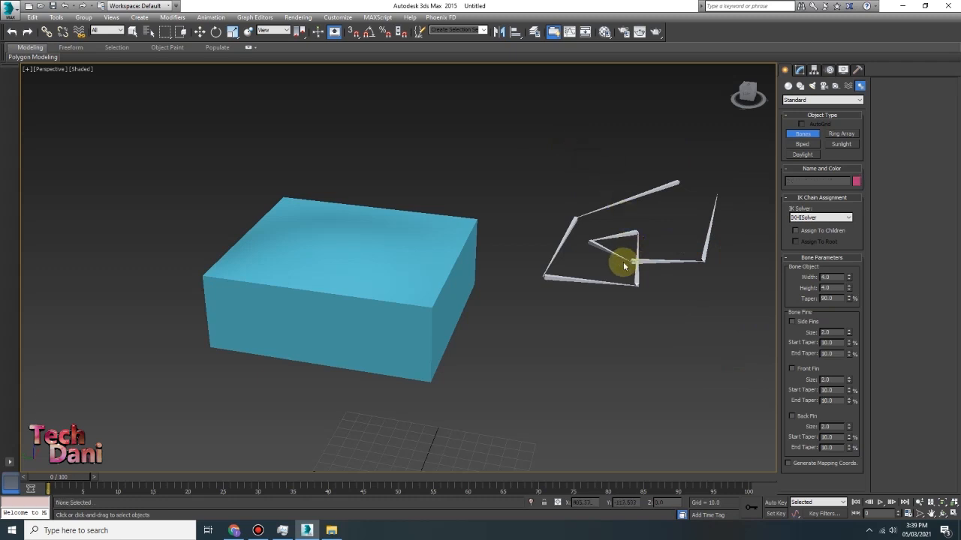
Delete all the bones and the deformed box from the scene.
{"action": "left_click", "coordinate": [201, 32]}
{"action": "left_click_drag", "start_coordinate": [521, 159], "coordinate": [770, 368]}
{"action": "key", "text": "Delete"}
{"action": "left_click", "coordinate": [451, 268]}
{"action": "key", "text": "Delete"}
Create a Standard Primitives box just behind the grid in the Perspective view.
{"action": "middle_click_drag", "start_coordinate": [570, 168], "coordinate": [717, 163]}
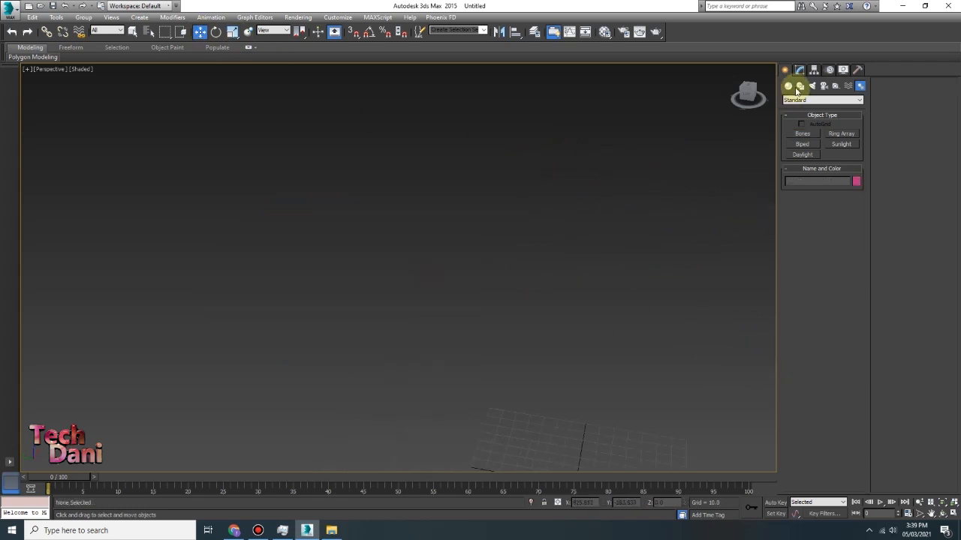
{"action": "left_click", "coordinate": [799, 70]}
{"action": "left_click", "coordinate": [785, 71]}
{"action": "left_click", "coordinate": [788, 85]}
{"action": "left_click_drag", "start_coordinate": [585, 223], "coordinate": [679, 273]}
{"action": "left_click", "coordinate": [803, 132]}
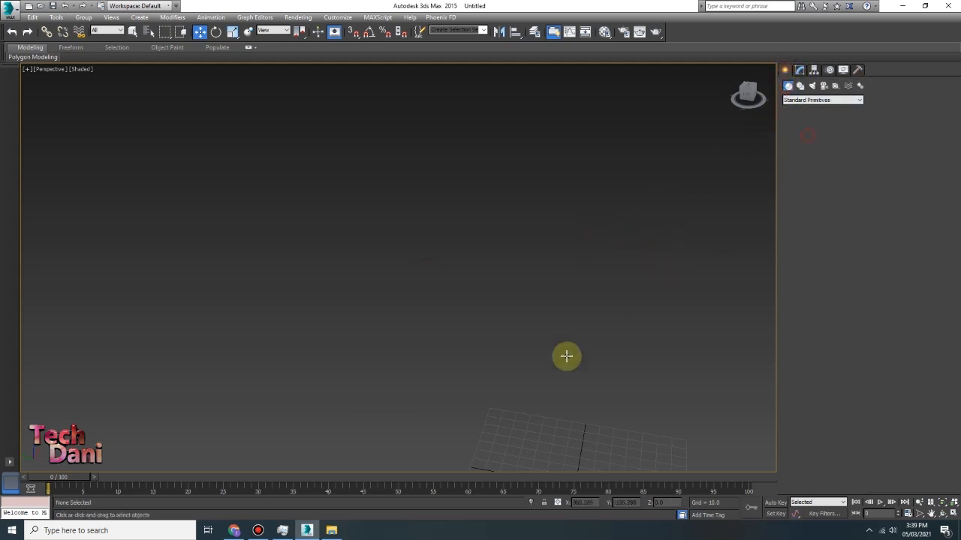
{"action": "left_click_drag", "start_coordinate": [565, 356], "coordinate": [673, 377]}
{"action": "left_click", "coordinate": [693, 345]}
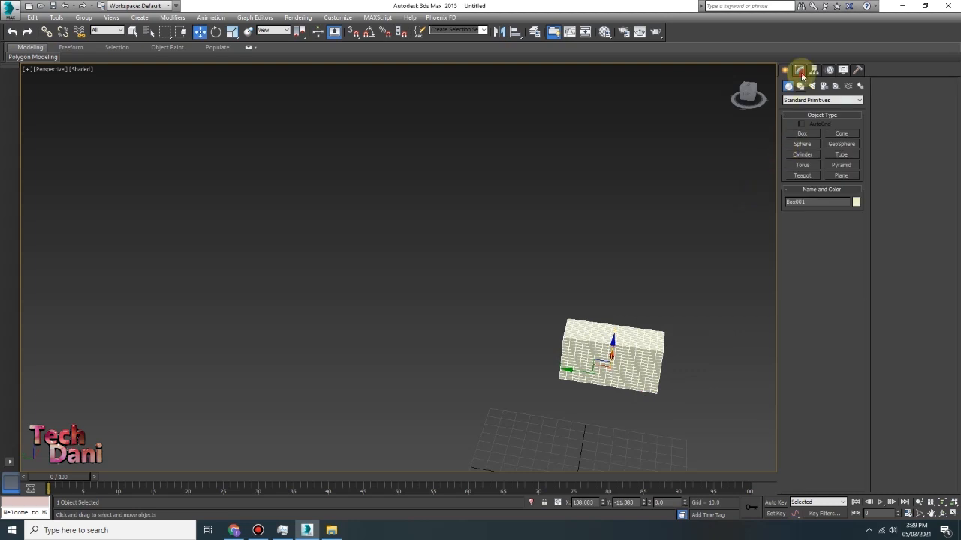
Add an Edit Poly modifier to the new box.
{"action": "left_click", "coordinate": [800, 70]}
{"action": "left_click", "coordinate": [807, 99]}
{"action": "scroll", "coordinate": [807, 105], "scroll_direction": "down", "scroll_amount": 5}
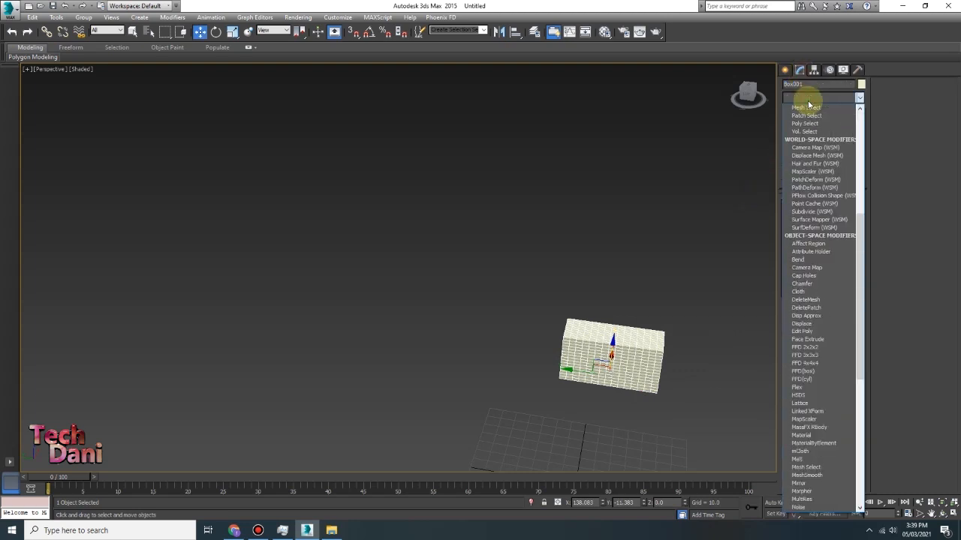
{"action": "left_click", "coordinate": [815, 122]}
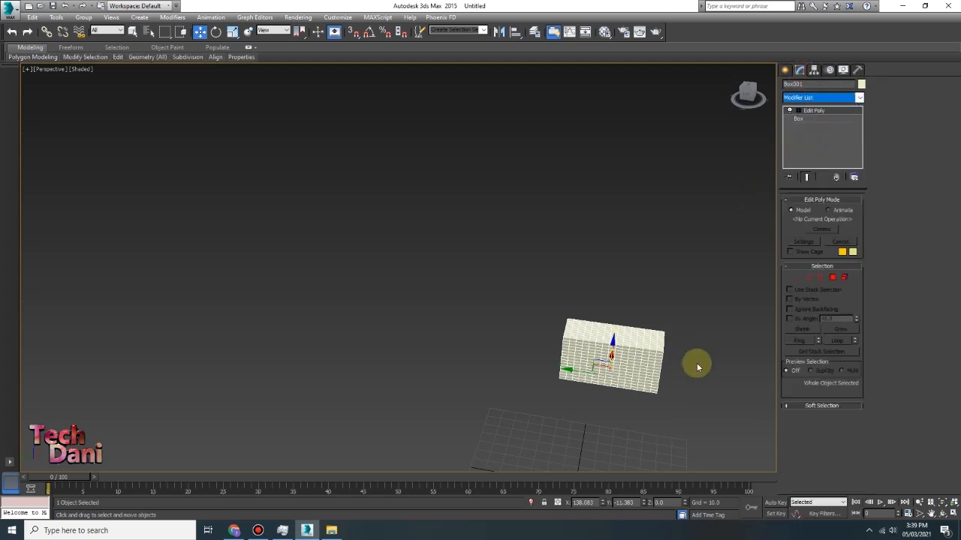
Move the vertices of one half of the box outward along its length to stretch it, and leave vertex editing.
{"action": "left_click", "coordinate": [797, 279]}
{"action": "middle_click_drag", "start_coordinate": [536, 347], "coordinate": [559, 253]}
{"action": "left_click_drag", "start_coordinate": [569, 198], "coordinate": [629, 306]}
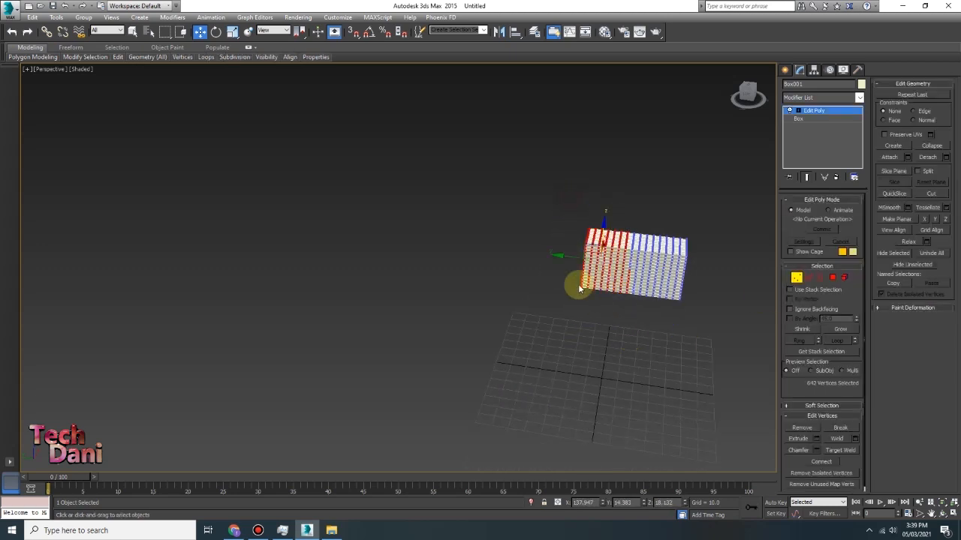
{"action": "left_click_drag", "start_coordinate": [562, 255], "coordinate": [394, 211]}
{"action": "left_click", "coordinate": [632, 178]}
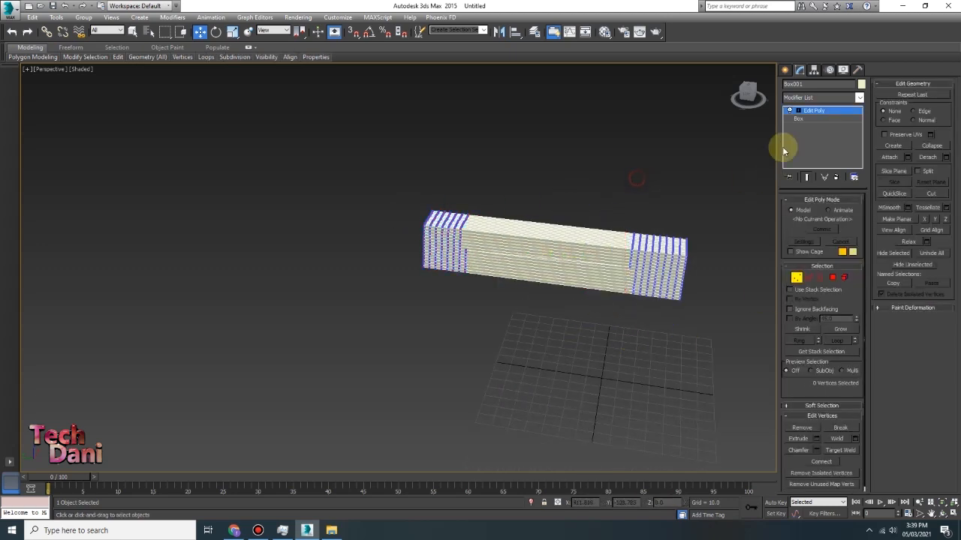
{"action": "left_click", "coordinate": [786, 70]}
{"action": "key", "text": "z"}
{"action": "middle_click_drag", "start_coordinate": [536, 307], "coordinate": [545, 277], "text": "alt"}
{"action": "left_click", "coordinate": [545, 276]}
Center the stretched box's pivot to the object using Affect Pivot Only, and turn pivot editing off.
{"action": "left_click", "coordinate": [799, 70]}
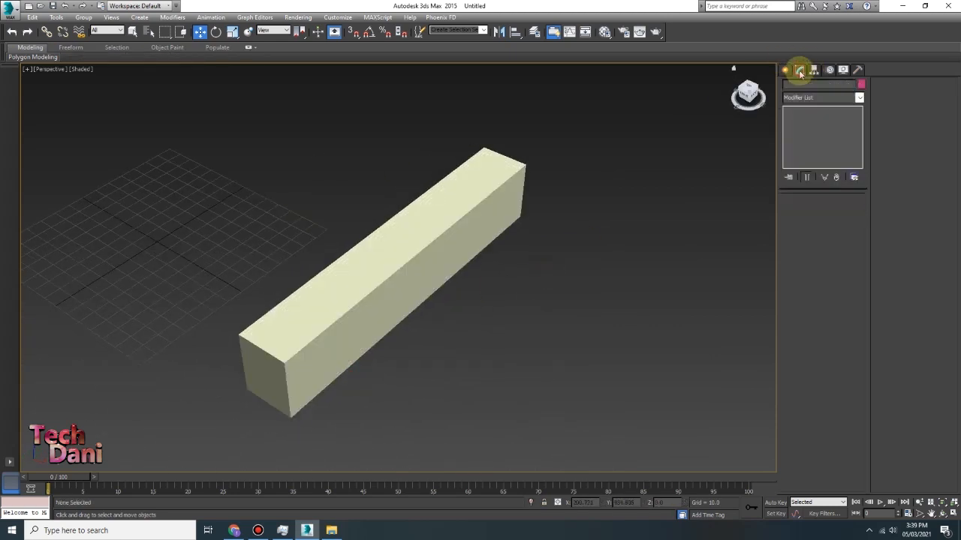
{"action": "left_click", "coordinate": [784, 71]}
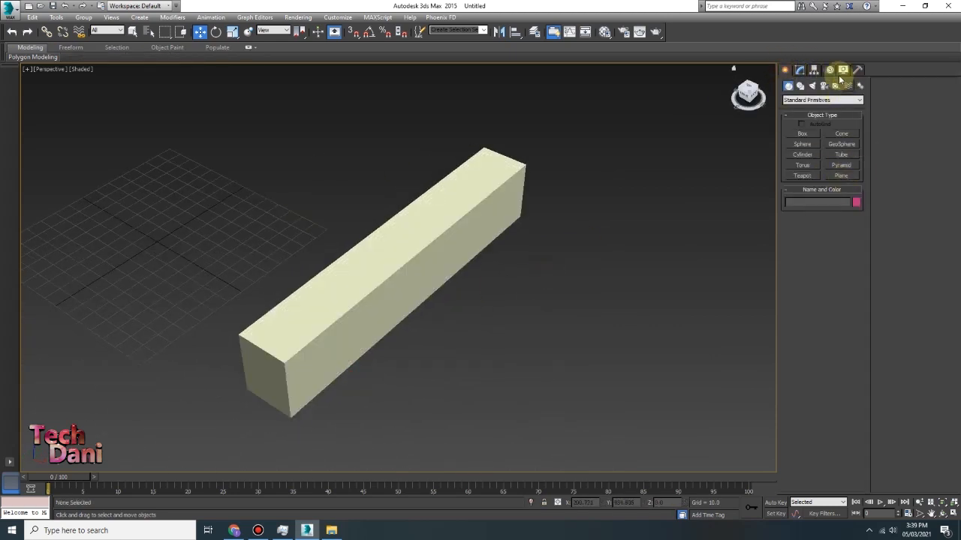
{"action": "left_click", "coordinate": [814, 70]}
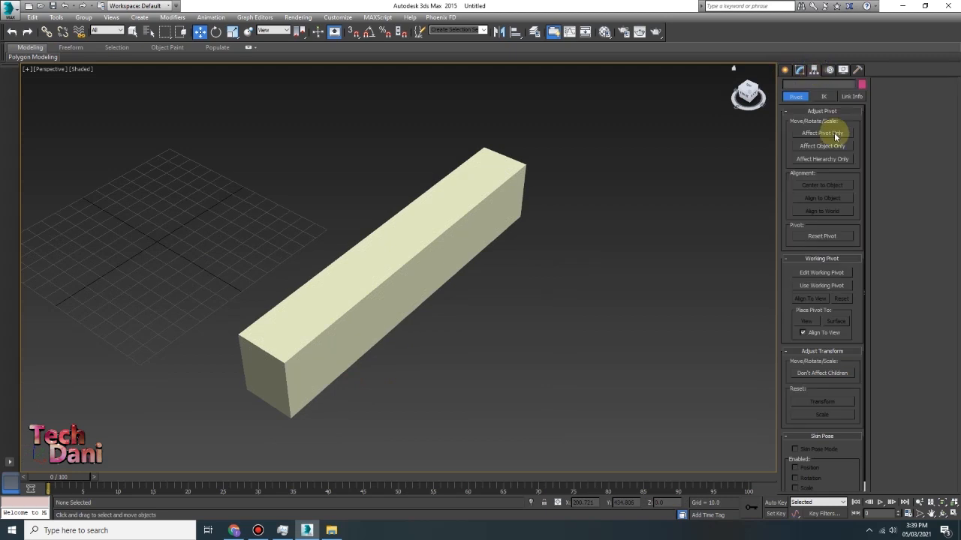
{"action": "left_click", "coordinate": [457, 235]}
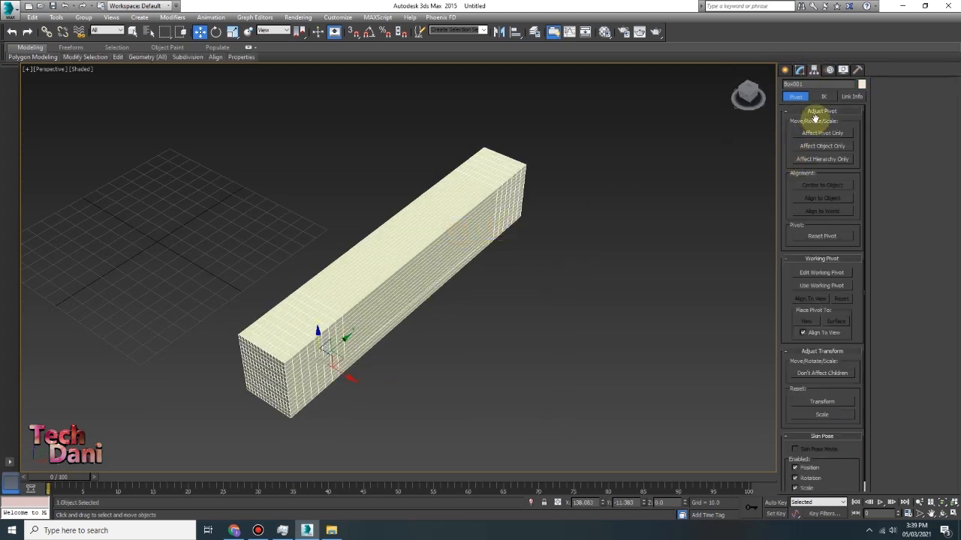
{"action": "left_click", "coordinate": [826, 134]}
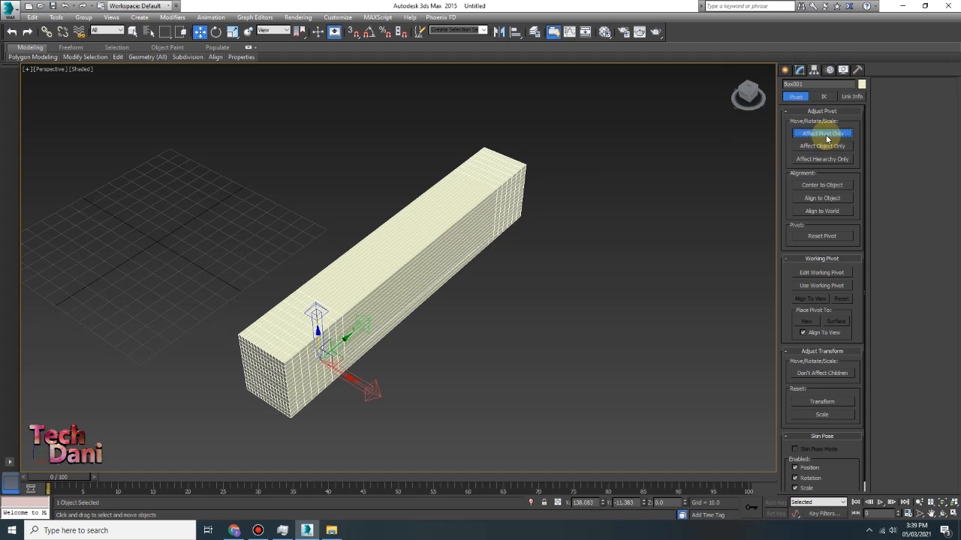
{"action": "left_click", "coordinate": [837, 187]}
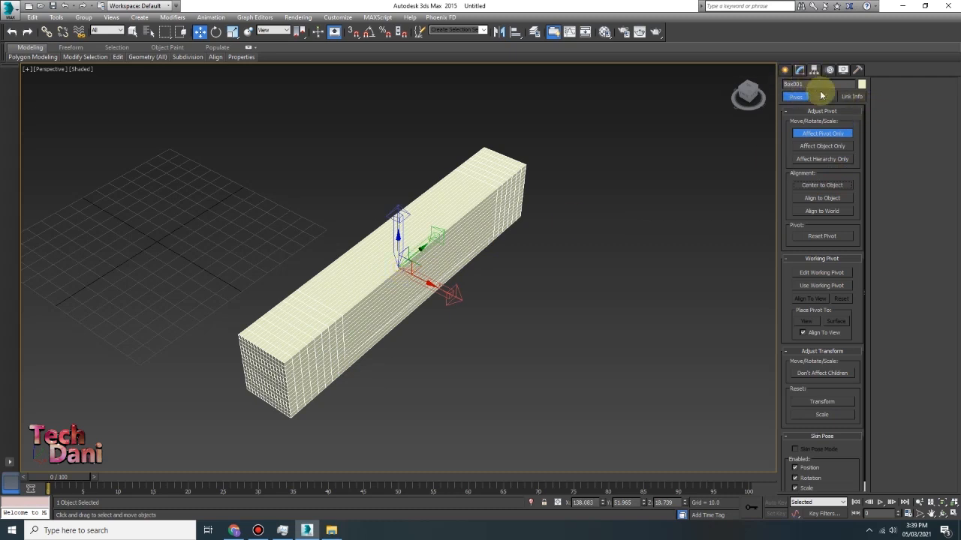
{"action": "left_click", "coordinate": [822, 133]}
{"action": "left_click", "coordinate": [784, 71]}
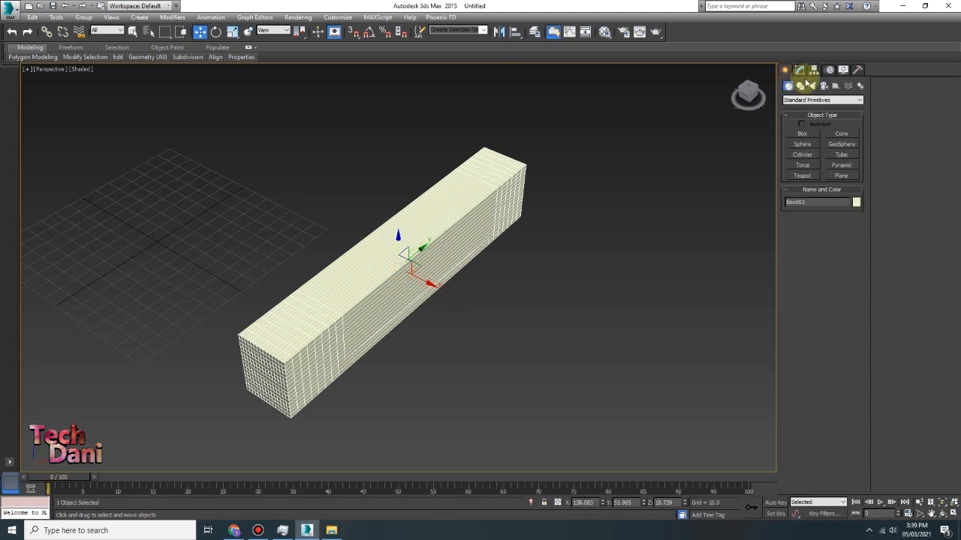
Show the motion, display and utilities tools, including the list of additional utilities, and return to the creation tools.
{"action": "left_click", "coordinate": [830, 69]}
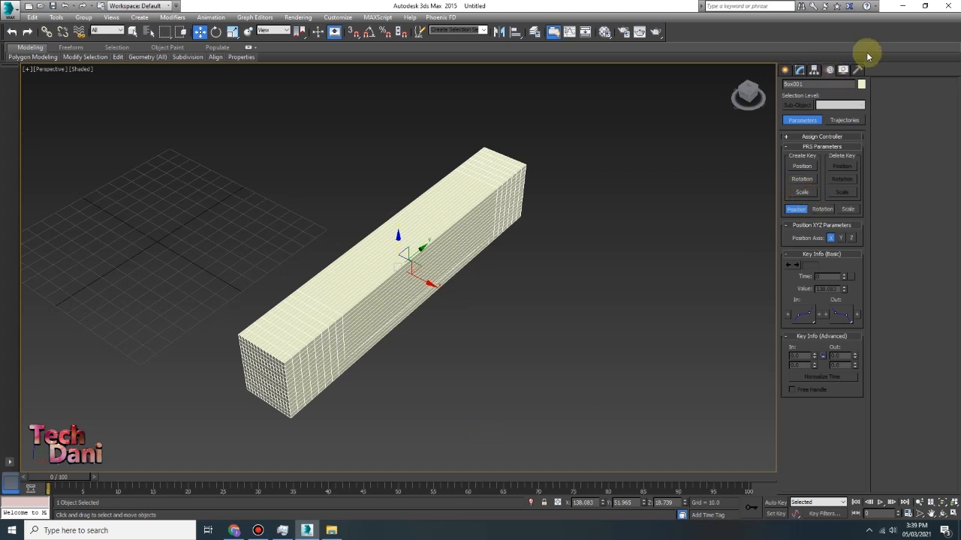
{"action": "left_click", "coordinate": [843, 70]}
{"action": "left_click", "coordinate": [855, 71]}
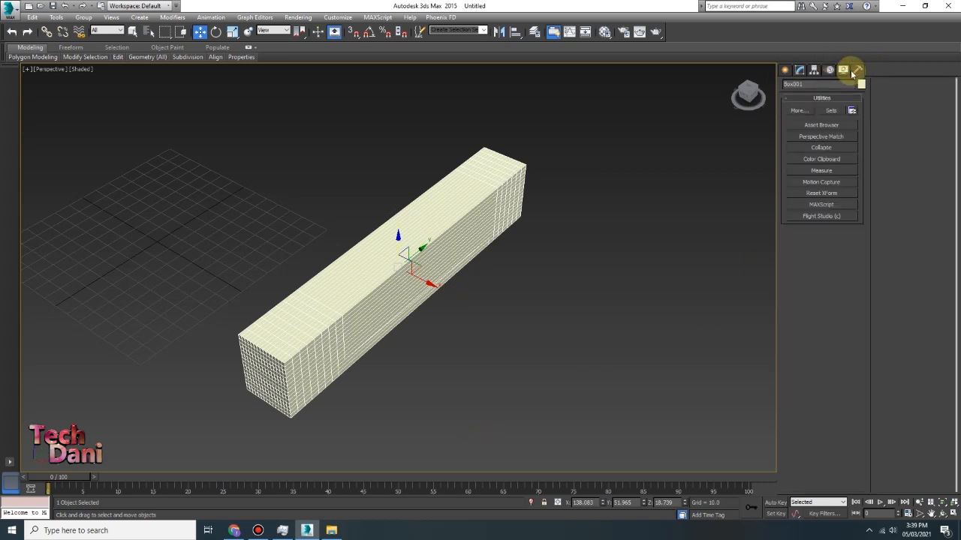
{"action": "left_click", "coordinate": [797, 111]}
{"action": "left_click", "coordinate": [537, 152]}
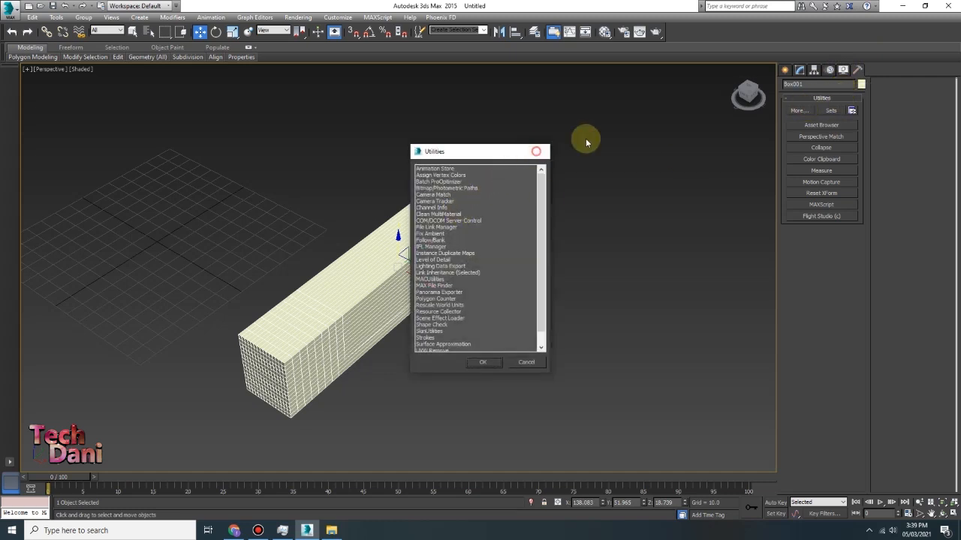
{"action": "left_click", "coordinate": [785, 70]}
Try to open the Array tool with nothing selected, and select the stretched box after dismissing the notice.
{"action": "left_click", "coordinate": [274, 196]}
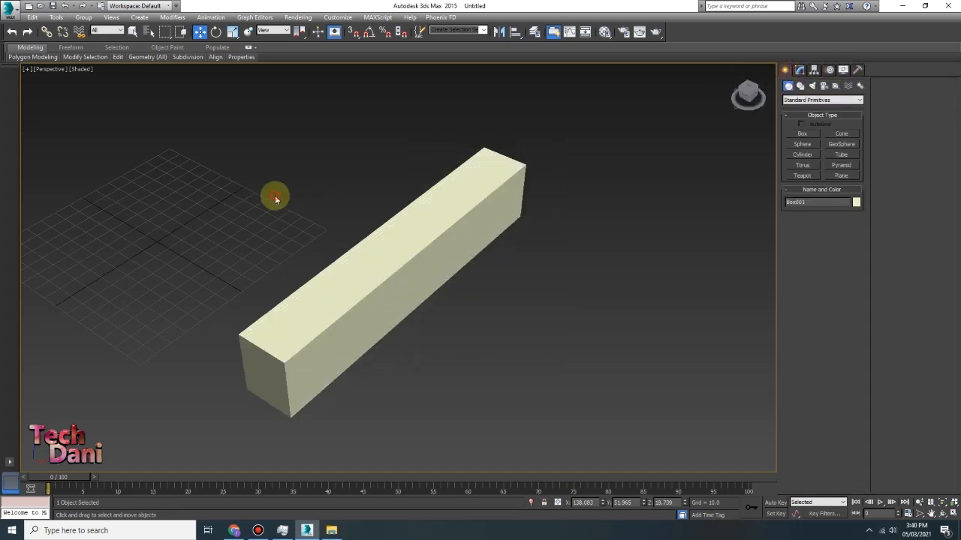
{"action": "left_click", "coordinate": [33, 18]}
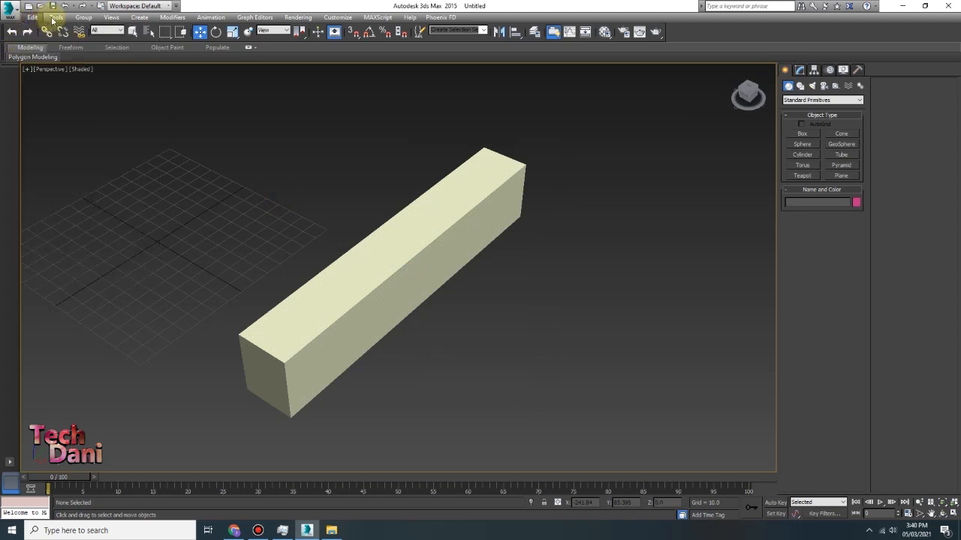
{"action": "left_click", "coordinate": [56, 17]}
{"action": "mouse_move", "coordinate": [88, 91]}
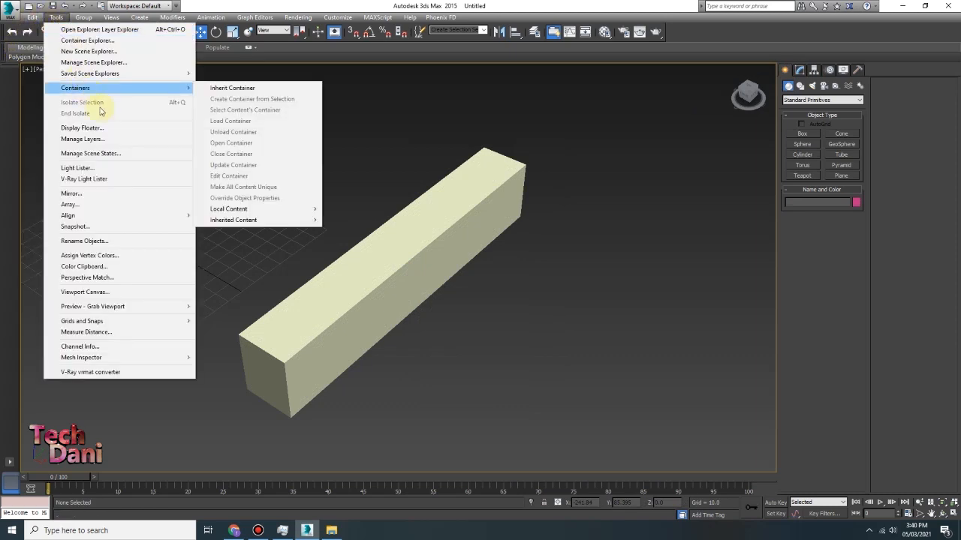
{"action": "left_click", "coordinate": [100, 205]}
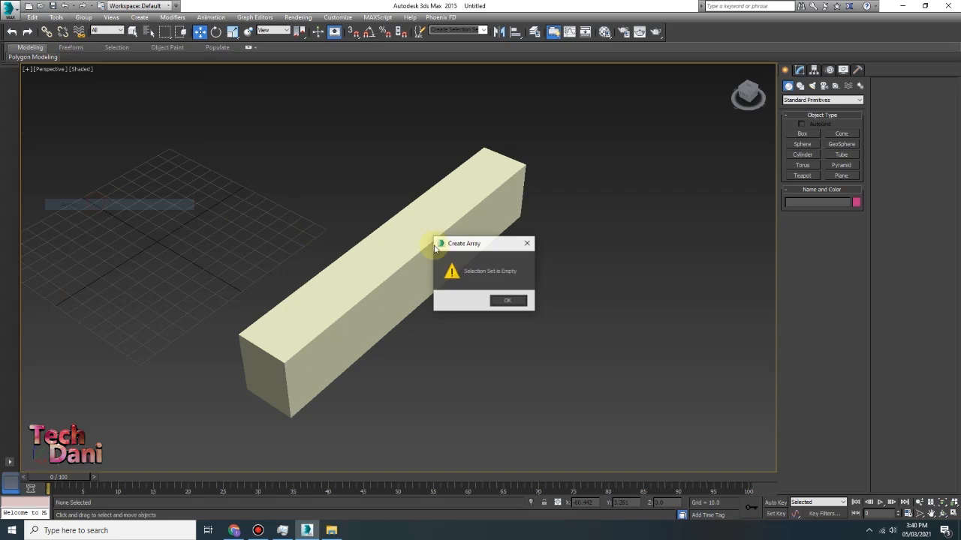
{"action": "left_click", "coordinate": [504, 301]}
{"action": "left_click", "coordinate": [392, 270]}
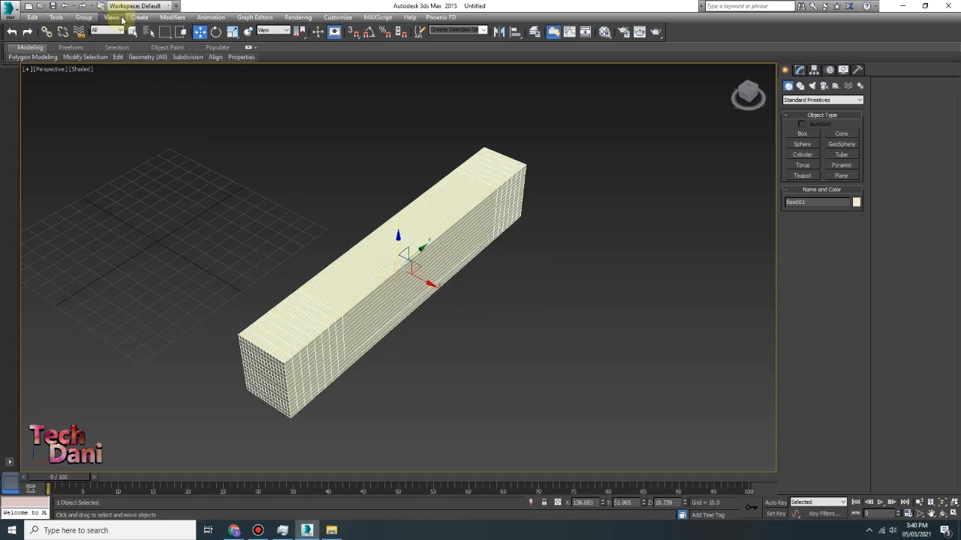
Open the Array tool for the stretched box, turn on its preview and set the total X move to 203 units.
{"action": "left_click", "coordinate": [56, 17]}
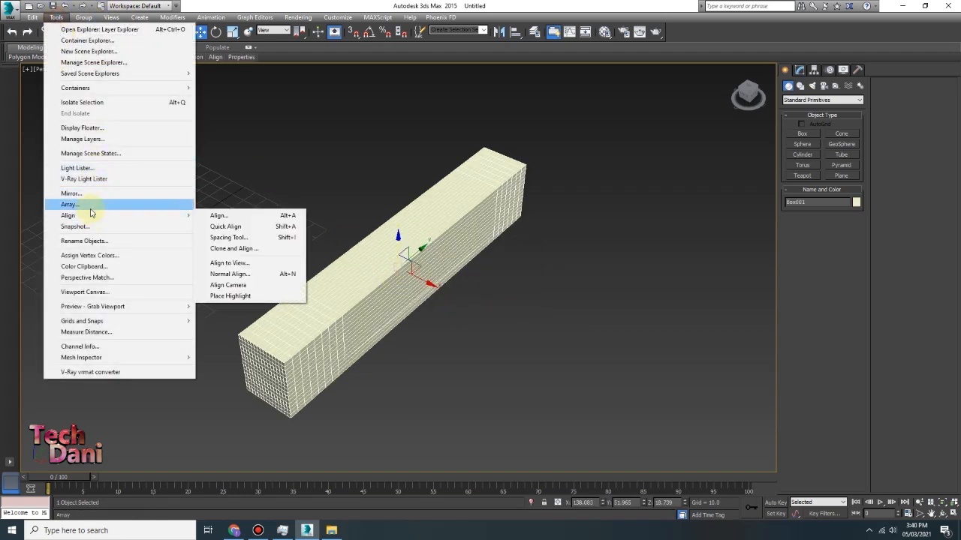
{"action": "left_click", "coordinate": [90, 205]}
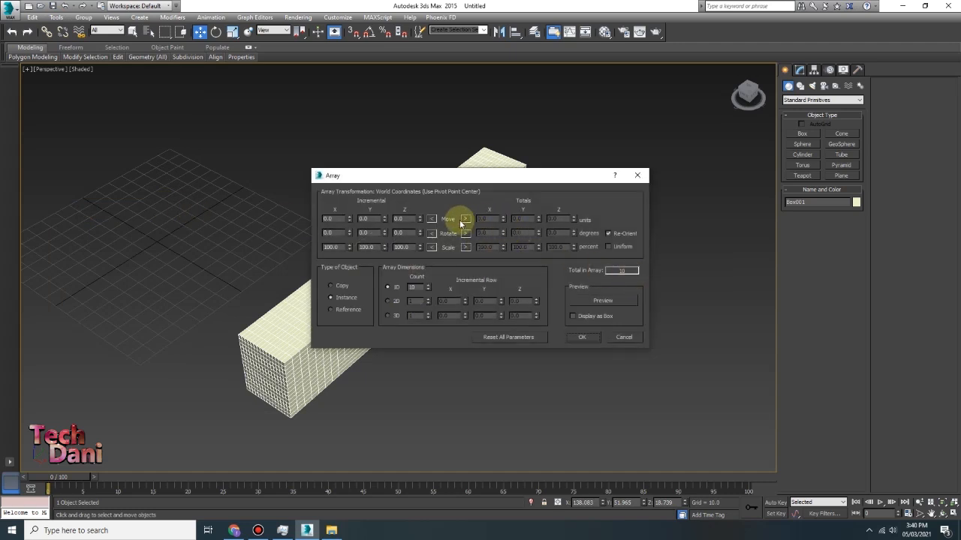
{"action": "left_click_drag", "start_coordinate": [484, 180], "coordinate": [183, 139]}
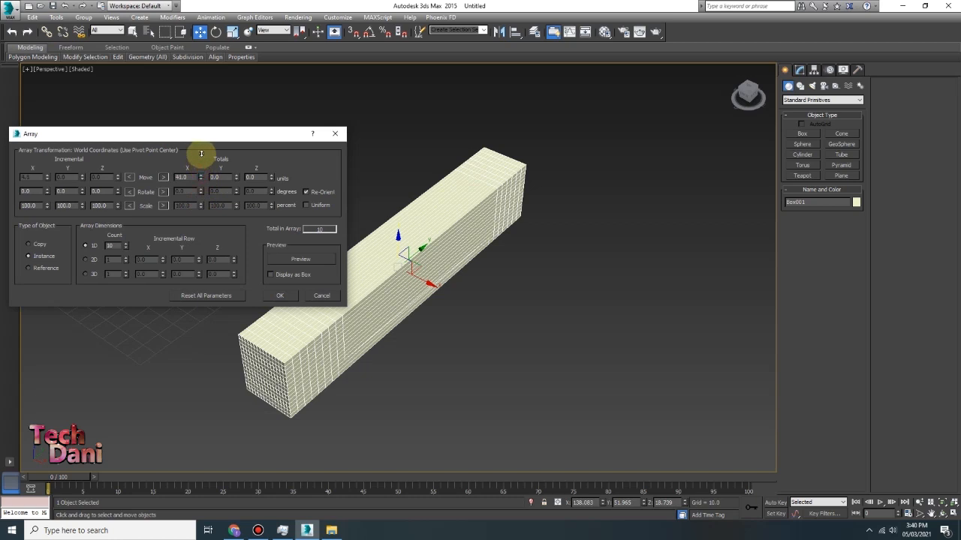
{"action": "left_click", "coordinate": [316, 260]}
{"action": "left_click_drag", "start_coordinate": [200, 178], "coordinate": [211, 97]}
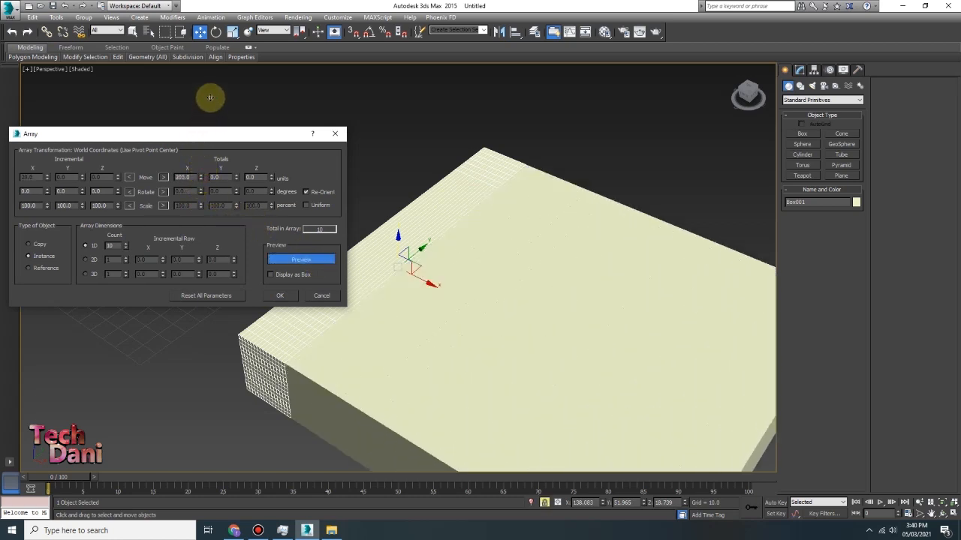
Reduce the 1D array count so the previewed boxes spread apart, and create the instanced copies.
{"action": "left_click", "coordinate": [126, 248]}
{"action": "left_click", "coordinate": [126, 249]}
{"action": "left_click", "coordinate": [126, 248]}
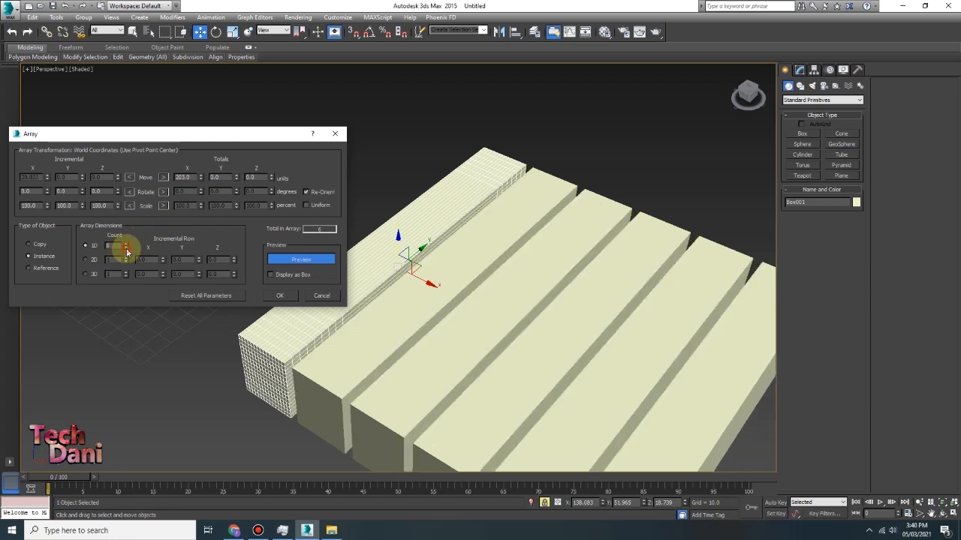
{"action": "left_click", "coordinate": [126, 248]}
{"action": "left_click", "coordinate": [126, 248]}
{"action": "left_click", "coordinate": [275, 294]}
Select every box in the scene and delete them all.
{"action": "middle_click_drag", "start_coordinate": [377, 325], "coordinate": [259, 255]}
{"action": "left_click", "coordinate": [143, 139]}
{"action": "key", "text": "ctrl+a"}
{"action": "key", "text": "Delete"}
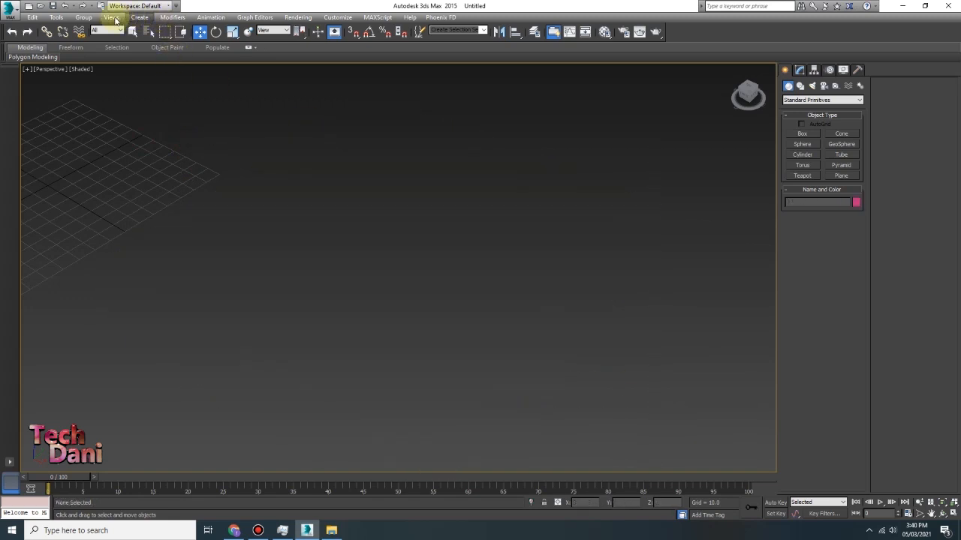
Draw a long, narrow standard primitive box beside the home grid and give it a height.
{"action": "left_click", "coordinate": [113, 17]}
{"action": "mouse_move", "coordinate": [139, 17]}
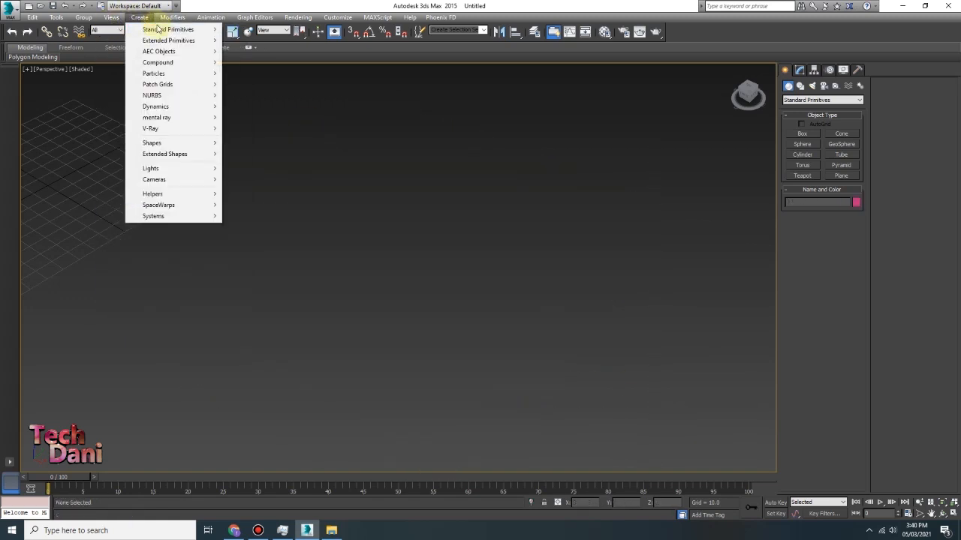
{"action": "mouse_move", "coordinate": [160, 29]}
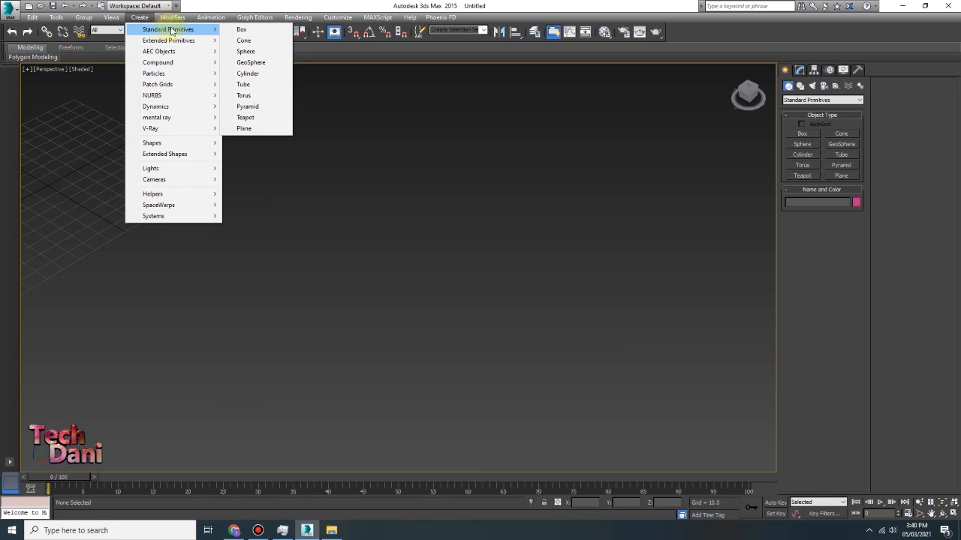
{"action": "left_click", "coordinate": [241, 29]}
{"action": "left_click_drag", "start_coordinate": [172, 150], "coordinate": [347, 225]}
{"action": "left_click", "coordinate": [454, 171]}
{"action": "left_click", "coordinate": [487, 157]}
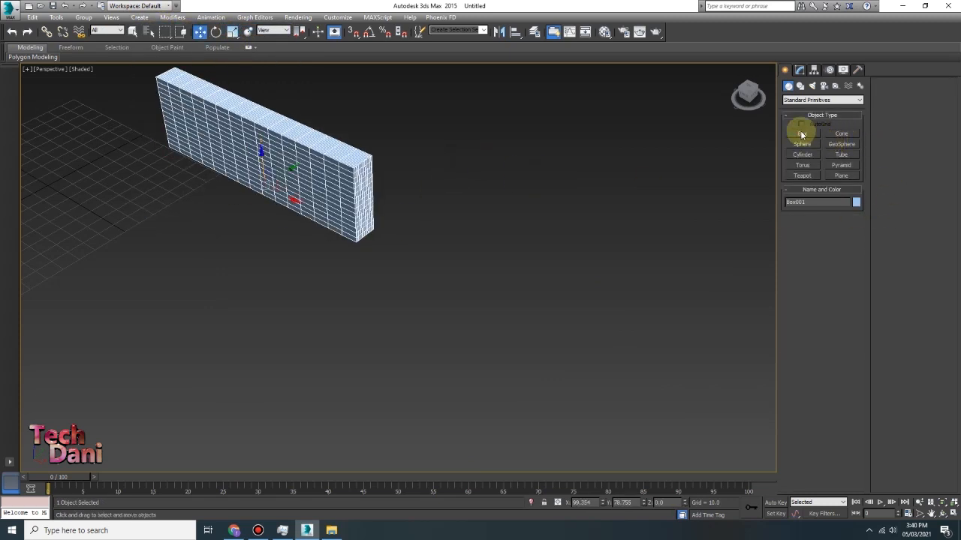
Draw a second box in front of the first one, and delete both boxes.
{"action": "left_click_drag", "start_coordinate": [412, 254], "coordinate": [575, 302]}
{"action": "left_click", "coordinate": [622, 224]}
{"action": "right_click", "coordinate": [598, 182]}
{"action": "left_click_drag", "start_coordinate": [562, 156], "coordinate": [241, 303]}
{"action": "key", "text": "Delete"}
Review the Lighting Units choices and System Unit Setup in the Units Setup dialog, keeping the lighting units on International.
{"action": "left_click", "coordinate": [213, 17]}
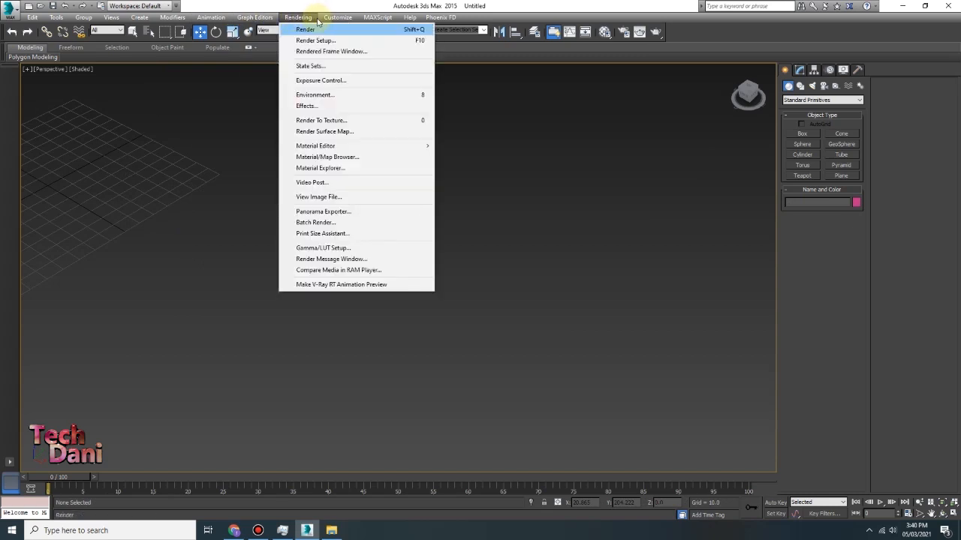
{"action": "mouse_move", "coordinate": [327, 20]}
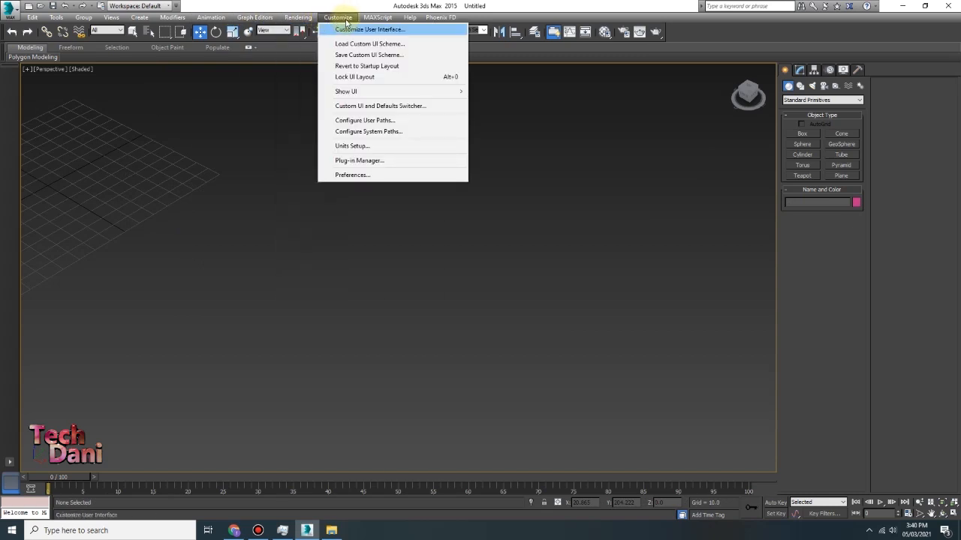
{"action": "left_click", "coordinate": [379, 146]}
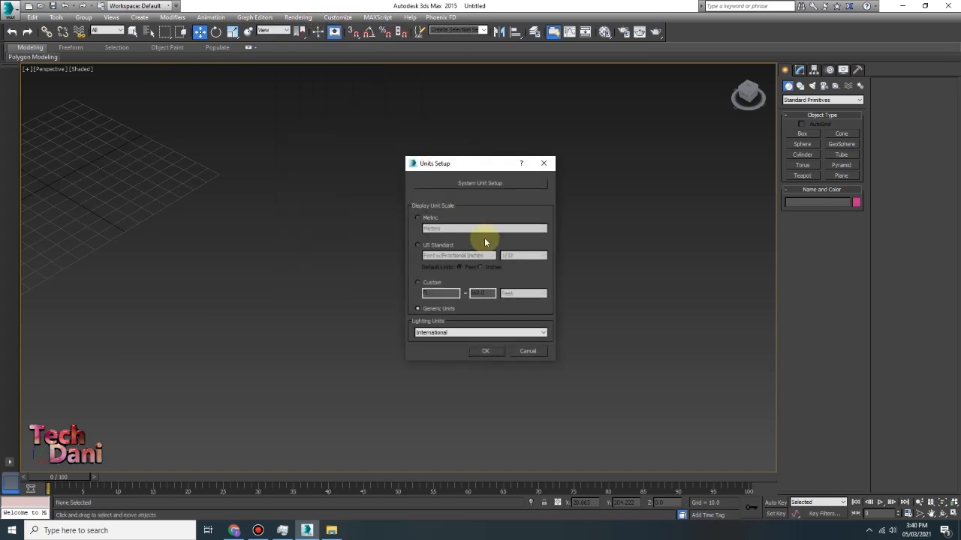
{"action": "left_click", "coordinate": [455, 333]}
{"action": "left_click", "coordinate": [456, 340]}
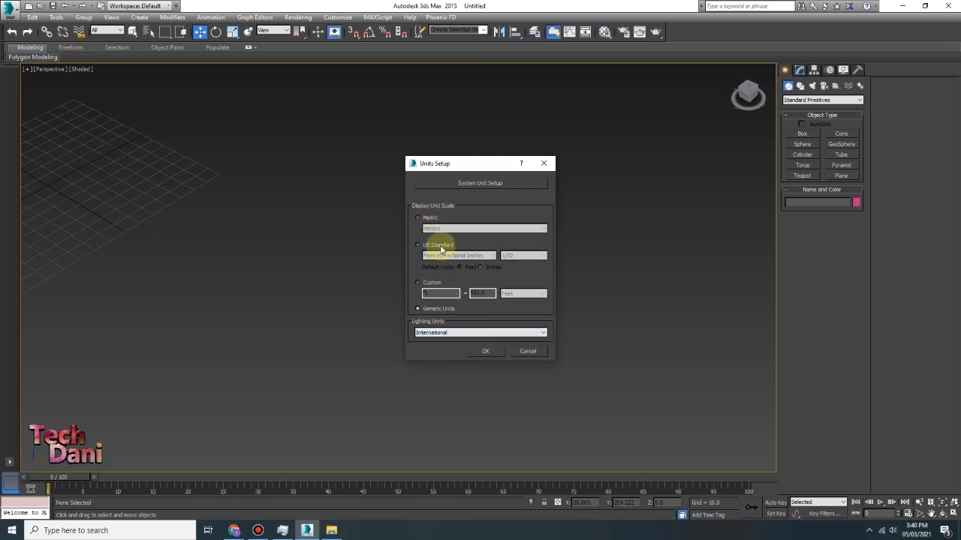
{"action": "left_click", "coordinate": [531, 180]}
{"action": "left_click", "coordinate": [544, 163]}
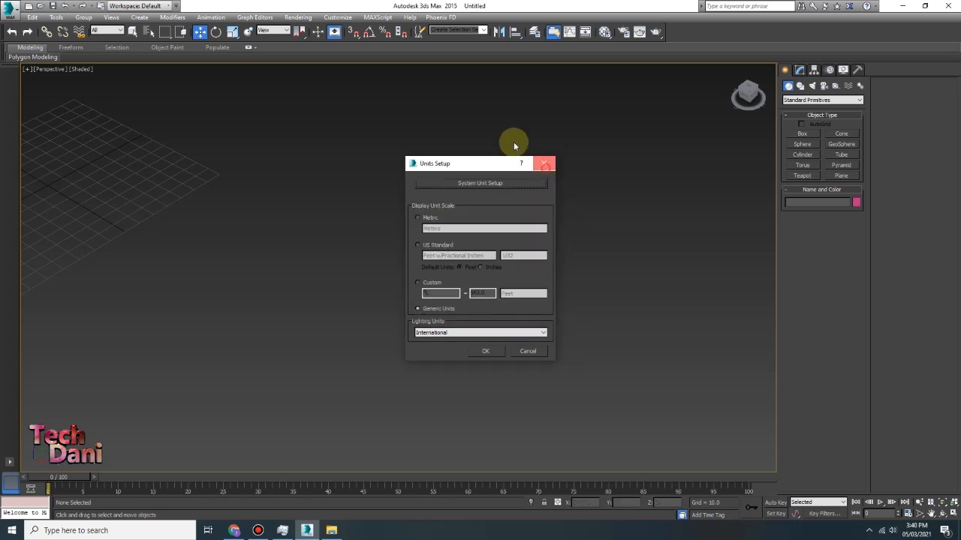
Show the available 3ds Max help resources, and frame the view on the empty home grid.
{"action": "left_click", "coordinate": [412, 17]}
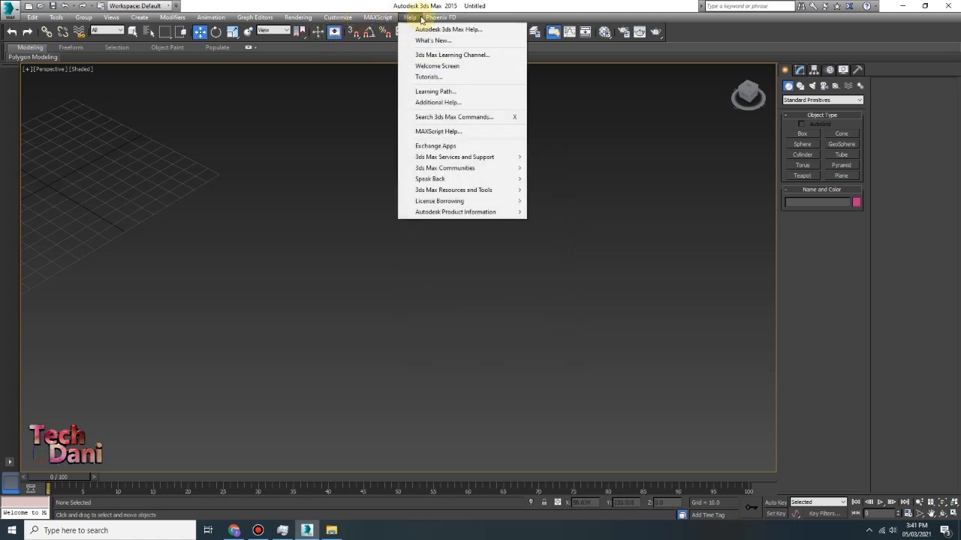
{"action": "mouse_move", "coordinate": [432, 19]}
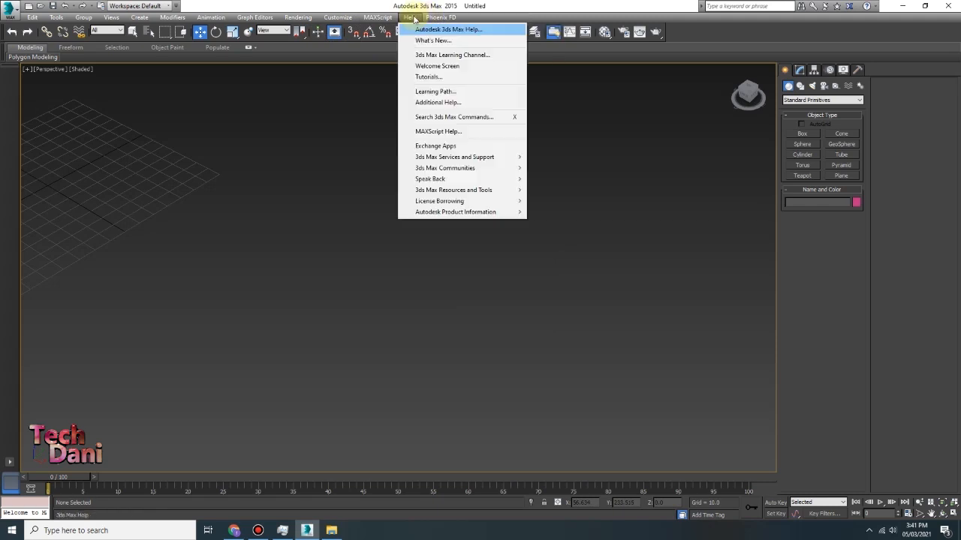
{"action": "left_click", "coordinate": [159, 143]}
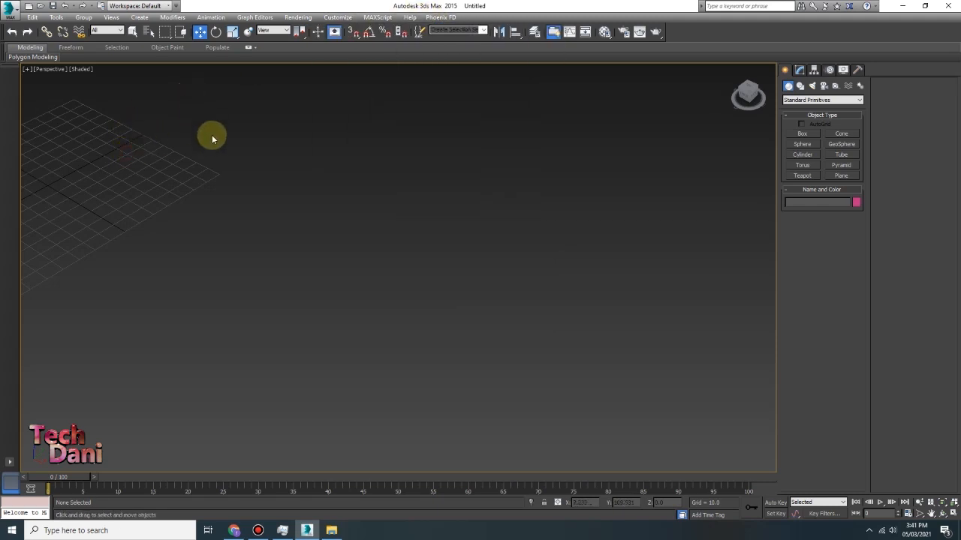
{"action": "key", "text": "z"}
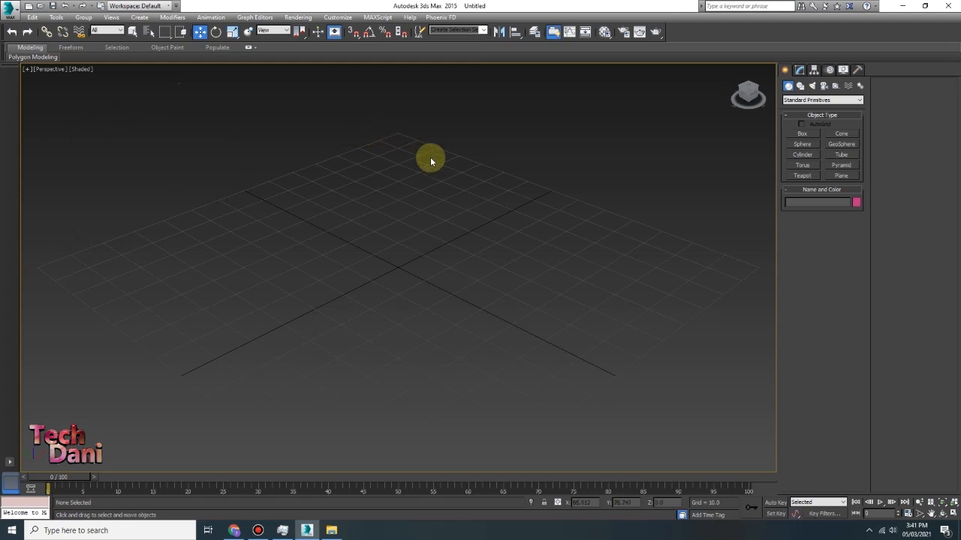